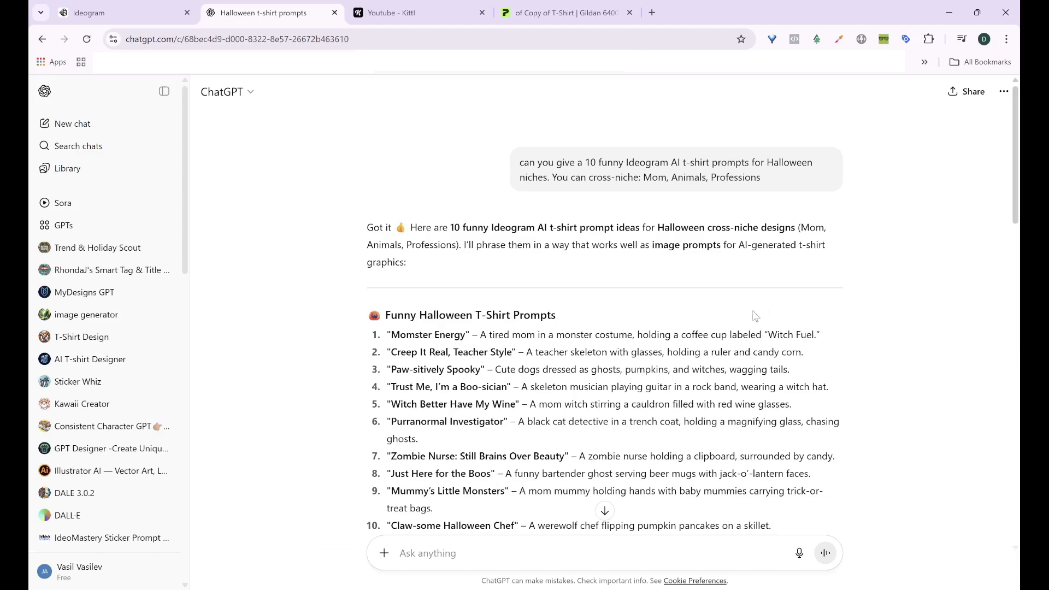
Read through the ten Halloween t-shirt ideas and the Ideogram-ready prompts written for them in the chat.
scroll(754, 316, "down", 2)
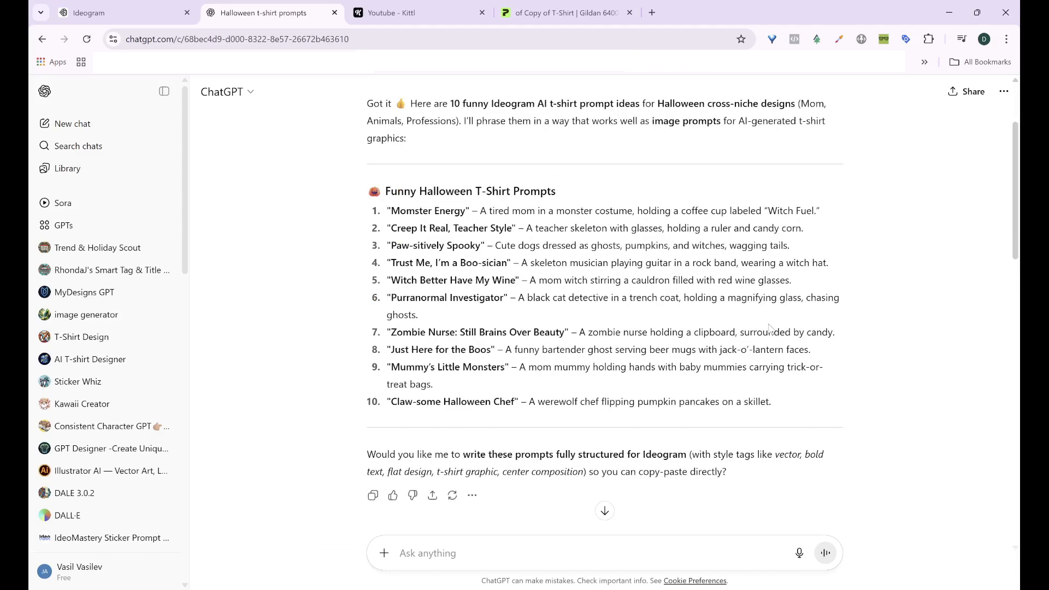
scroll(754, 334, "down", 5)
scroll(779, 324, "up", 2)
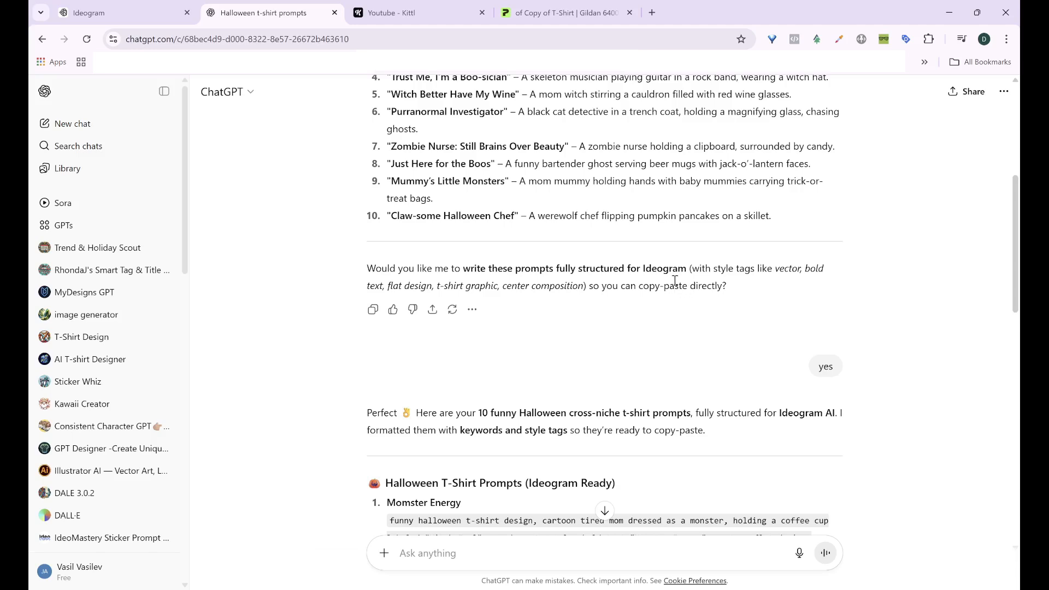
scroll(675, 281, "down", 3)
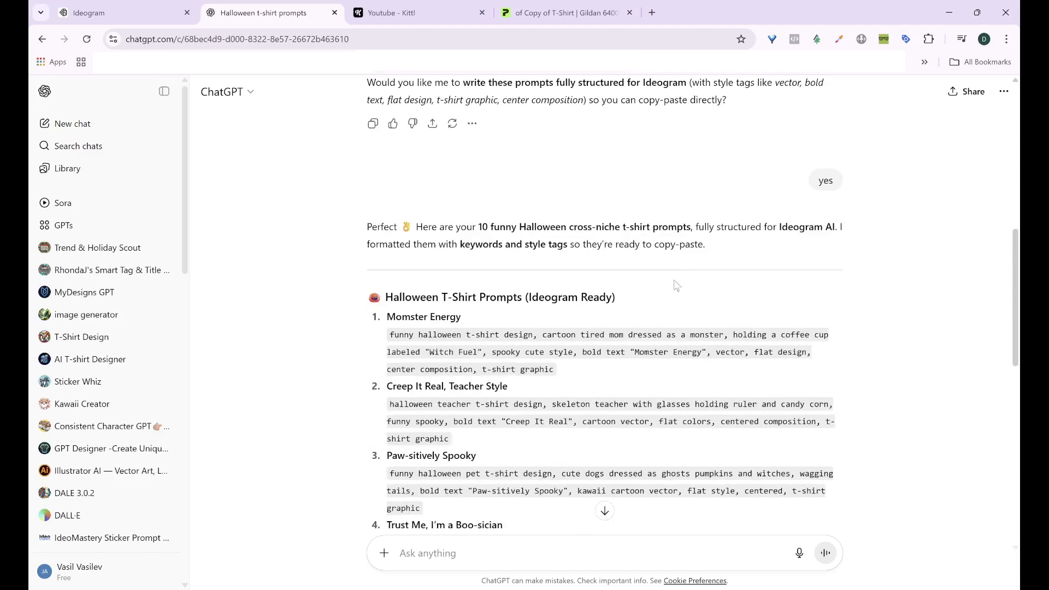
scroll(676, 284, "down", 2)
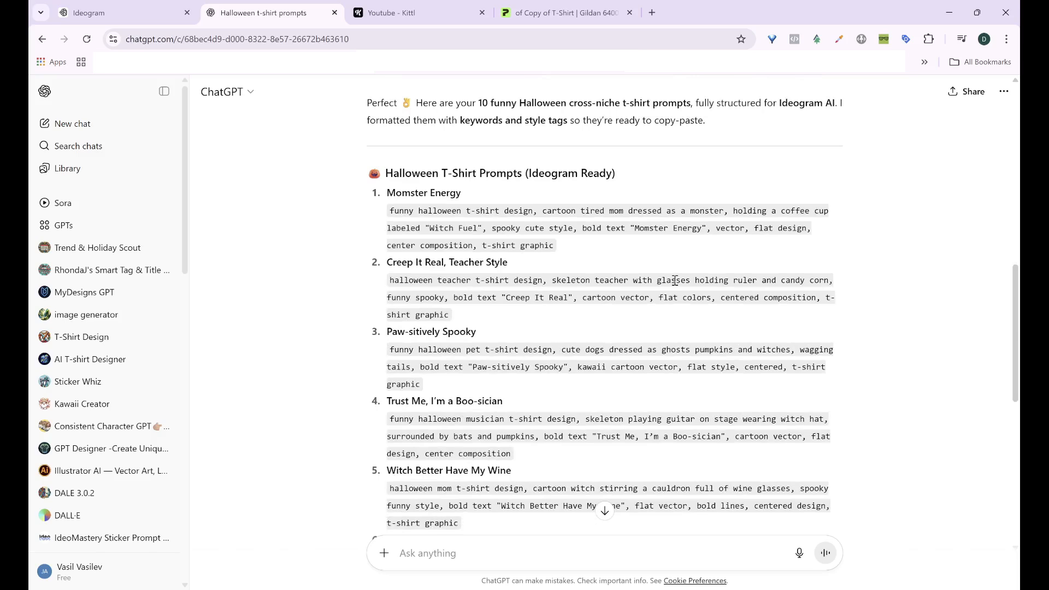
scroll(702, 326, "down", 1)
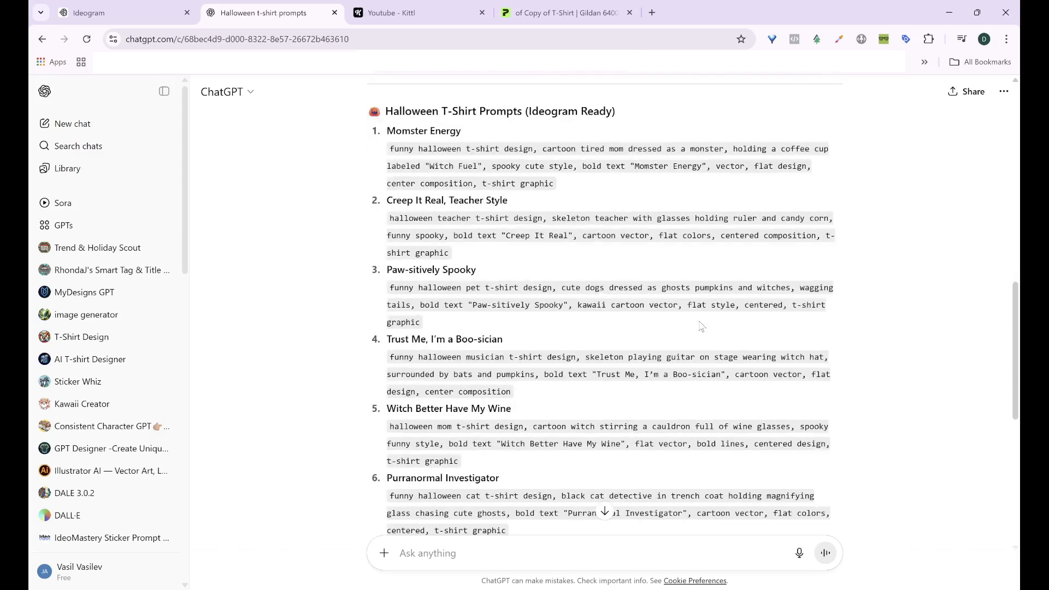
scroll(702, 326, "down", 1)
scroll(702, 326, "down", 3)
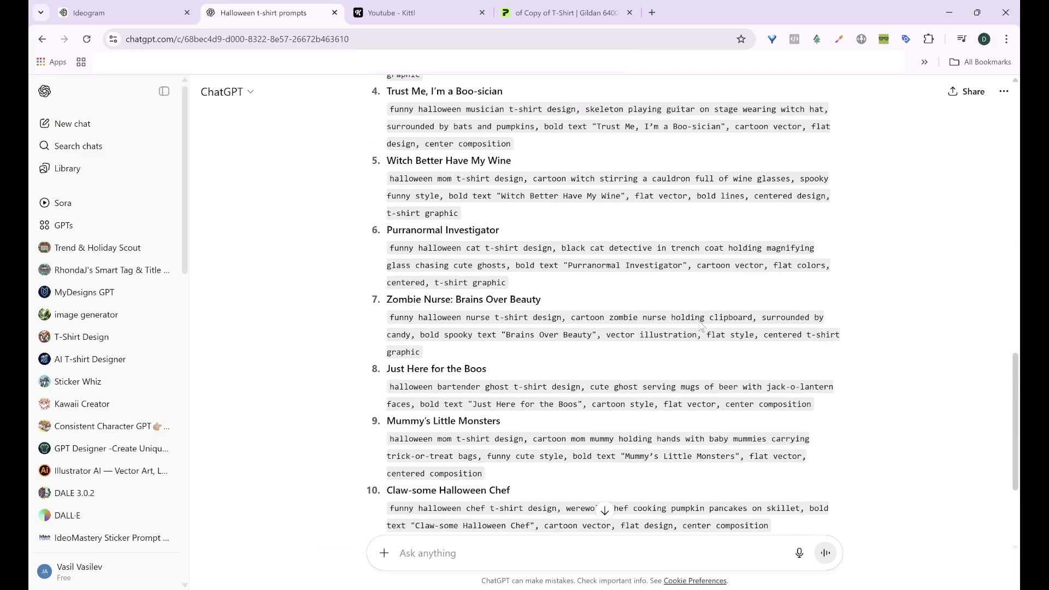
scroll(700, 322, "down", 3)
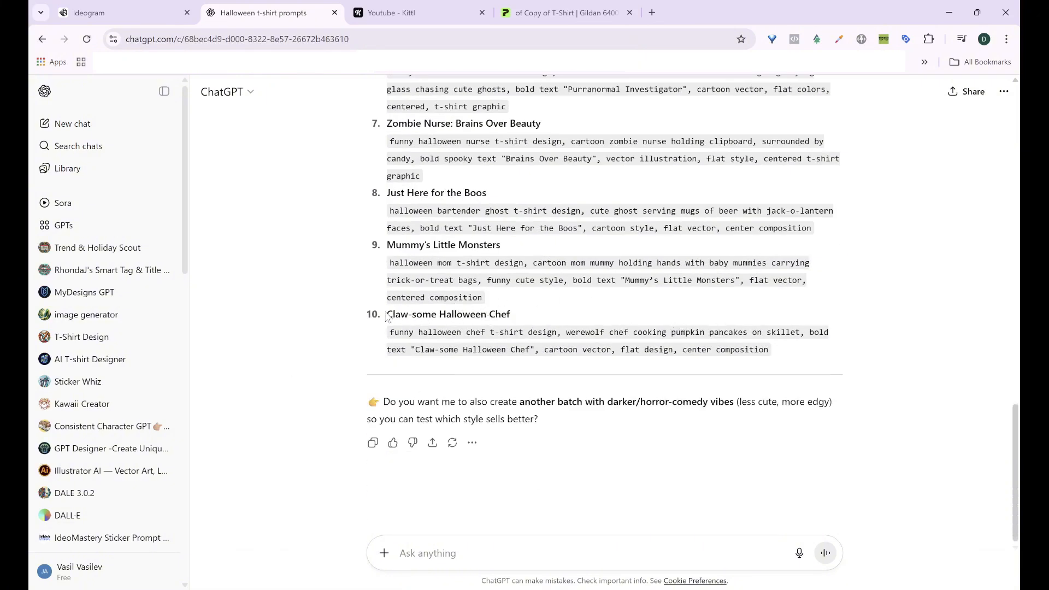
Copy the full prompt text under "Claw-some Halloween Chef" and switch to Ideogram.
left_click_drag(394, 333, 771, 351)
key("ctrl+c")
left_click(115, 15)
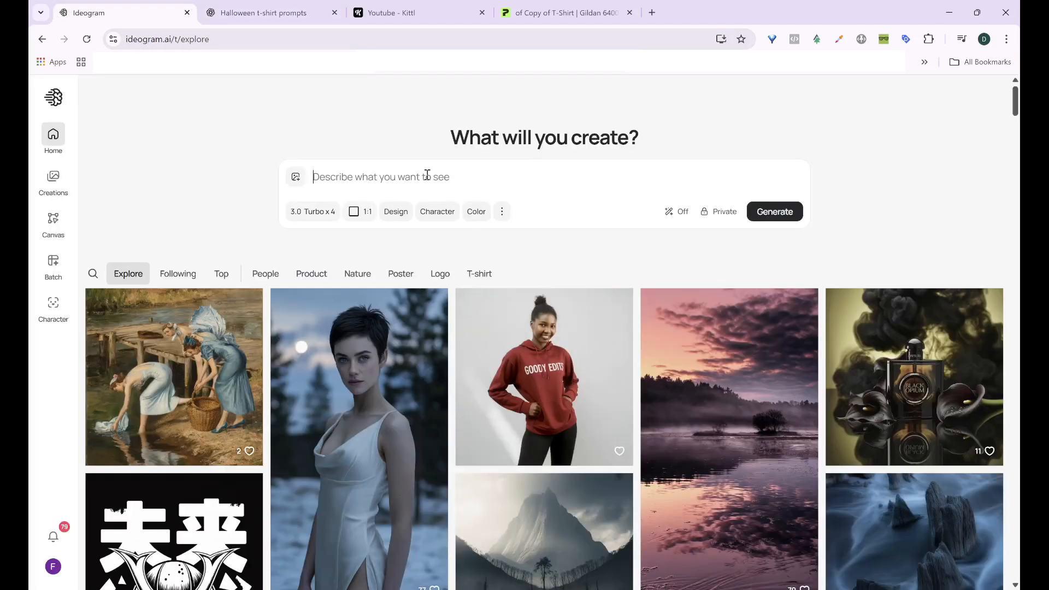
Try 2 images per generation and return the number of images to 4.
left_click(315, 217)
left_click(314, 214)
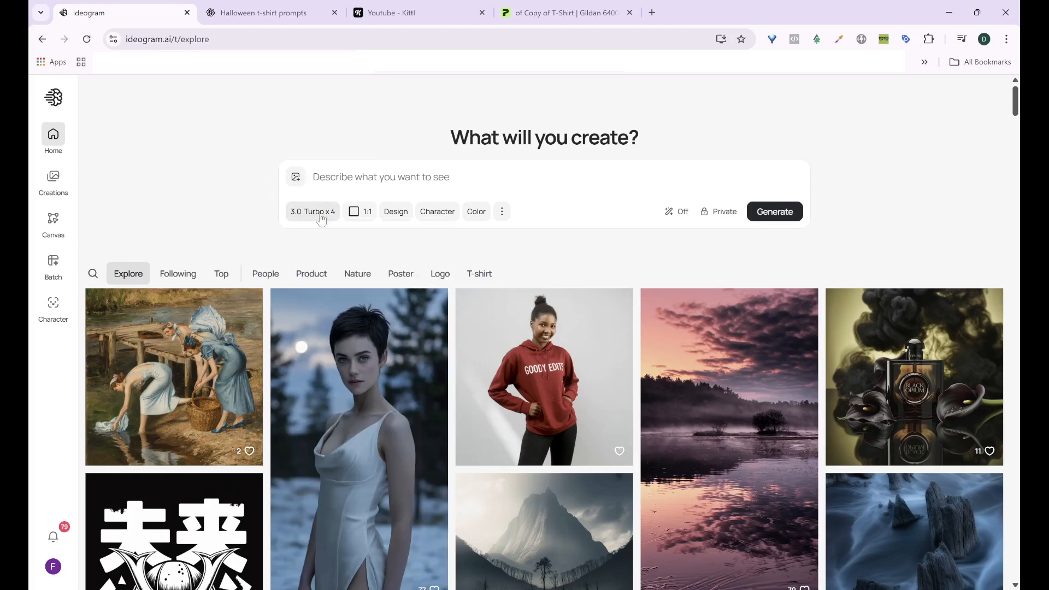
left_click(314, 213)
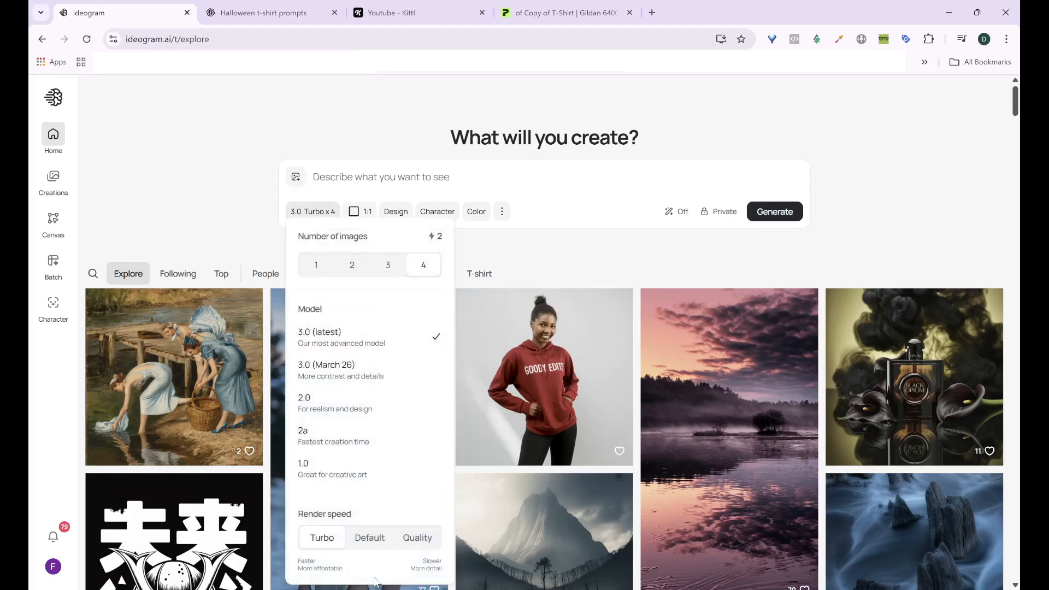
left_click(352, 268)
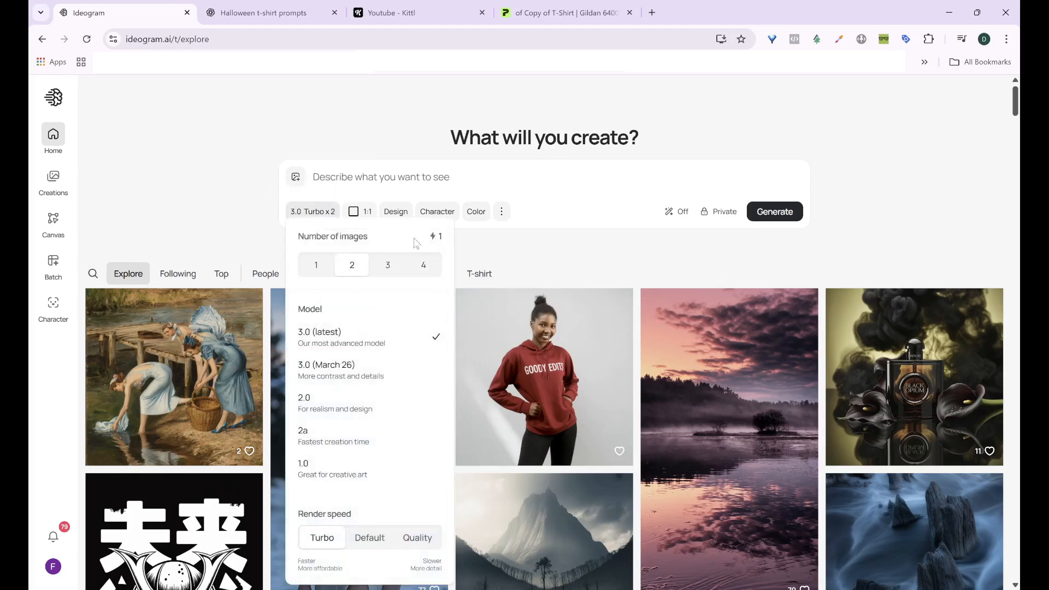
left_click(424, 267)
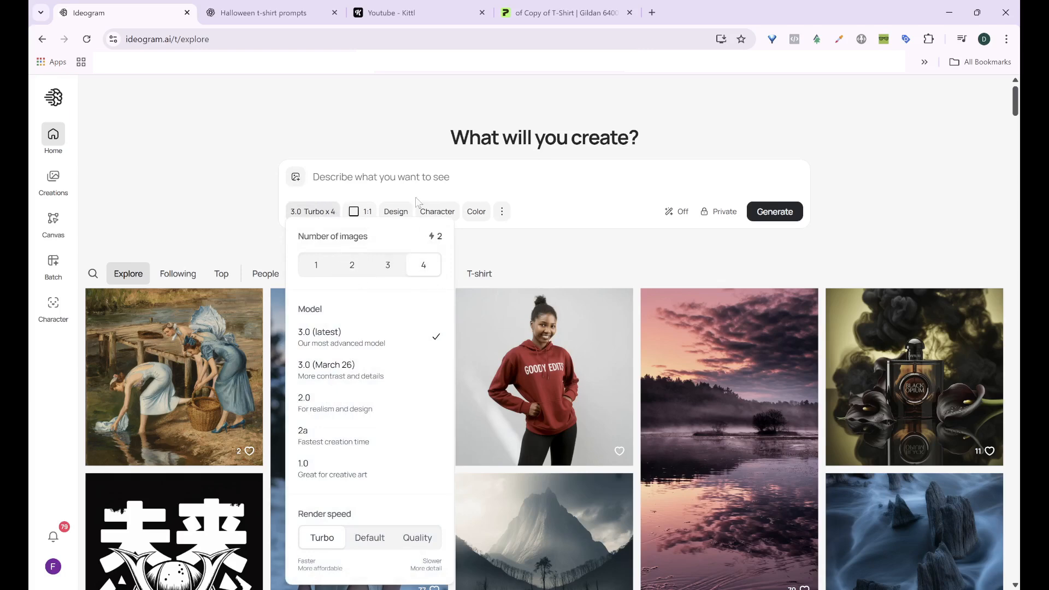
Paste the copied werewolf chef prompt as the image description and generate the designs.
left_click(418, 187)
key("ctrl+v")
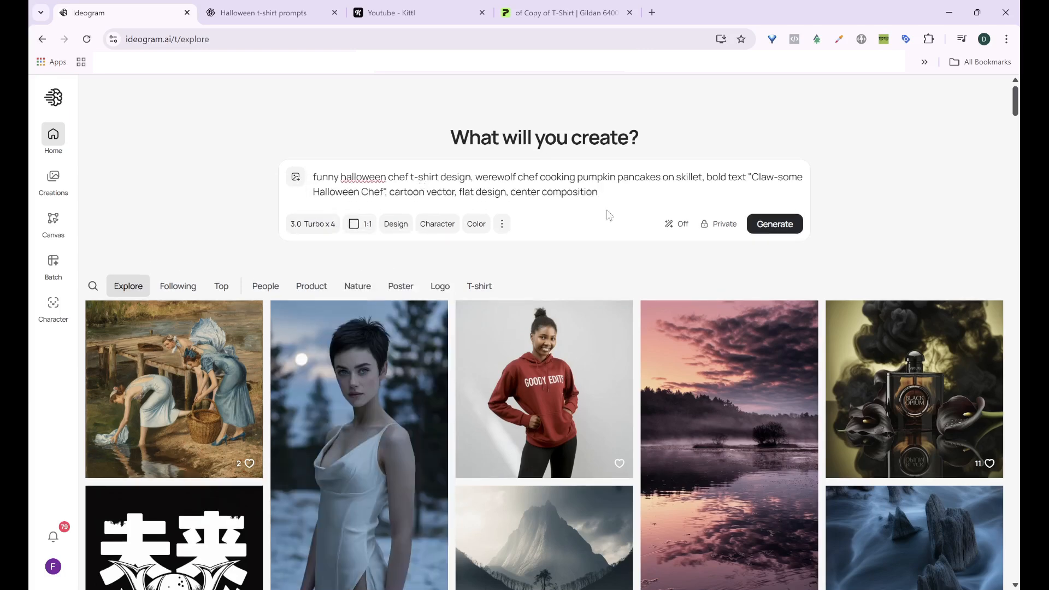
left_click(772, 229)
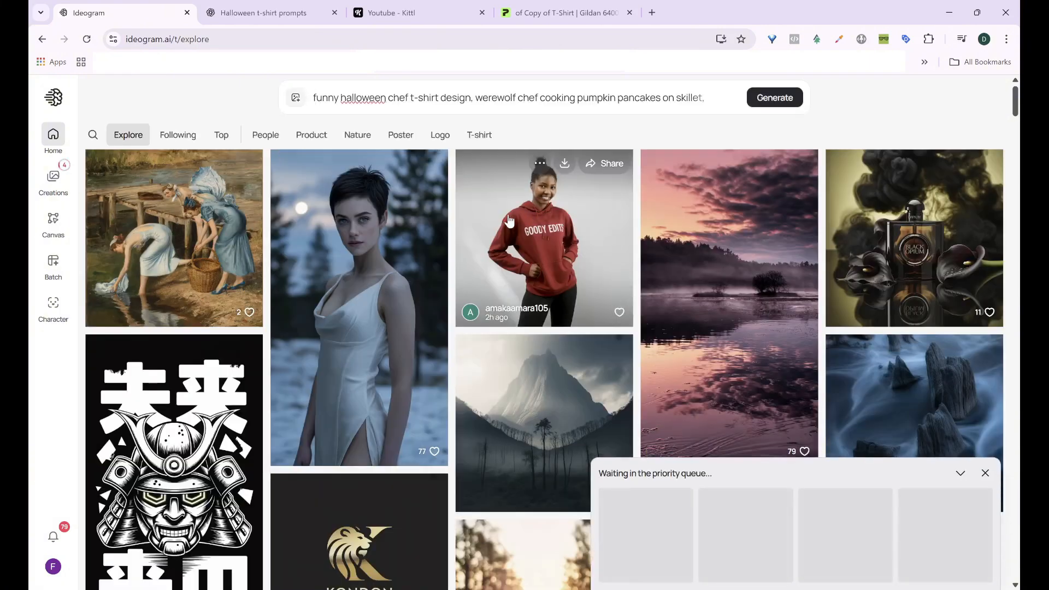
left_click(577, 102)
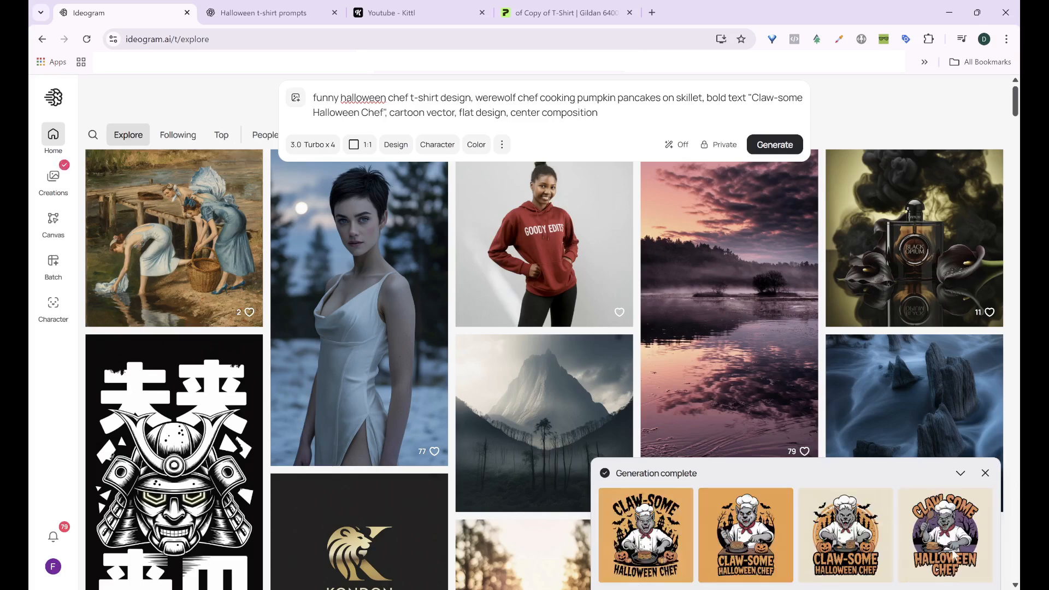
Open the first generated werewolf chef design at full size and compare it with the other variations.
left_click(657, 542)
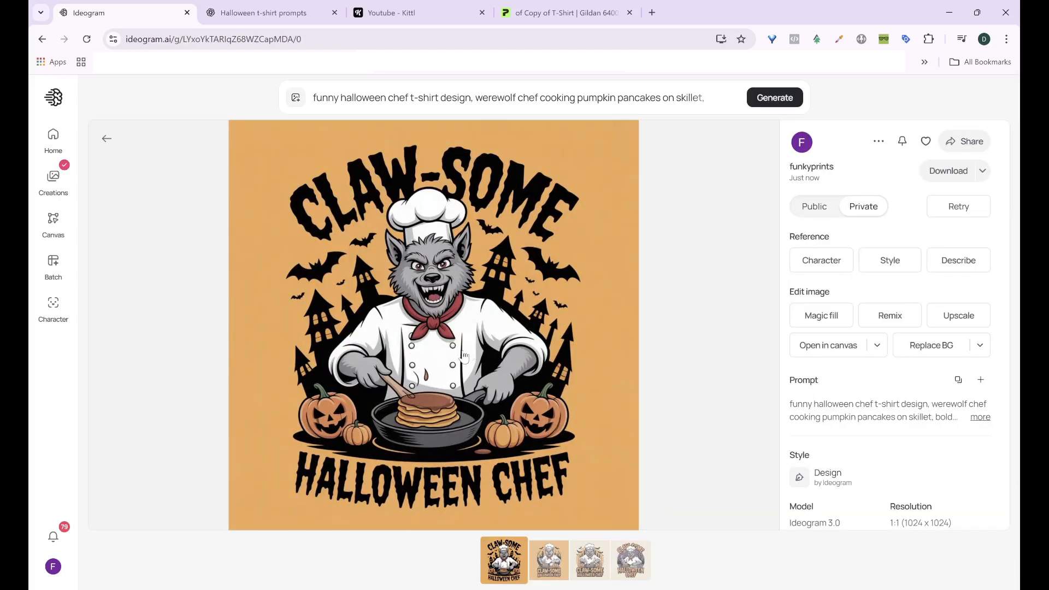
key("Right")
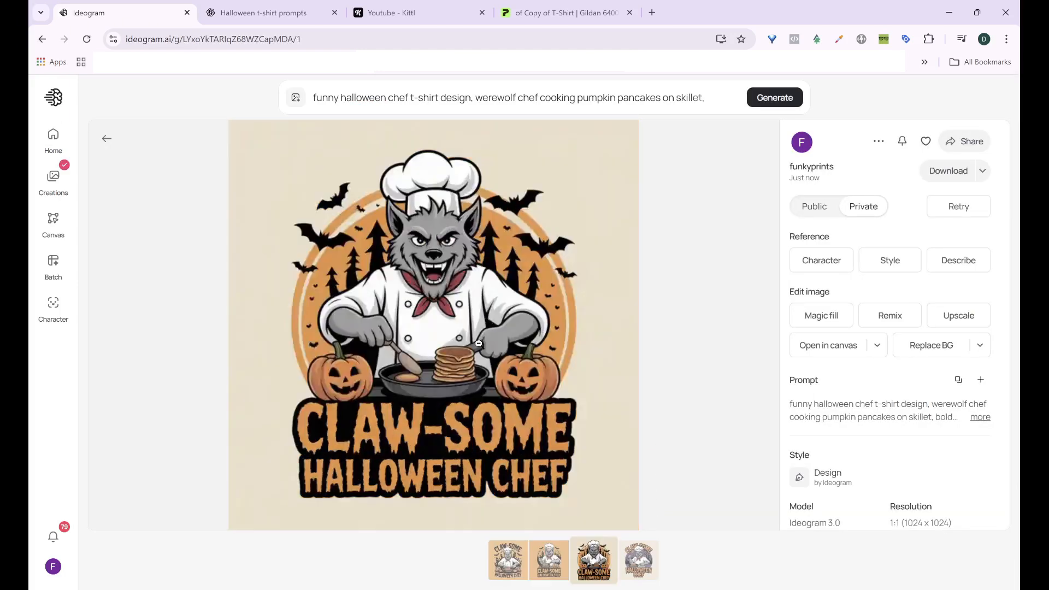
key("Right")
key("Left")
key("Left")
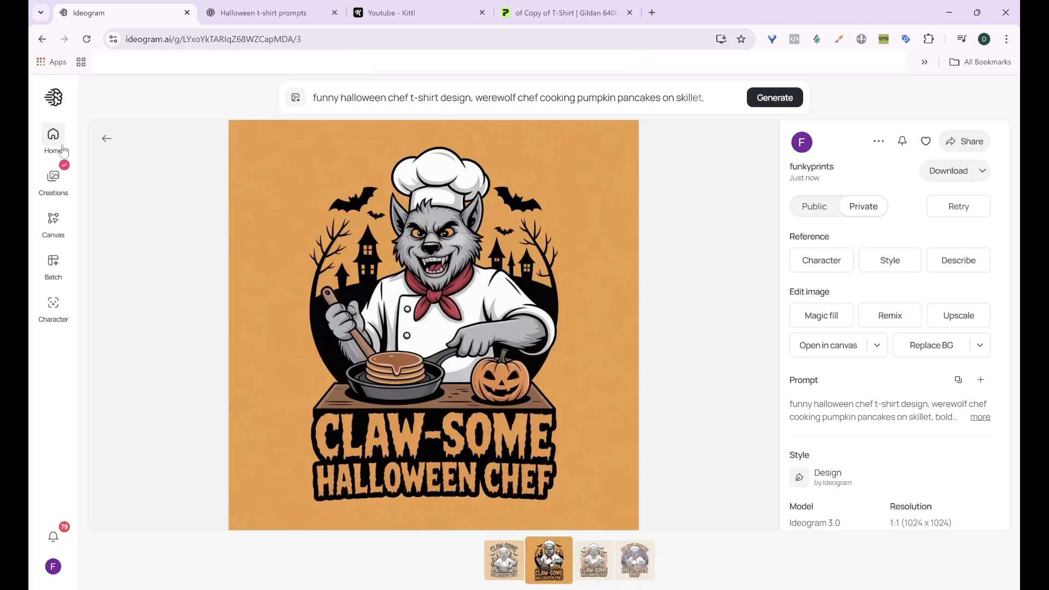
Return to the home feed and search the community images for "halloween".
left_click(53, 137)
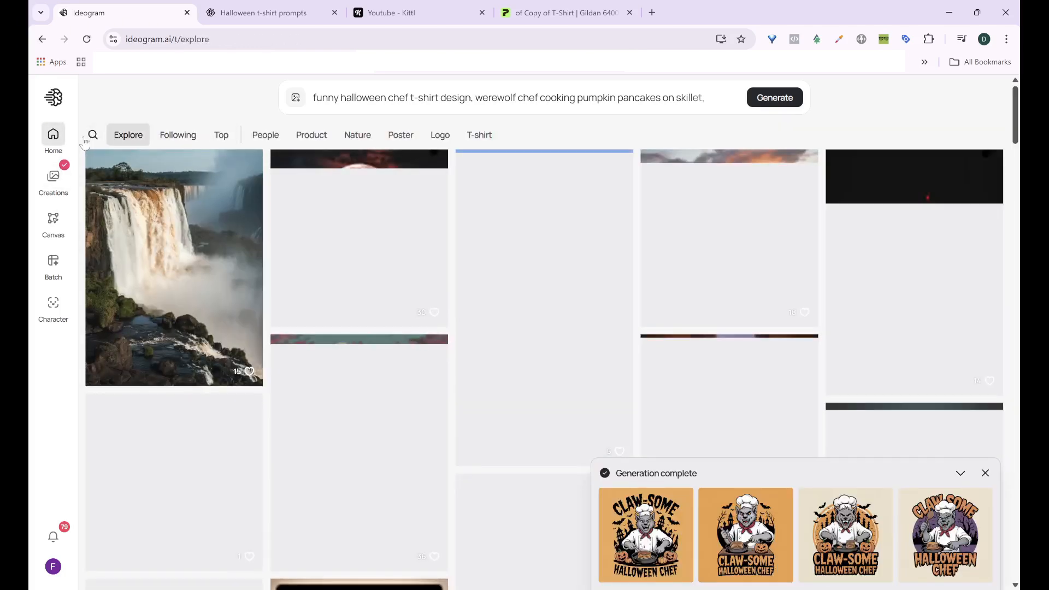
left_click(93, 135)
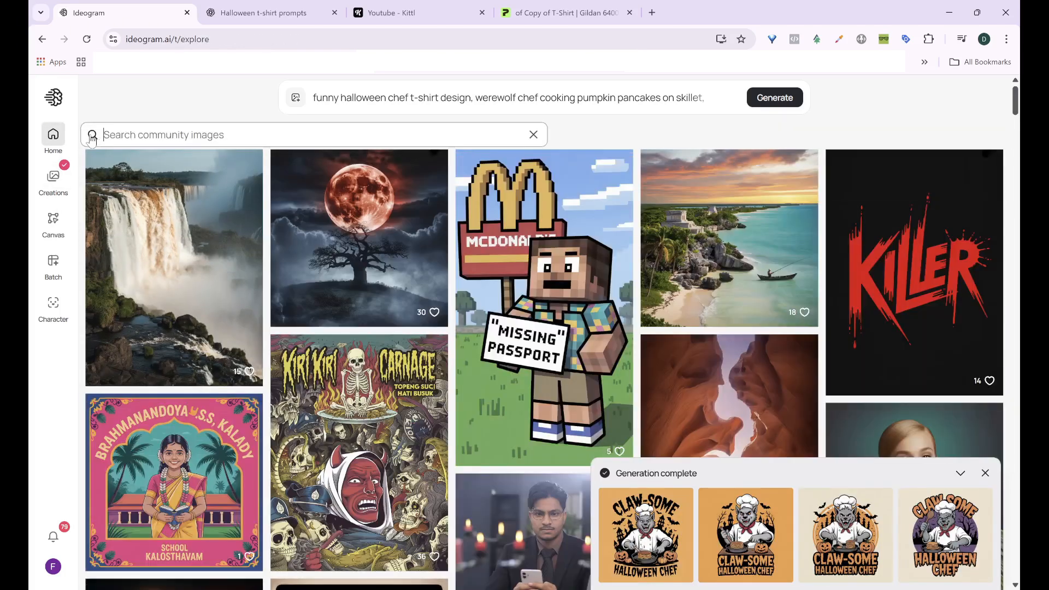
type("halloween")
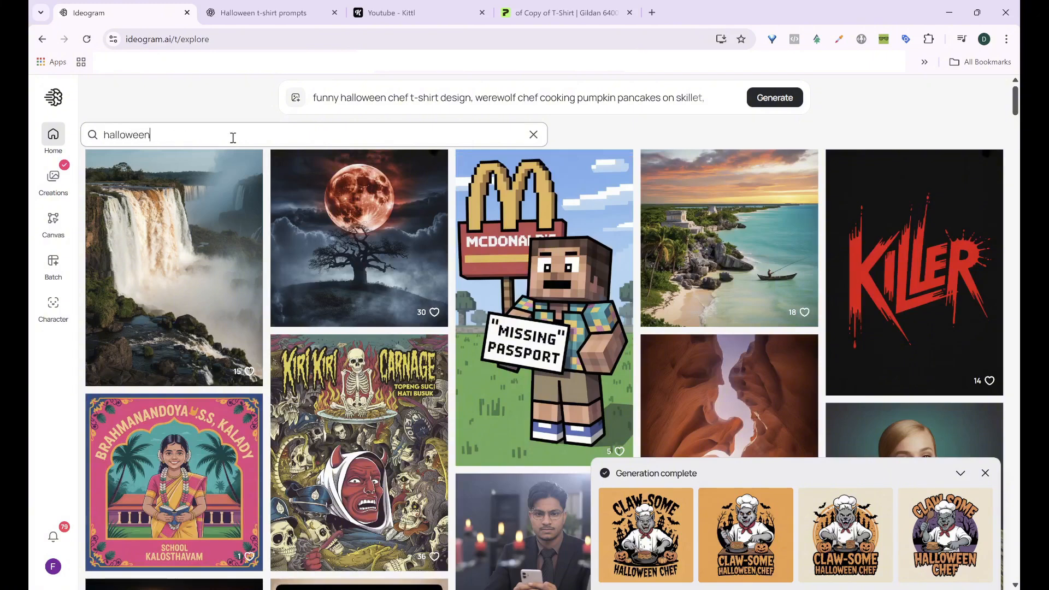
key("Return")
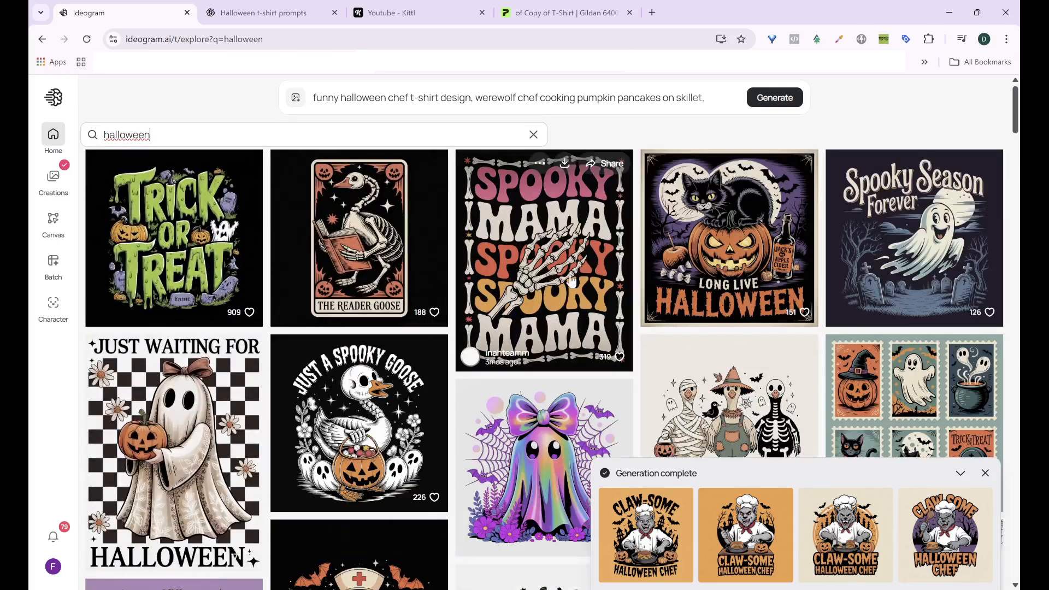
Generate the werewolf chef prompt again using the community image "Just a Spooky Goose" as the style reference.
scroll(582, 319, "down", 7)
scroll(582, 322, "up", 7)
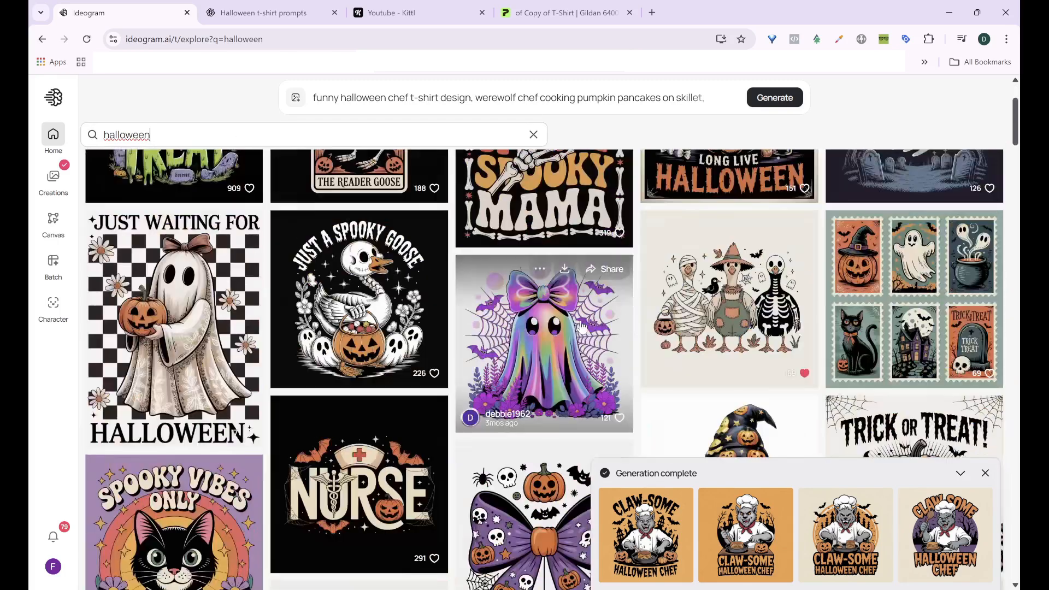
scroll(355, 328, "down", 2)
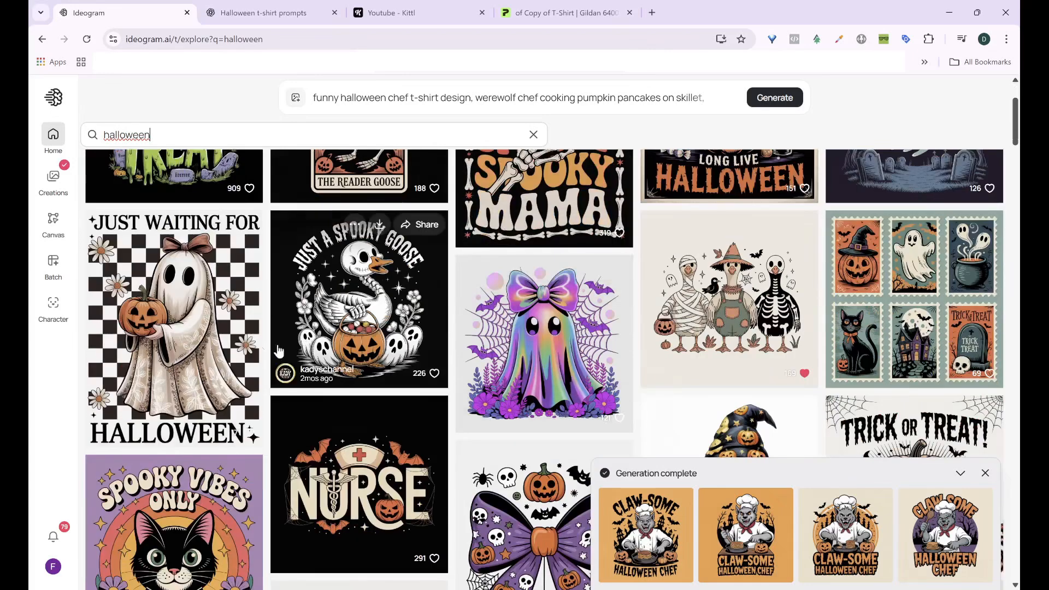
left_click(191, 326)
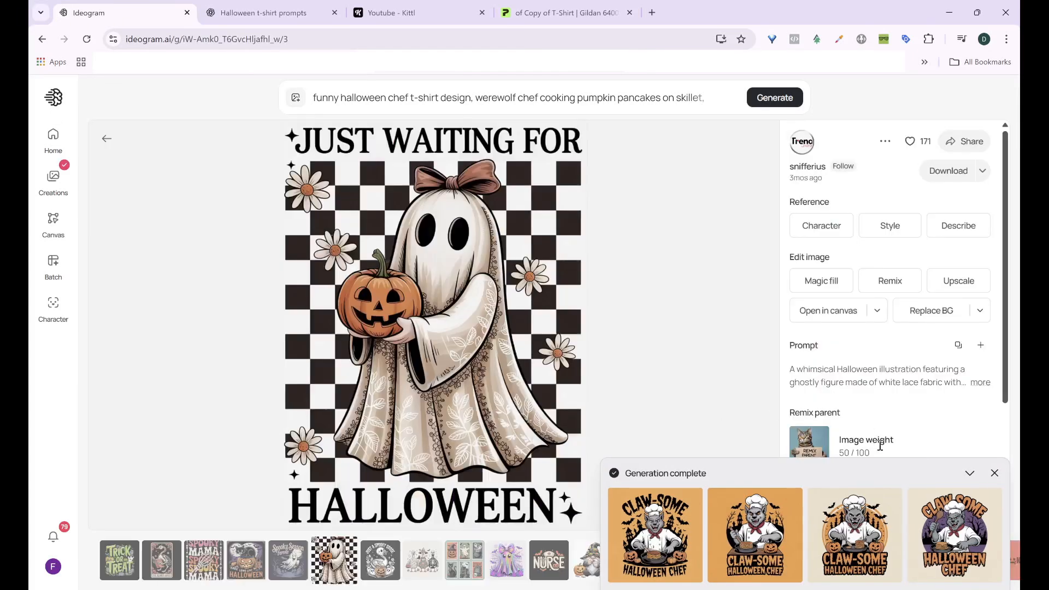
key("Right")
left_click(605, 98)
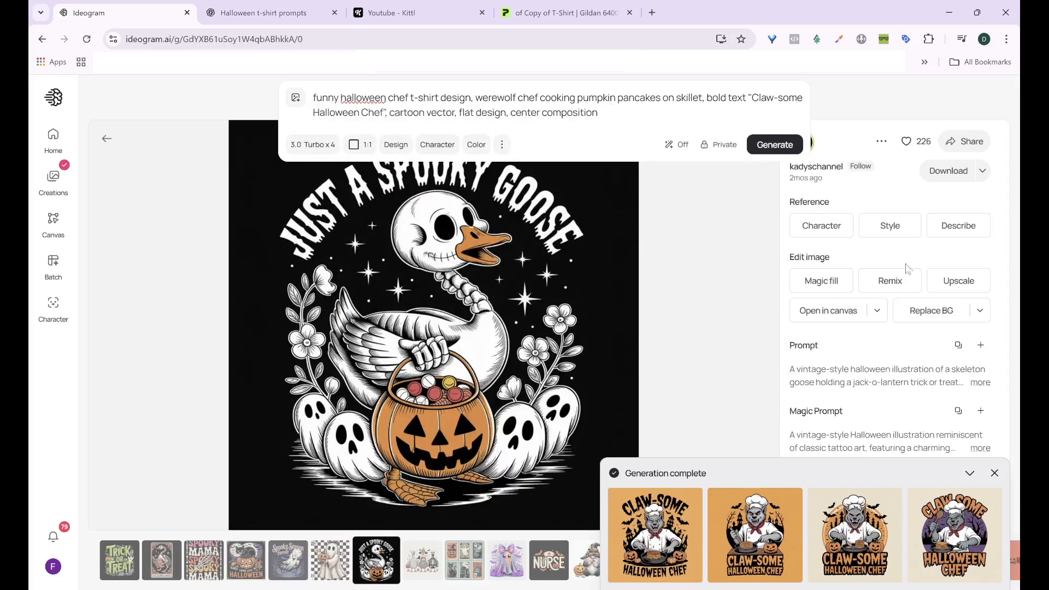
left_click(892, 229)
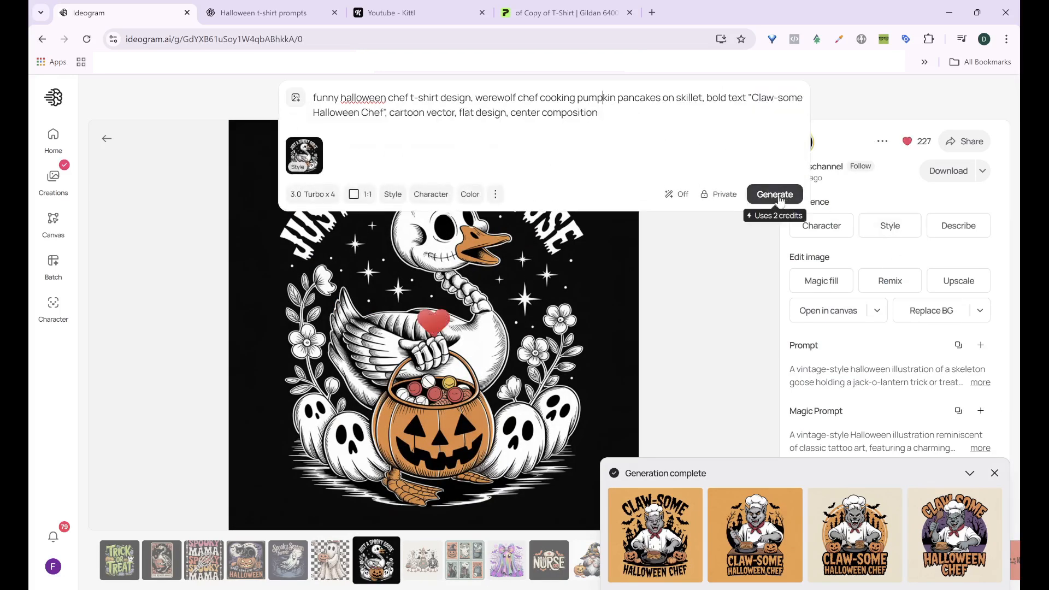
left_click(773, 195)
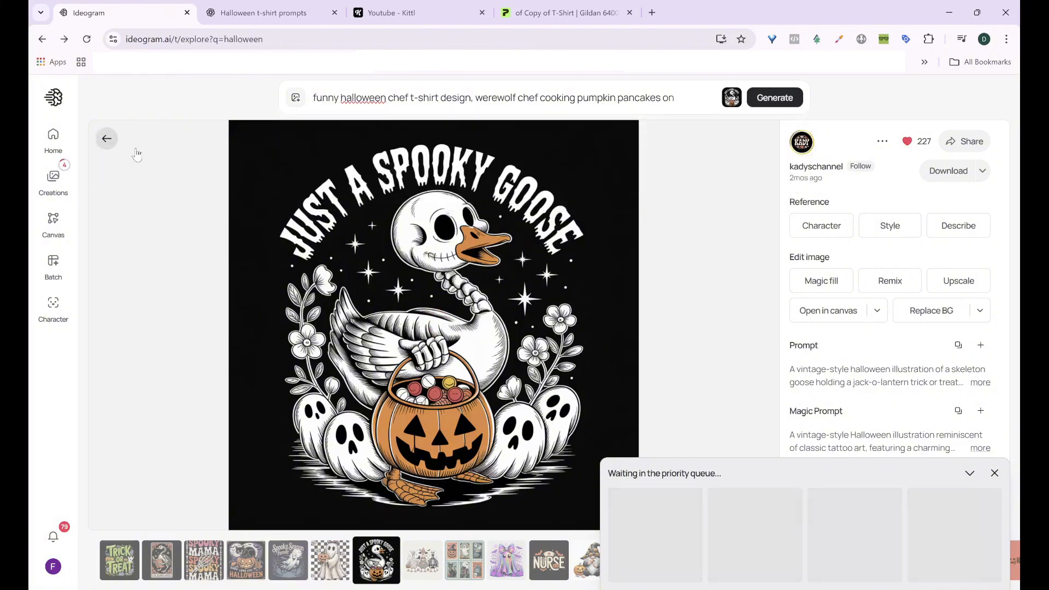
Replace the style reference with the "Just Waiting for Halloween" ghost image and generate the werewolf chef prompt again.
left_click(107, 138)
left_click(254, 306)
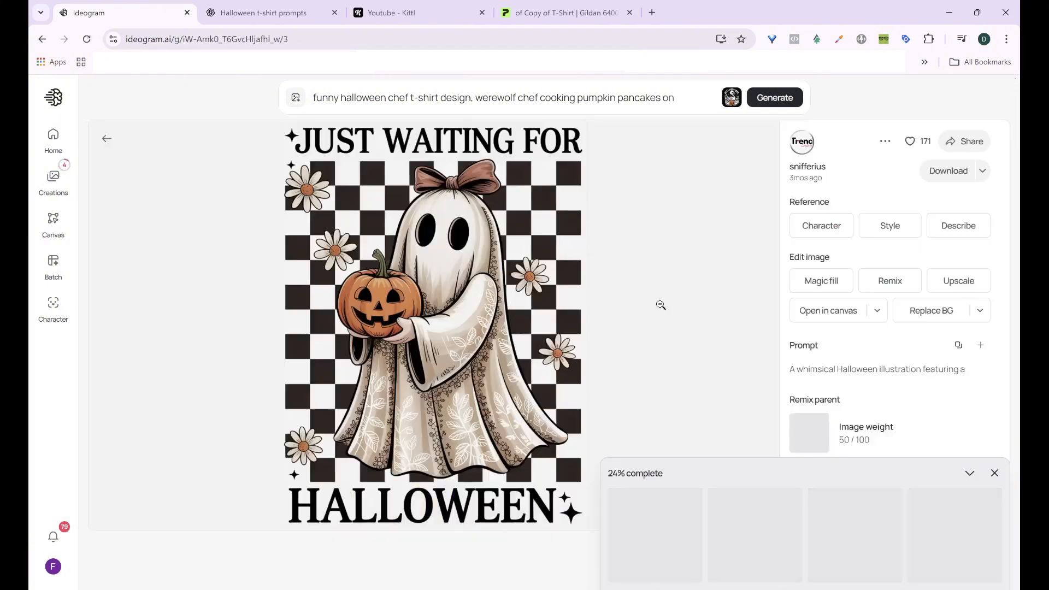
left_click(505, 98)
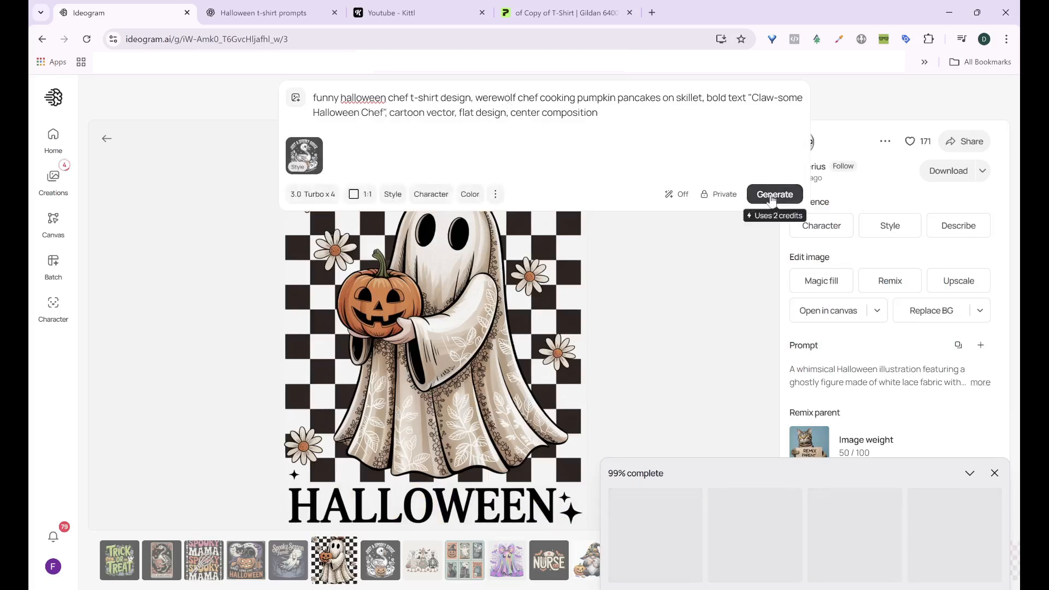
left_click(315, 147)
left_click(881, 232)
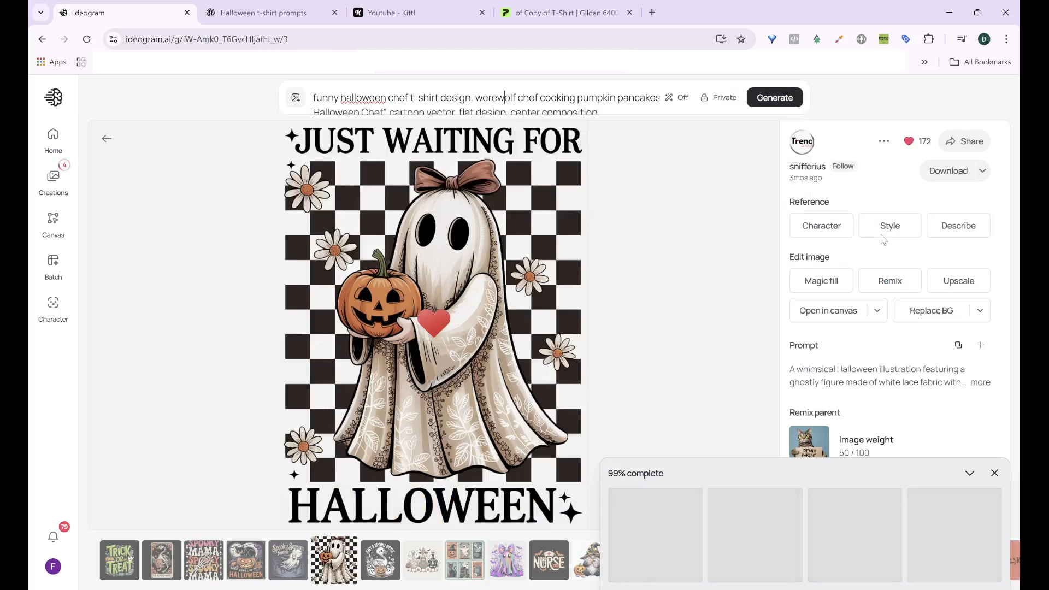
left_click(775, 195)
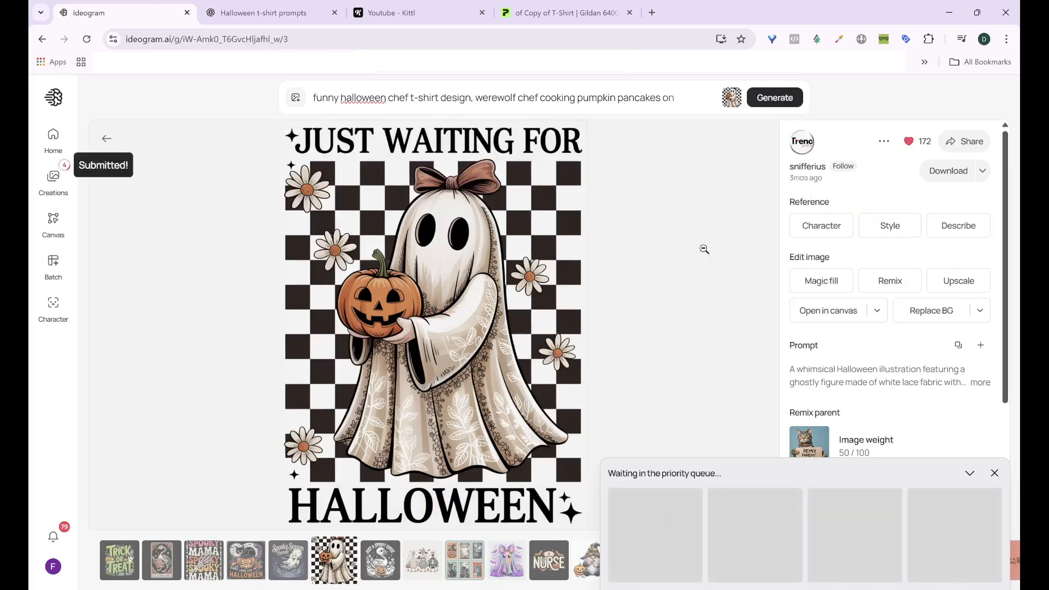
Add the "Long Live Halloween" black cat community image as a second style reference beside the ghost and generate the werewolf chef prompt.
left_click(106, 138)
scroll(524, 323, "down", 3)
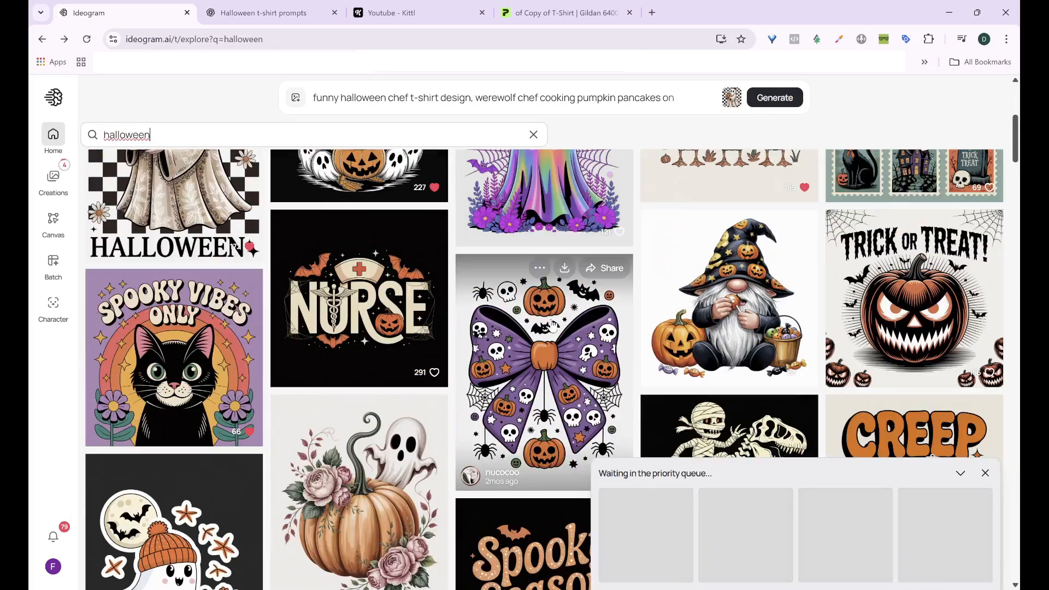
scroll(546, 325, "up", 6)
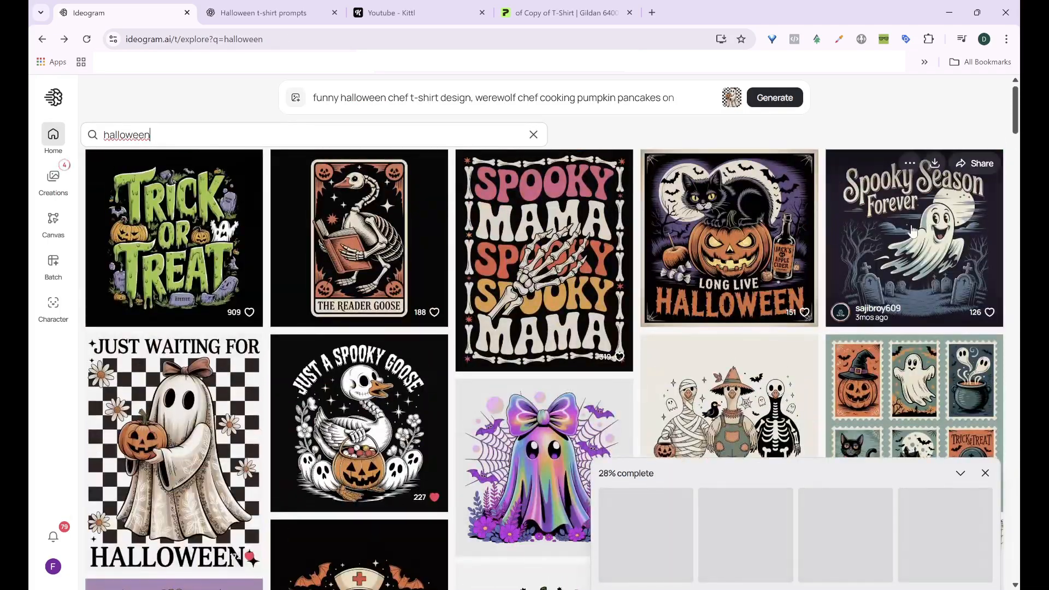
left_click(732, 238)
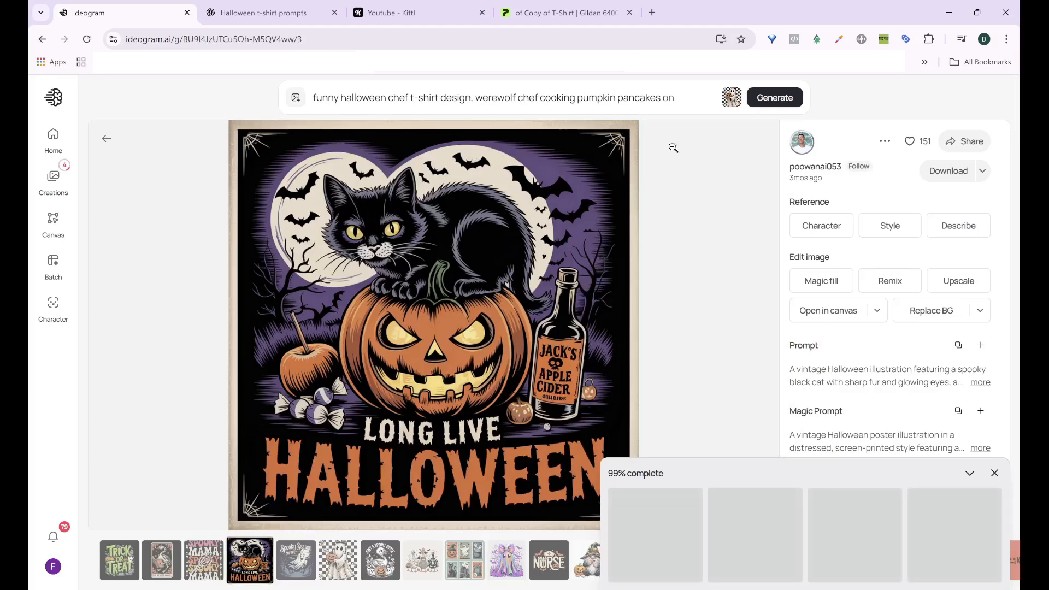
left_click(640, 100)
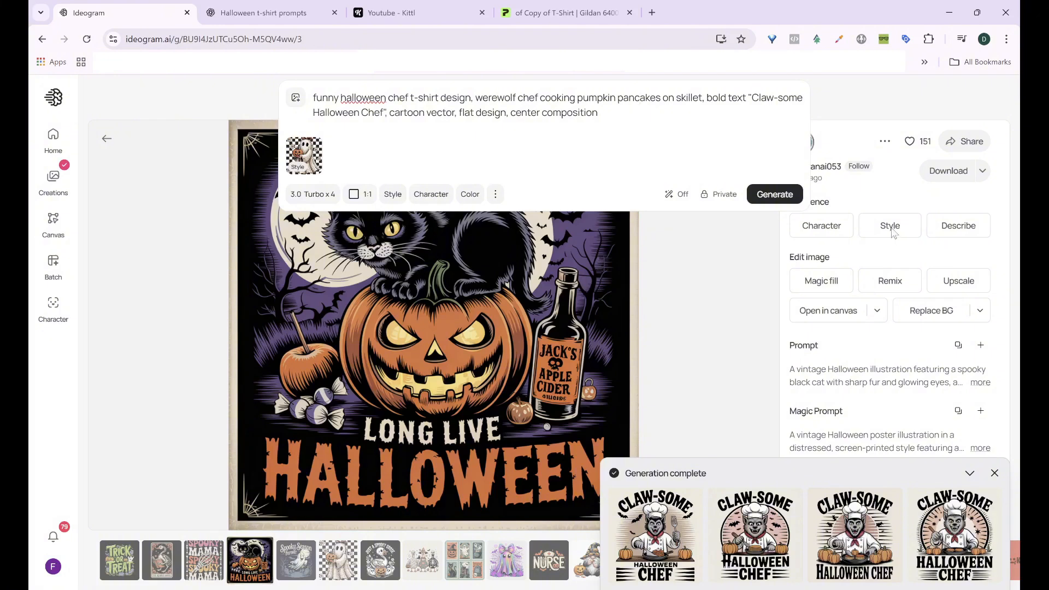
left_click(891, 231)
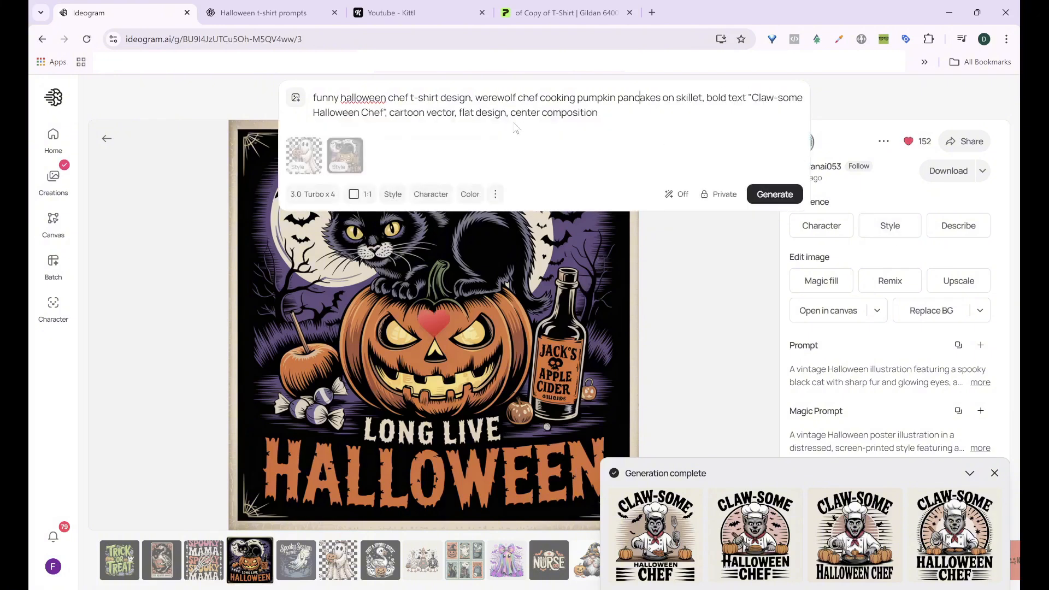
left_click(777, 196)
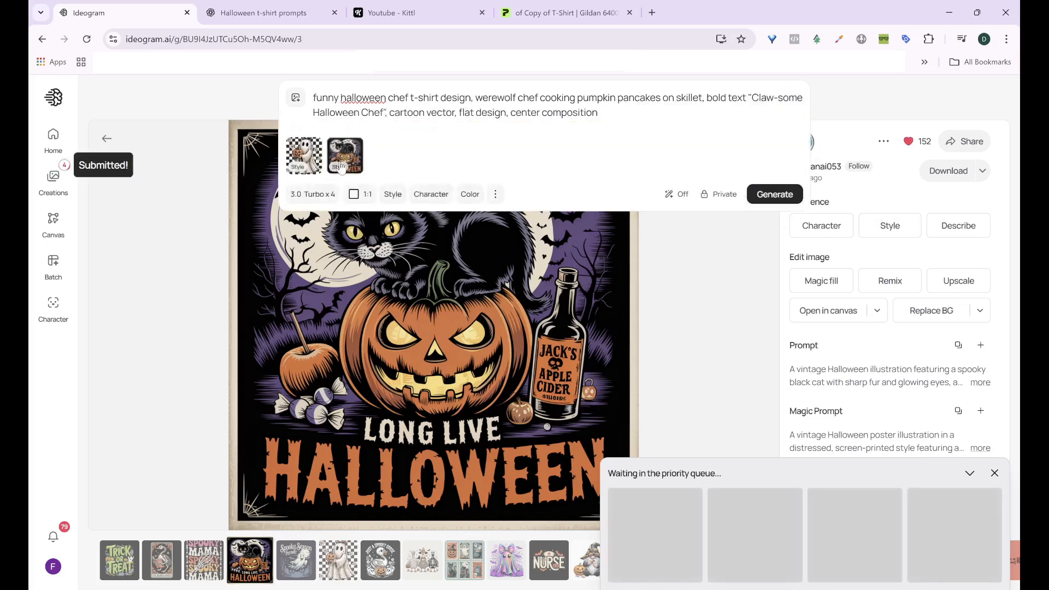
Clear both style references, set only the "Long Live Halloween" cat image as style reference, and generate the prompt again.
left_click(354, 147)
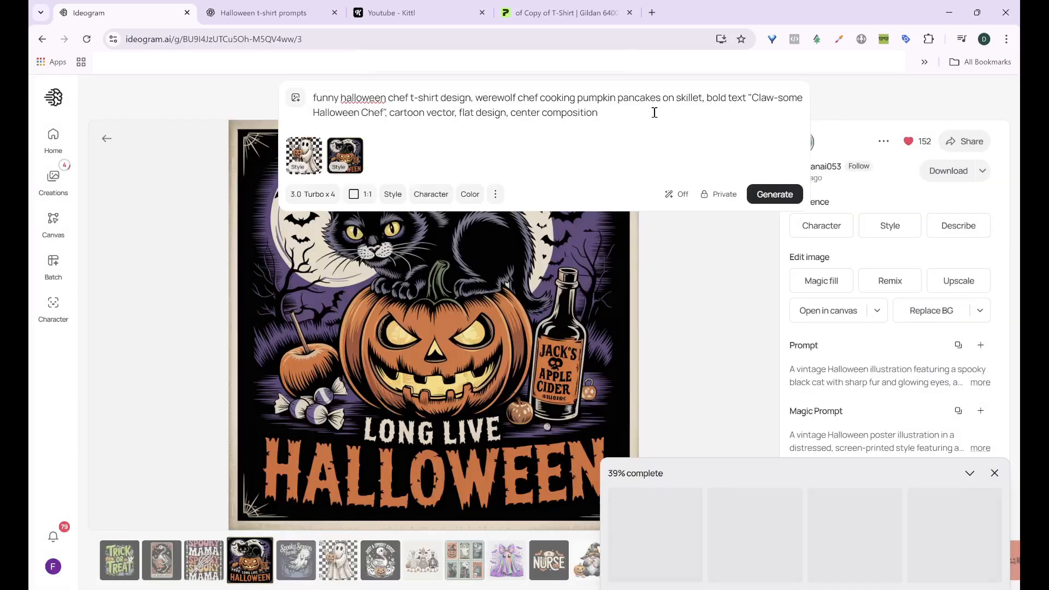
left_click(841, 122)
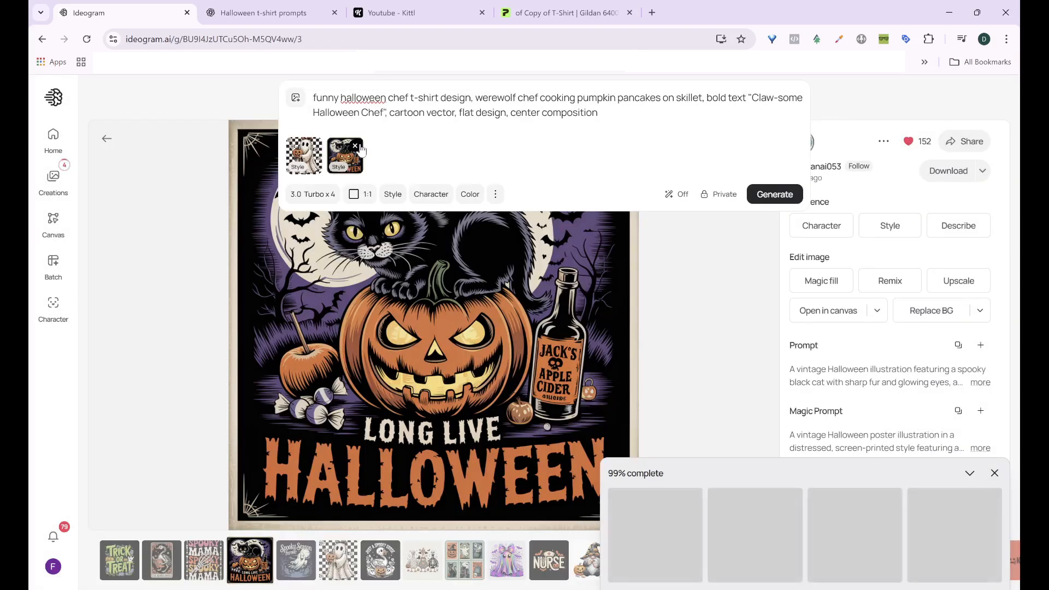
left_click(355, 146)
left_click(315, 146)
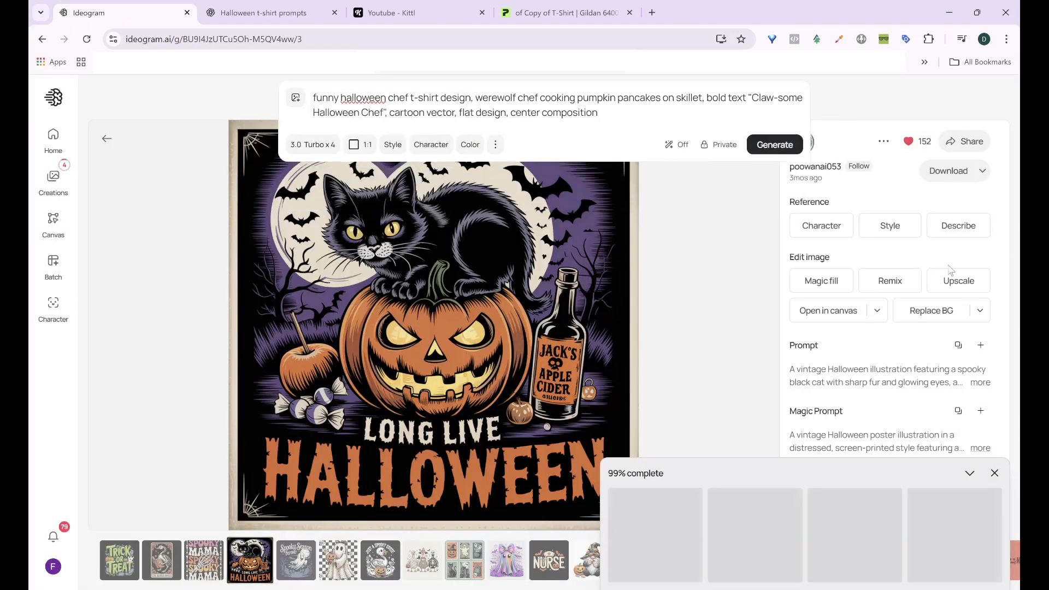
left_click(888, 230)
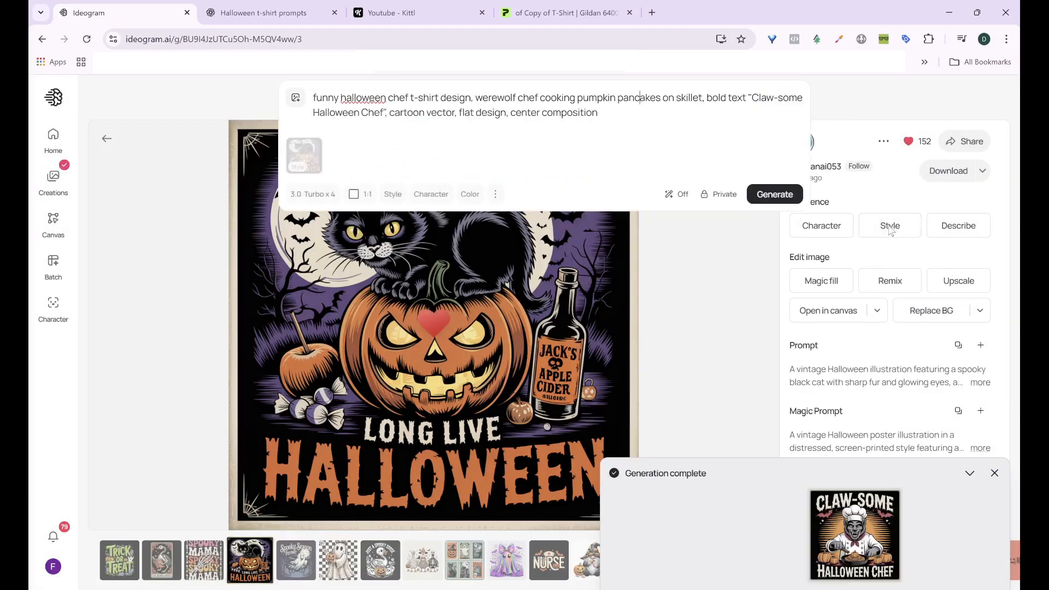
left_click(776, 196)
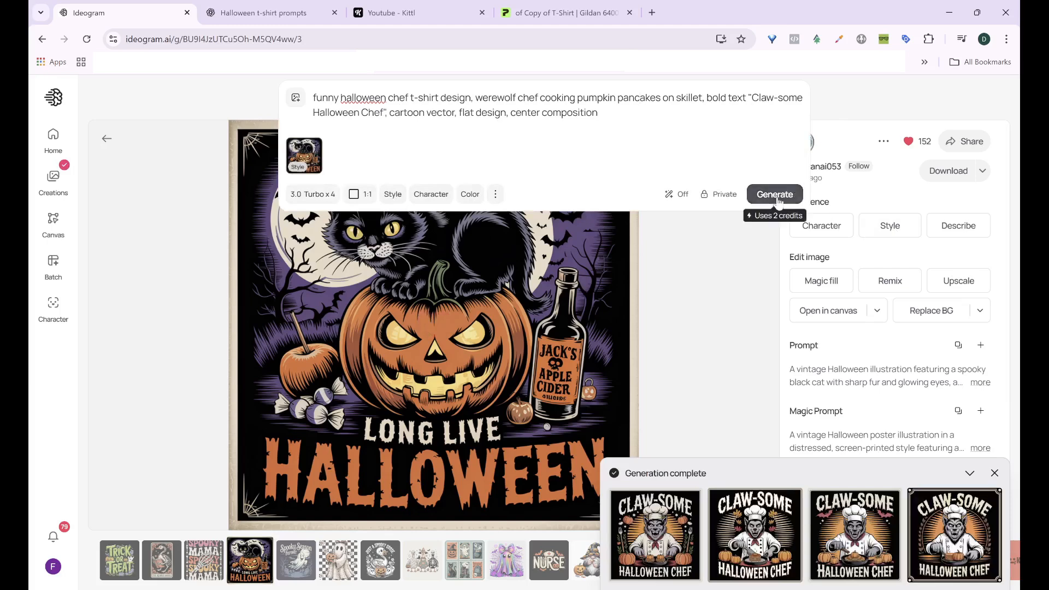
Replace the style reference with the "Spooky Season Forever" ghost image from the halloween results and generate the werewolf chef prompt again.
left_click(107, 138)
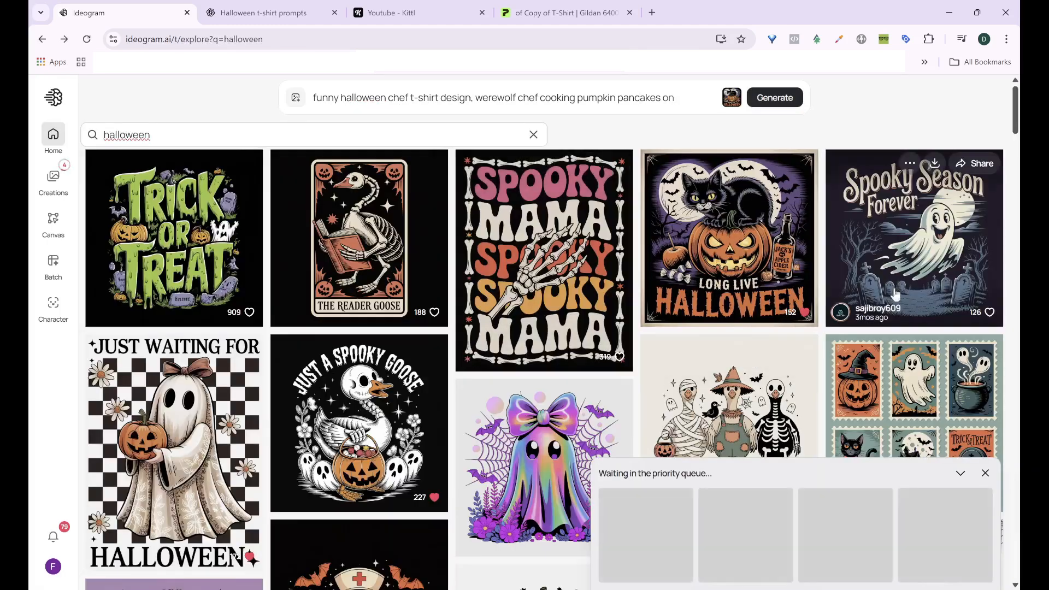
left_click(905, 234)
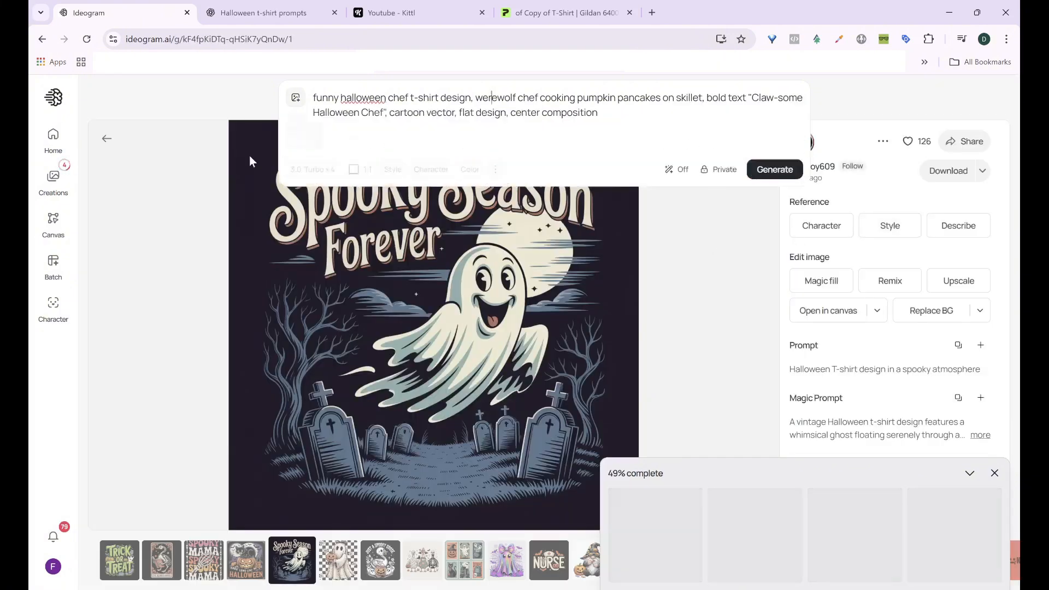
left_click(314, 146)
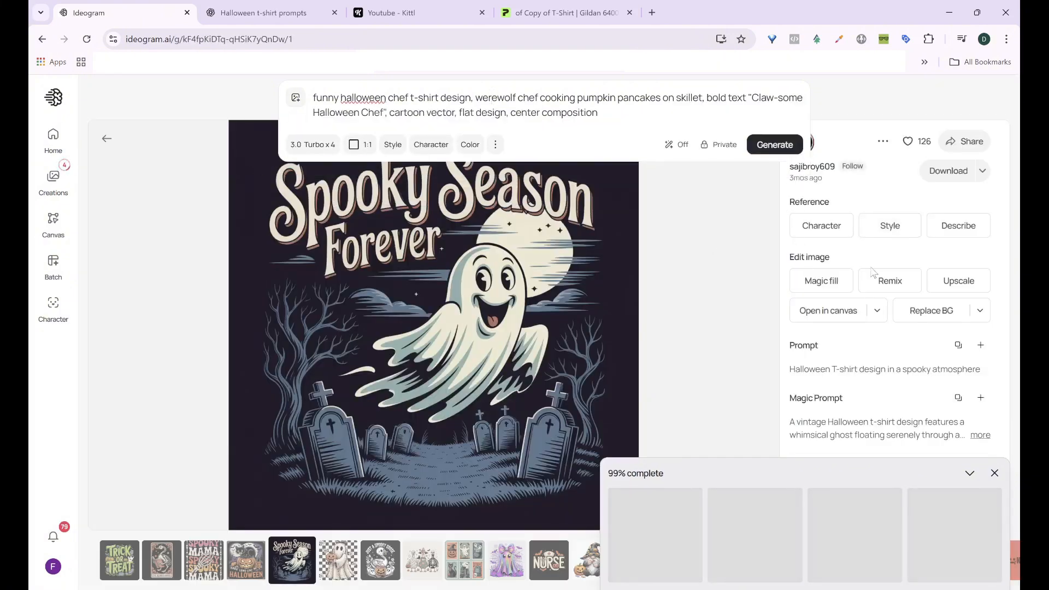
left_click(890, 225)
left_click(775, 195)
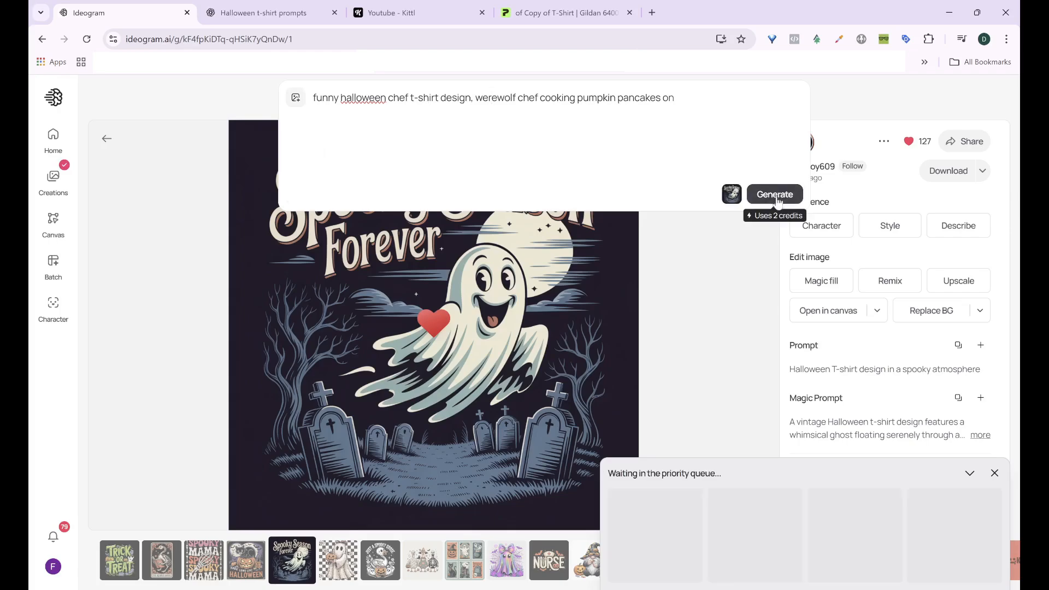
Replace the style reference with the community image of three geese in Halloween costumes and generate the werewolf chef prompt again.
left_click(502, 321)
scroll(695, 343, "down", 3)
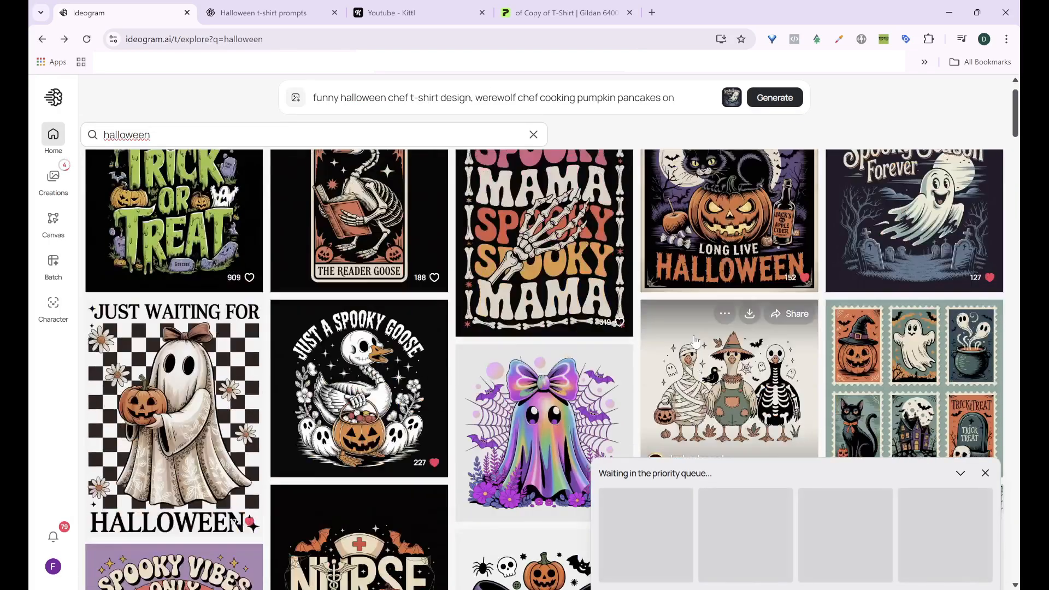
scroll(695, 343, "down", 2)
scroll(749, 322, "up", 3)
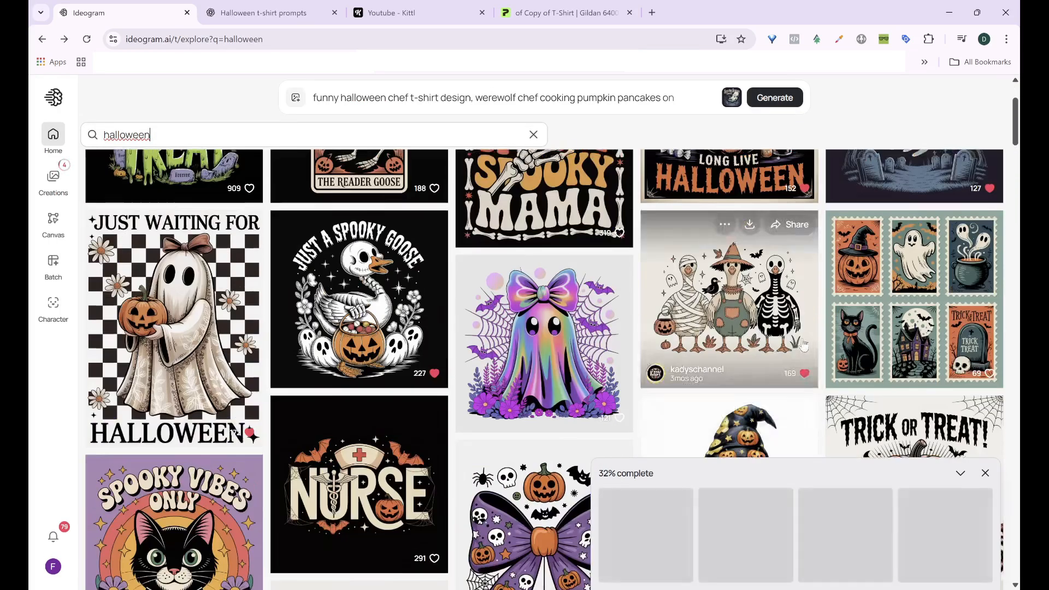
left_click(749, 322)
left_click(498, 98)
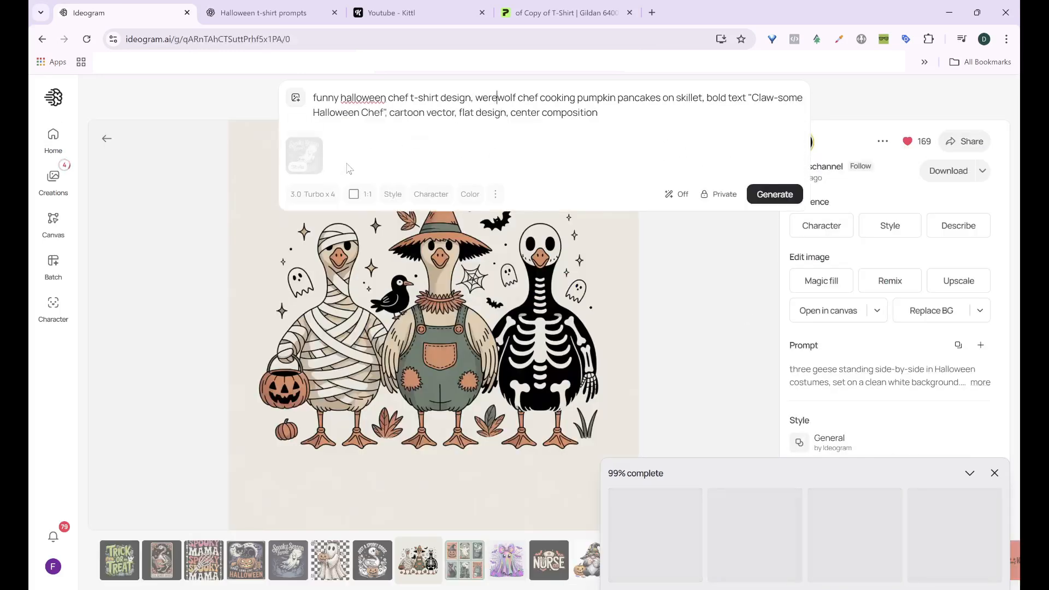
left_click(1000, 234)
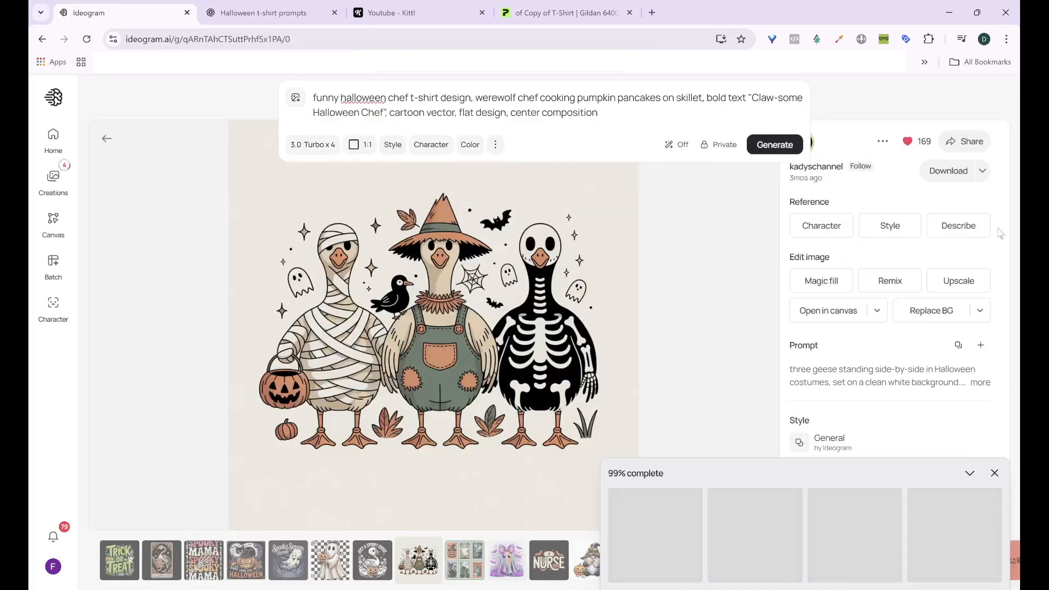
left_click(893, 227)
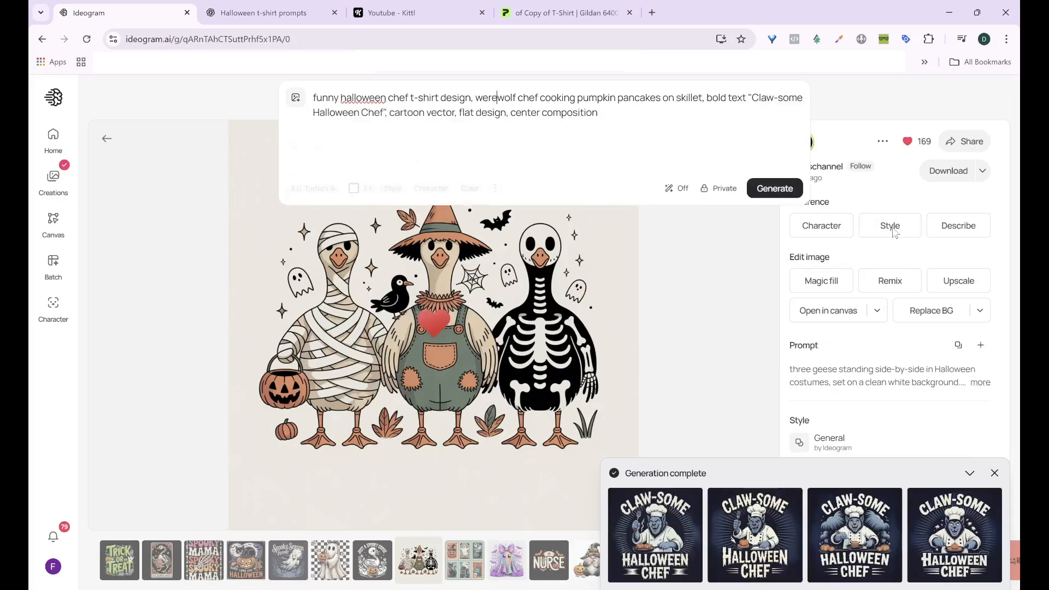
left_click(771, 195)
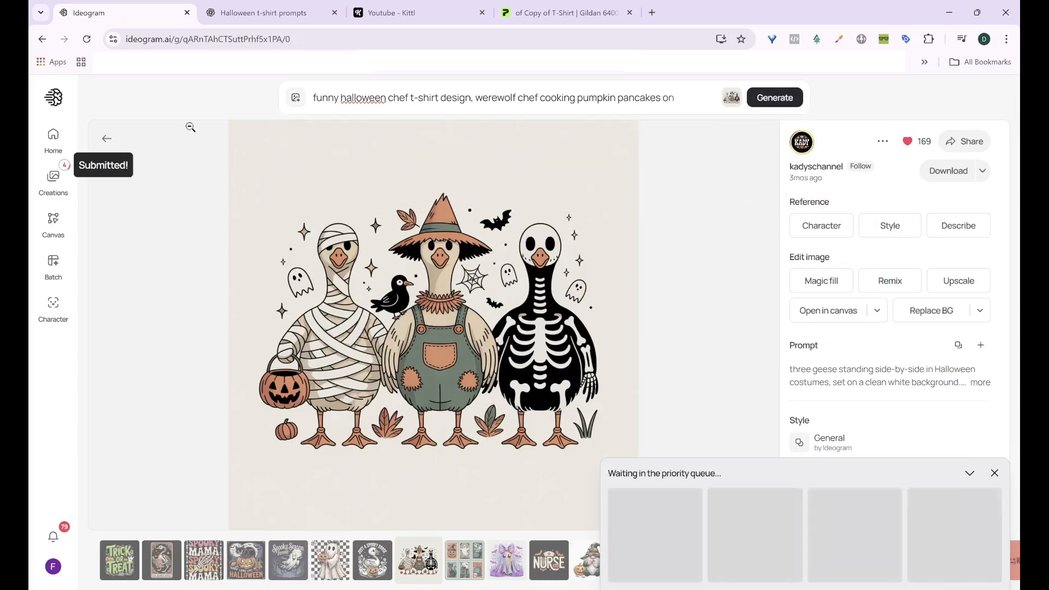
Return to the halloween search results and look through more community images for another style to reference.
left_click(106, 138)
scroll(508, 358, "down", 6)
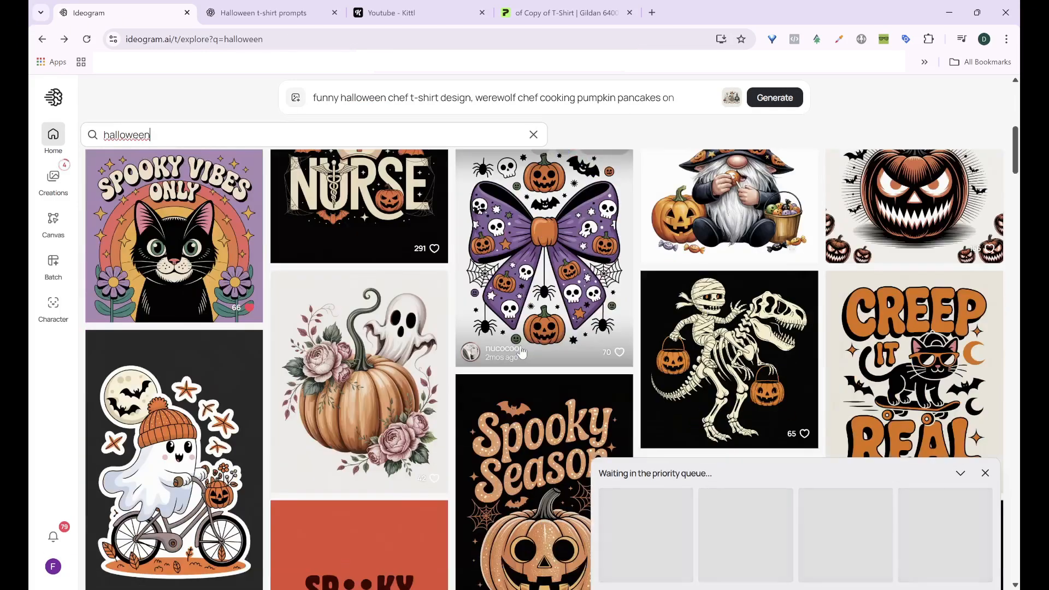
scroll(522, 352, "up", 2)
scroll(522, 353, "down", 9)
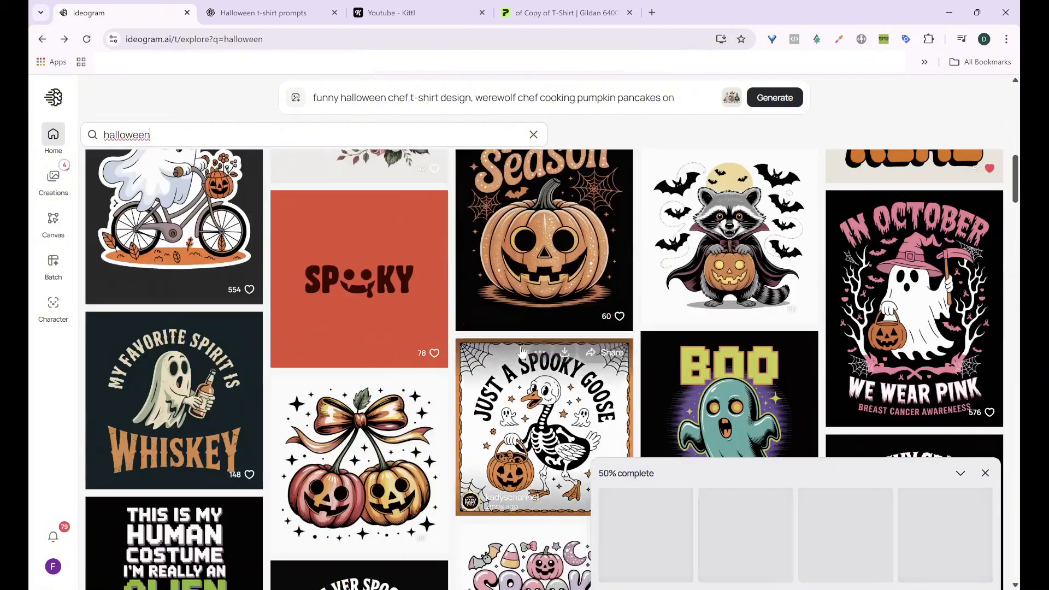
scroll(522, 351, "down", 2)
scroll(522, 351, "up", 3)
scroll(520, 353, "down", 7)
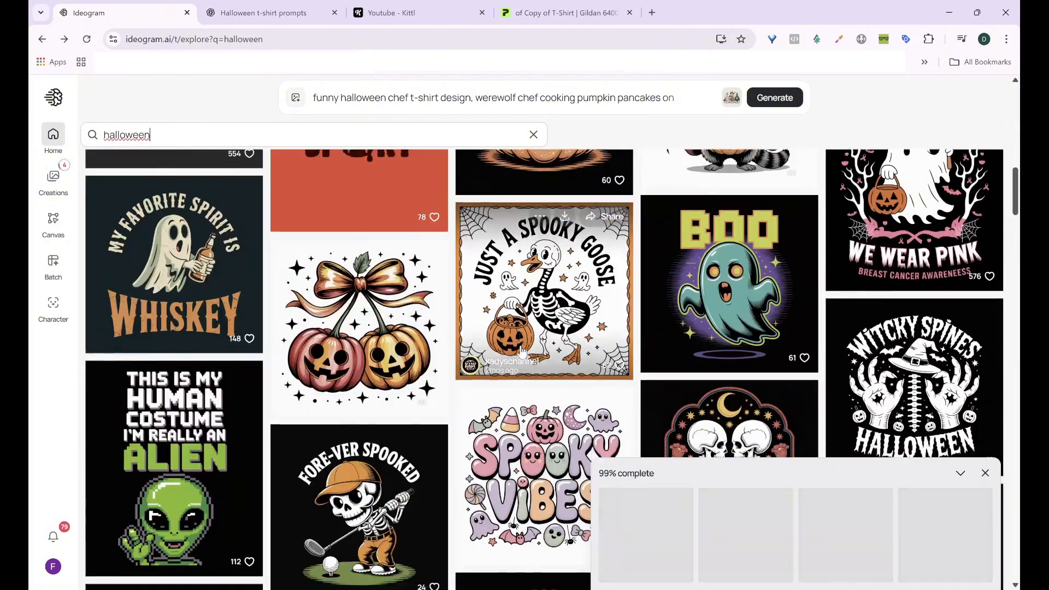
scroll(522, 353, "down", 2)
scroll(522, 350, "up", 1)
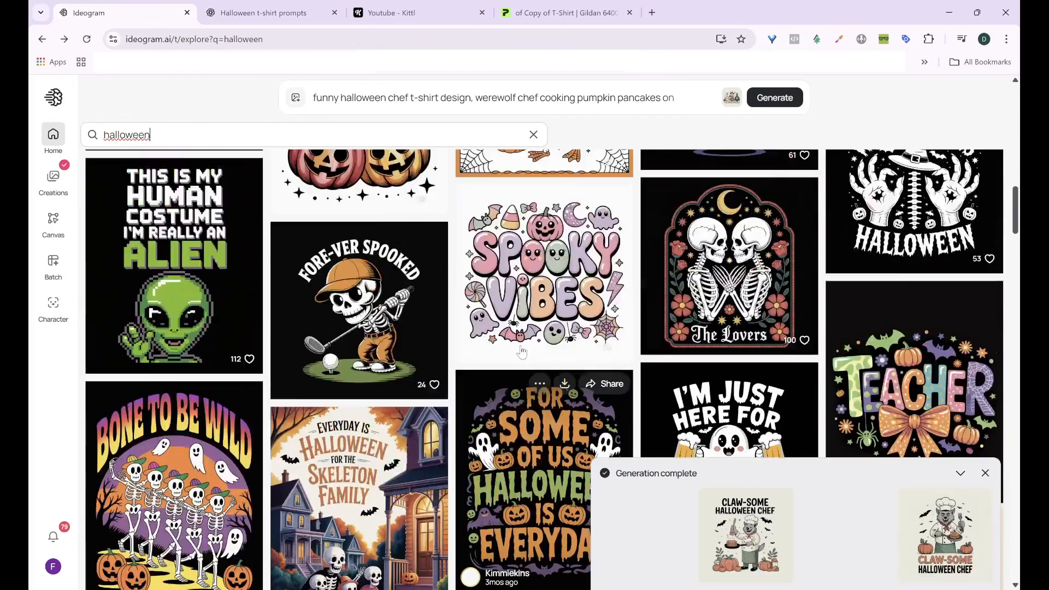
scroll(520, 350, "up", 3)
Replace the style reference with the black-and-white "Witcky Spines Halloween" image and generate the werewolf chef prompt again.
left_click(913, 350)
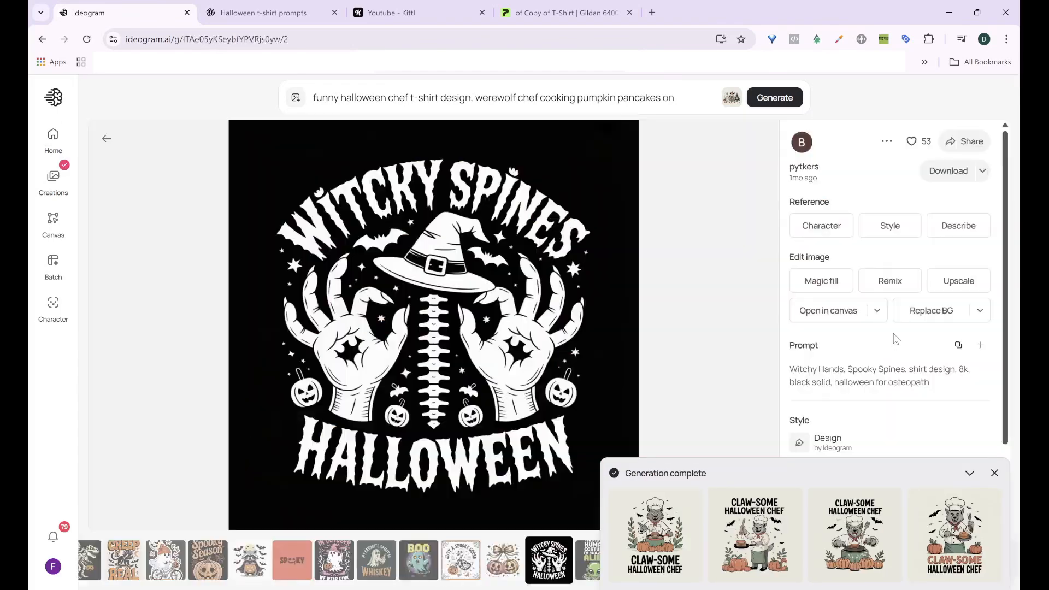
left_click(583, 102)
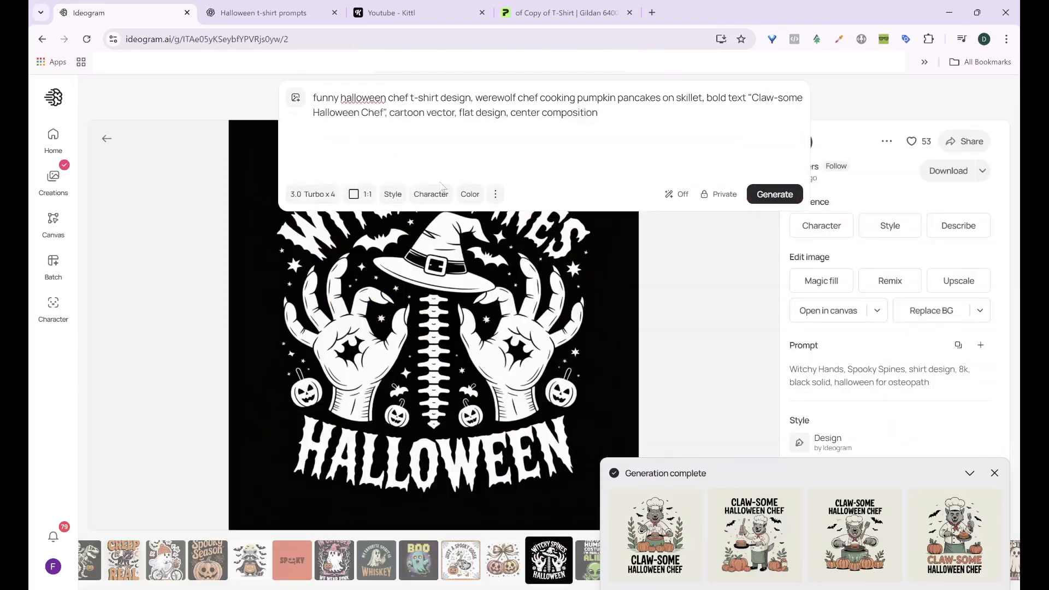
left_click(890, 228)
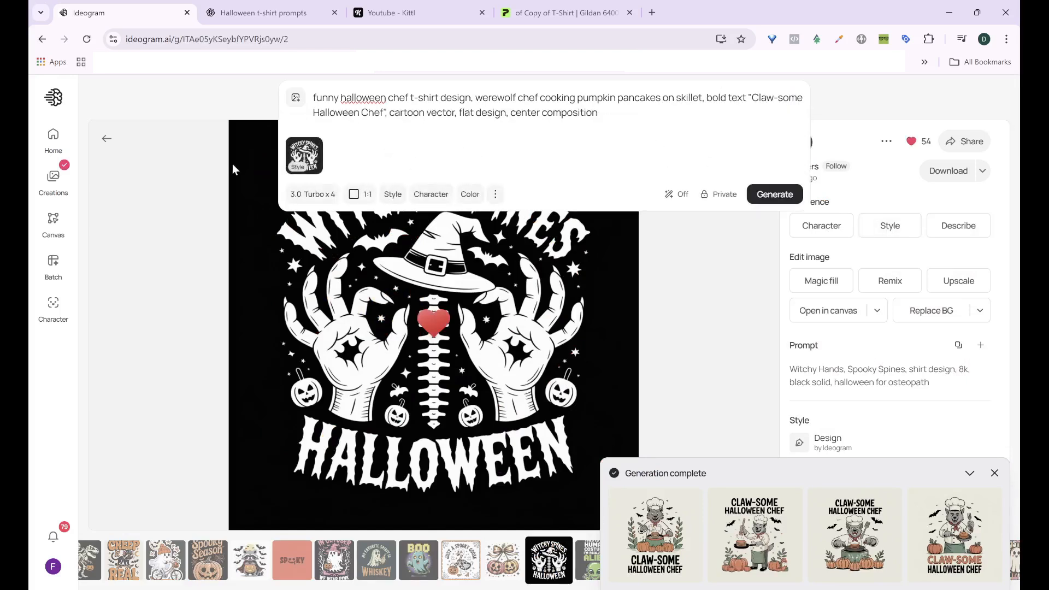
left_click(776, 196)
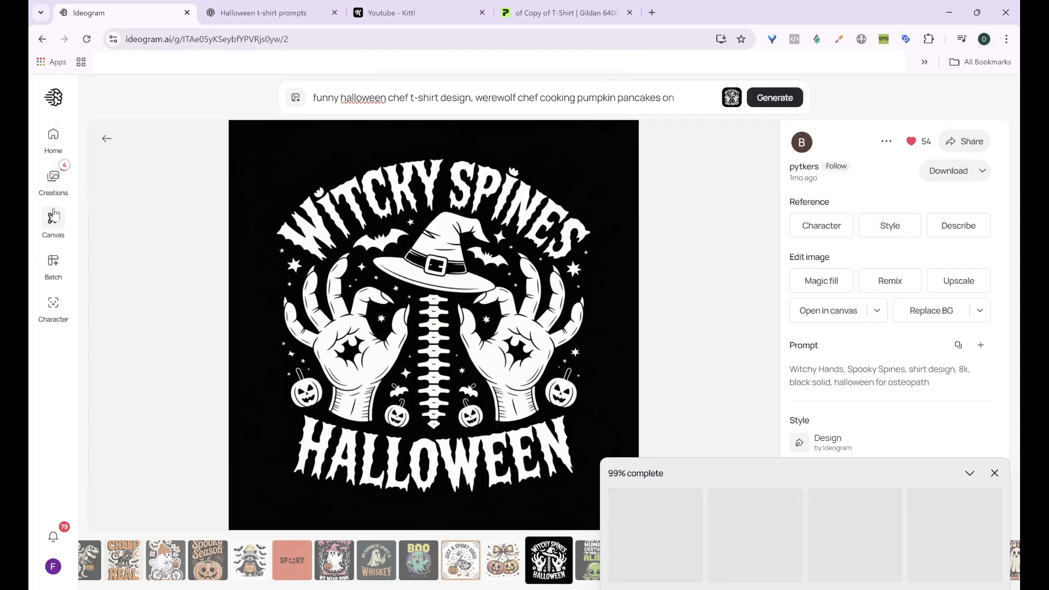
Open the own creations and view the newest black-and-white werewolf chef variations at full size, then return to the gallery.
left_click(54, 180)
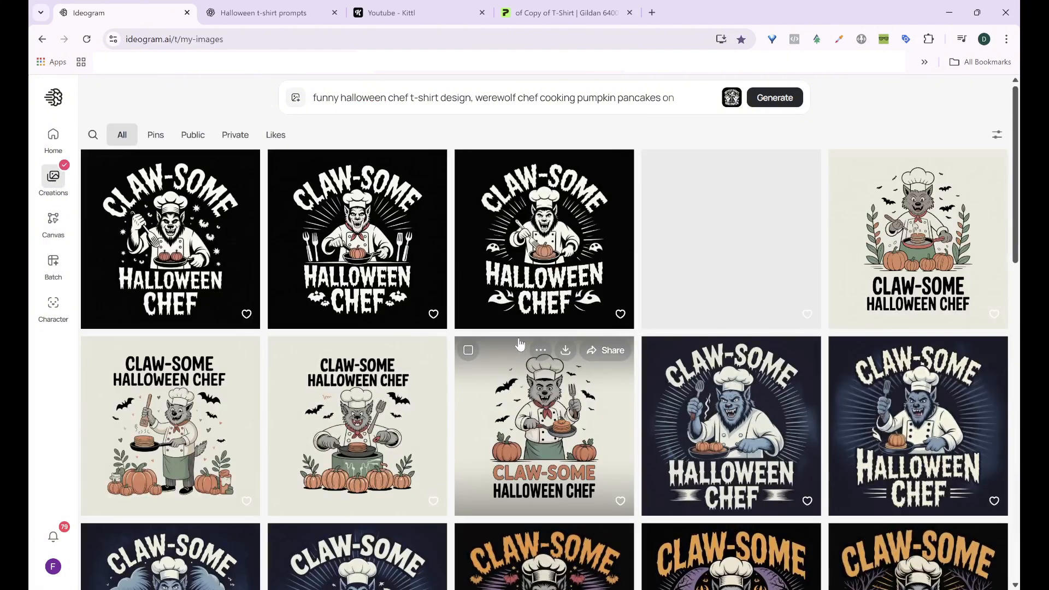
left_click(587, 259)
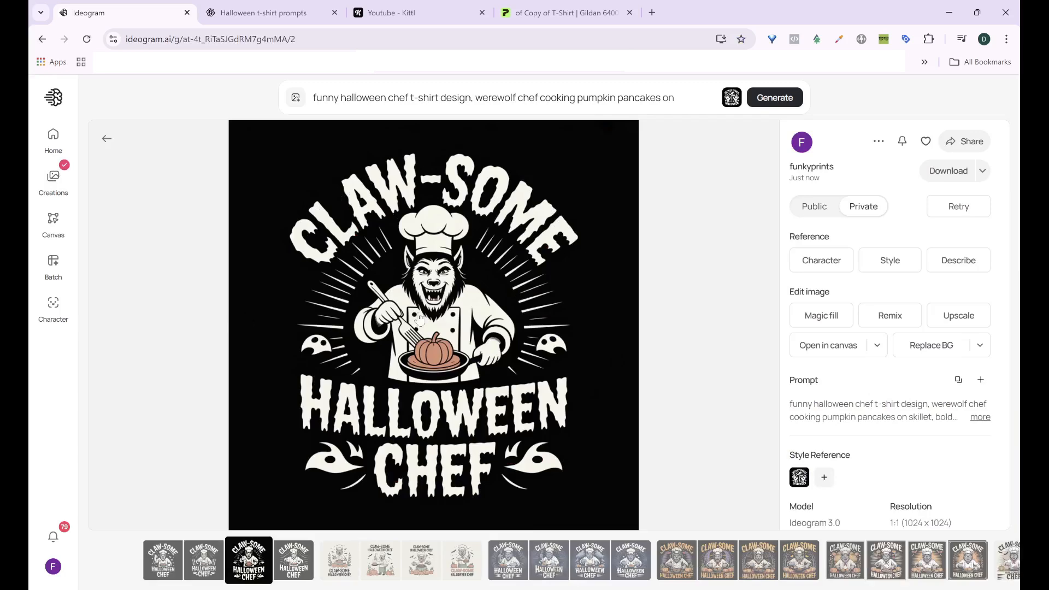
key("Left")
key("Left")
key("Left")
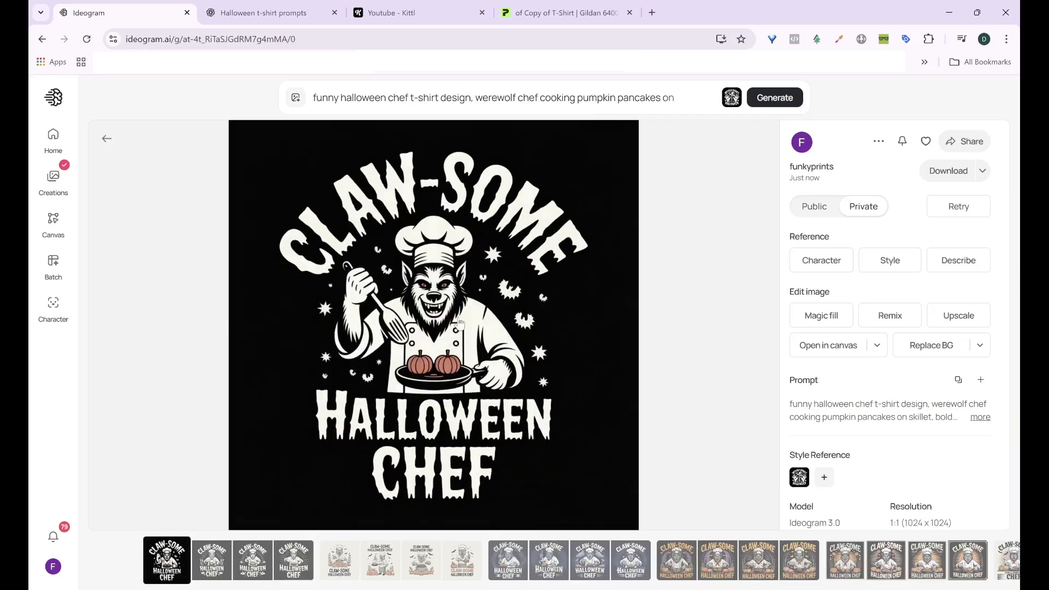
left_click(106, 138)
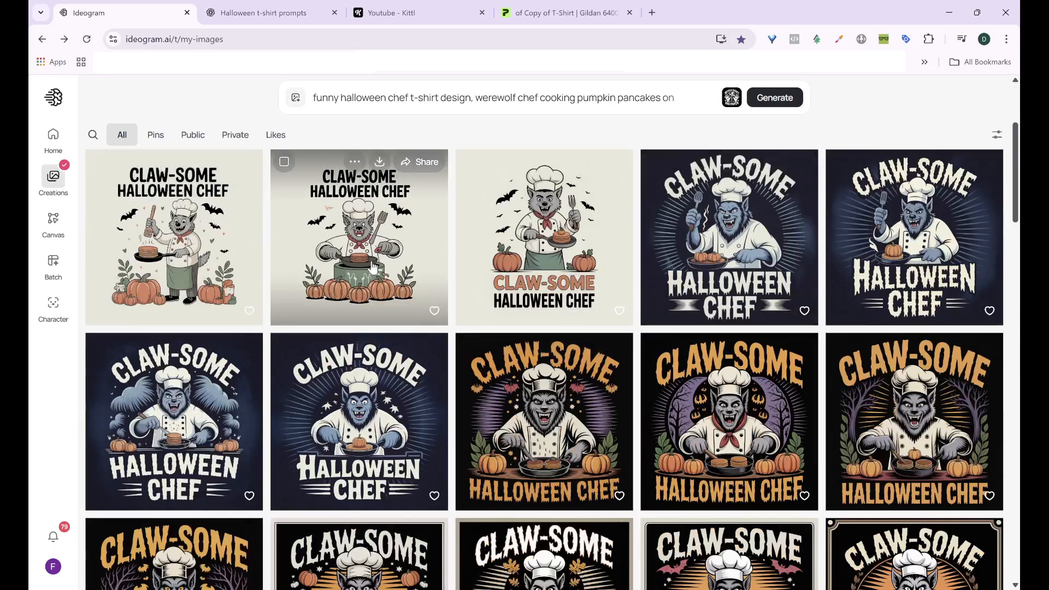
View the cream-background werewolf chef designs made from the geese style at full size and go back to the creations gallery.
left_click(373, 267)
key("Right")
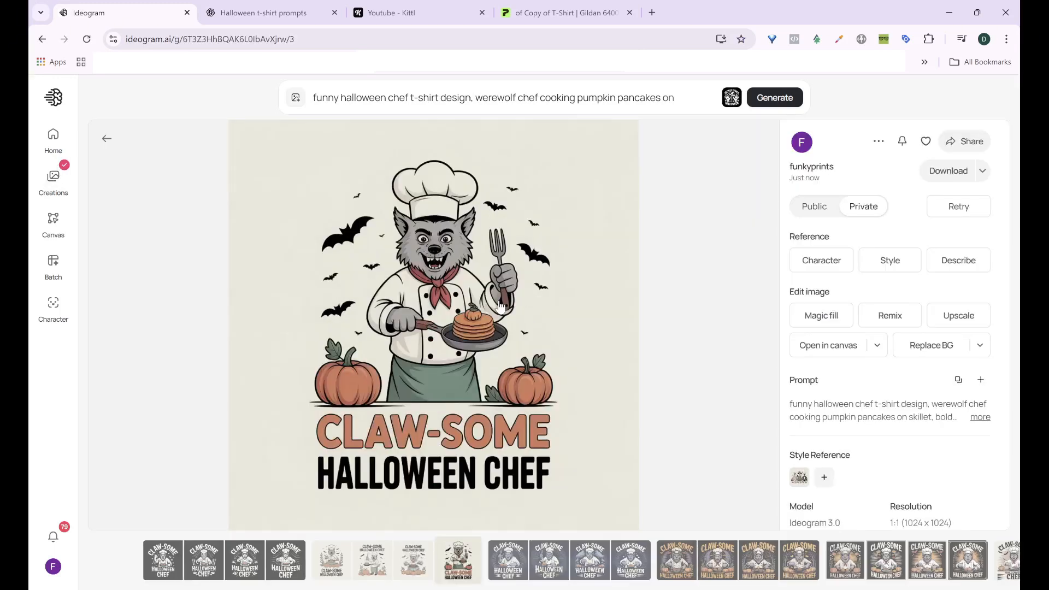
left_click(107, 138)
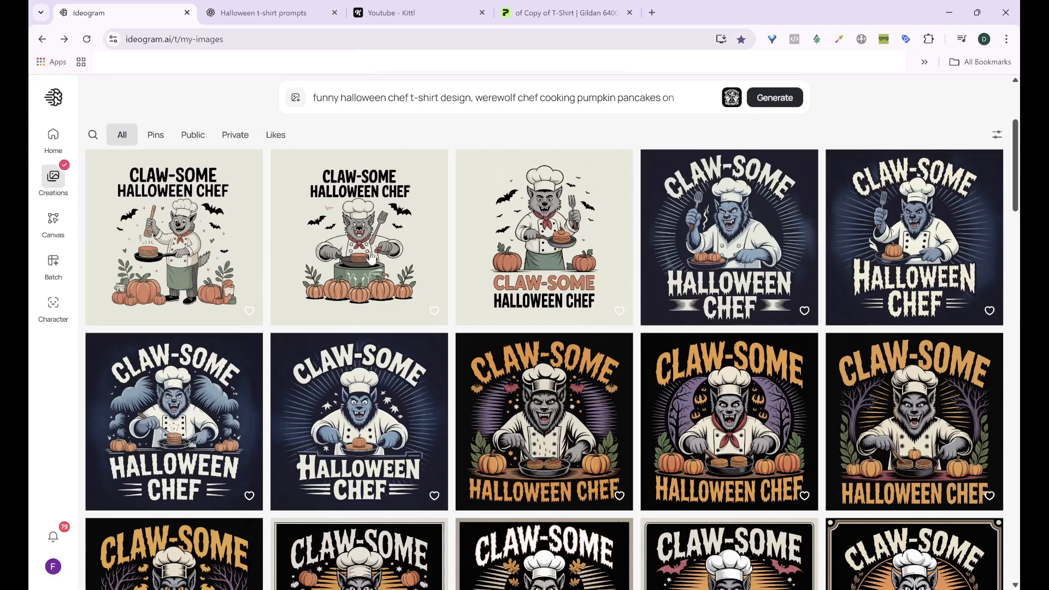
View a blue, an orange-lettered and a framed autumn-leaf werewolf chef design at full size, returning to the creations gallery after each.
scroll(756, 312, "down", 5)
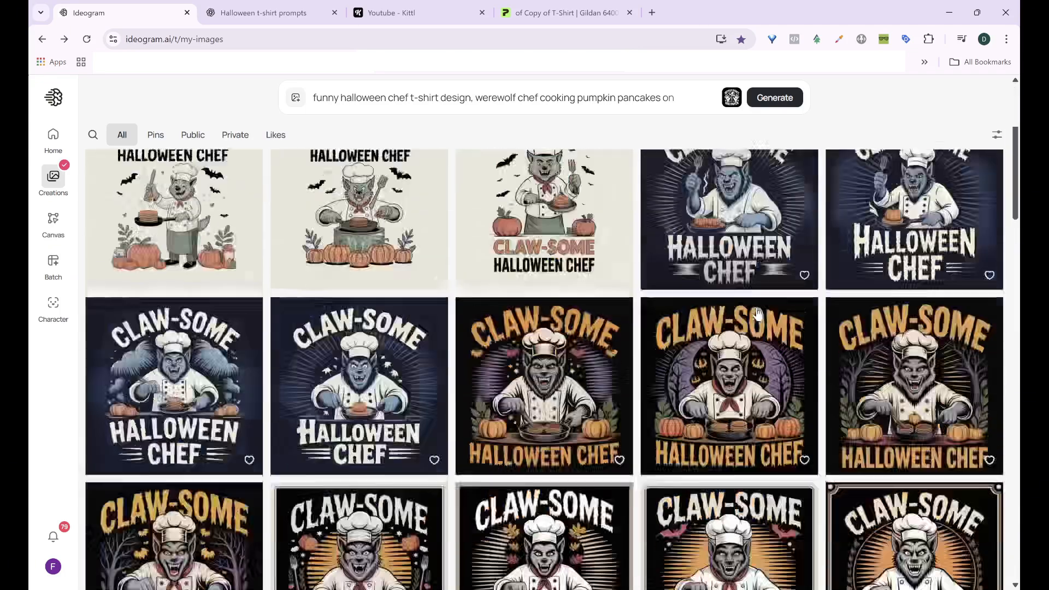
left_click(395, 342)
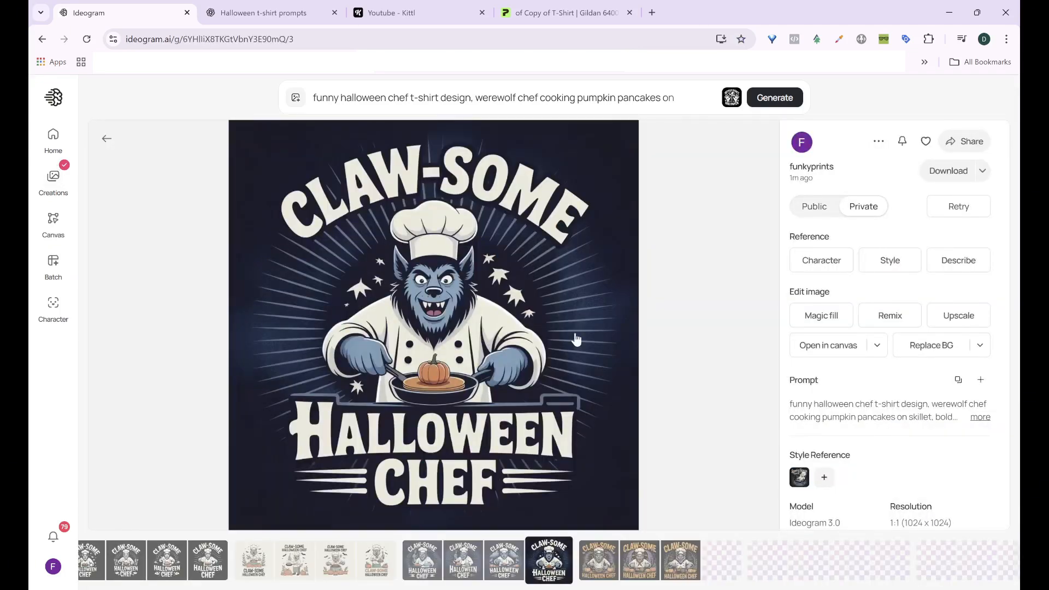
left_click(106, 136)
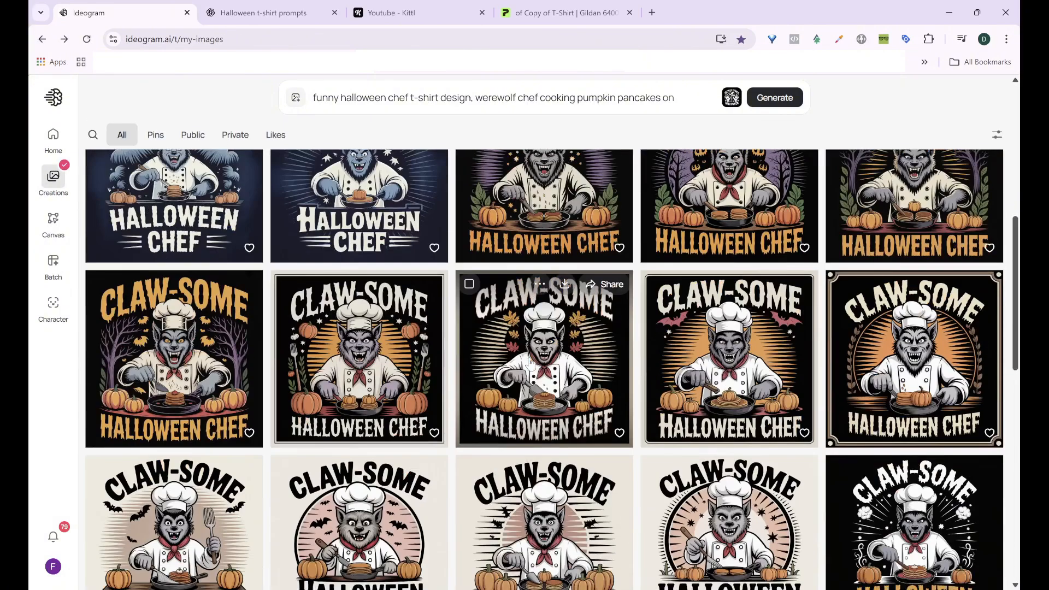
left_click(208, 392)
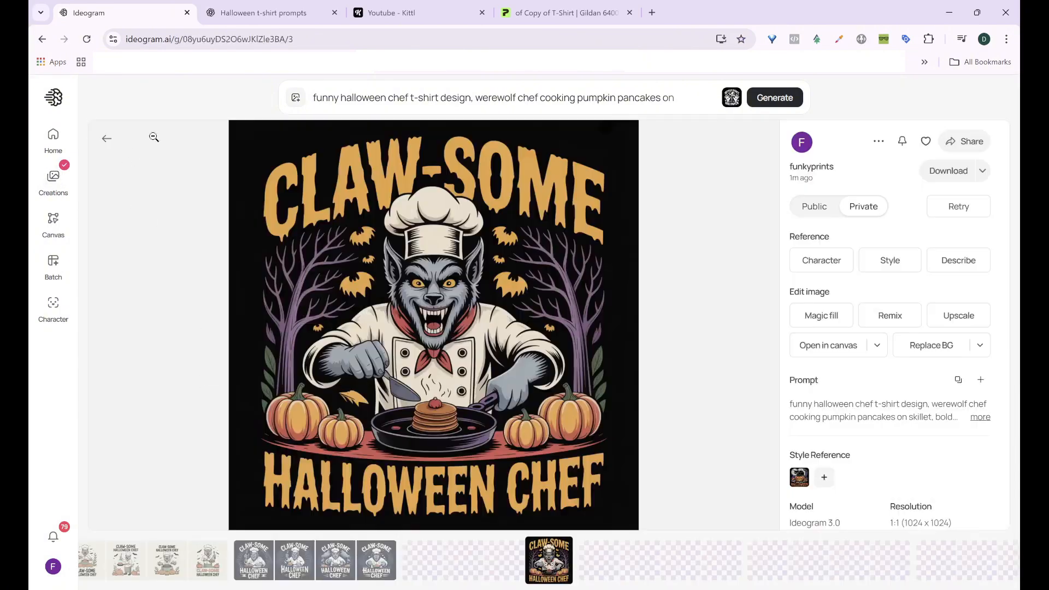
left_click(106, 140)
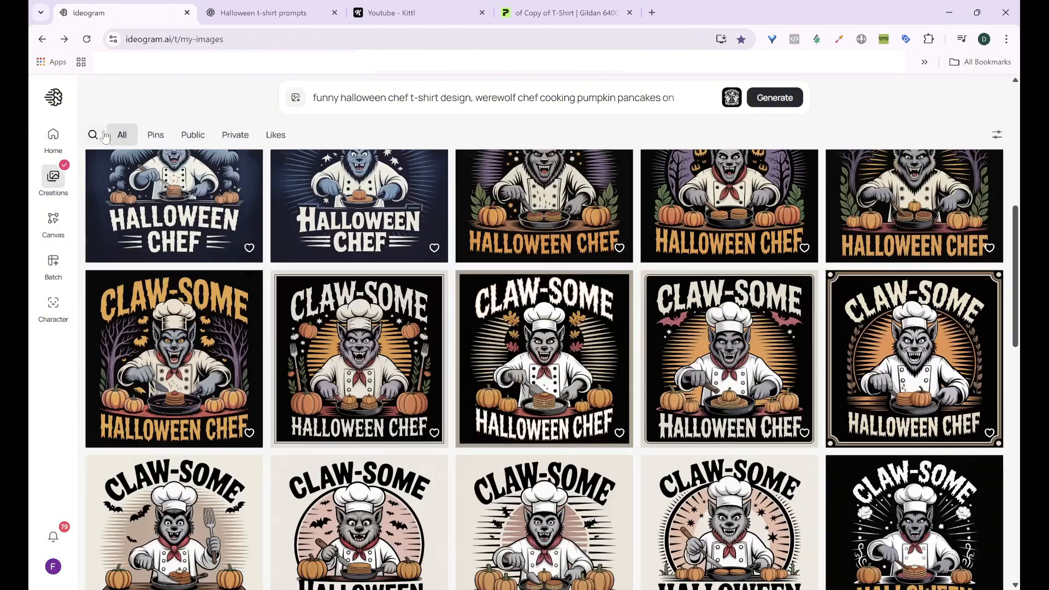
left_click(561, 390)
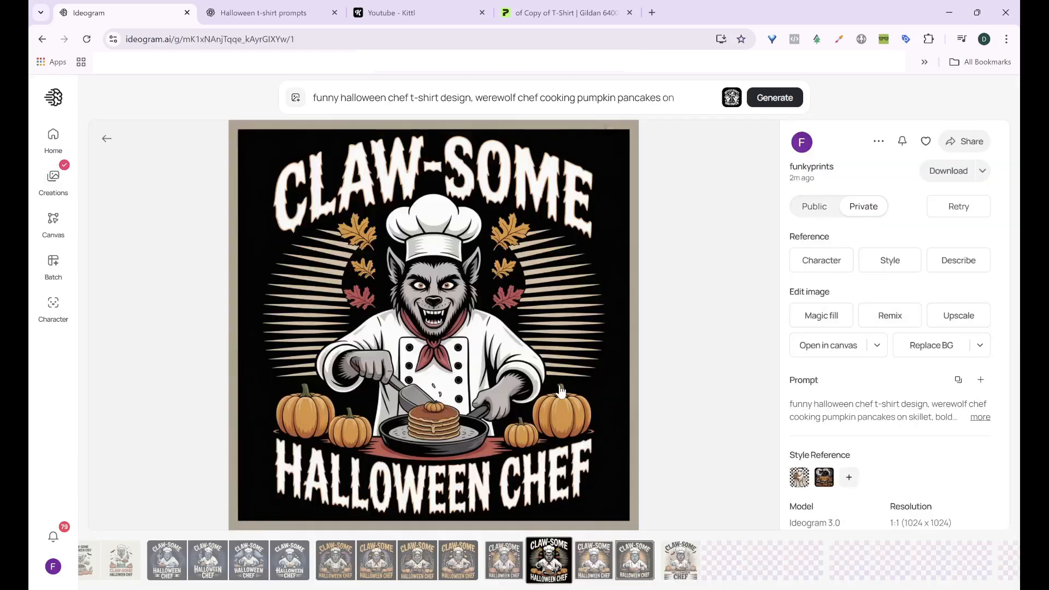
left_click(108, 139)
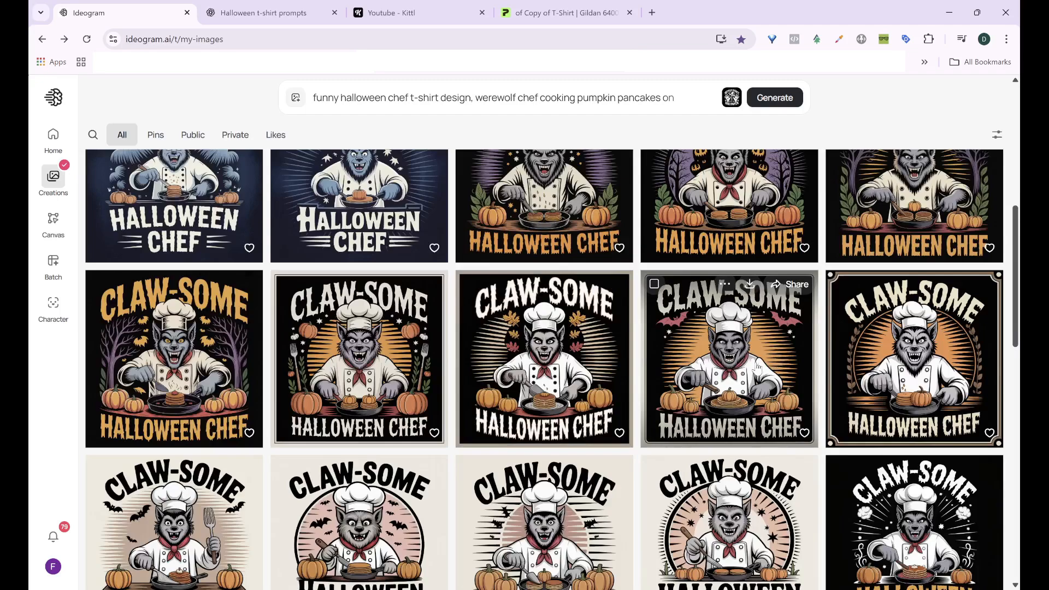
Look through the older creations to compare the earlier werewolf chef style variations, then return to the newest designs.
scroll(757, 370, "down", 2)
scroll(763, 383, "down", 2)
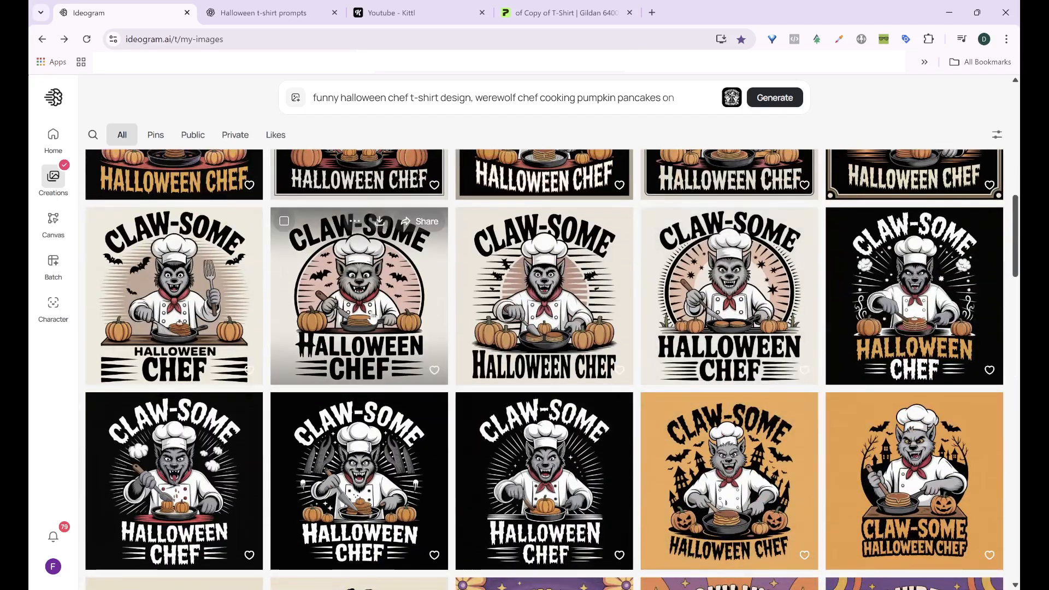
scroll(730, 306, "down", 4)
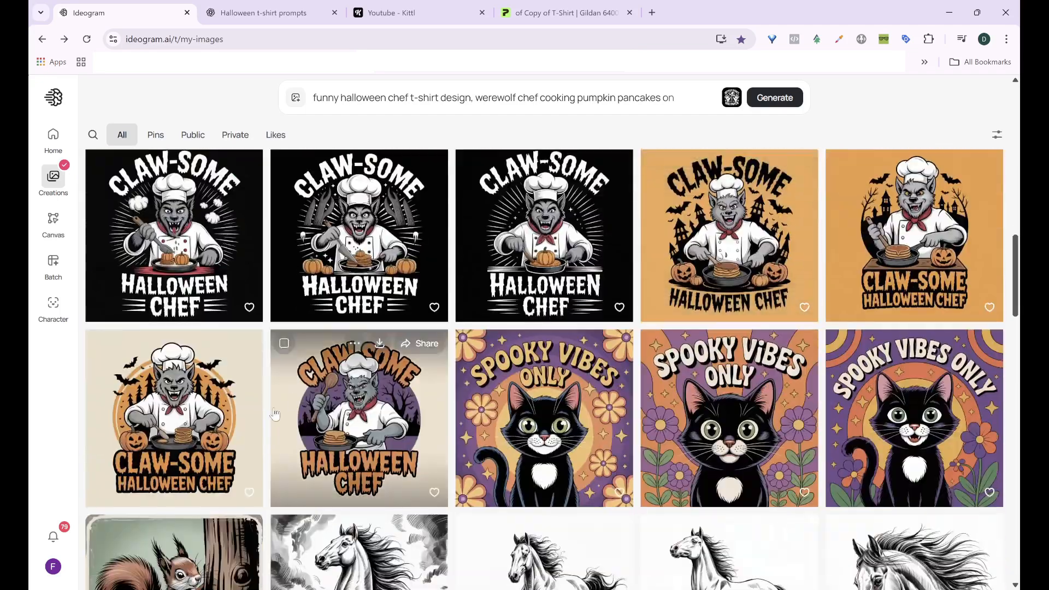
scroll(839, 290, "up", 1)
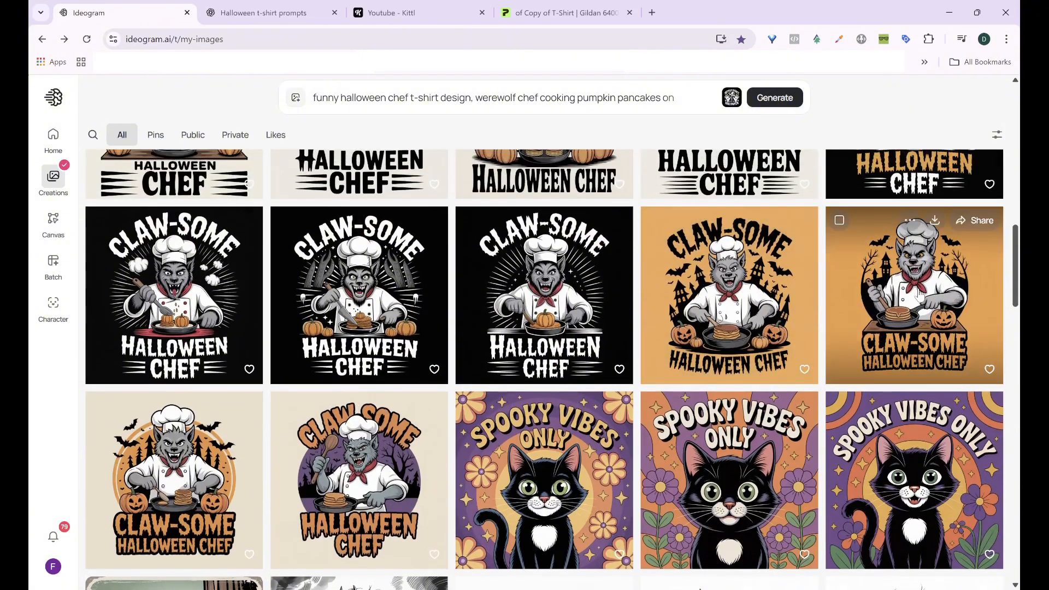
scroll(837, 294, "up", 3)
scroll(721, 315, "up", 10)
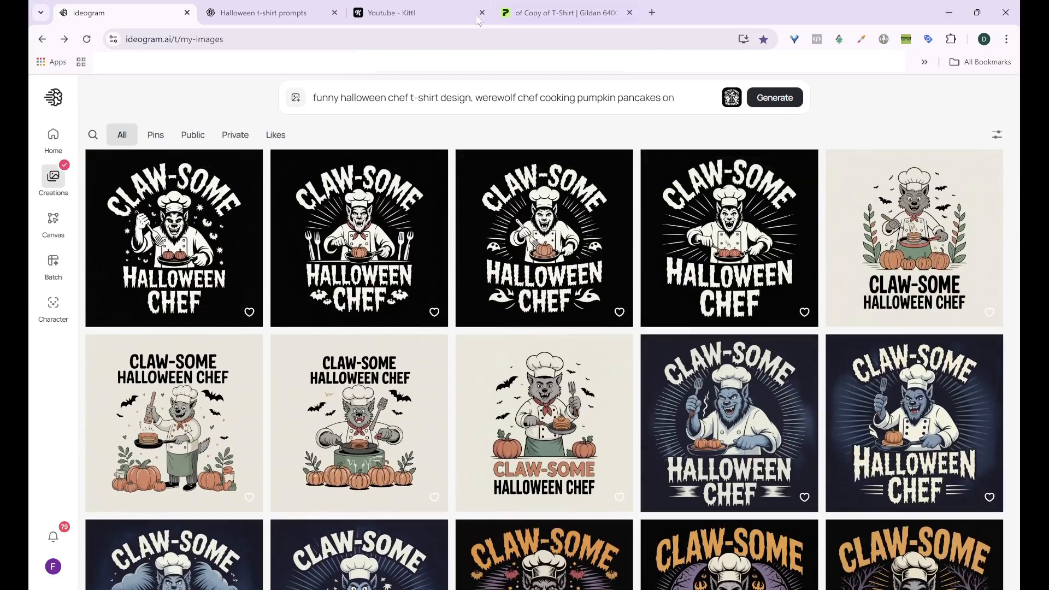
Switch to the ChatGPT conversation and copy the full prompt for "Zombie Nurse: Brains Over Beauty".
left_click(251, 14)
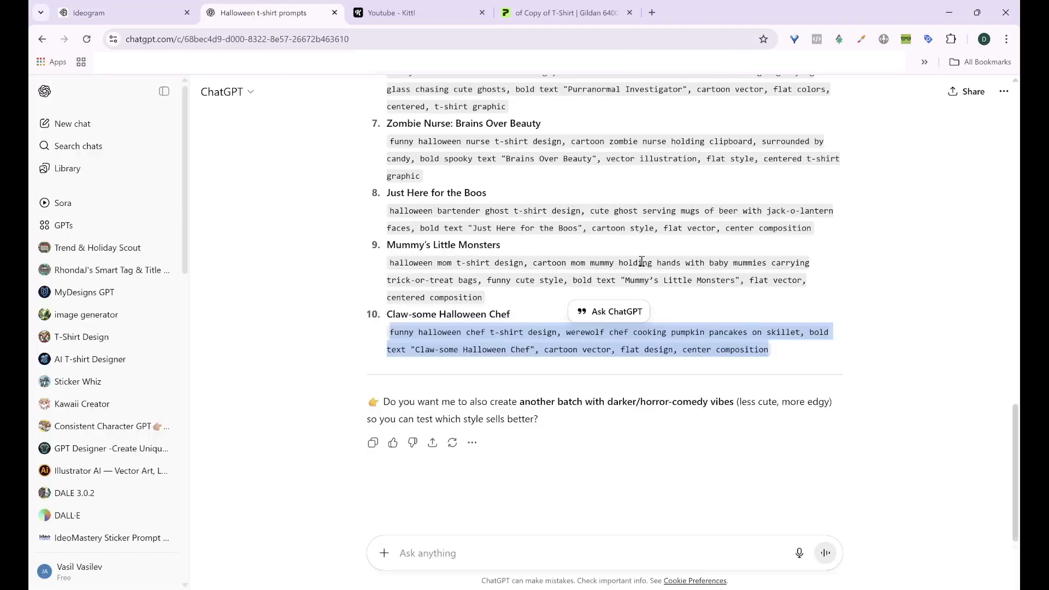
scroll(642, 263, "up", 3)
scroll(408, 376, "down", 2)
left_click(430, 328)
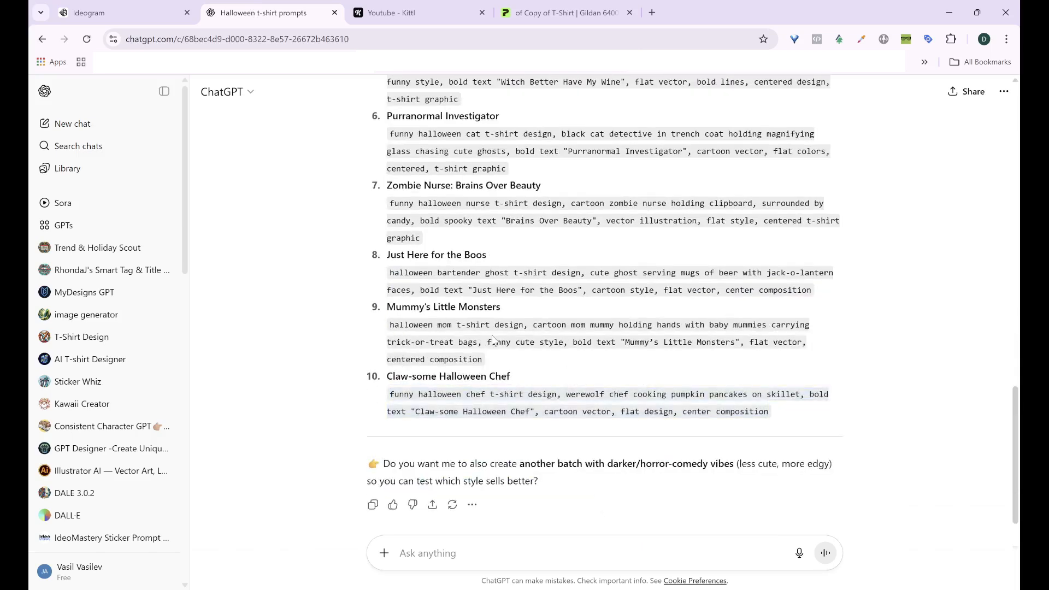
scroll(526, 368, "up", 3)
scroll(526, 367, "down", 1)
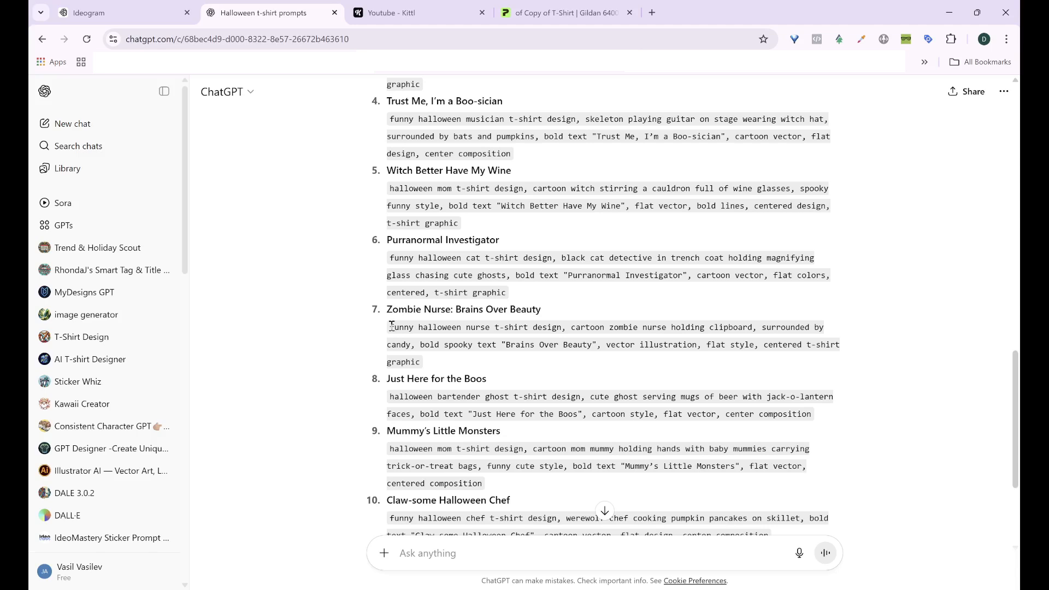
left_click_drag(392, 326, 422, 362)
key("ctrl+c")
Back in Ideogram, replace the prompt with the copied zombie nurse prompt, remove the style reference and generate the images.
left_click(87, 13)
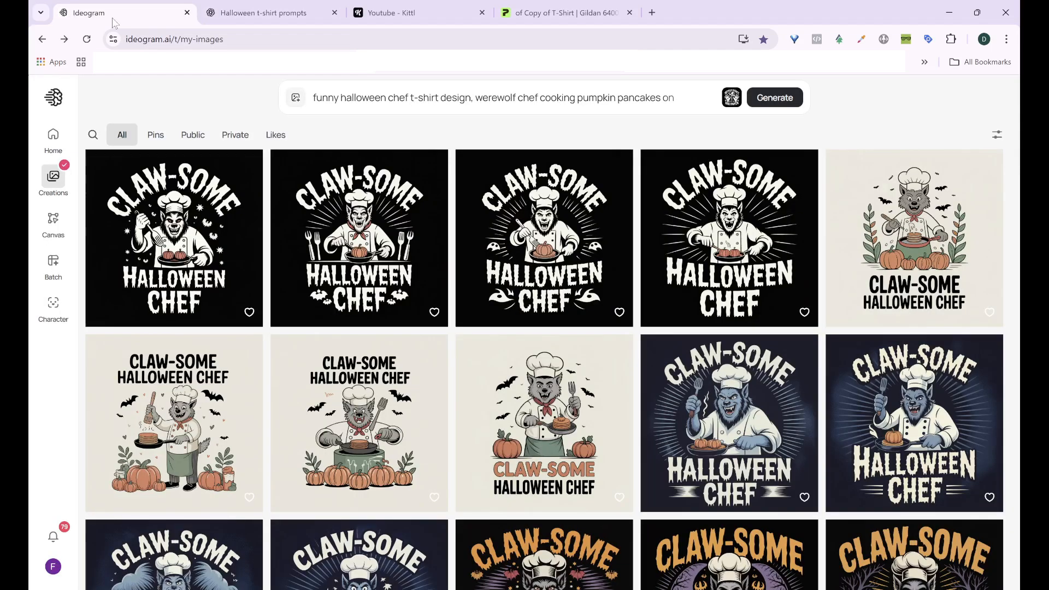
left_click(526, 97)
key("ctrl+a")
key("ctrl+v")
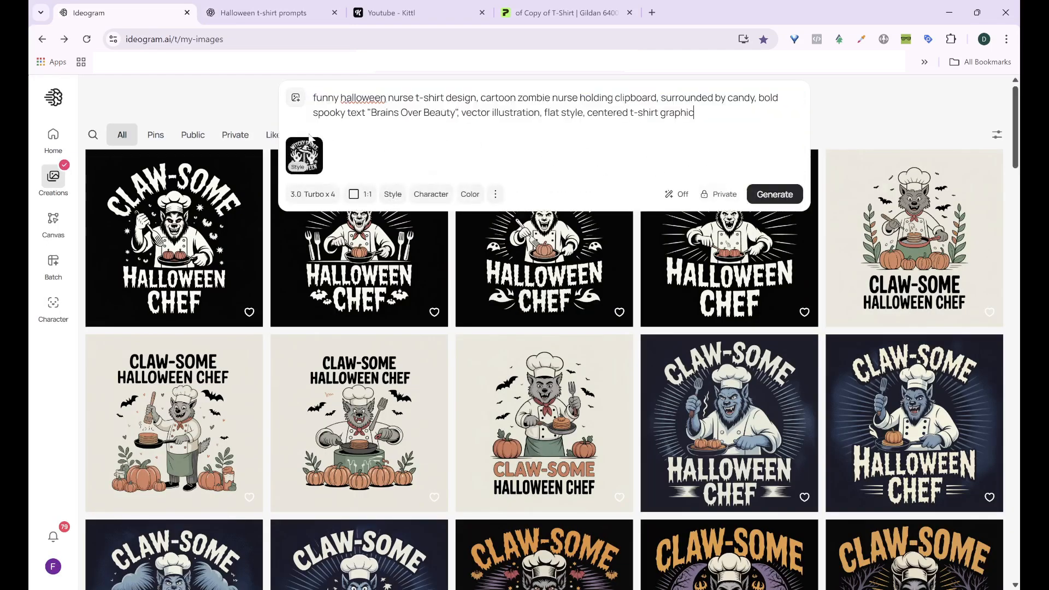
left_click(776, 143)
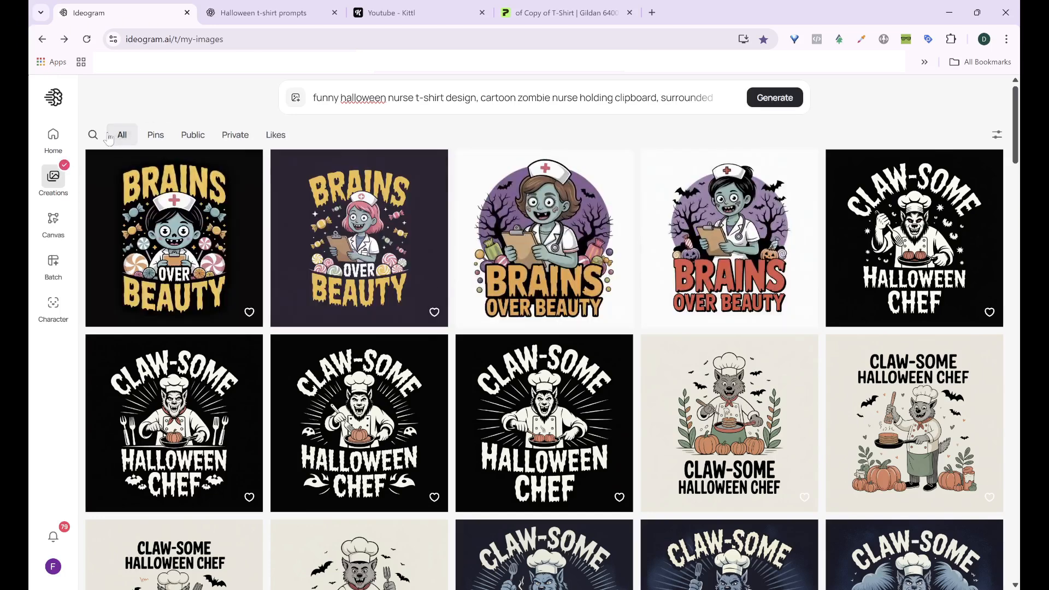
Open the community explore page and look through the designs in the T-shirt category.
left_click(93, 135)
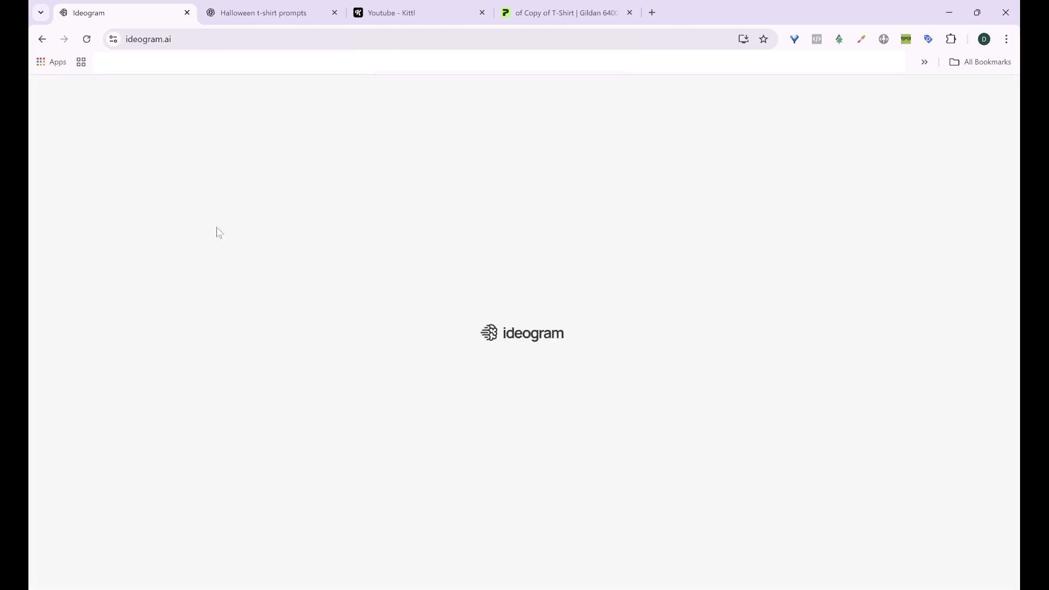
scroll(656, 431, "down", 5)
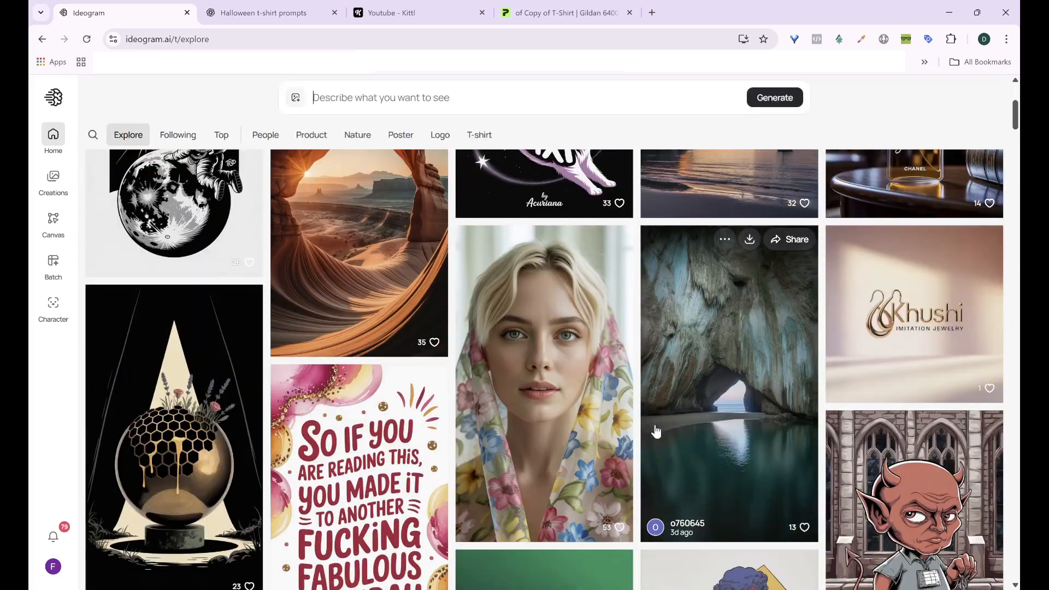
scroll(656, 431, "up", 5)
left_click(480, 275)
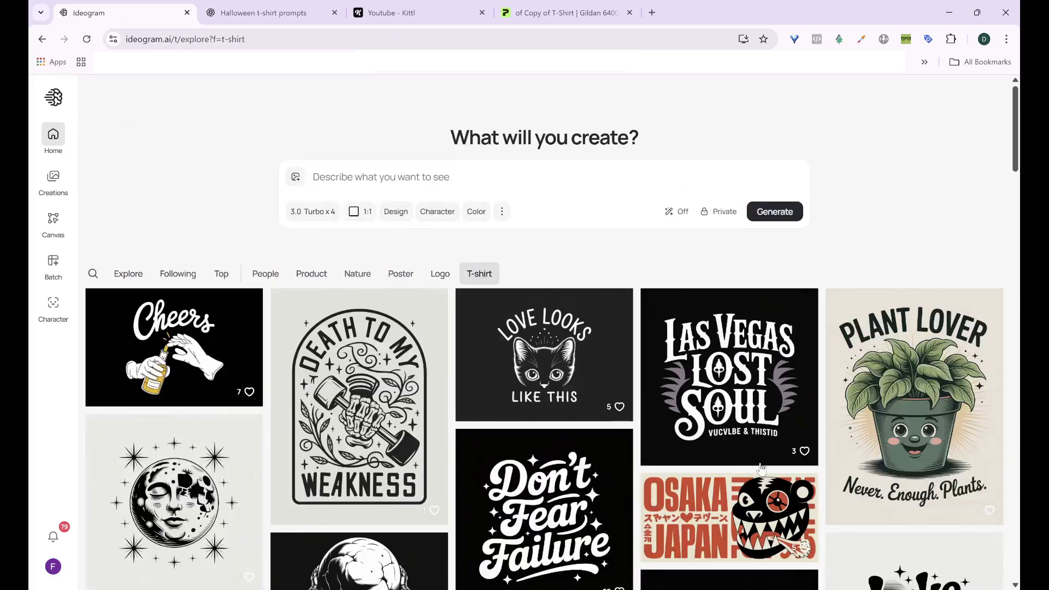
scroll(761, 469, "down", 8)
scroll(772, 483, "up", 2)
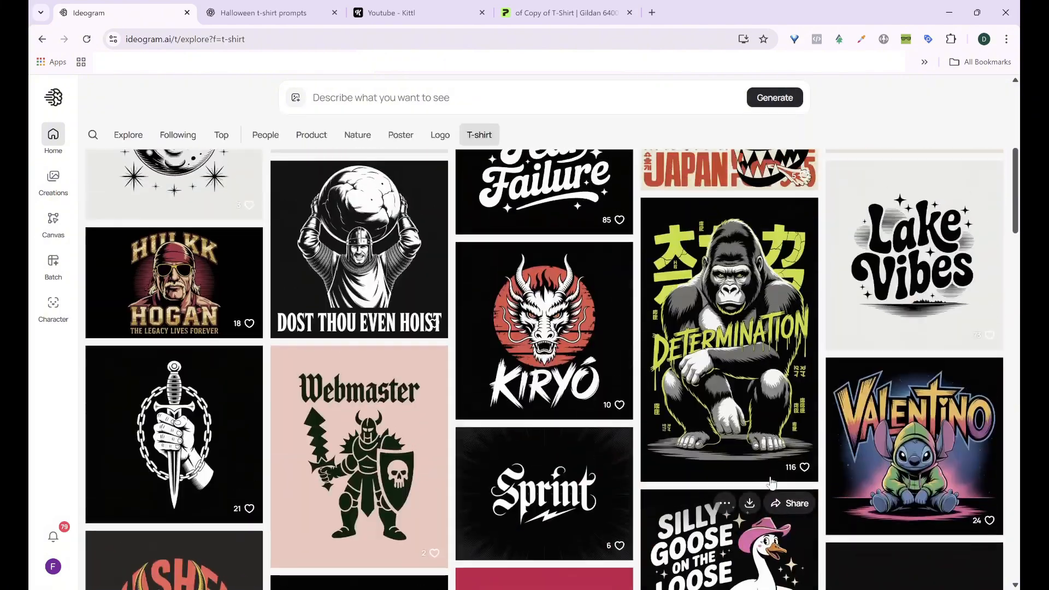
scroll(771, 483, "up", 2)
scroll(181, 284, "up", 4)
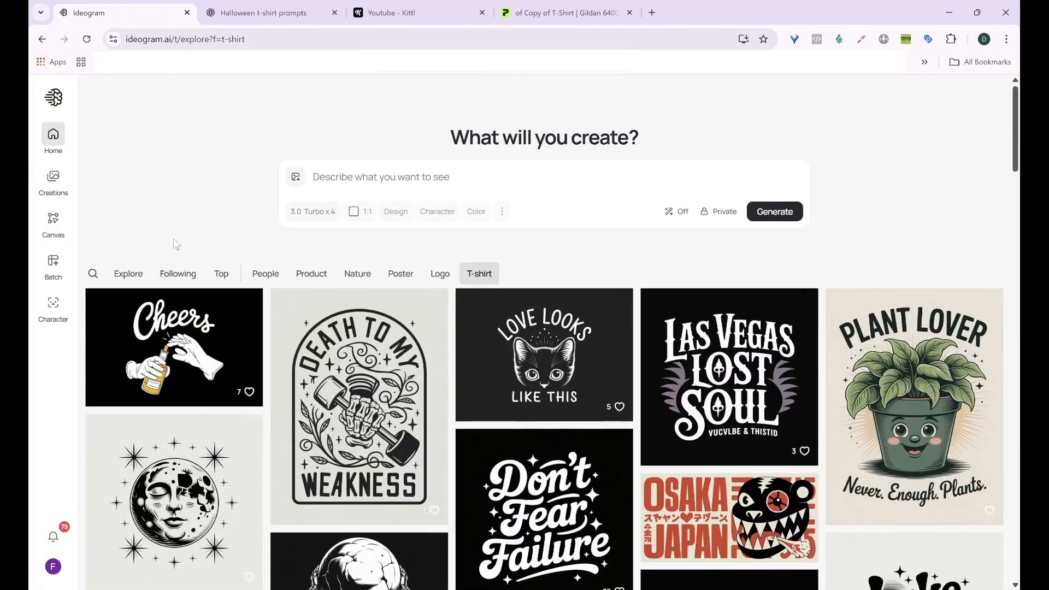
Search the community images for "halloween" and look through the results for a style to reference.
left_click(92, 275)
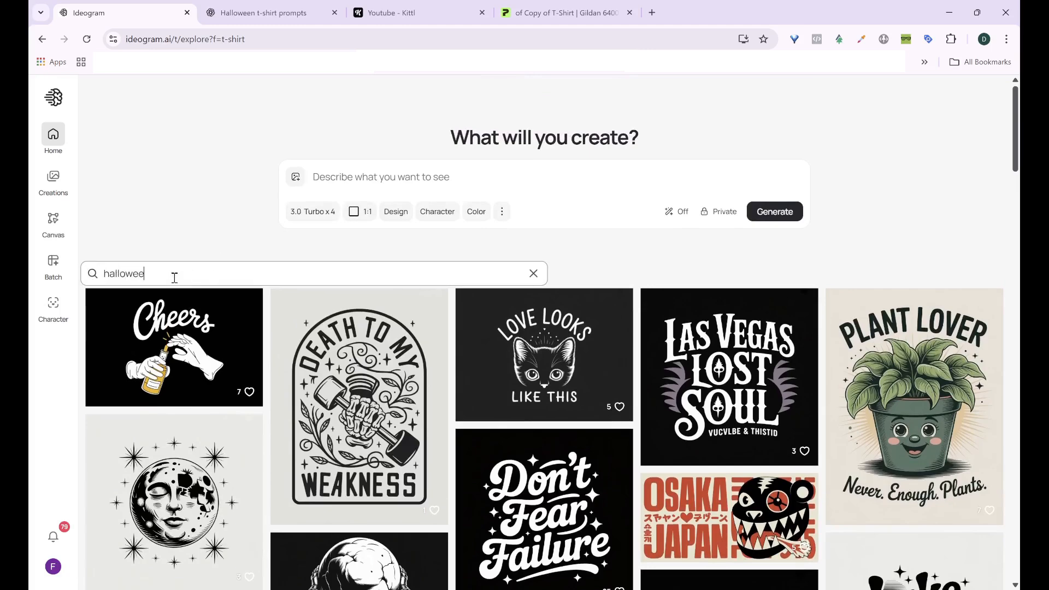
key("Return")
scroll(717, 415, "down", 6)
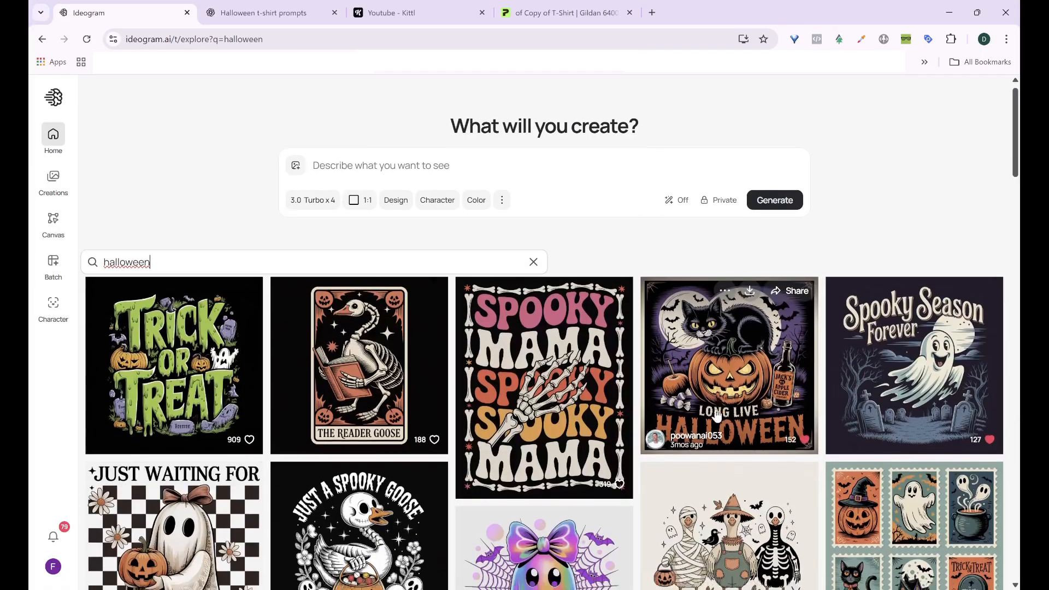
scroll(717, 415, "down", 15)
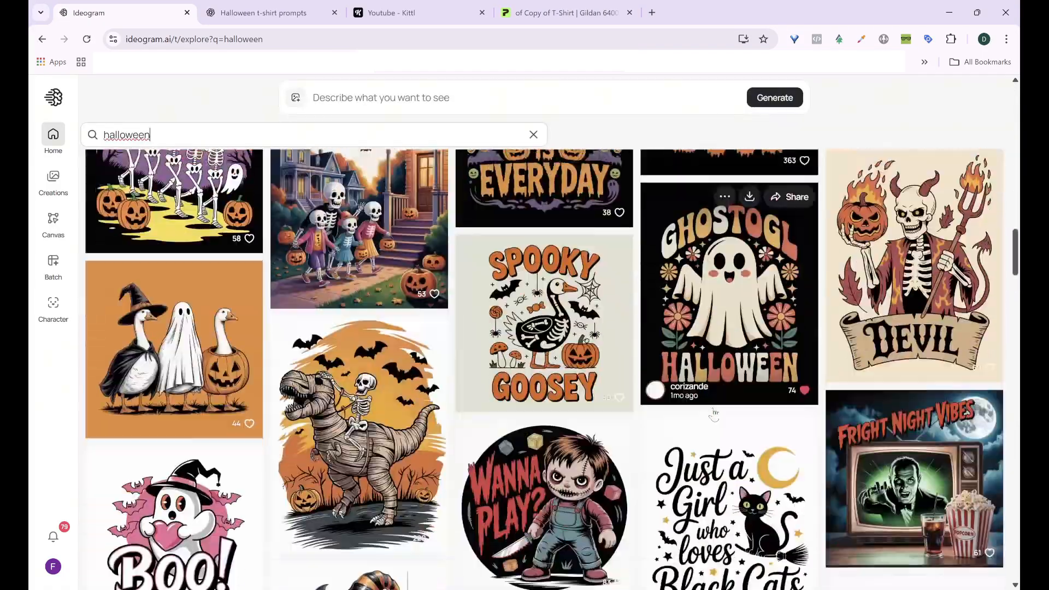
scroll(713, 415, "down", 5)
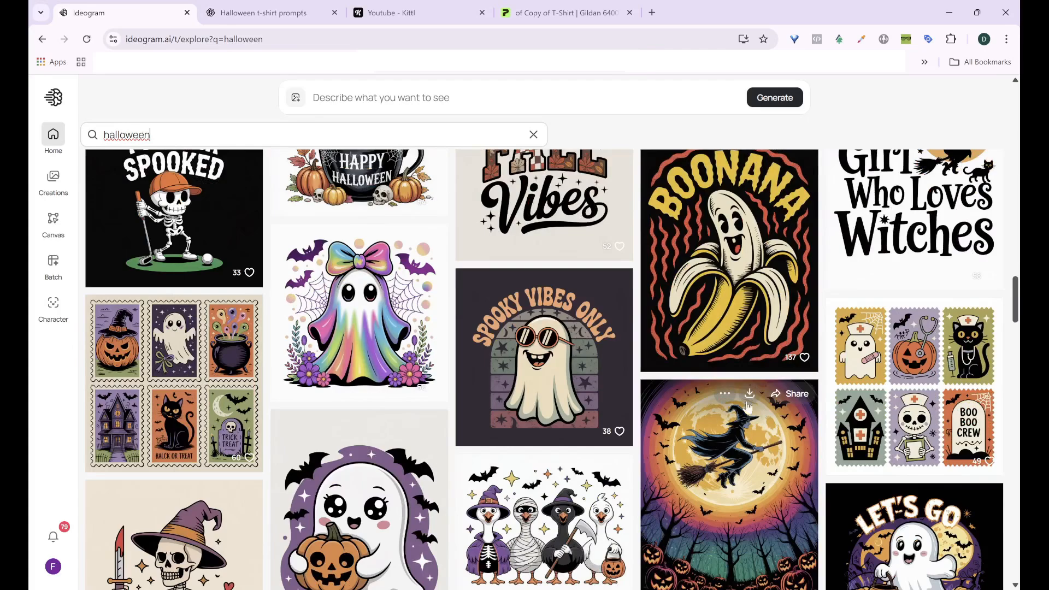
scroll(732, 402, "up", 2)
scroll(721, 398, "down", 5)
scroll(712, 396, "up", 5)
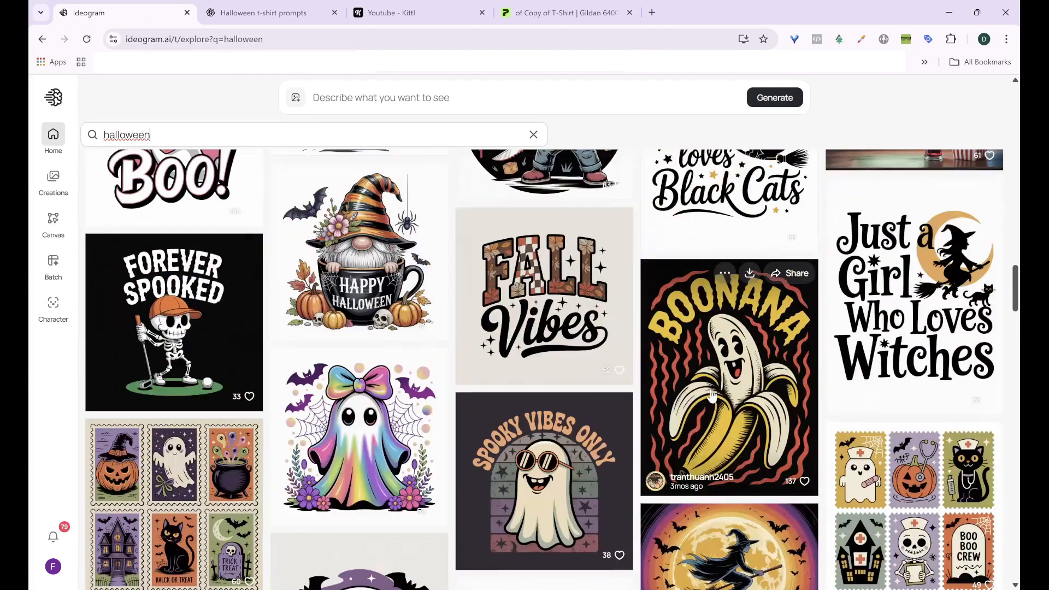
scroll(712, 396, "down", 3)
scroll(721, 328, "up", 3)
scroll(727, 273, "down", 3)
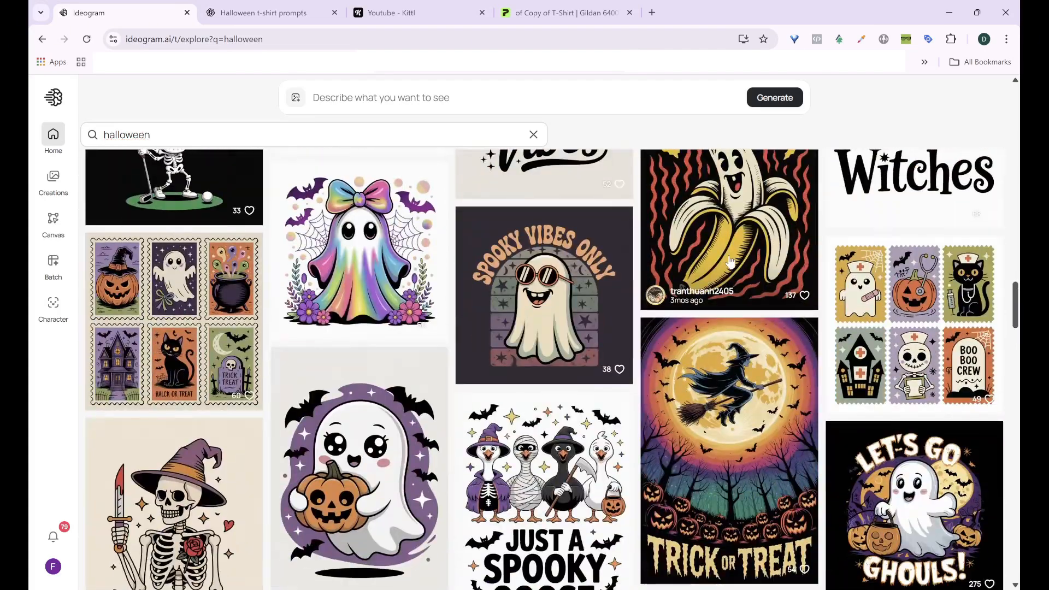
Open the "Boonana" banana image, enter the zombie nurse prompt, and generate it with that image as the style reference.
left_click(731, 263)
left_click(464, 104)
type("funny halloween nurse t-shirt design, cartoon zombie nurse holding clipboard, surrounded by candy, bold spooky text \"Brains Over Beauty\", vector illustration, flat style, centered t-shirt graphic")
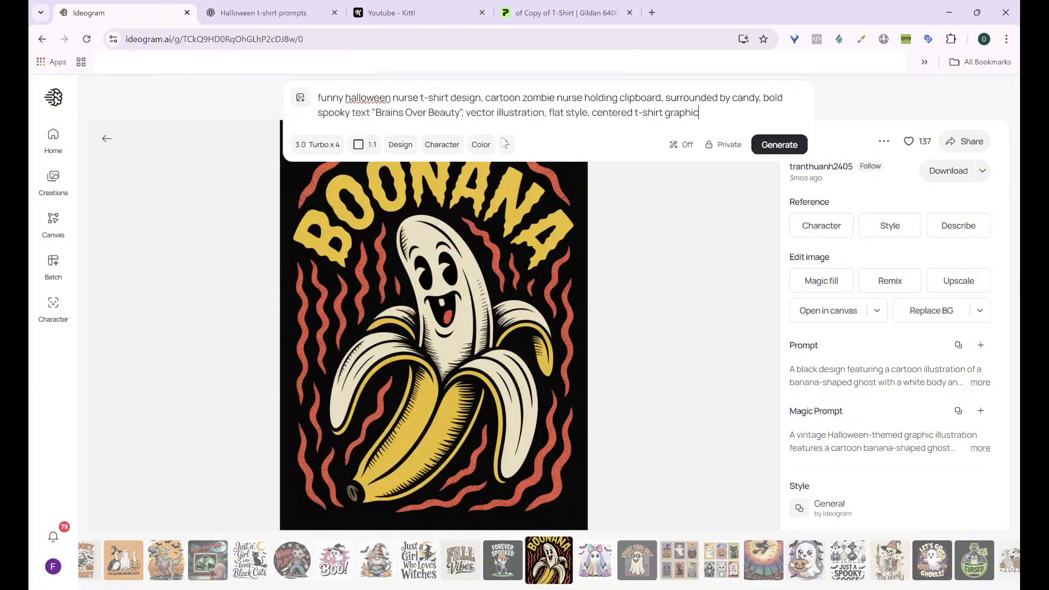
left_click(896, 233)
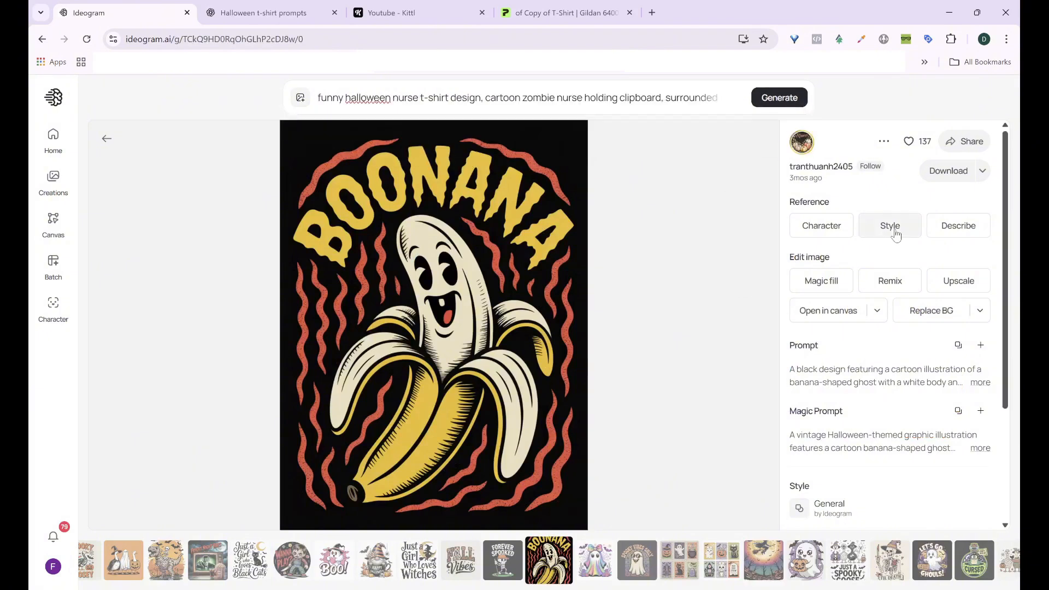
left_click(896, 233)
left_click(779, 200)
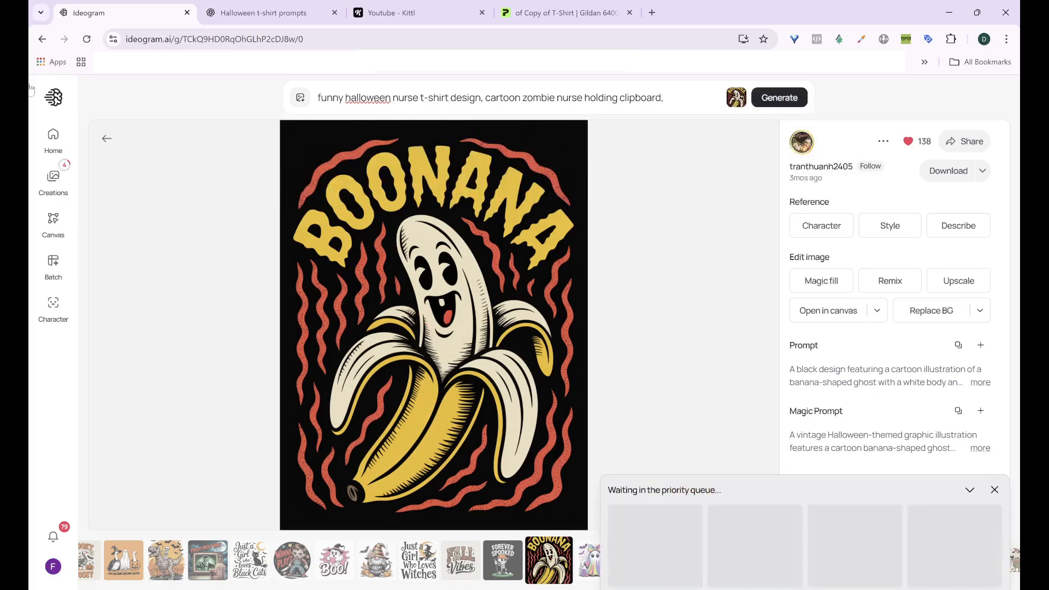
From the halloween results, open the four-geese "Just a Spooky Goose" image, make it the style reference instead of the banana, and generate the zombie nurse prompt.
left_click(107, 138)
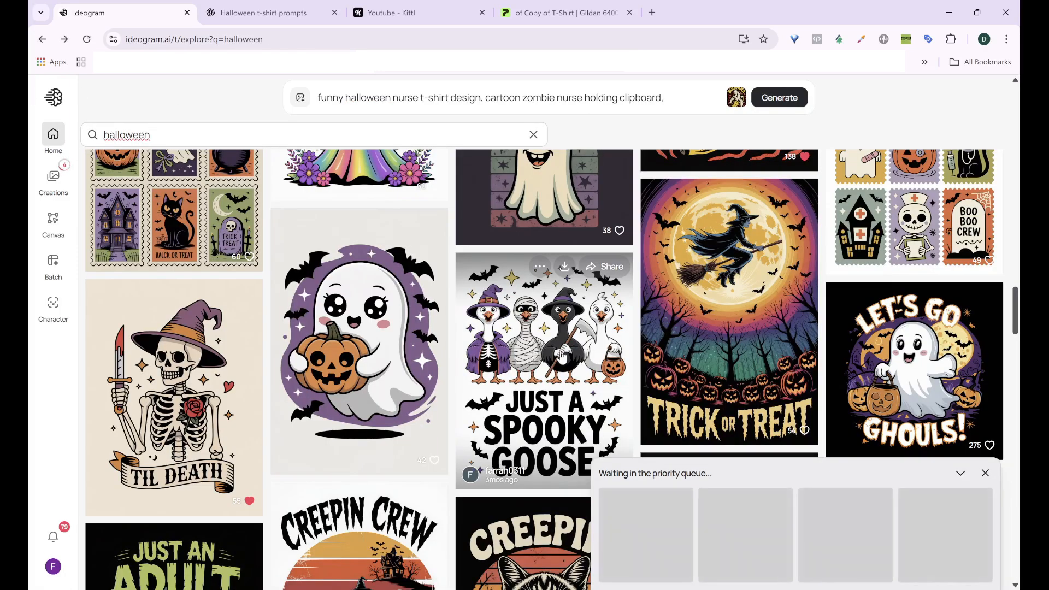
scroll(561, 356, "down", 3)
scroll(552, 328, "up", 2)
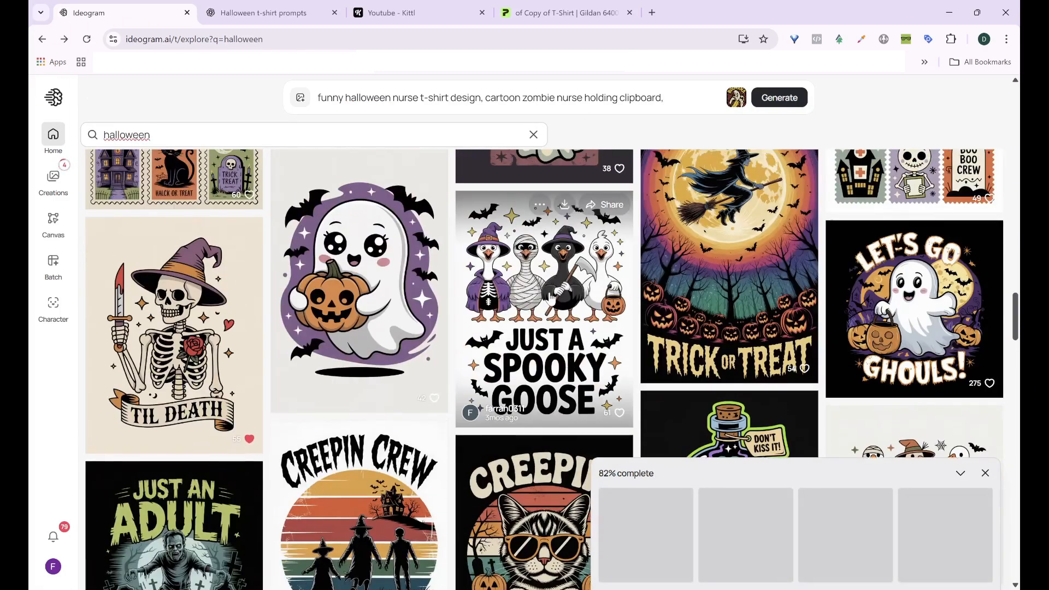
left_click(549, 298)
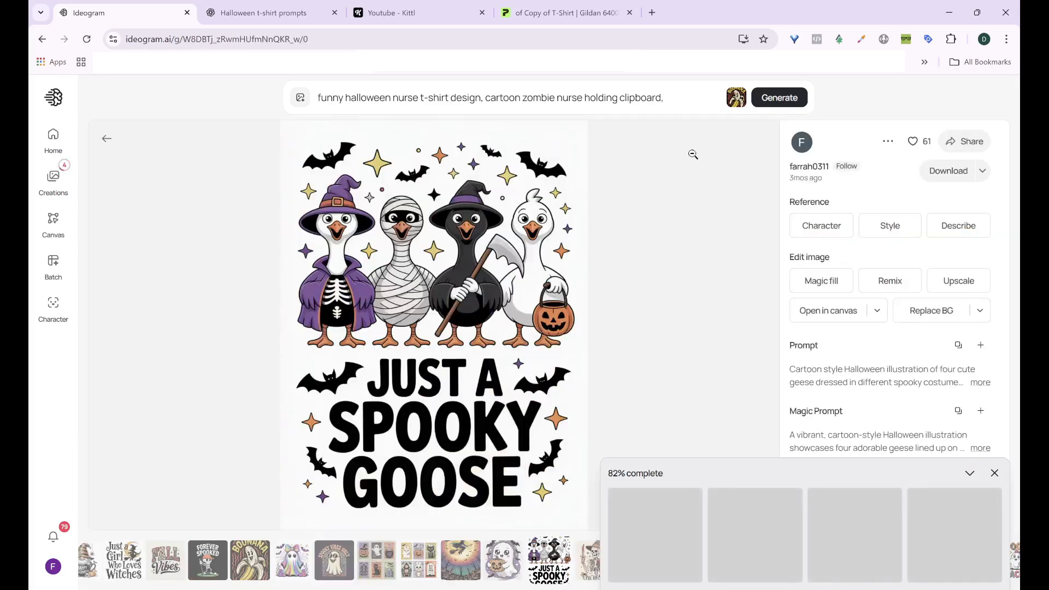
left_click(590, 100)
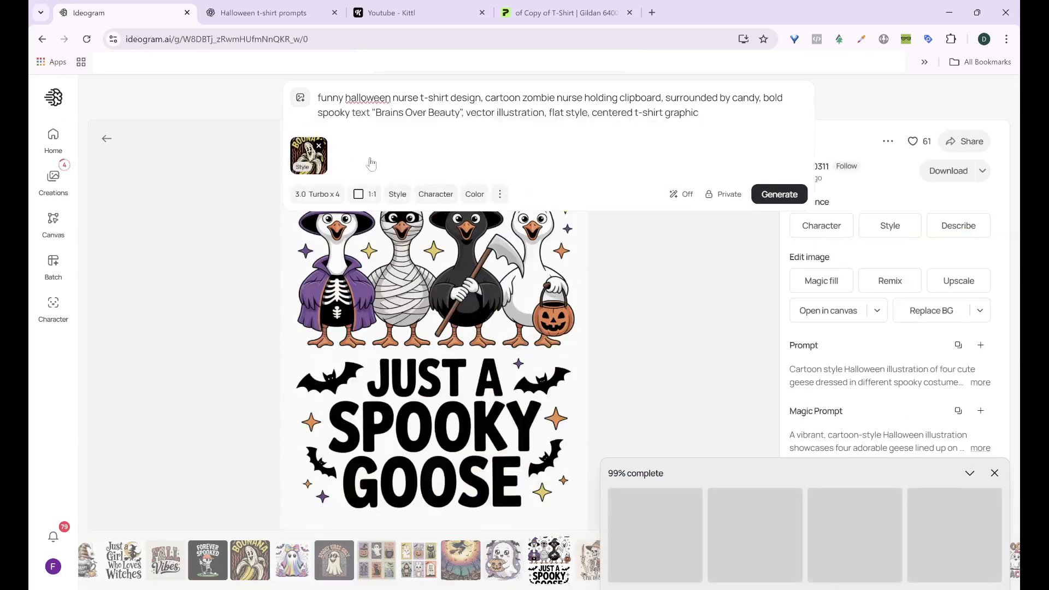
left_click(885, 231)
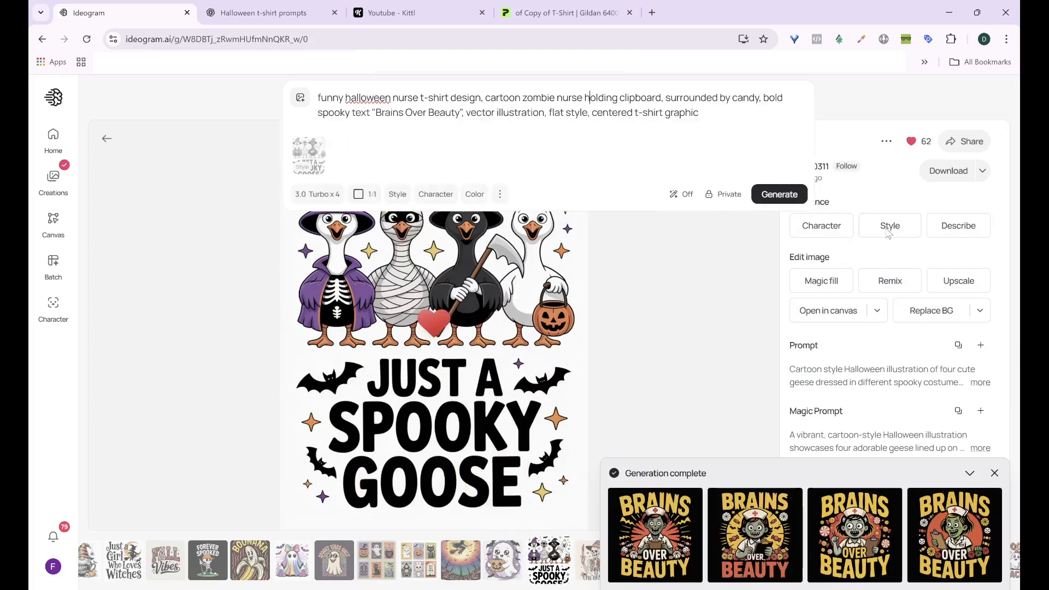
left_click(589, 96)
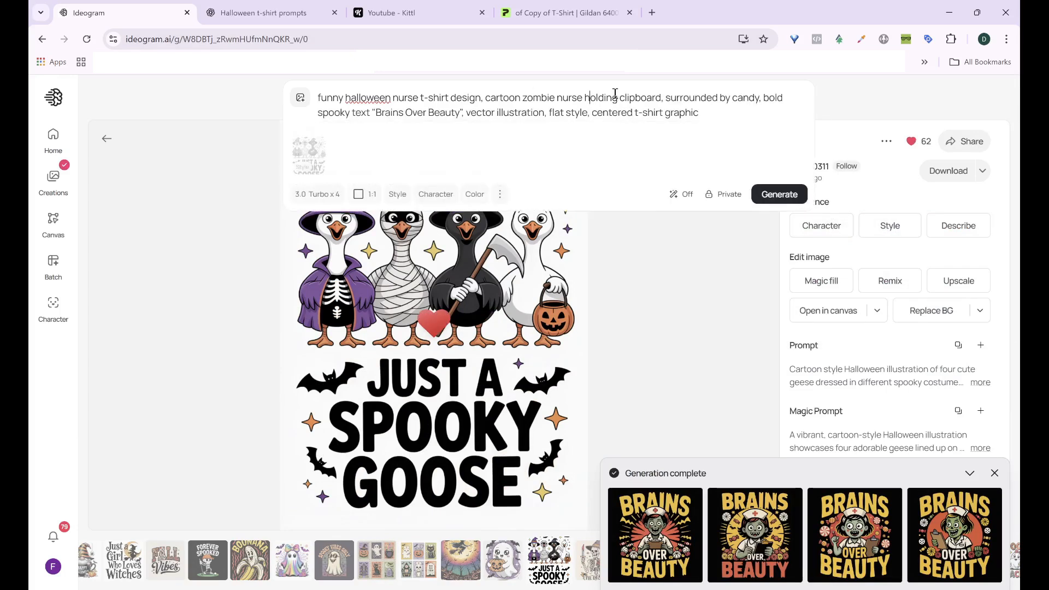
left_click(779, 195)
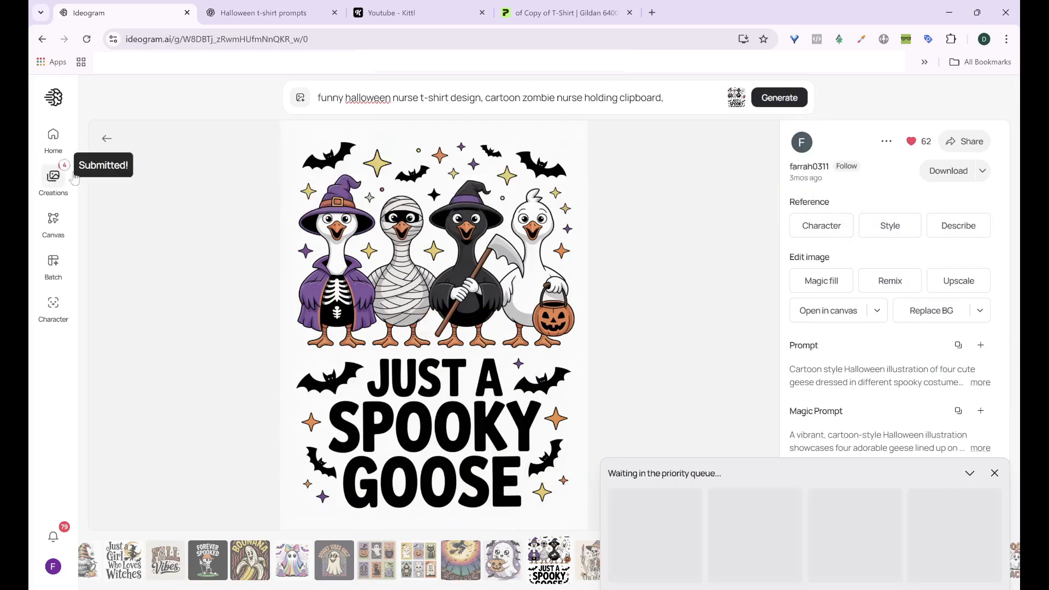
Return to the halloween results, open the "Creepin' It Real" cat image, and generate the nurse prompt with it as the only style reference.
left_click(106, 139)
scroll(534, 366, "down", 5)
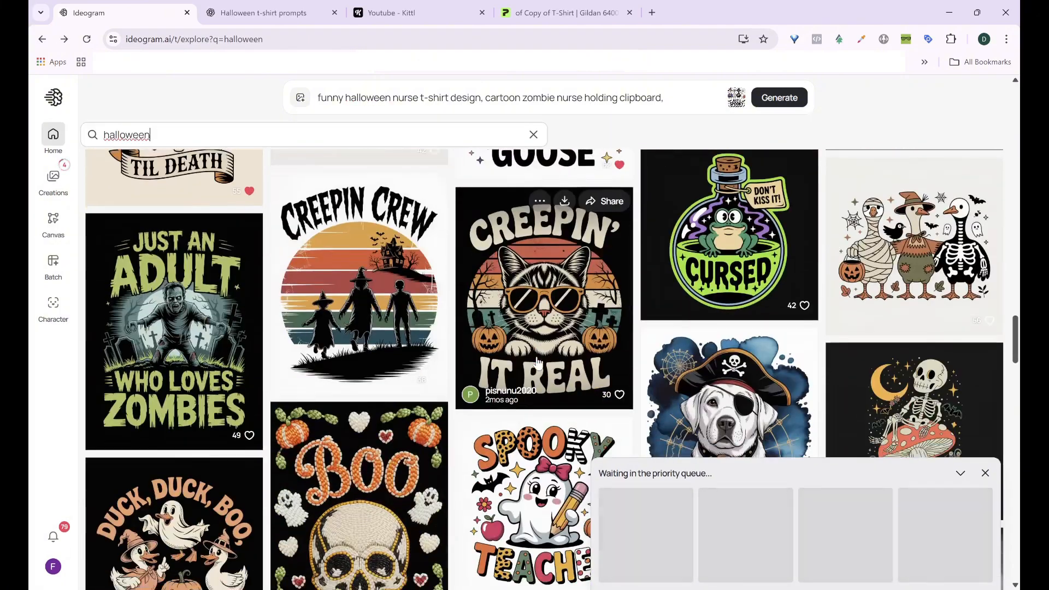
left_click(567, 309)
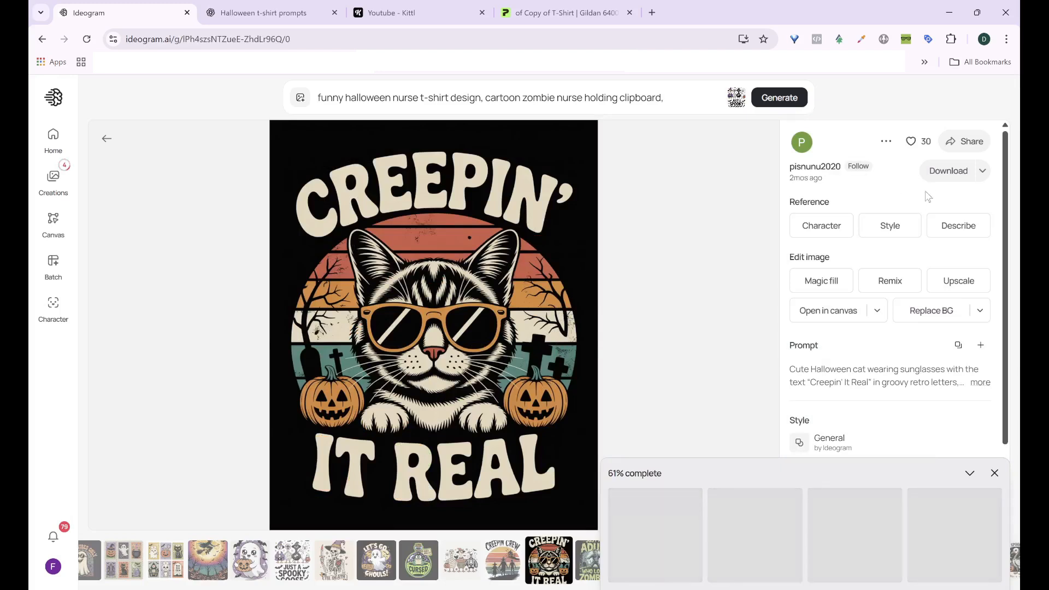
left_click(639, 99)
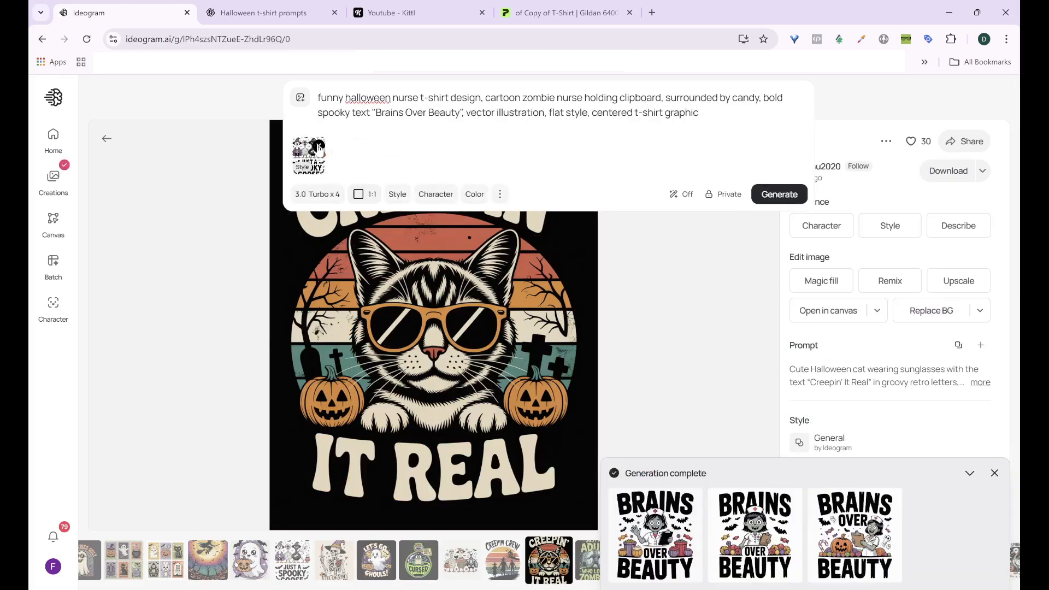
left_click(322, 141)
left_click(887, 228)
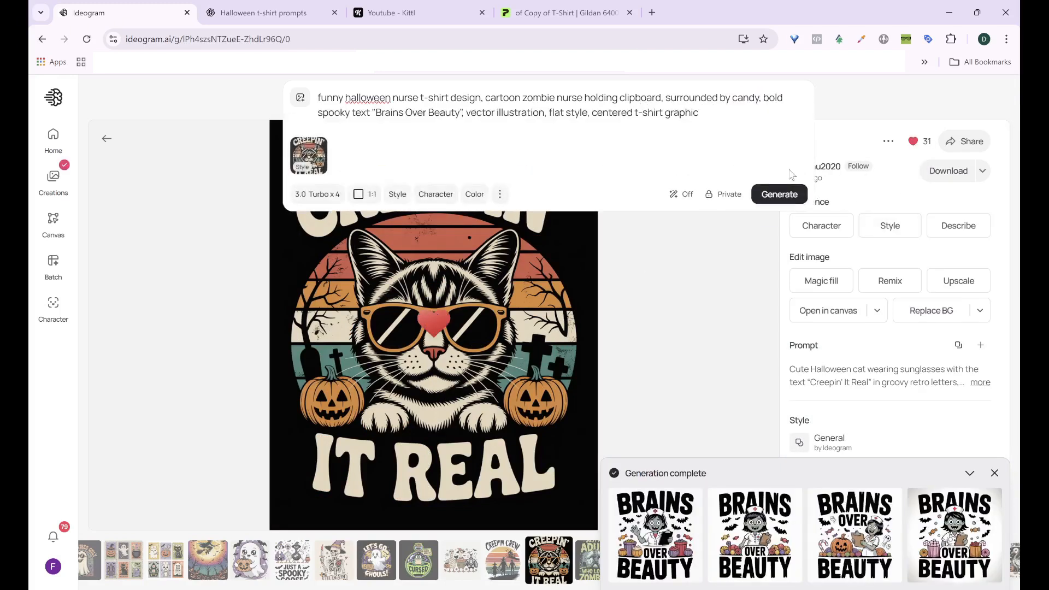
left_click(777, 194)
Find the pirate Labrador image in the halloween results, replace the cat style reference with it, and generate the nurse design.
left_click(106, 138)
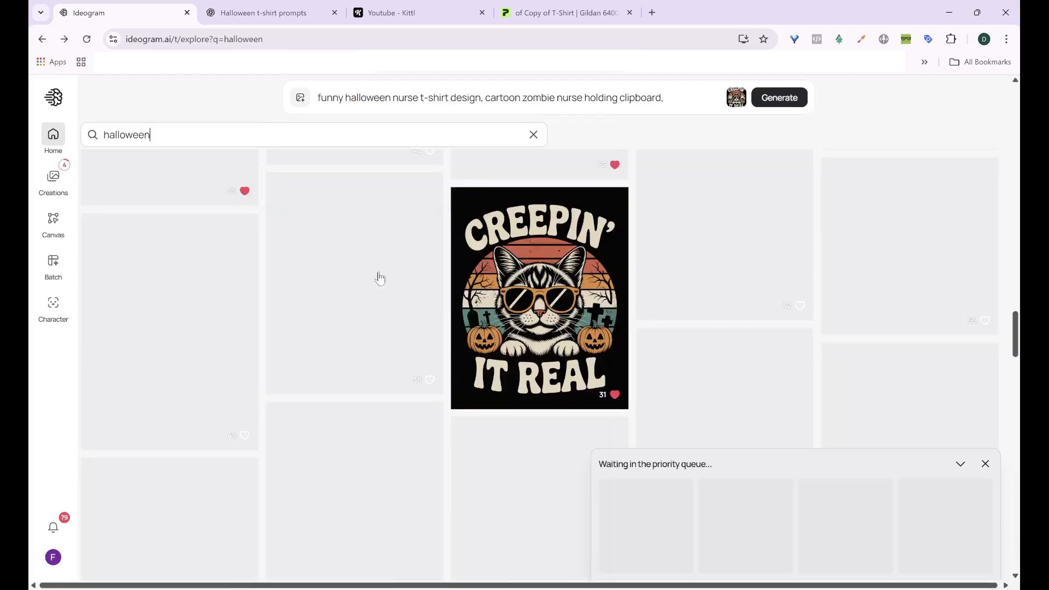
scroll(466, 318, "down", 10)
scroll(466, 319, "up", 3)
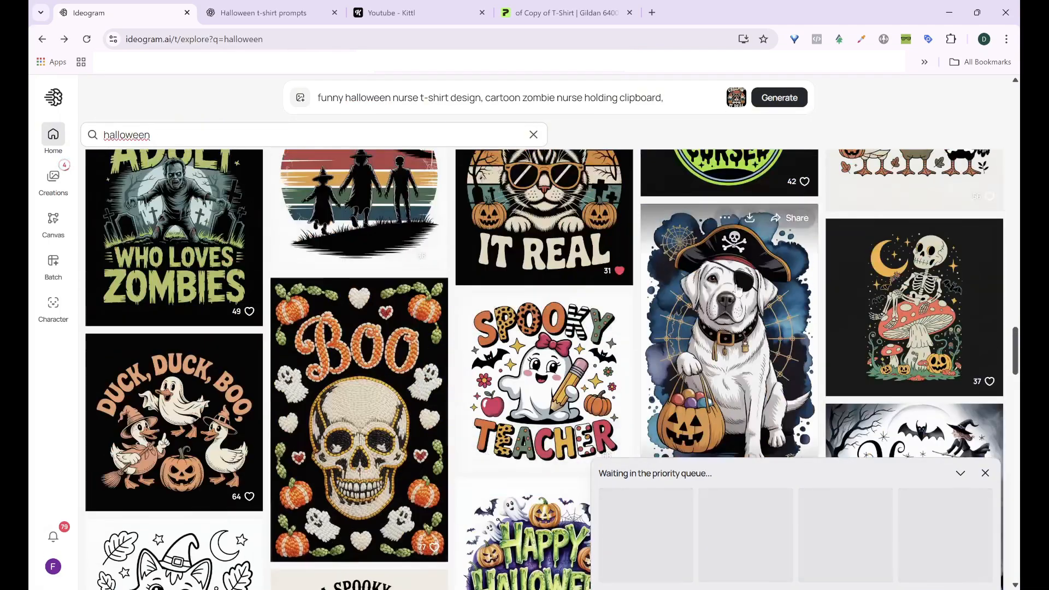
left_click(727, 240)
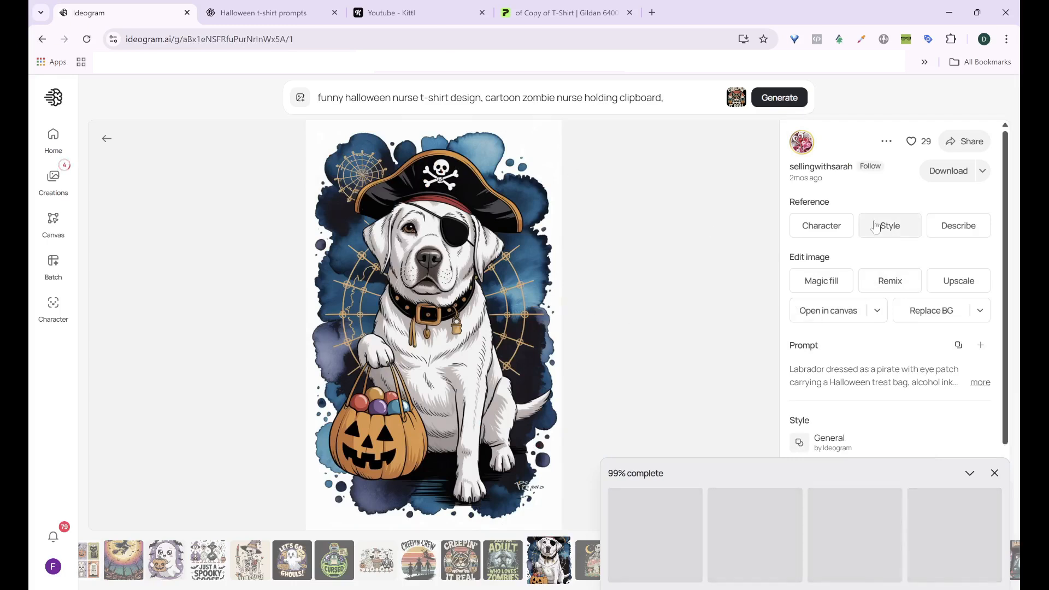
left_click(684, 100)
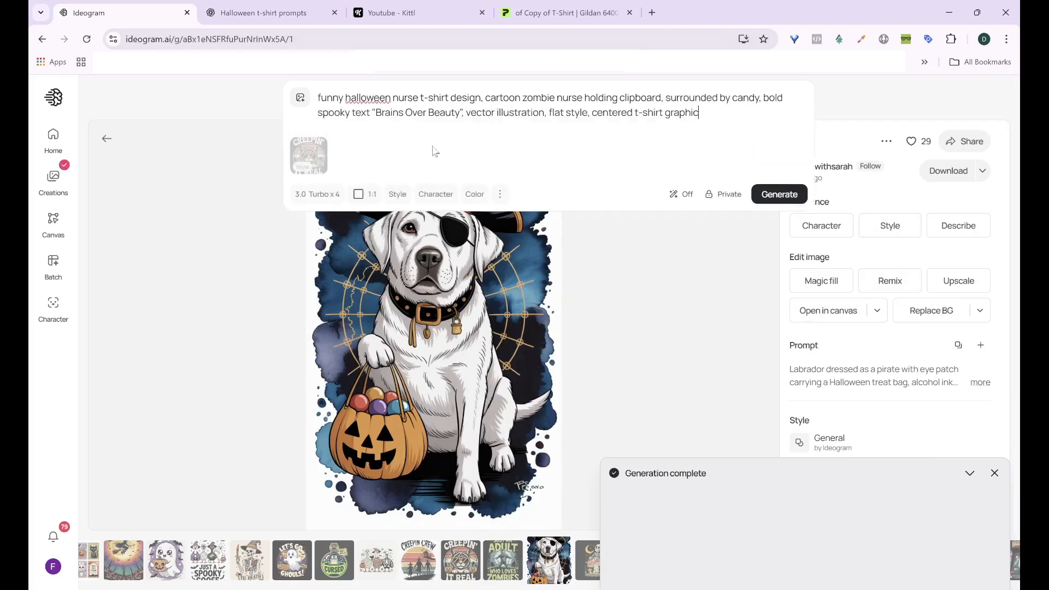
left_click(328, 149)
key("Escape")
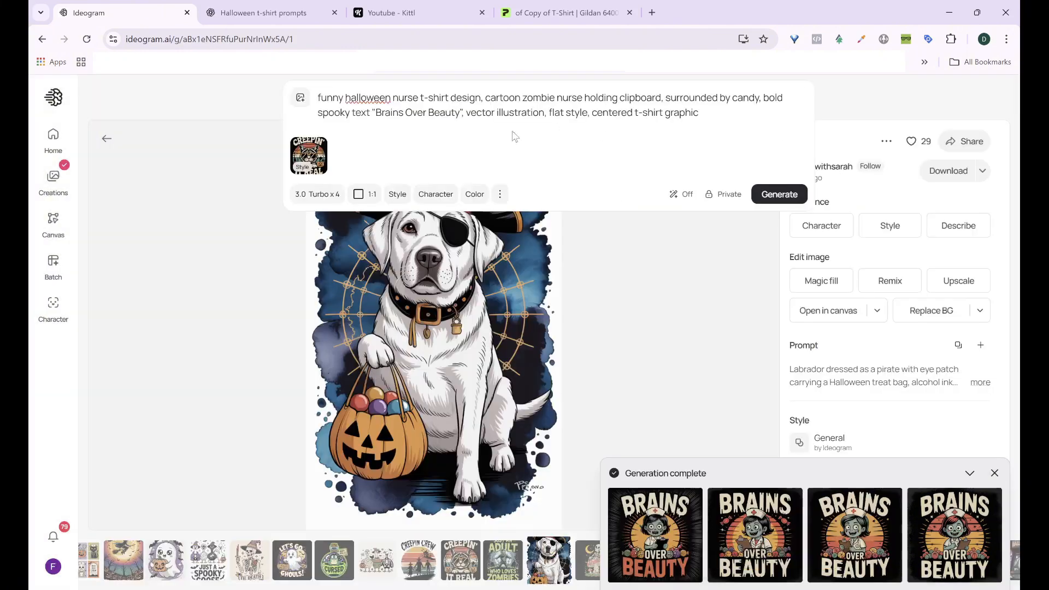
left_click(320, 147)
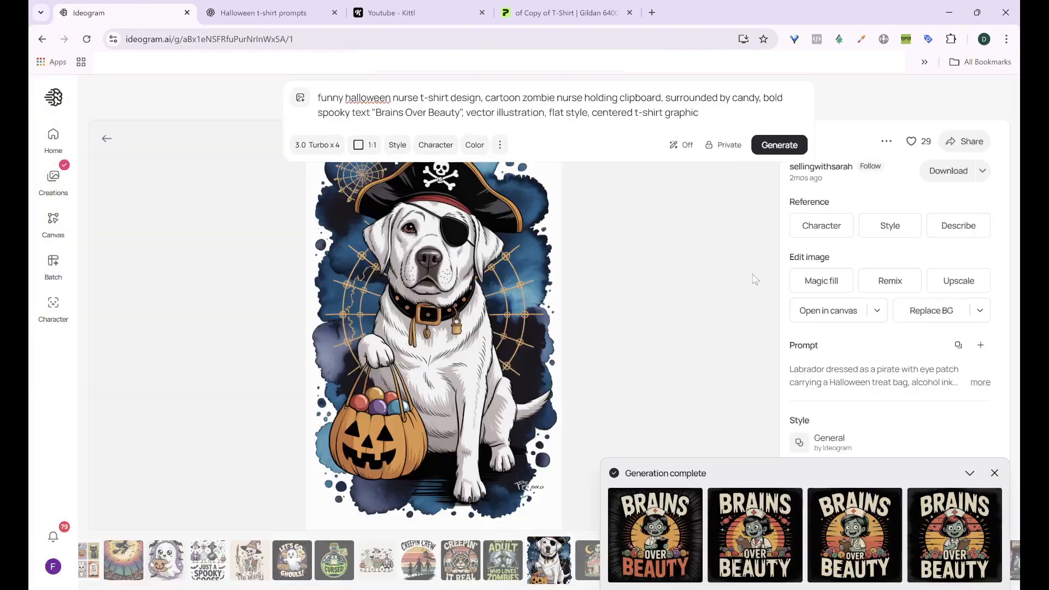
left_click(890, 225)
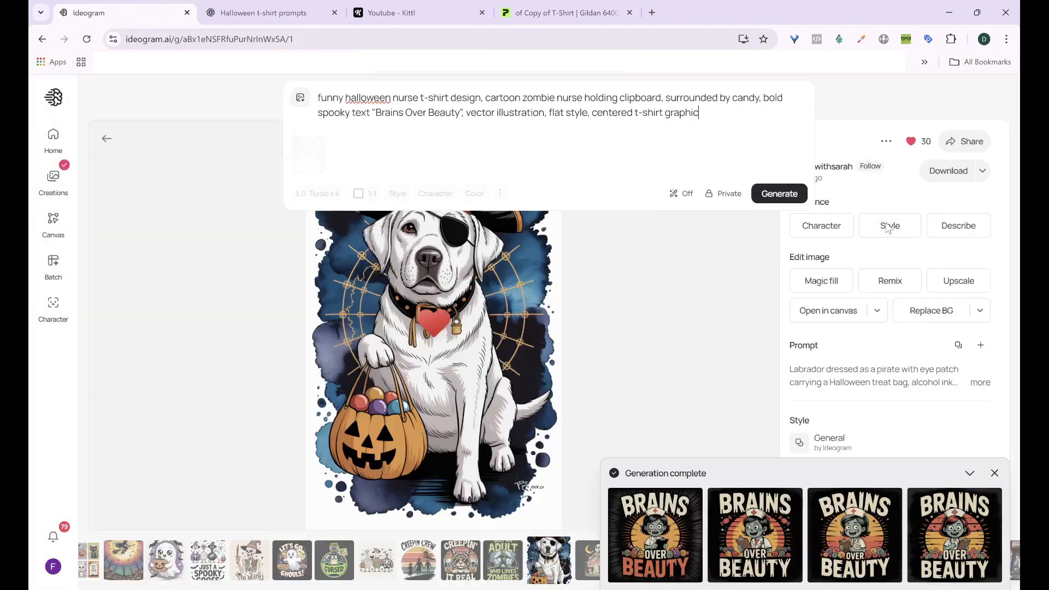
left_click(775, 196)
Find the skeleton "Just a Spooky Goose" image in the halloween results, swap it in as the style reference, and generate the nurse design.
left_click(108, 149)
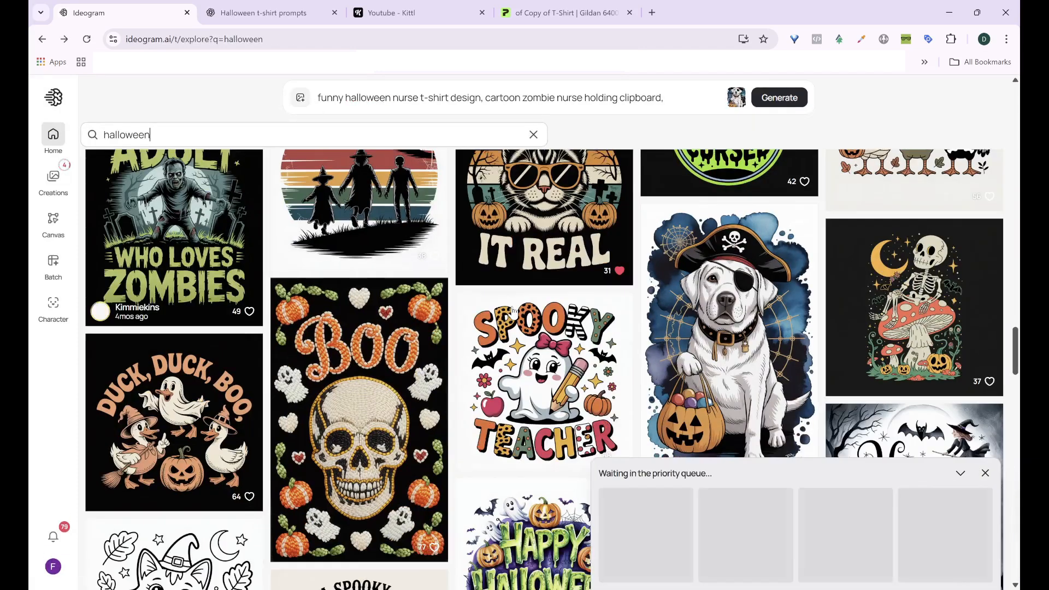
scroll(359, 276, "down", 2)
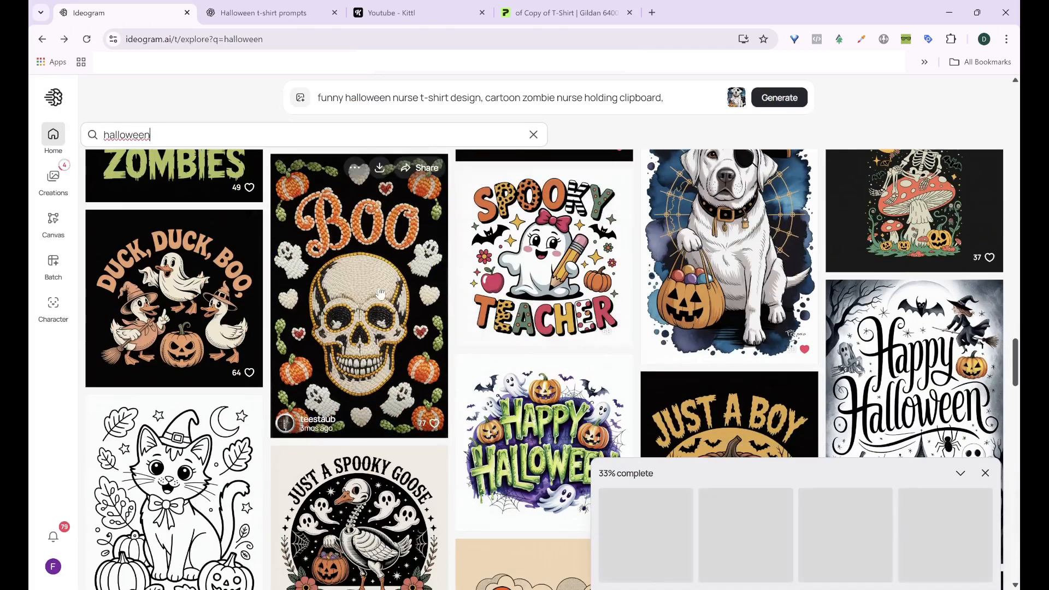
scroll(476, 308, "down", 3)
scroll(476, 308, "down", 3)
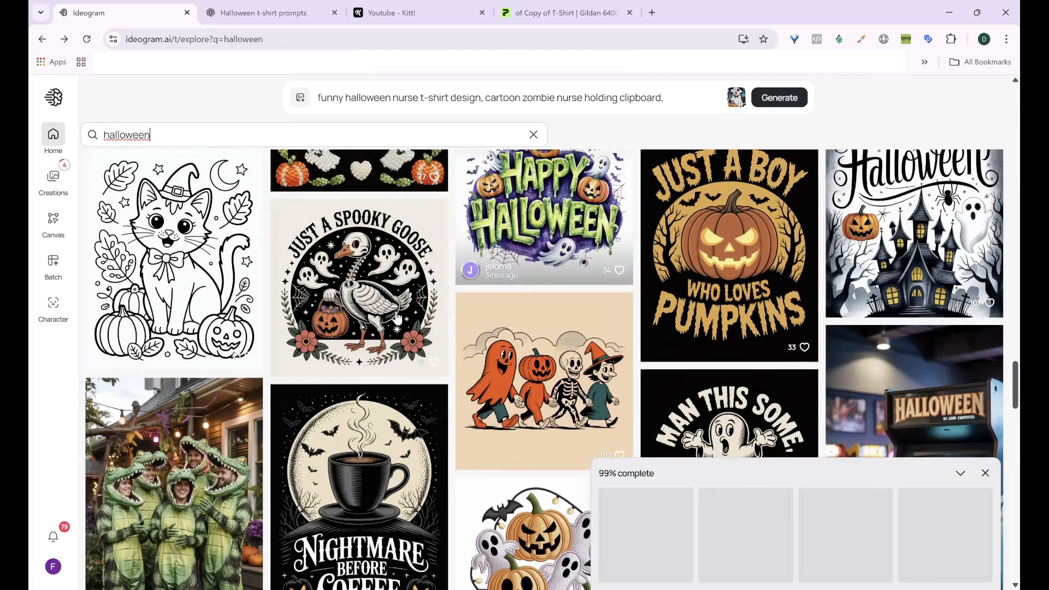
left_click(369, 288)
left_click(563, 98)
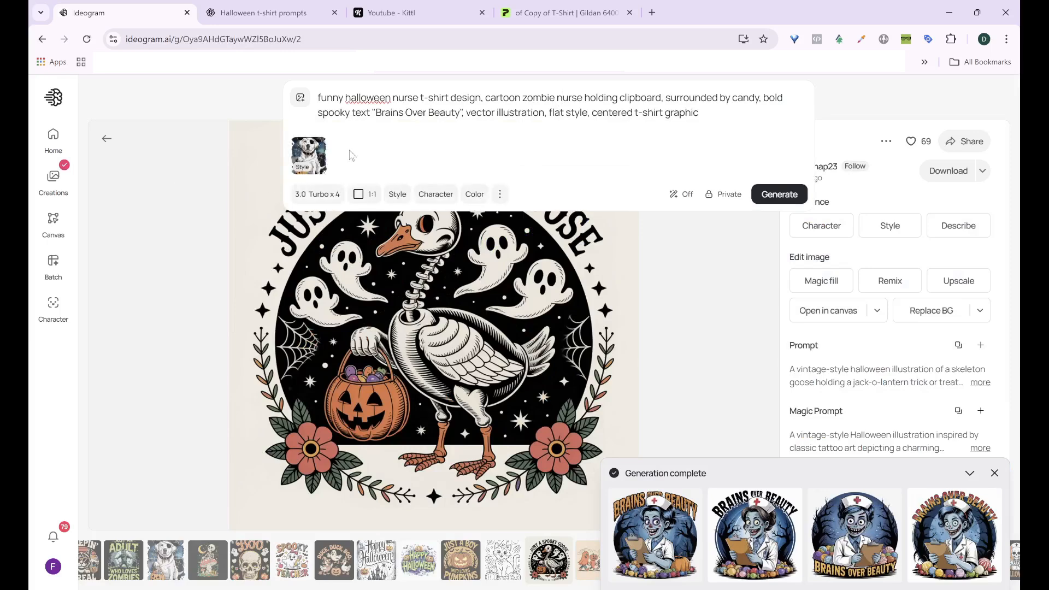
left_click(321, 147)
left_click(890, 226)
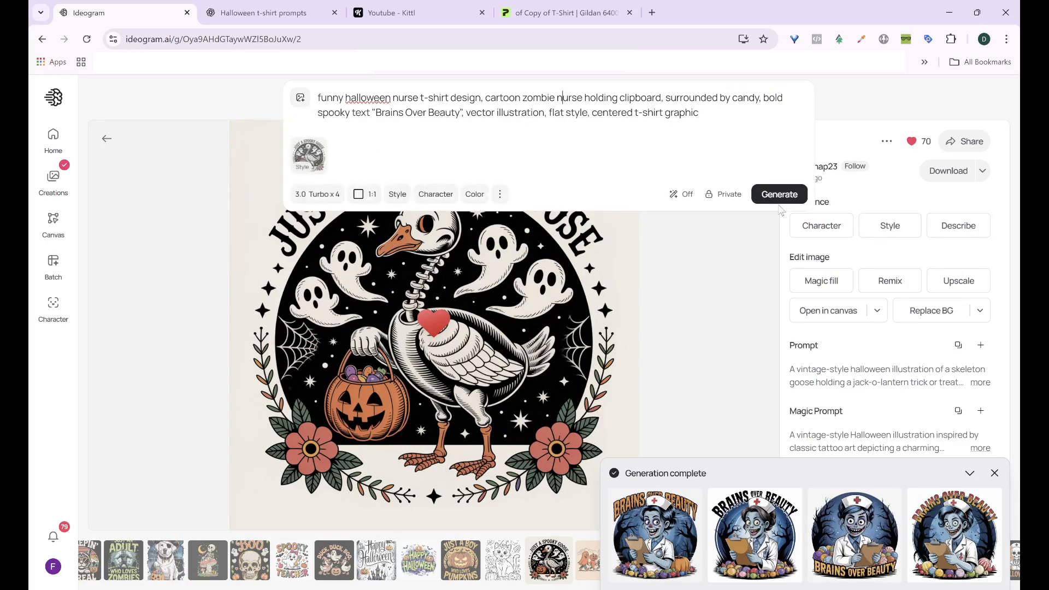
left_click(779, 195)
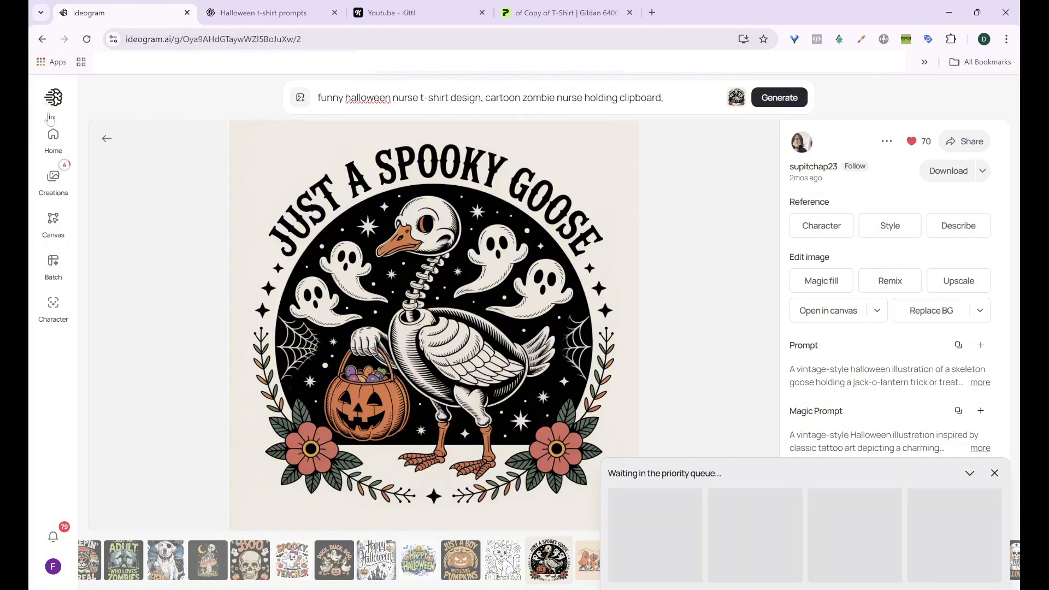
Open your own creations and compare the "Brains Over Beauty" nurse designs generated with the different style references.
left_click(53, 181)
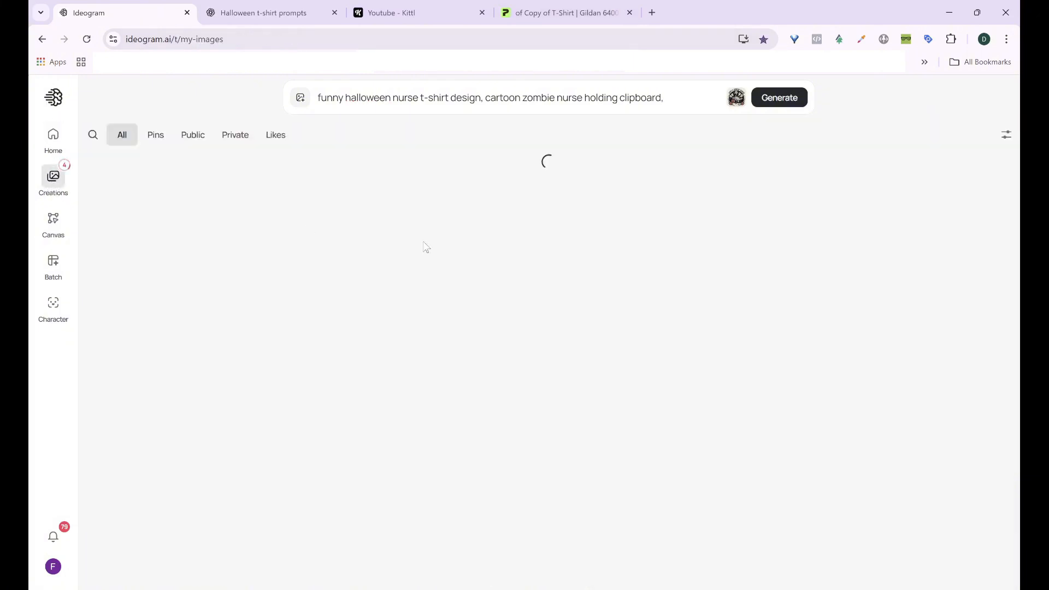
scroll(596, 277, "down", 10)
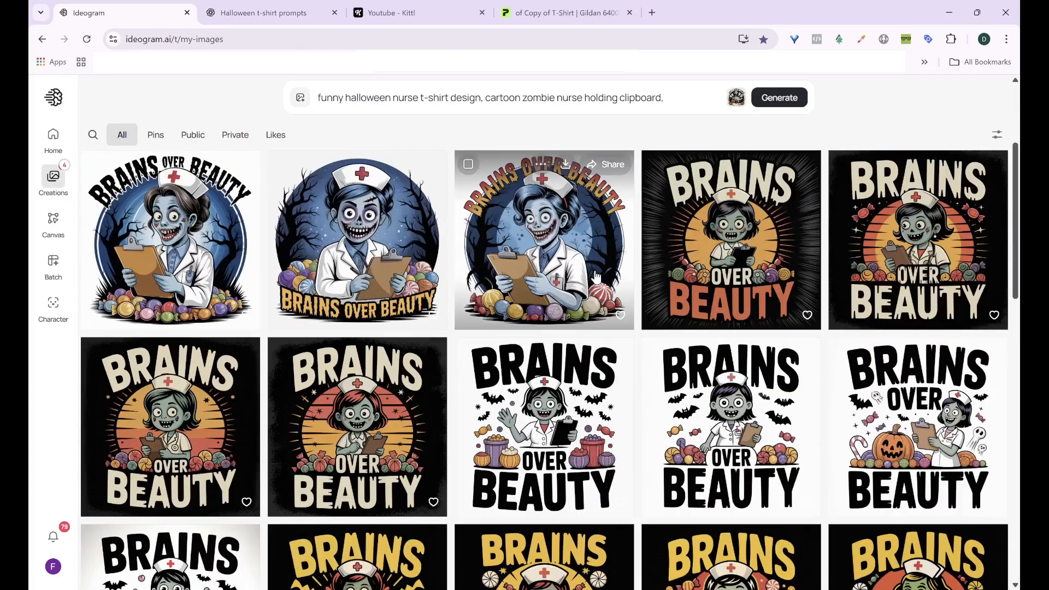
scroll(596, 277, "up", 3)
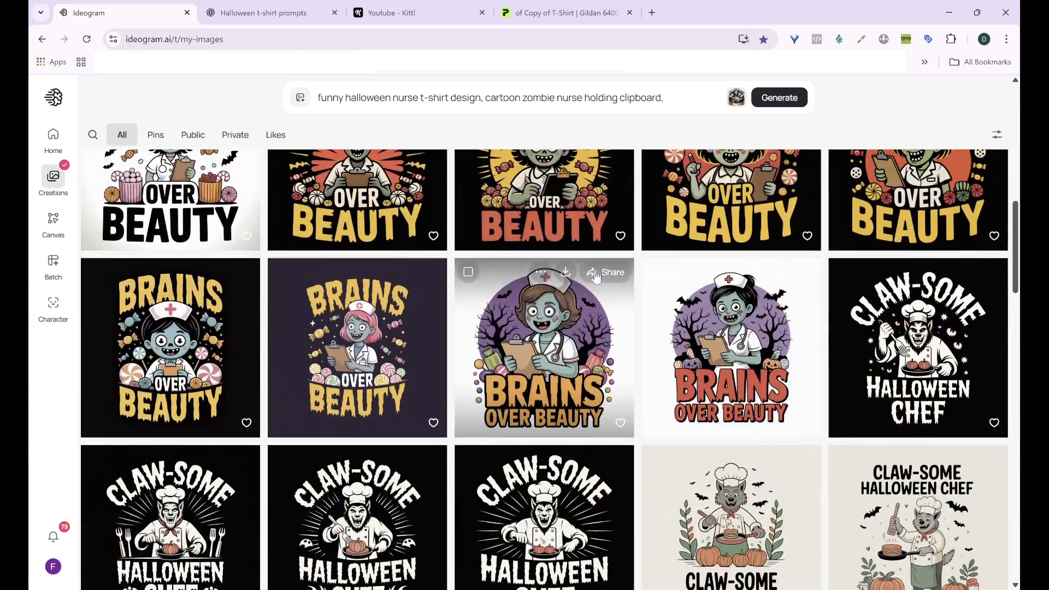
scroll(730, 400, "down", 1)
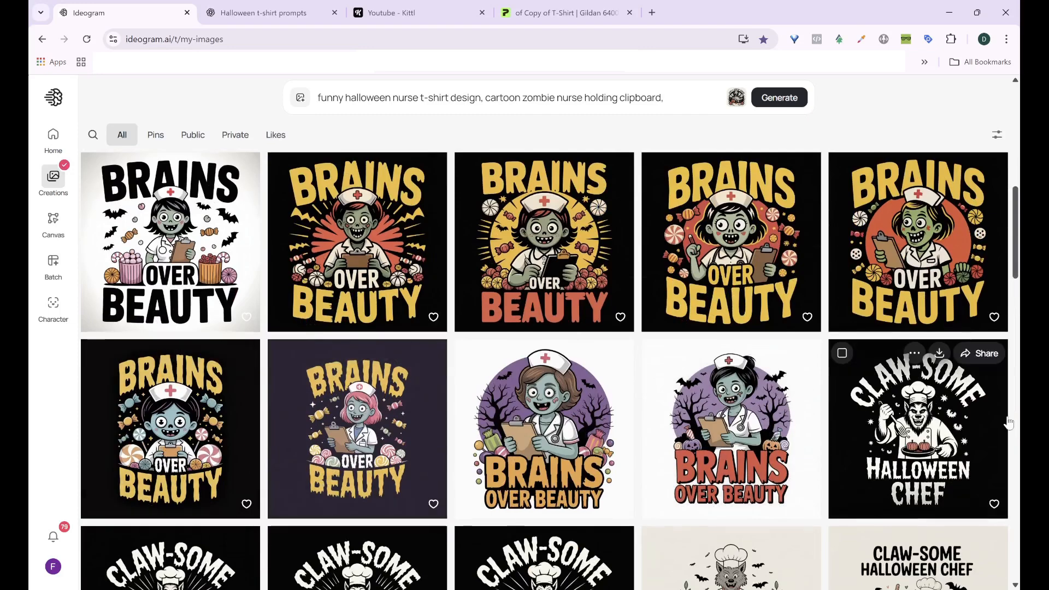
scroll(847, 489, "up", 1)
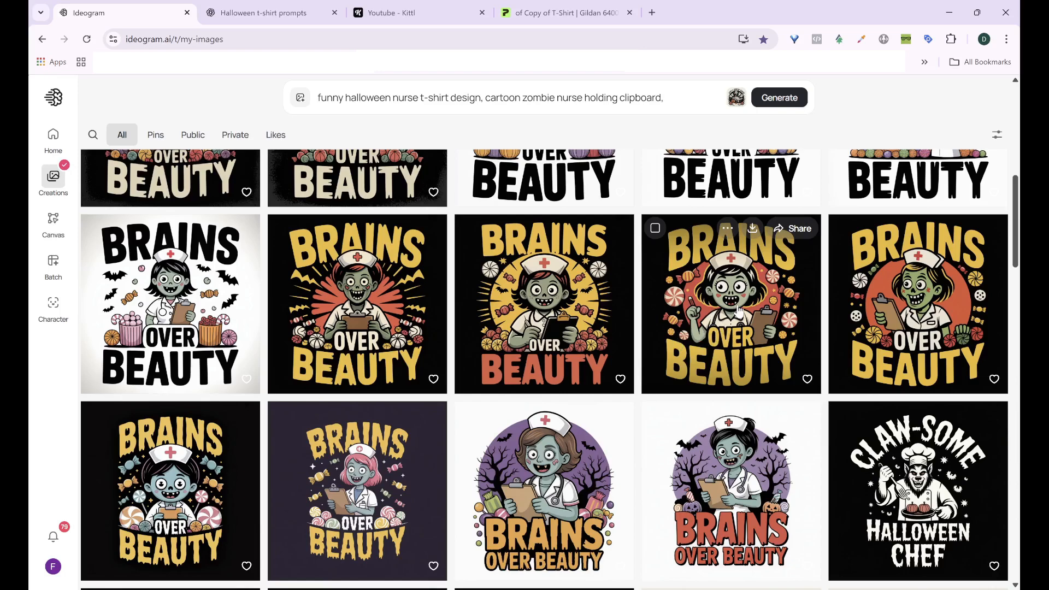
scroll(719, 350, "up", 3)
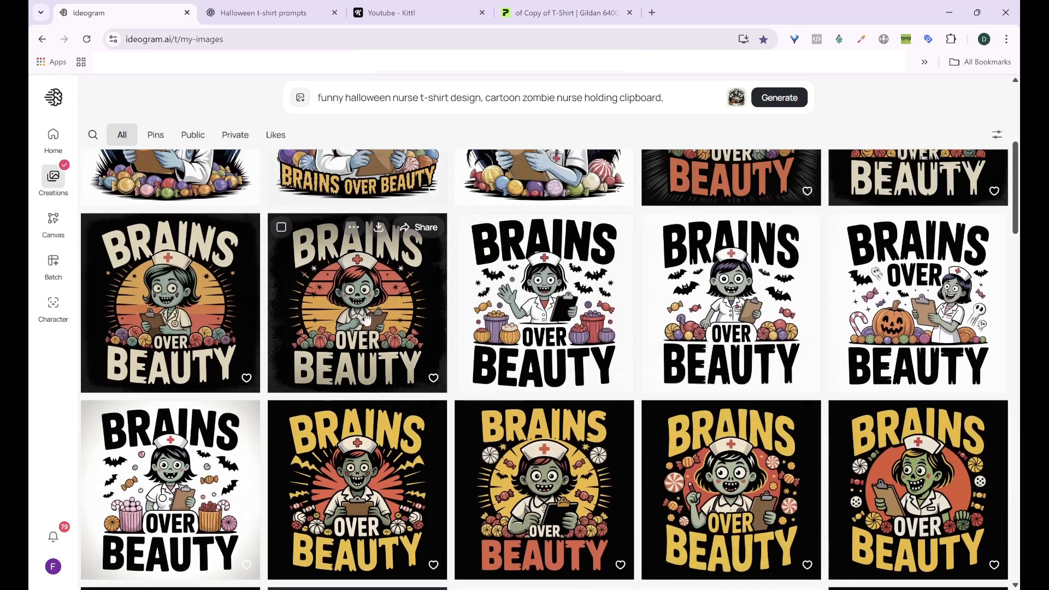
scroll(513, 383, "up", 3)
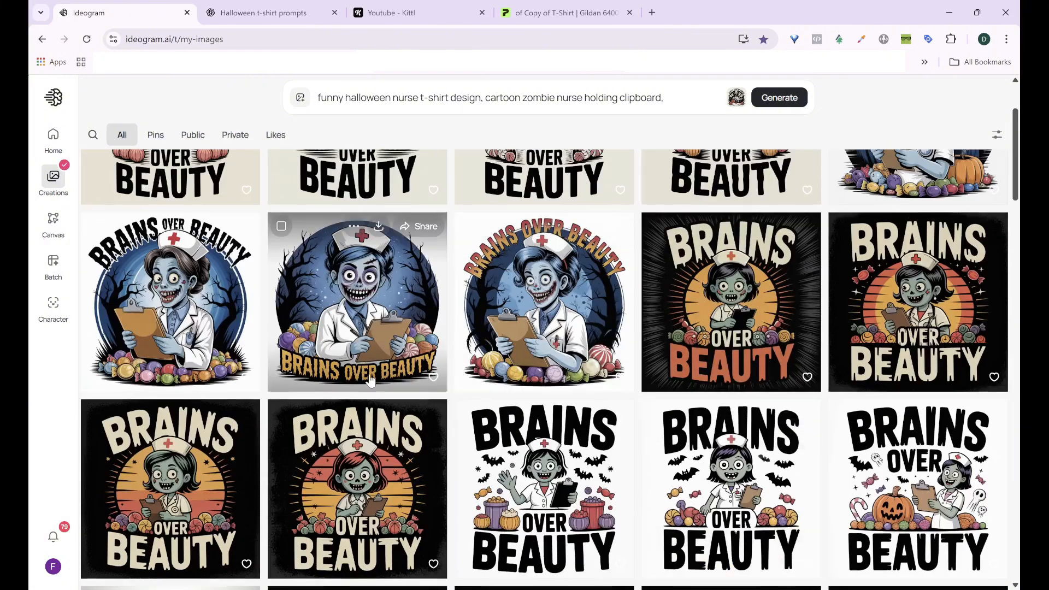
scroll(370, 380, "down", 2)
scroll(370, 380, "down", 3)
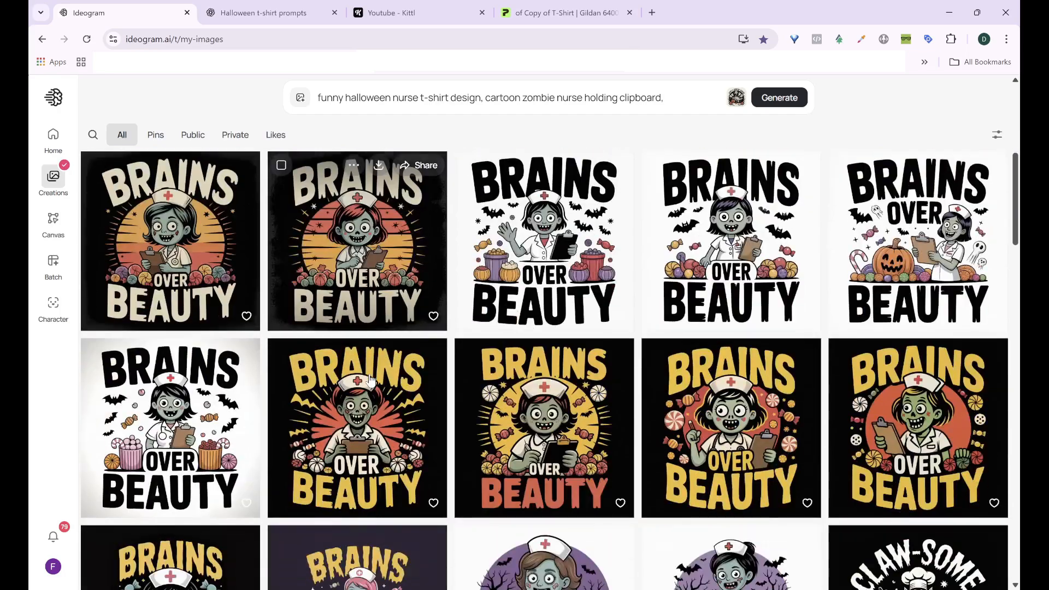
scroll(370, 379, "down", 2)
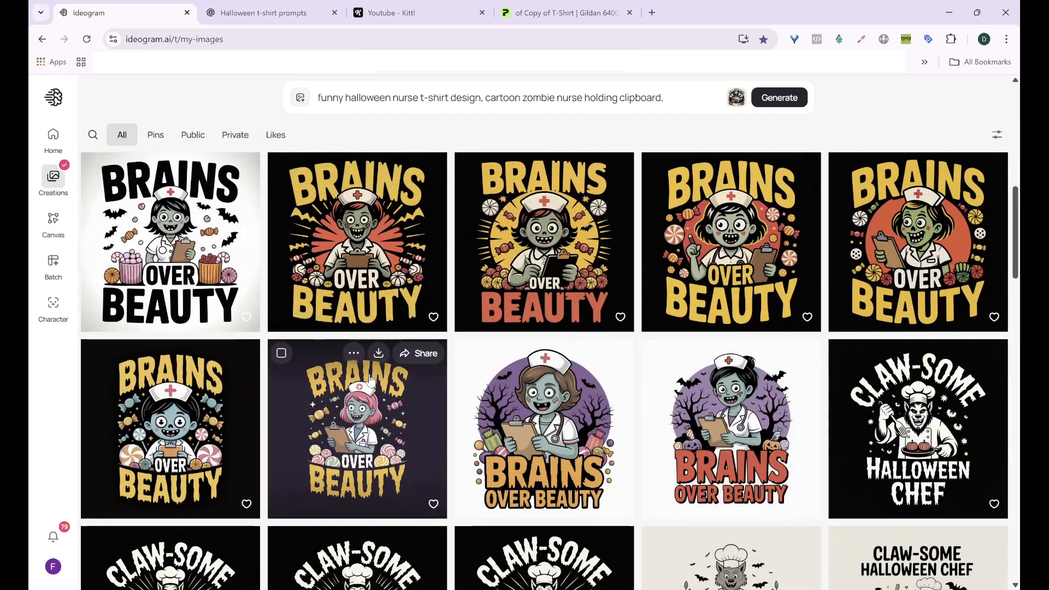
scroll(371, 380, "down", 3)
scroll(370, 380, "up", 8)
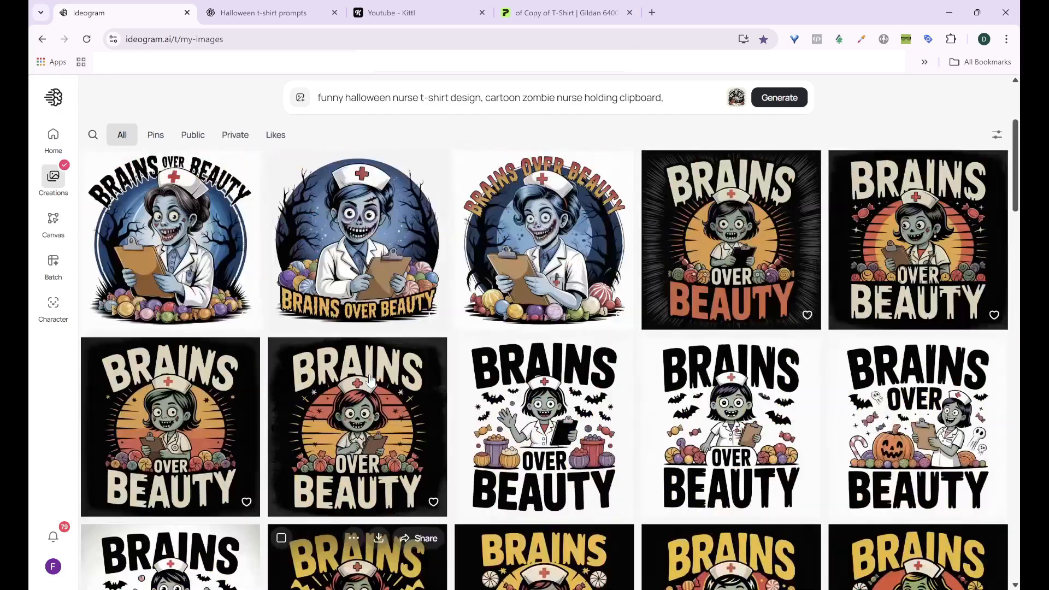
scroll(371, 379, "up", 2)
scroll(370, 380, "up", 1)
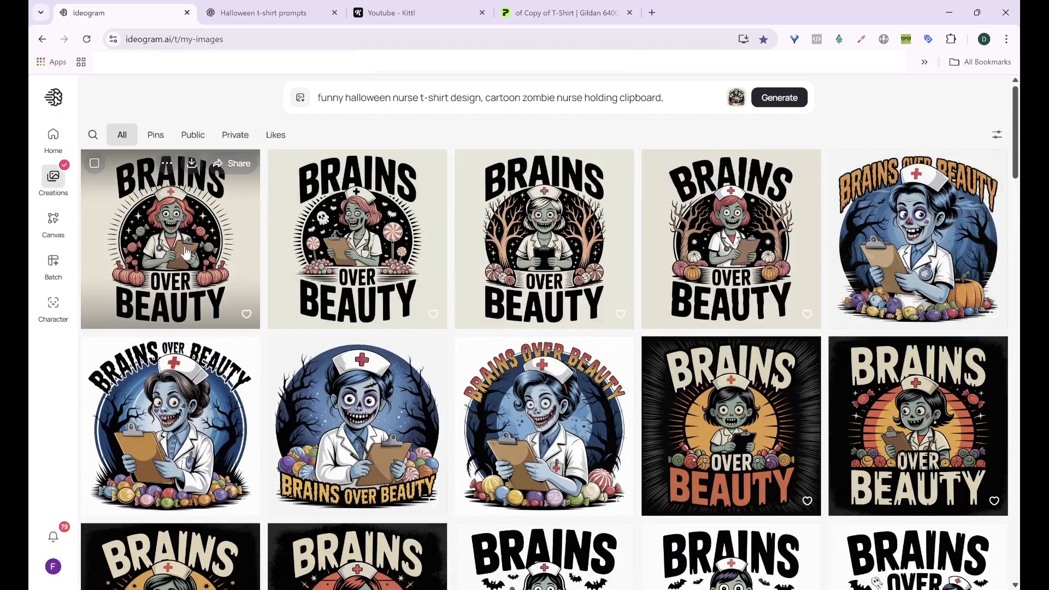
Look over the earlier nurse and chef creations, then search the community images for "halloween".
scroll(486, 315, "down", 12)
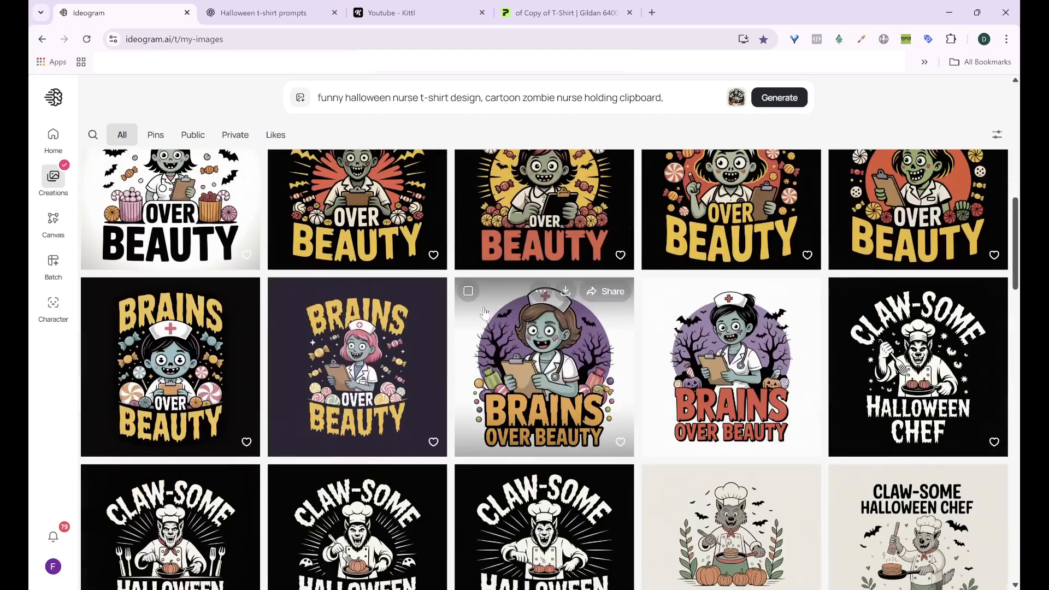
scroll(486, 306, "up", 10)
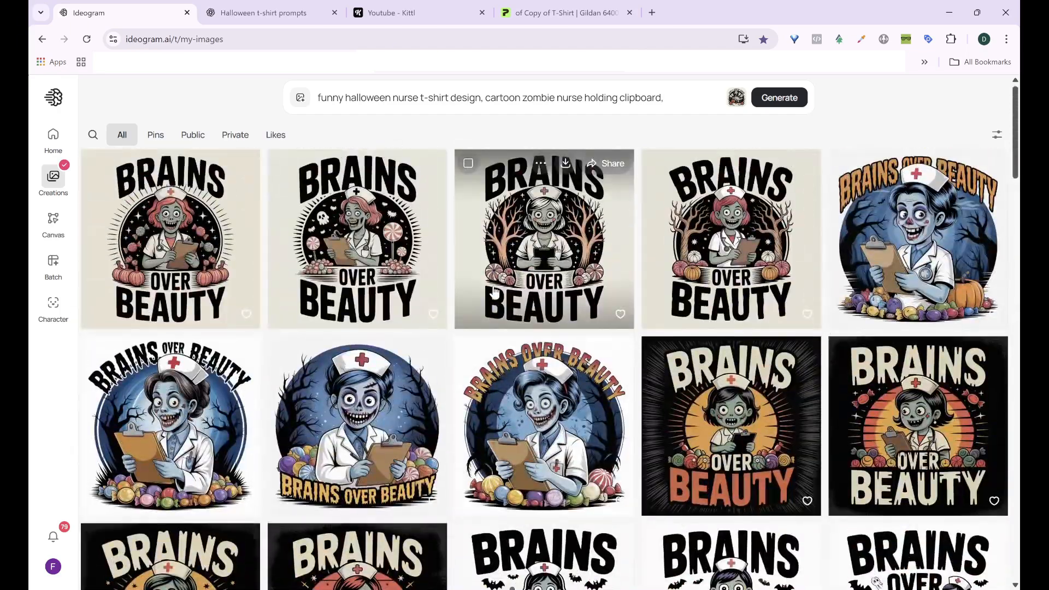
left_click(92, 135)
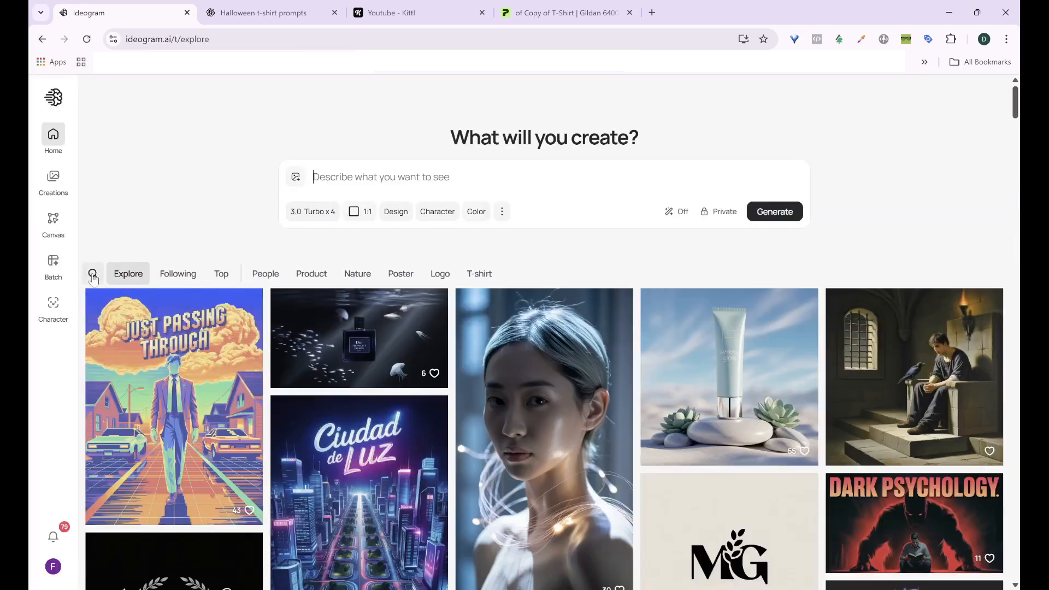
left_click(93, 274)
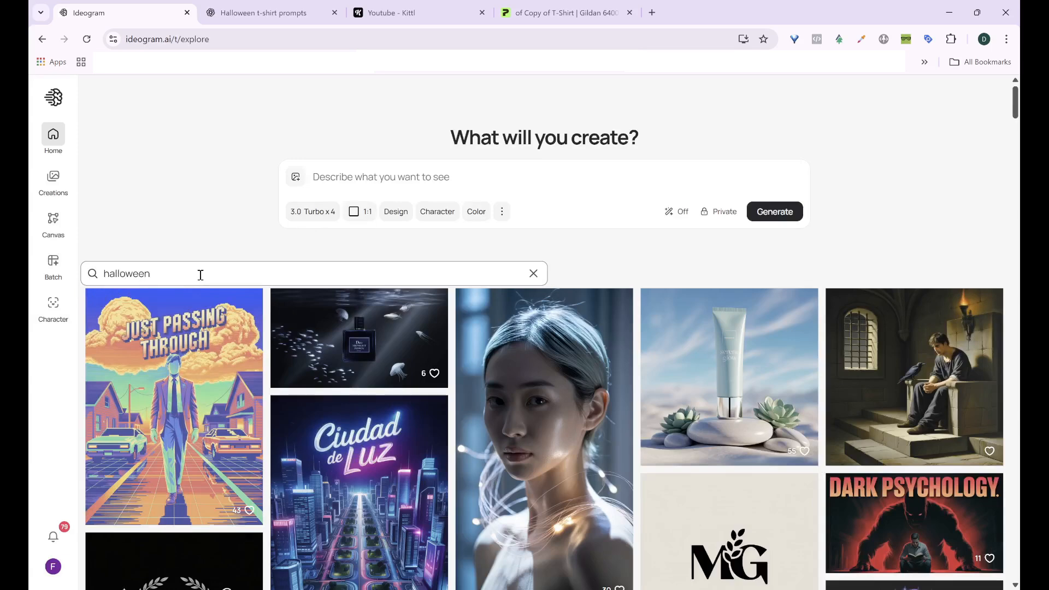
key("Return")
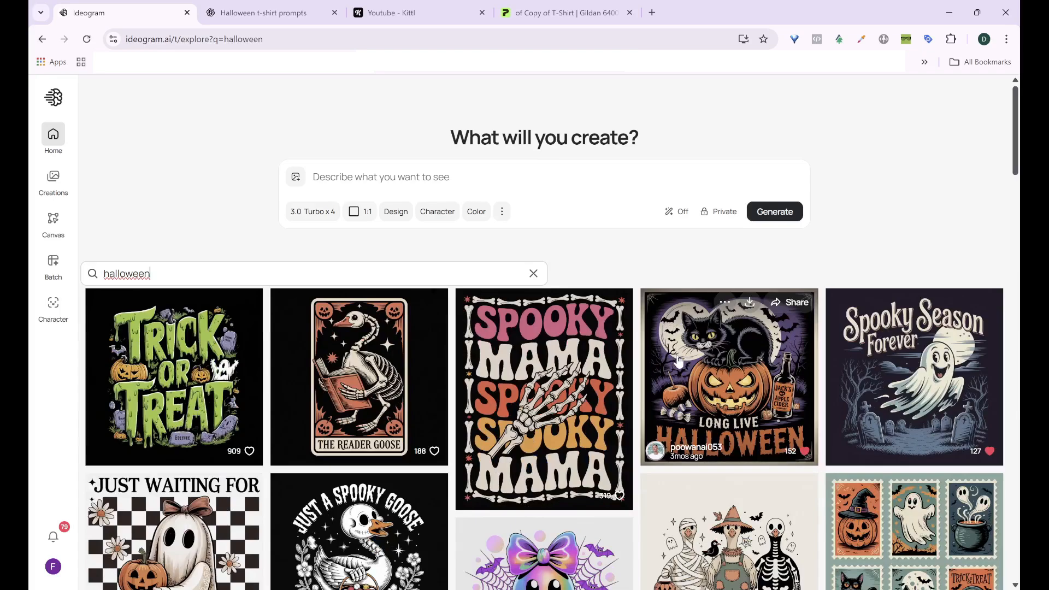
Find and open the skeleton "Just a Spooky Goose" image, generate a text description of it, and select the whole description for reuse.
scroll(678, 361, "down", 3)
scroll(396, 439, "down", 5)
scroll(396, 440, "up", 5)
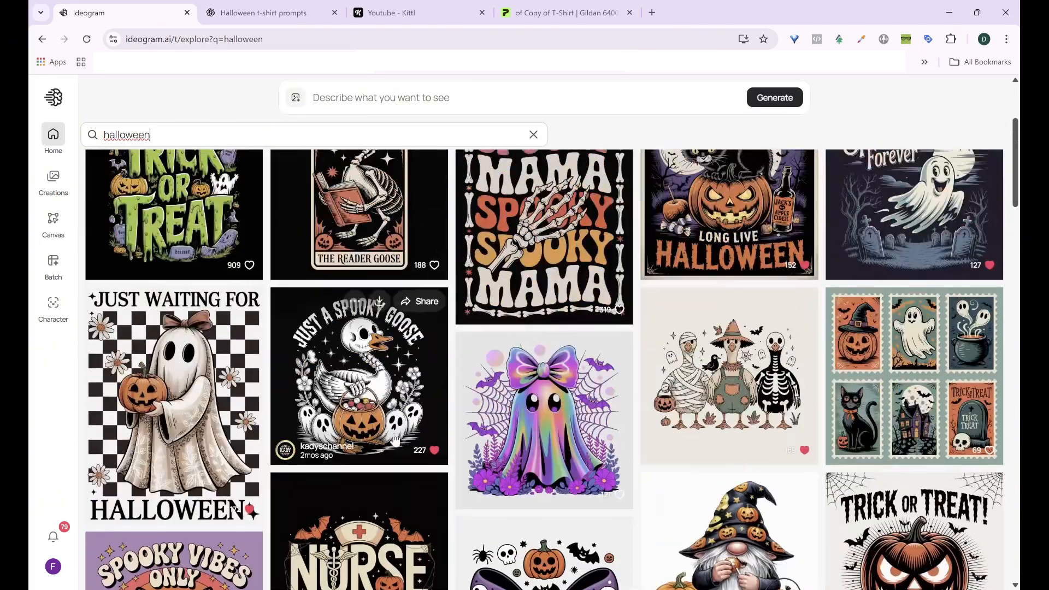
left_click(359, 377)
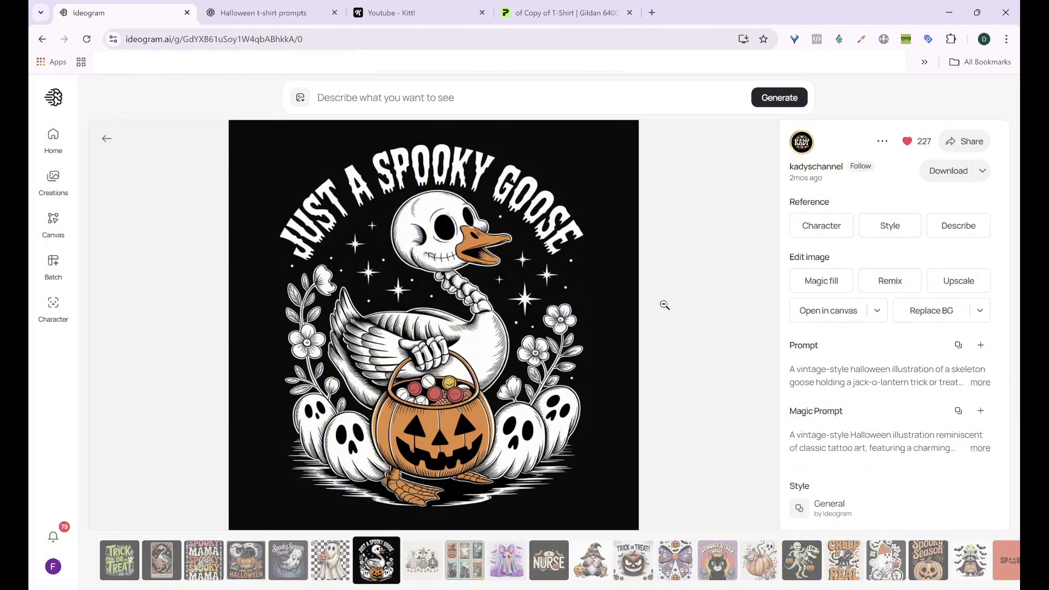
left_click(956, 230)
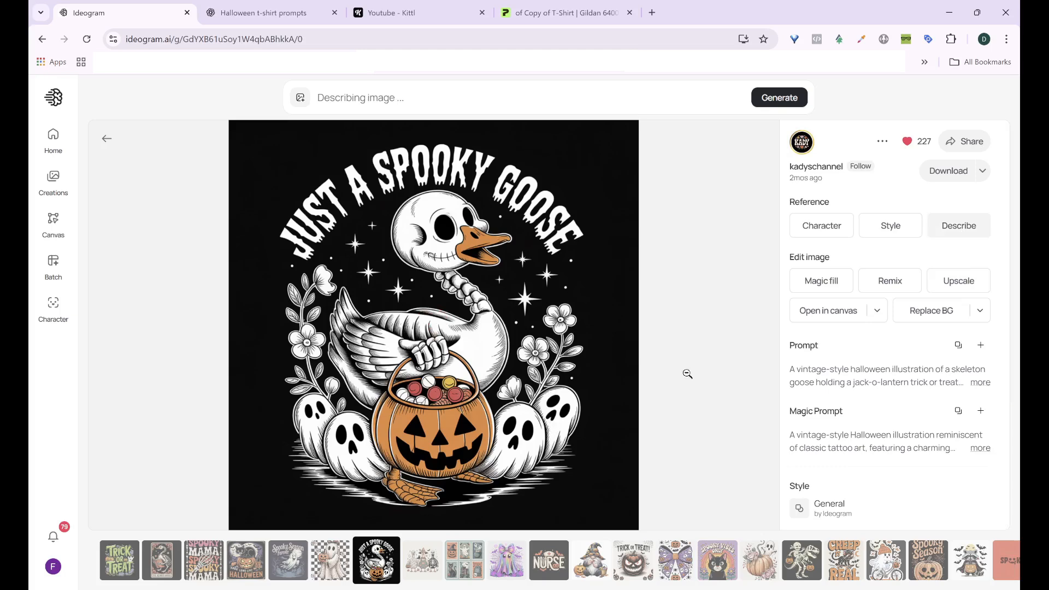
triple_click(446, 126)
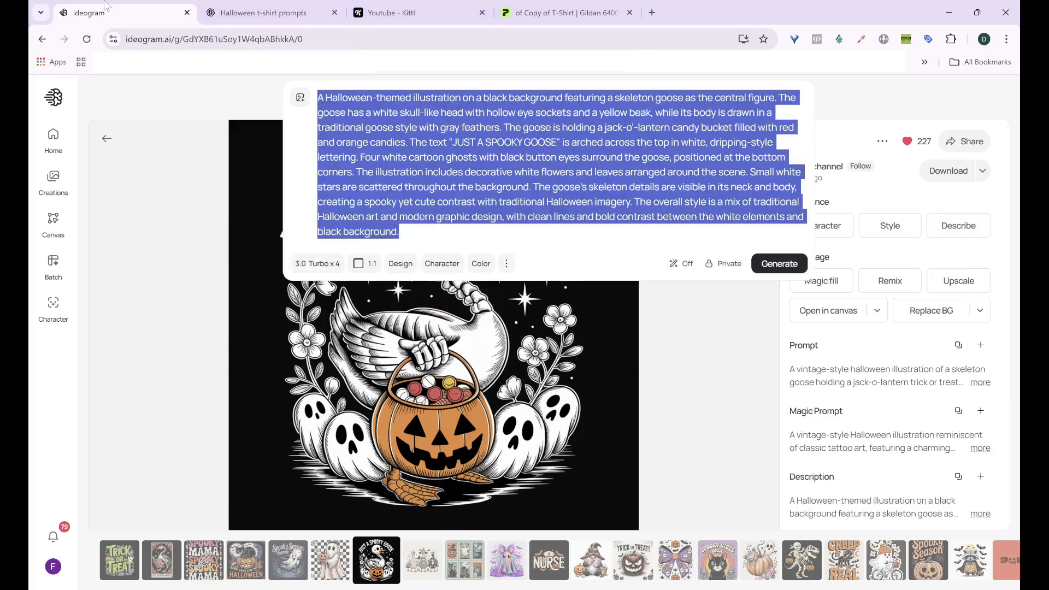
Switch to ChatGPT with a new chat, and return to Ideogram to read through the generated goose description.
left_click(261, 12)
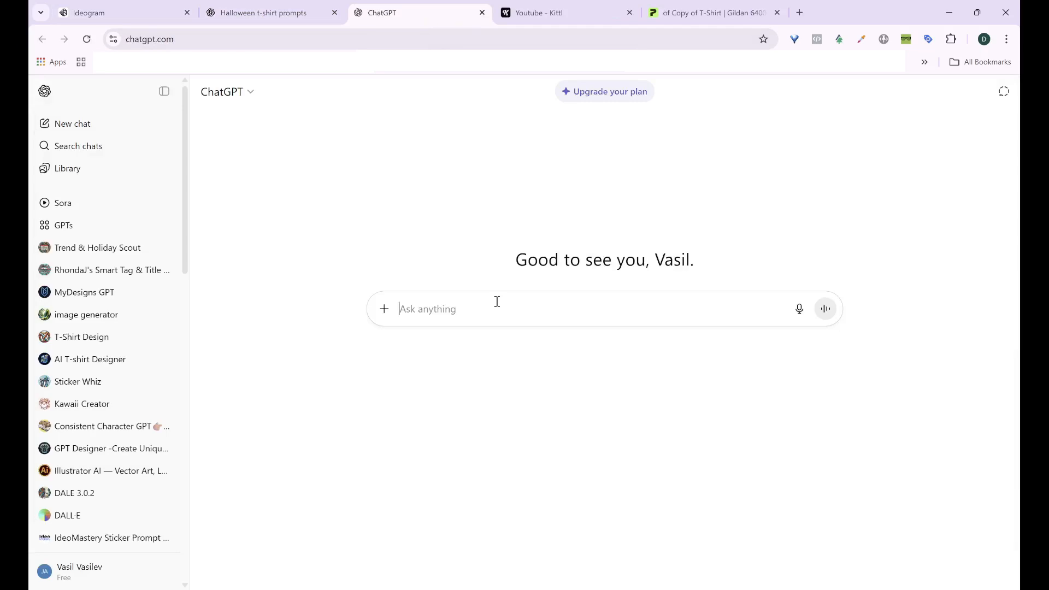
left_click(129, 15)
left_click(230, 17)
left_click(71, 11)
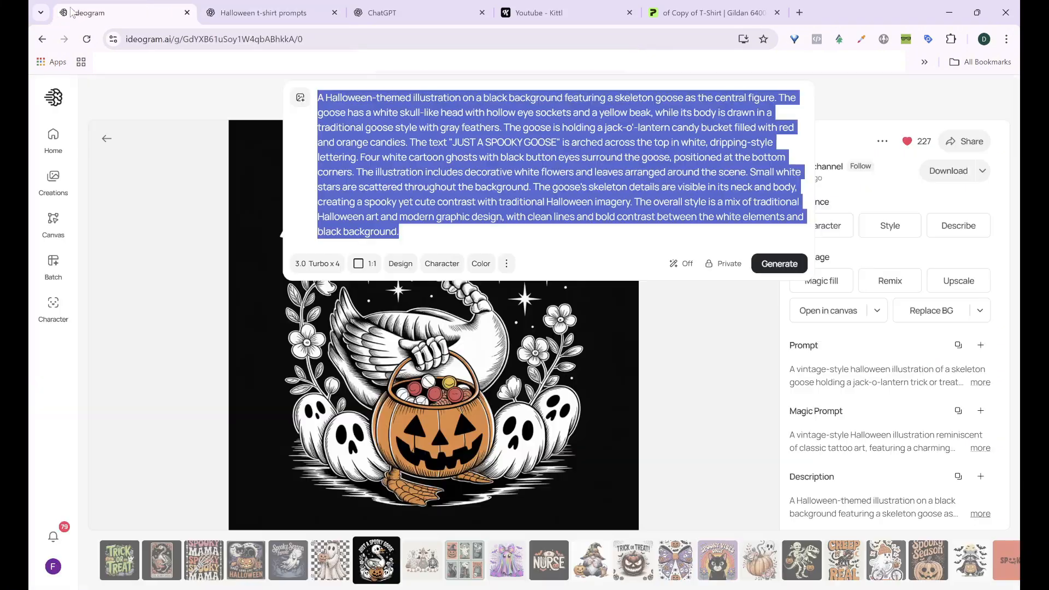
left_click(702, 307)
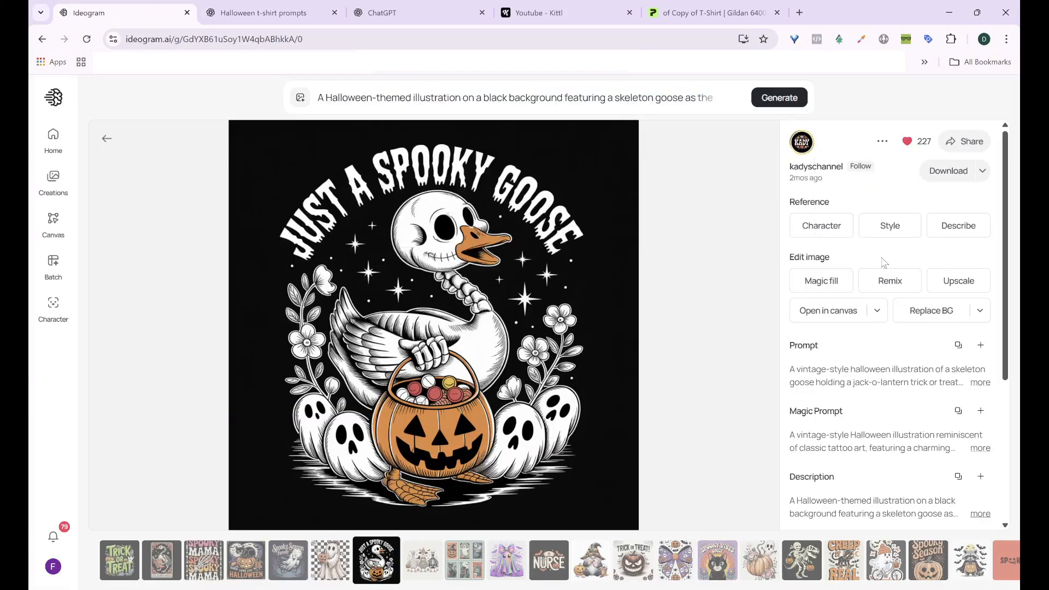
left_click(571, 98)
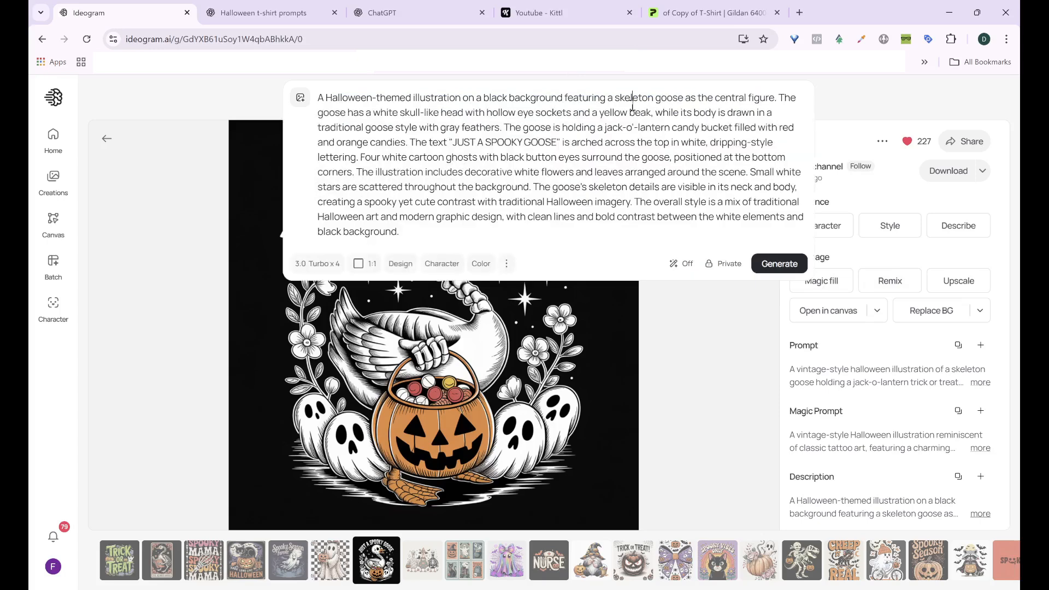
left_click(780, 243)
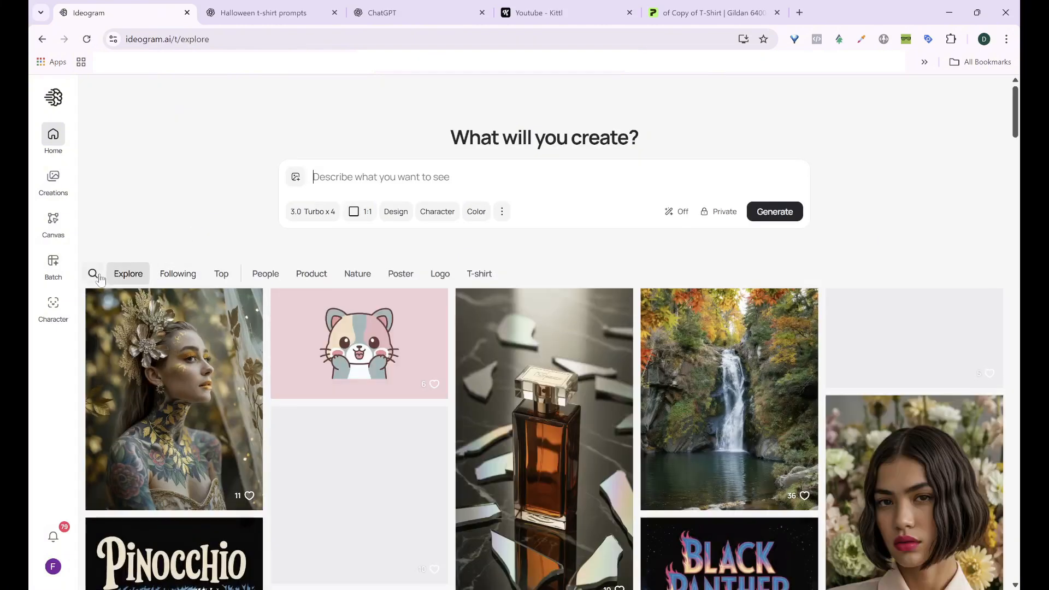
Search the community images for "halloween" again and paste the copied skeleton goose description as the prompt.
left_click(94, 275)
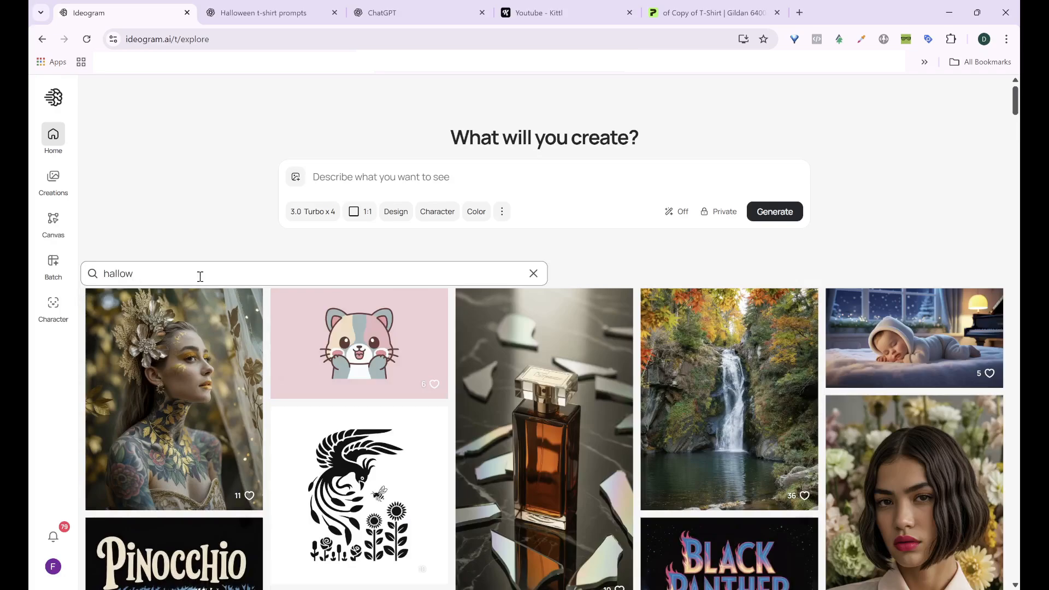
key("Return")
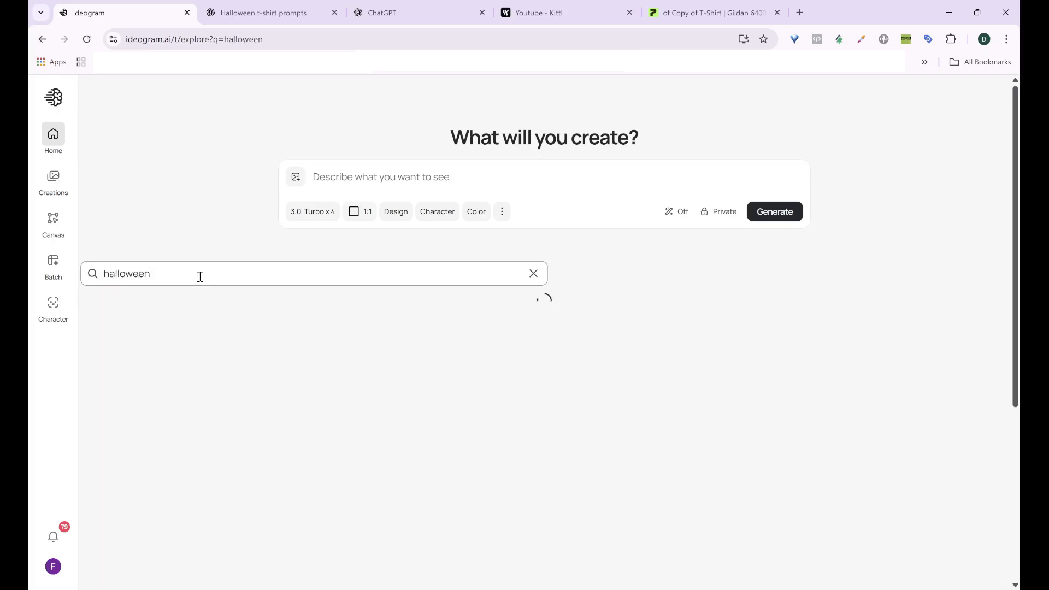
scroll(635, 418, "down", 15)
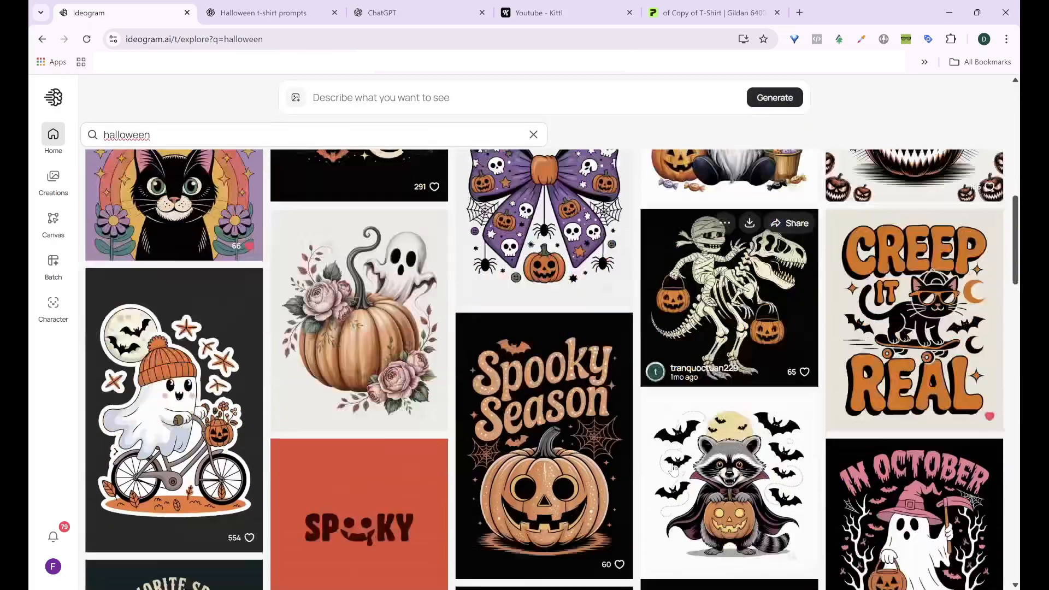
scroll(635, 419, "down", 15)
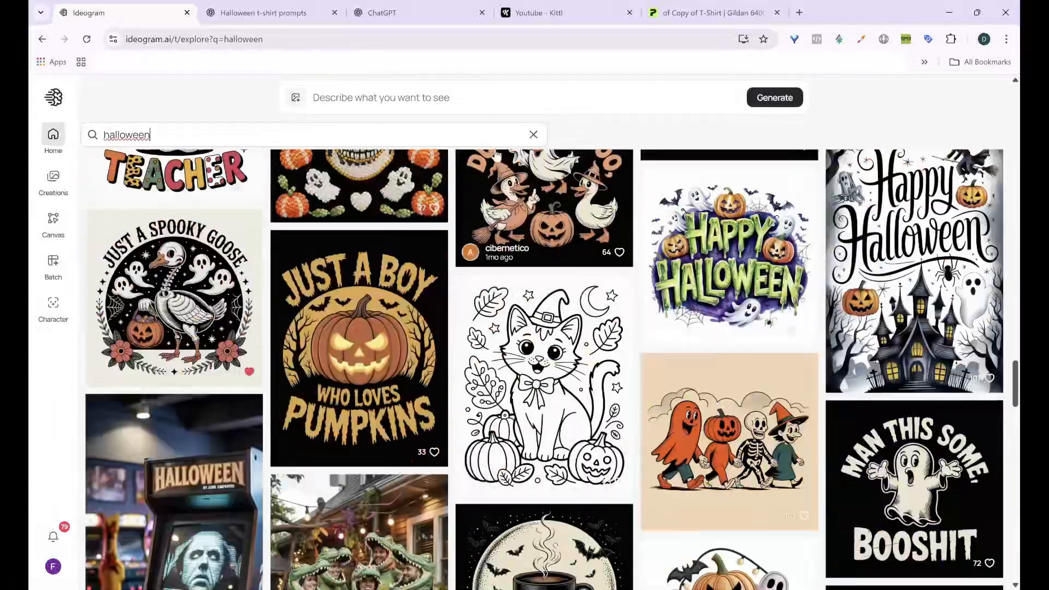
left_click(455, 104)
type("A Halloween-themed illustration on a black background featuring a skeleton goose as the central figure. The goose has a white skull-like head with hollow eye sockets and a yellow beak, while its body is drawn in a traditional goose style with gray feathers. The goose is holding a jack-o'-lantern candy bucket filled with red and orange candies. The text \"JUST A SPOOKY GOOSE\" is arched across the top in white, dripping-style lettering. Four white cartoon ghosts with black button eyes surround the goose, positioned at the bottom corners. The illustration includes decorative white flowers and leaves arranged around the scene. Small white stars are scattered throughout the background. The goose's skeleton details are visible in its neck and body, creating a spooky yet cute contrast with traditional Halloween imagery. The overall style is a mix of traditional Halloween art and modern graphic design, with clean lines and bold contrast between the white elements and black background.")
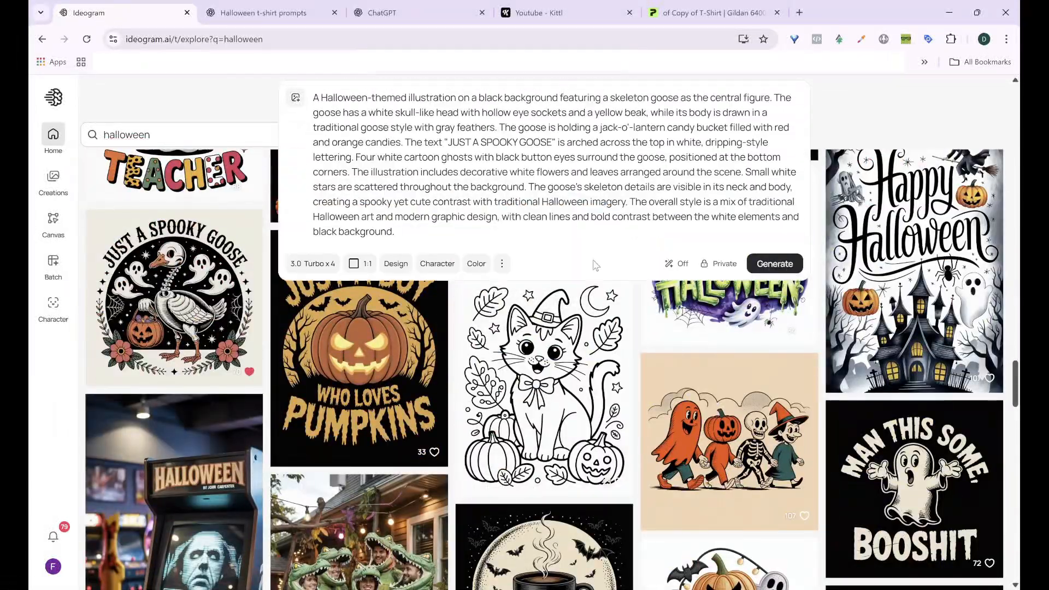
Find the embroidered pumpkins and ghosts image, add it as the style reference, and generate the goose design.
scroll(585, 389, "down", 6)
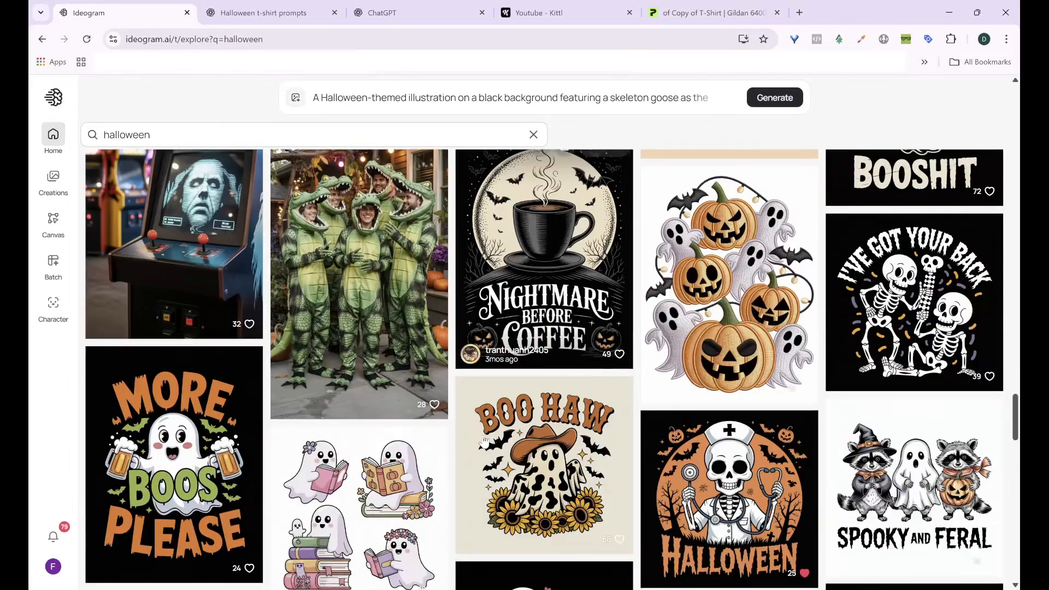
left_click(726, 292)
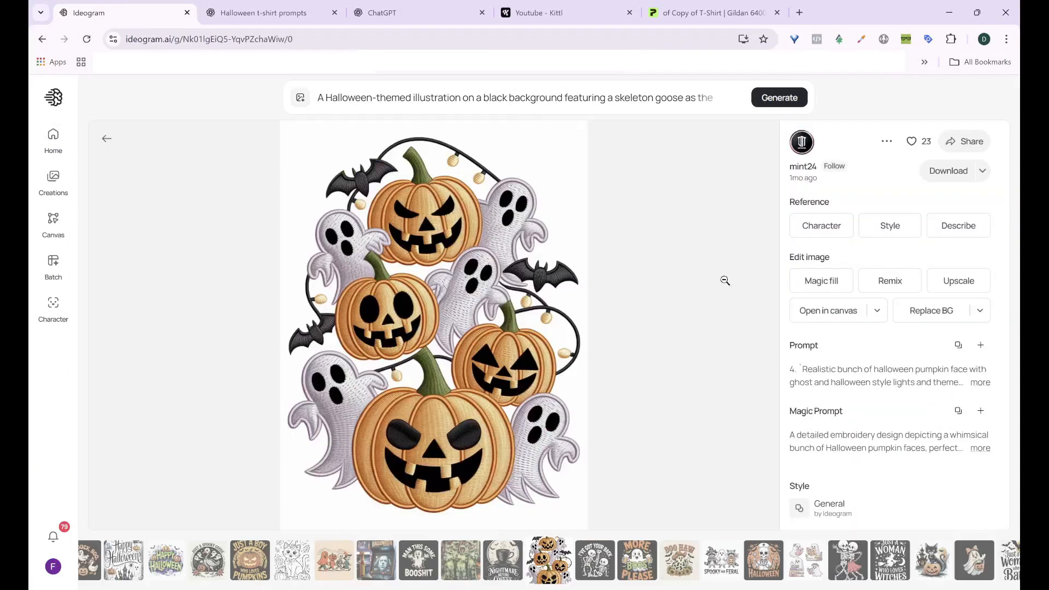
left_click(866, 236)
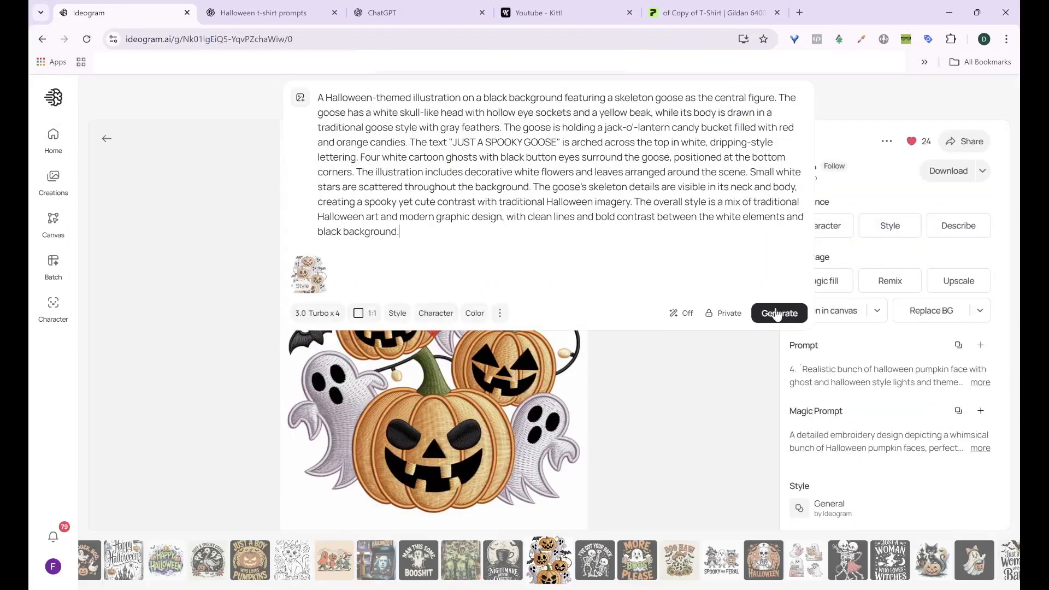
left_click(774, 312)
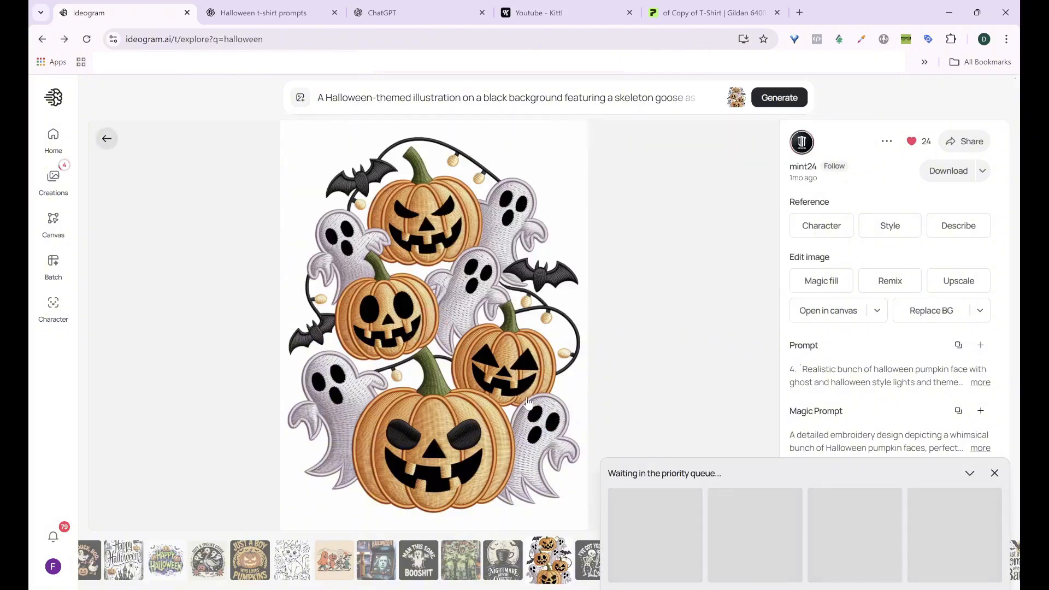
Find the "Just a Boy Who Loves Mummies" image, replace the pumpkins style reference with it, and generate the goose design.
scroll(528, 403, "down", 10)
scroll(528, 403, "up", 3)
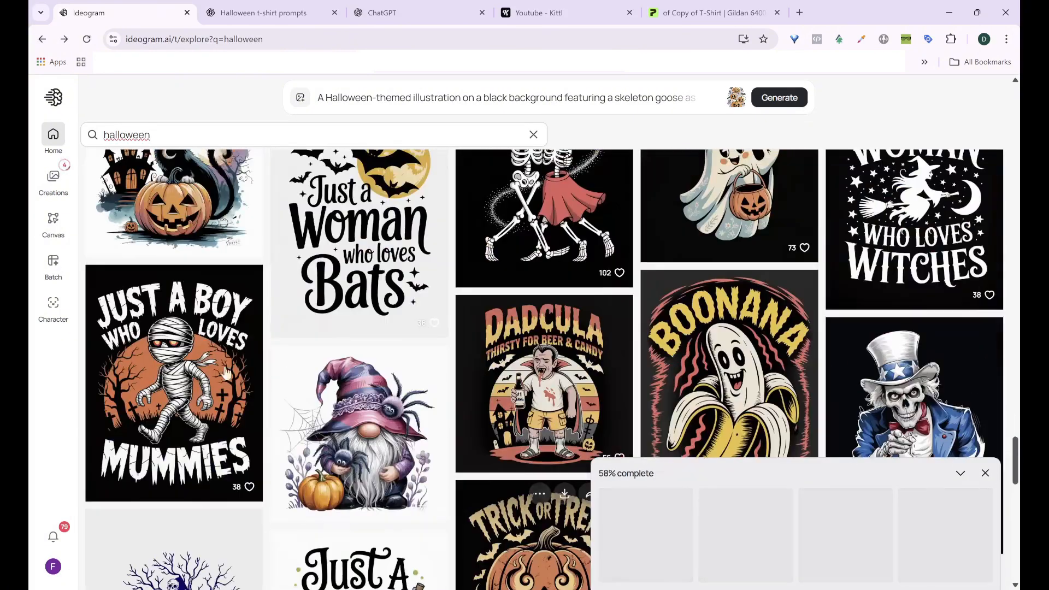
left_click(208, 370)
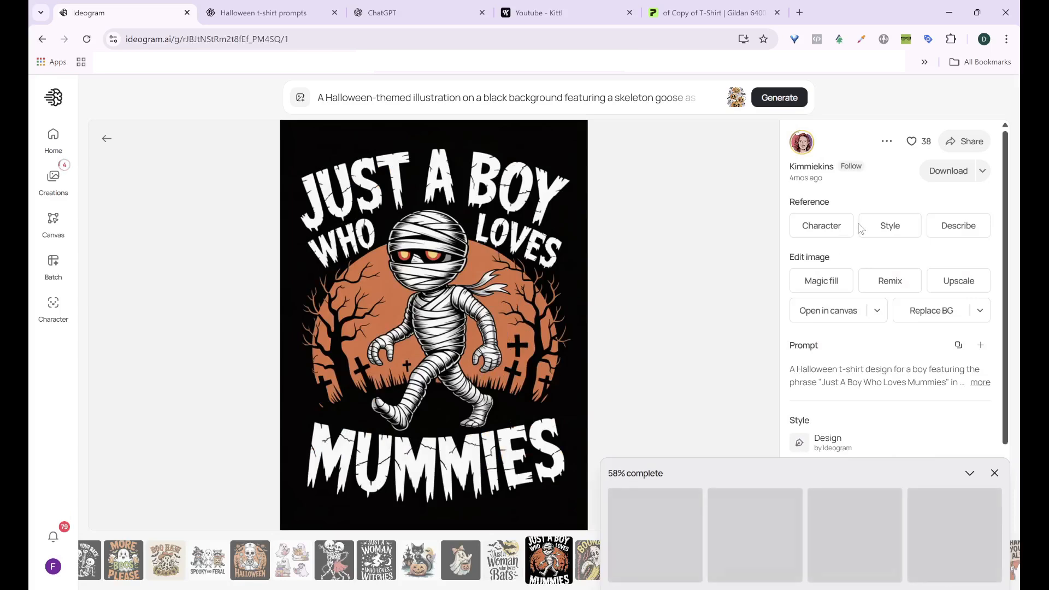
left_click(580, 111)
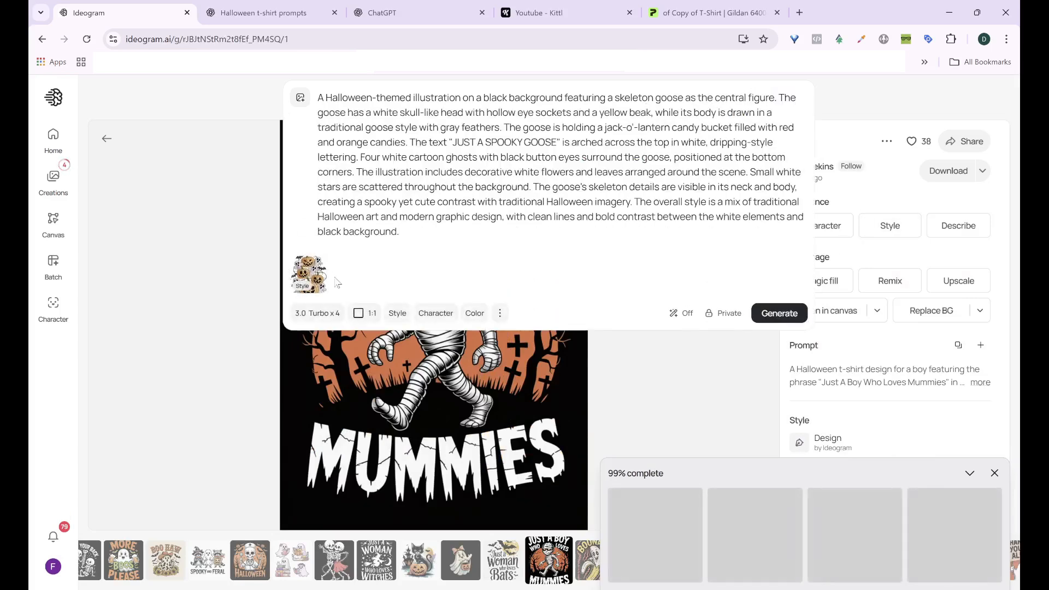
left_click(319, 265)
left_click(885, 232)
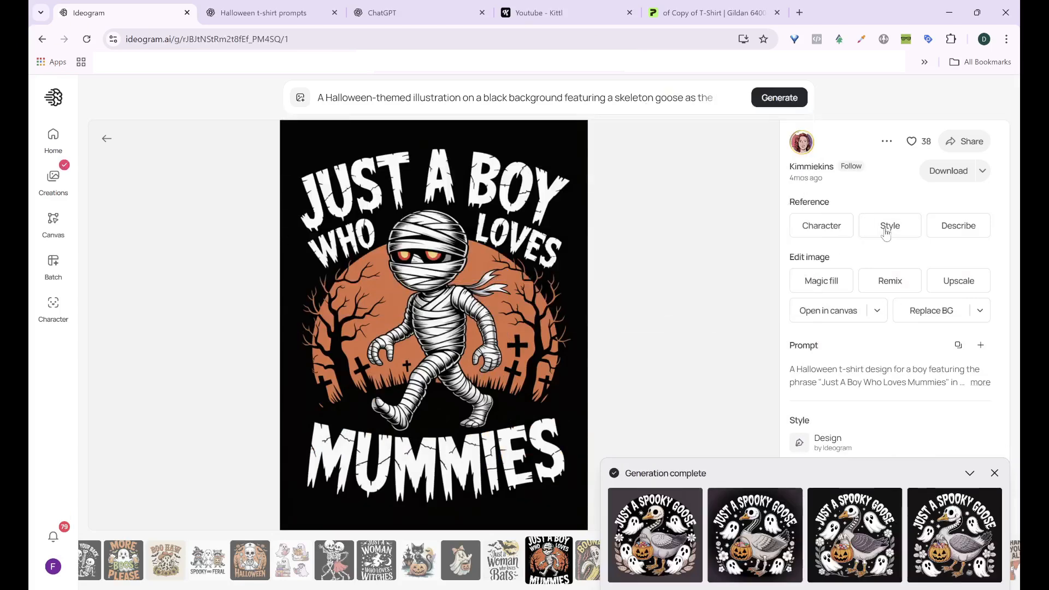
left_click(887, 233)
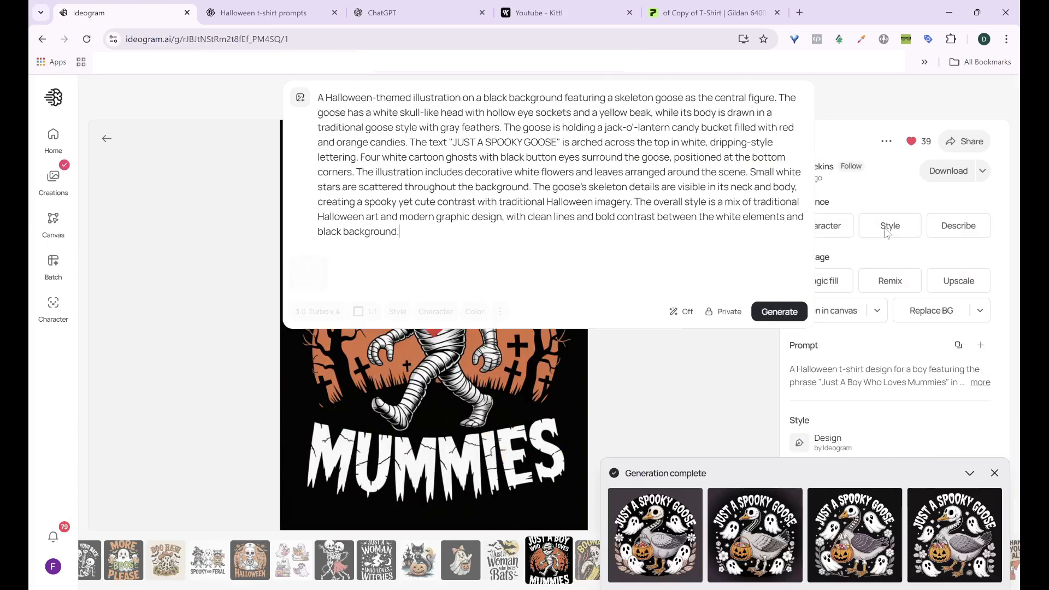
left_click(776, 315)
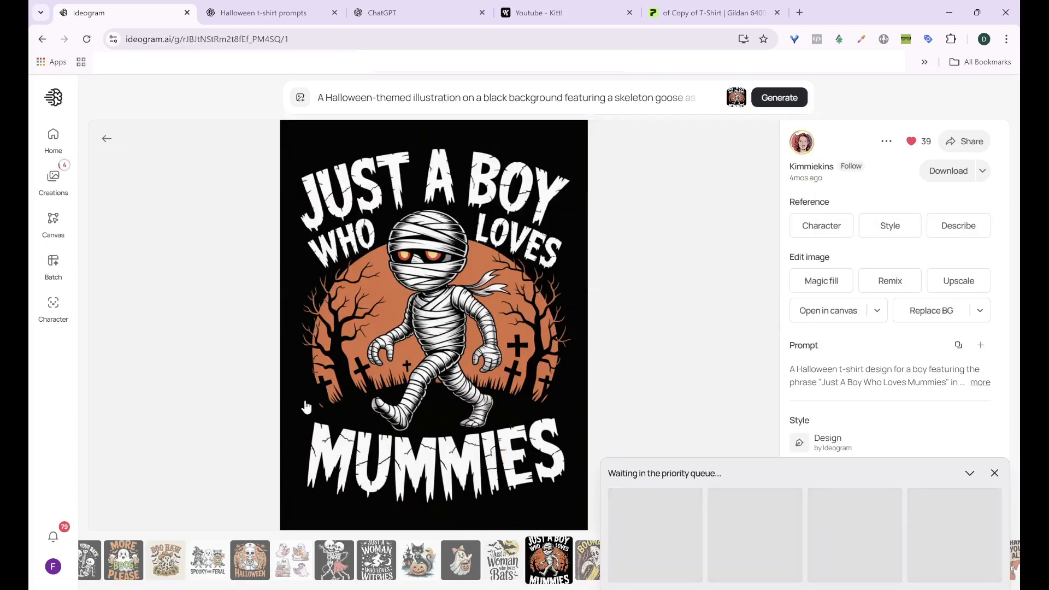
Return to the halloween results, open the "Trick or Treat" pumpkin image, swap it in as the style reference, and generate the goose design.
scroll(306, 407, "down", 1)
left_click(108, 141)
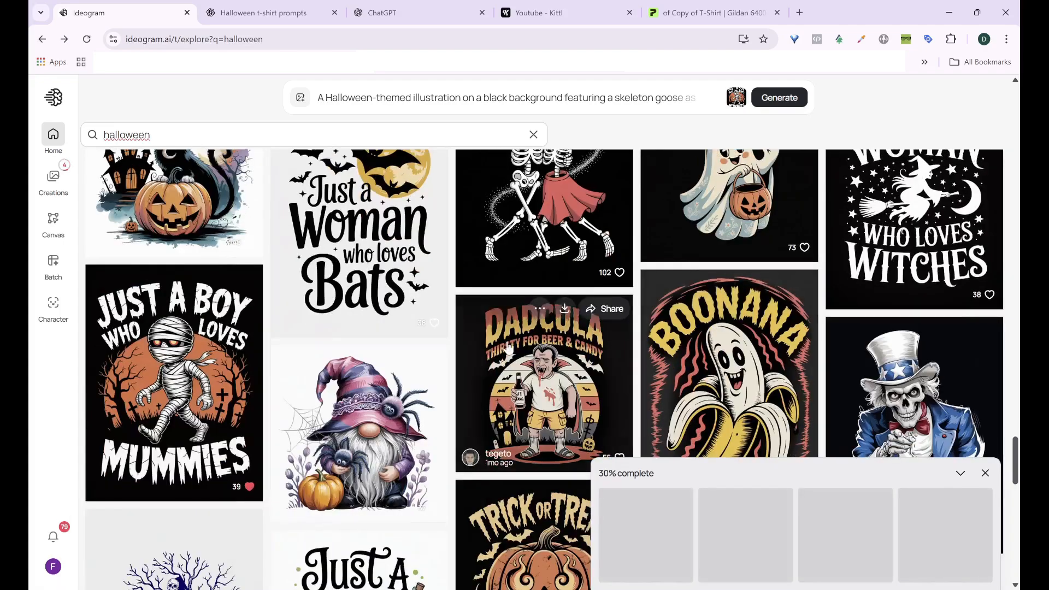
scroll(508, 348, "down", 4)
scroll(541, 333, "up", 3)
scroll(569, 323, "down", 4)
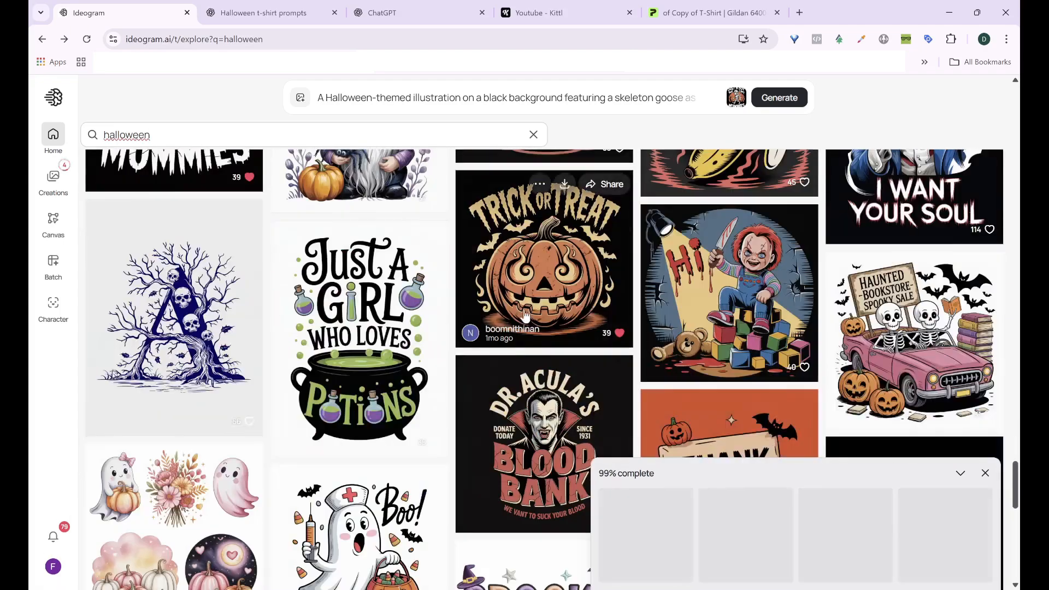
left_click(567, 324)
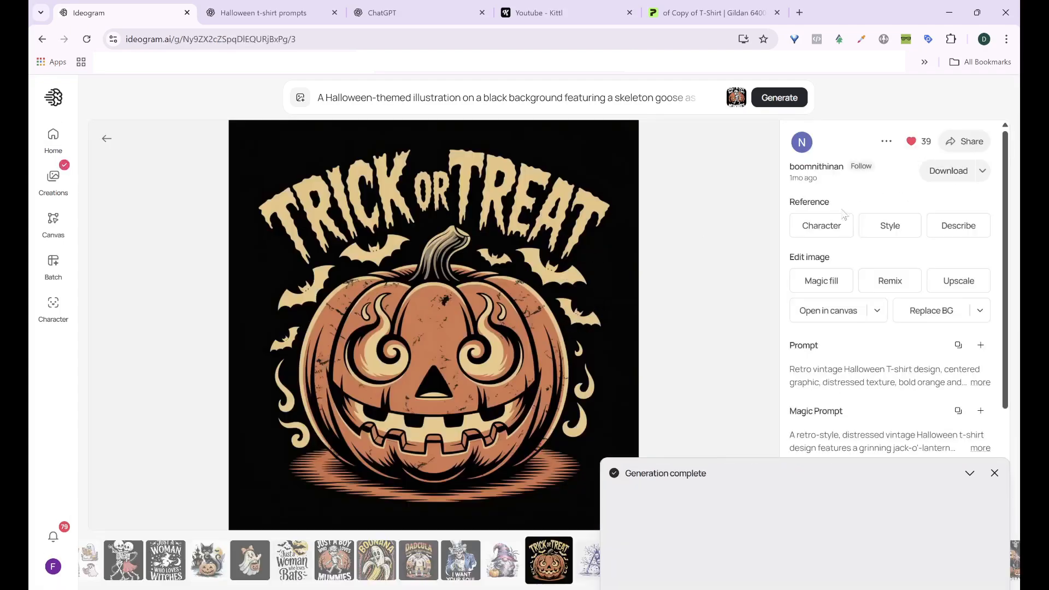
left_click(396, 99)
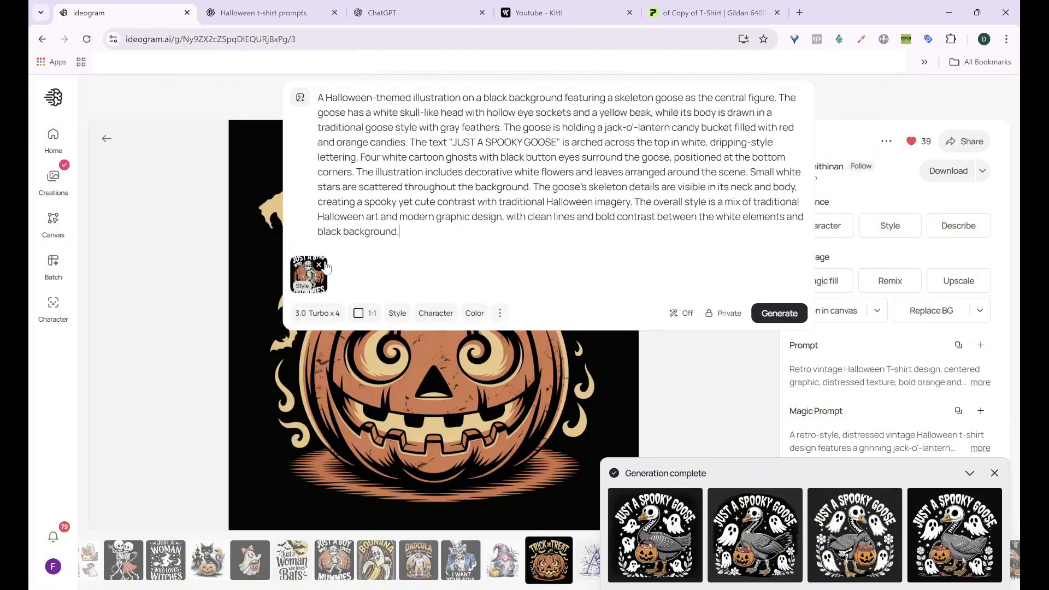
left_click(319, 265)
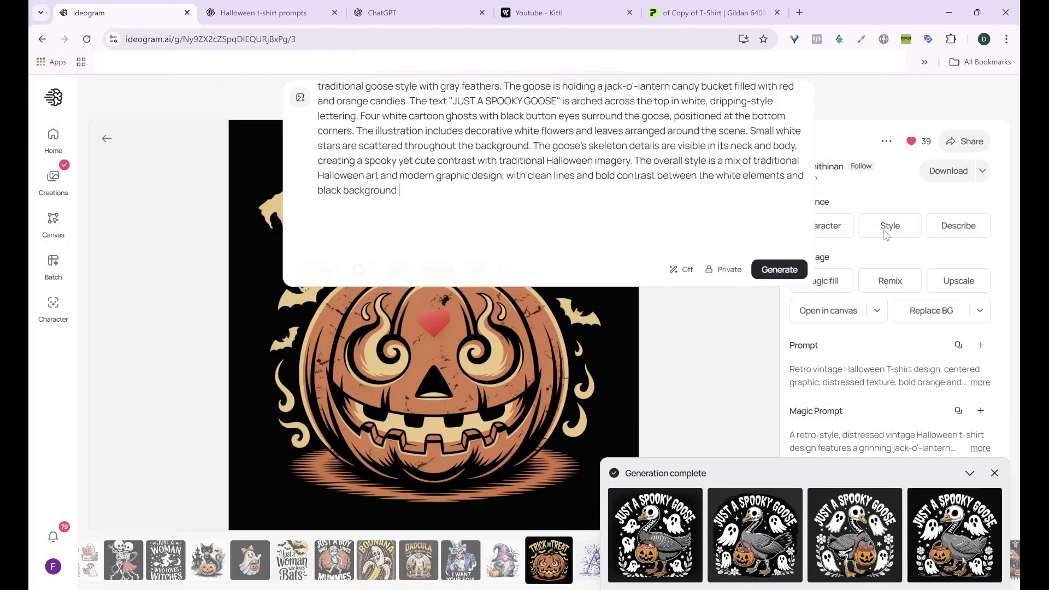
left_click(773, 313)
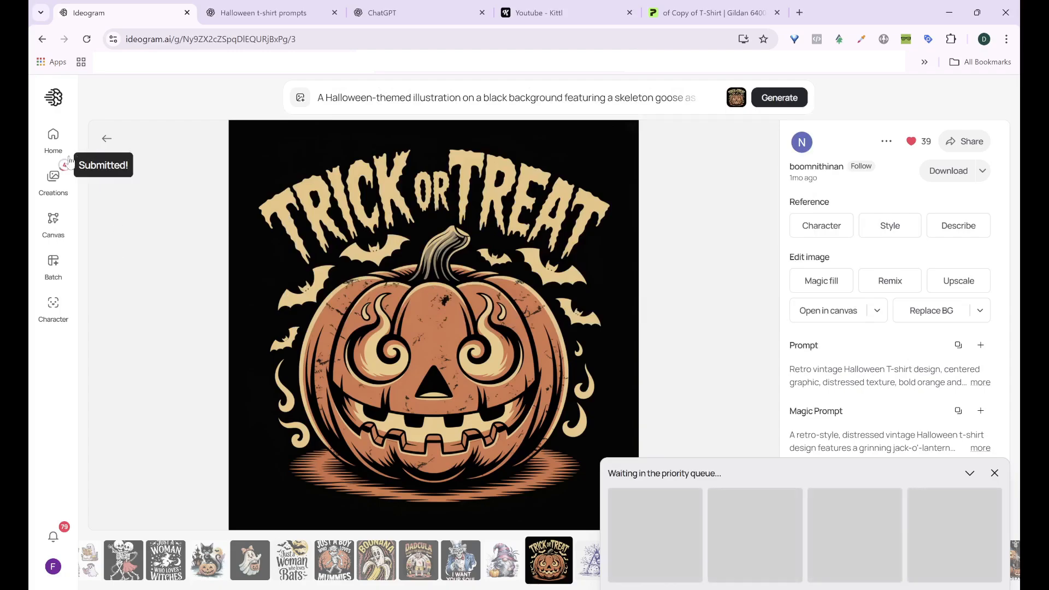
Open your own creations and compare the new "Just a Spooky Goose" designs with the earlier style-reference variations.
left_click(48, 191)
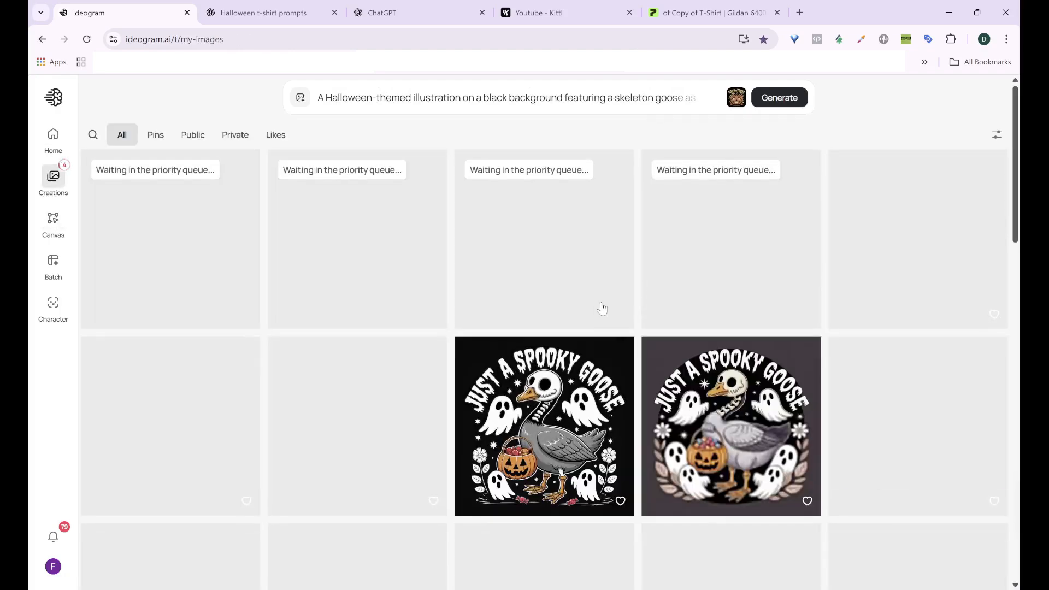
scroll(676, 336, "down", 8)
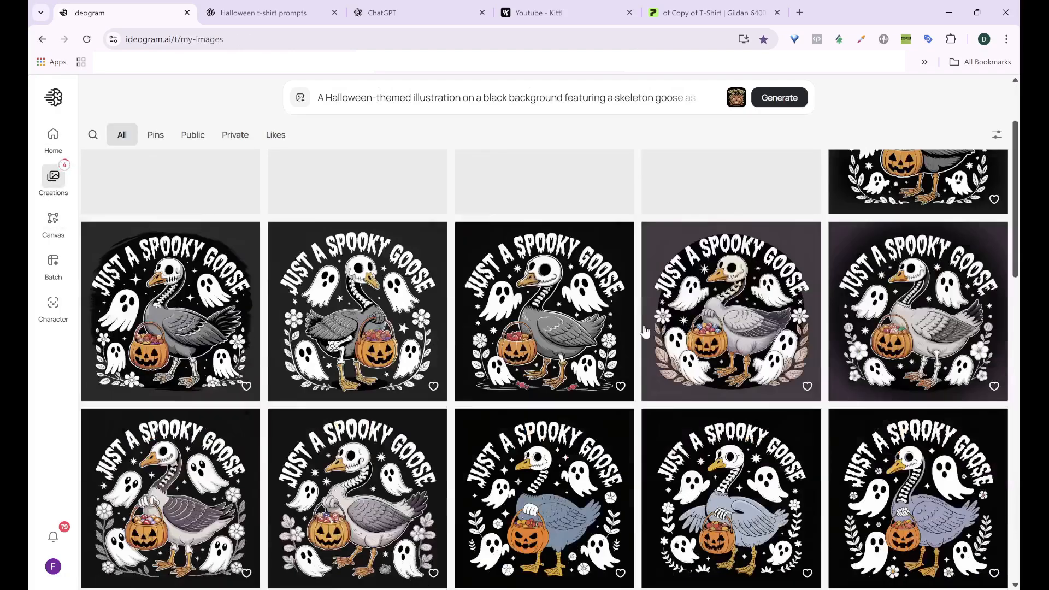
scroll(645, 331, "up", 6)
scroll(645, 332, "up", 2)
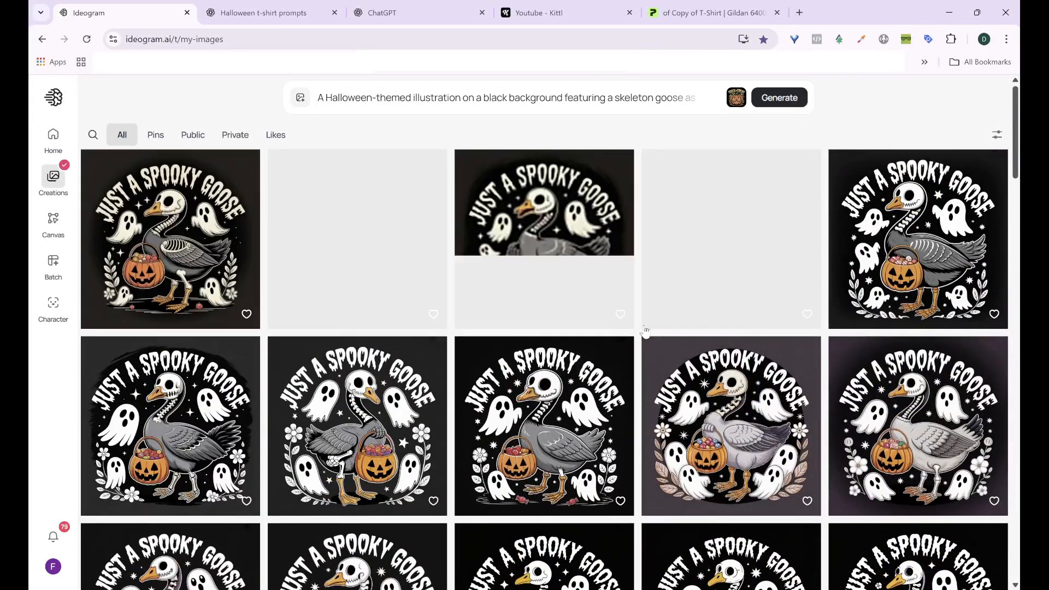
scroll(645, 332, "down", 3)
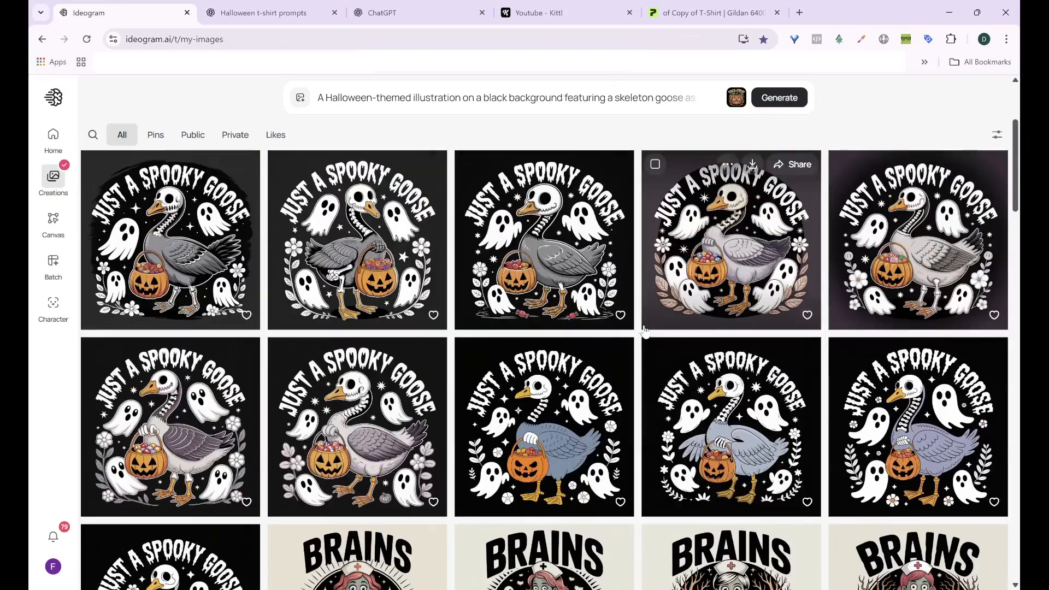
scroll(645, 332, "up", 2)
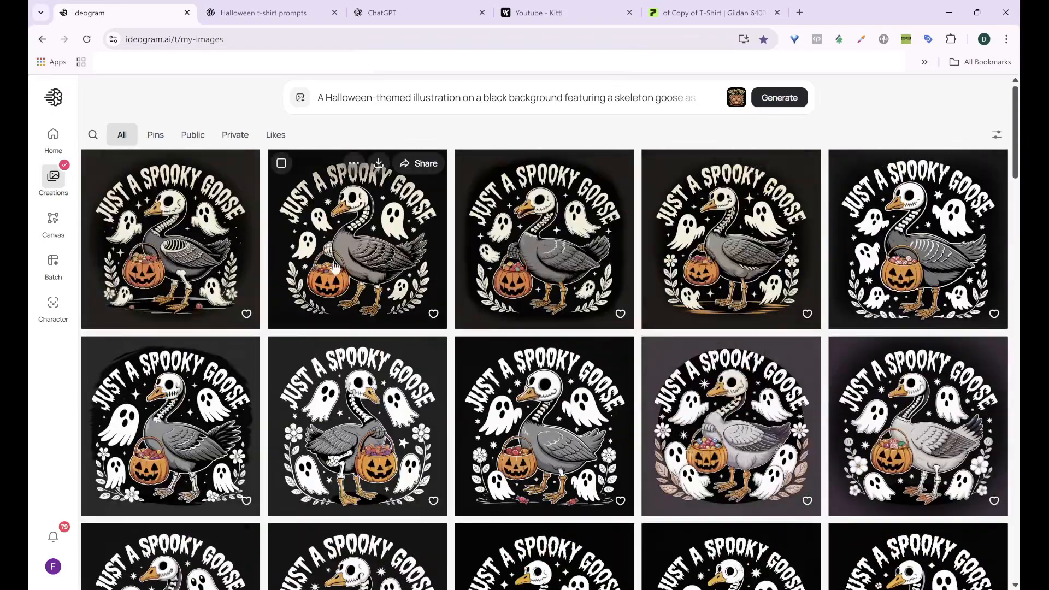
View the newest skeleton goose designs one by one at full size and return to the creations overview.
left_click(397, 245)
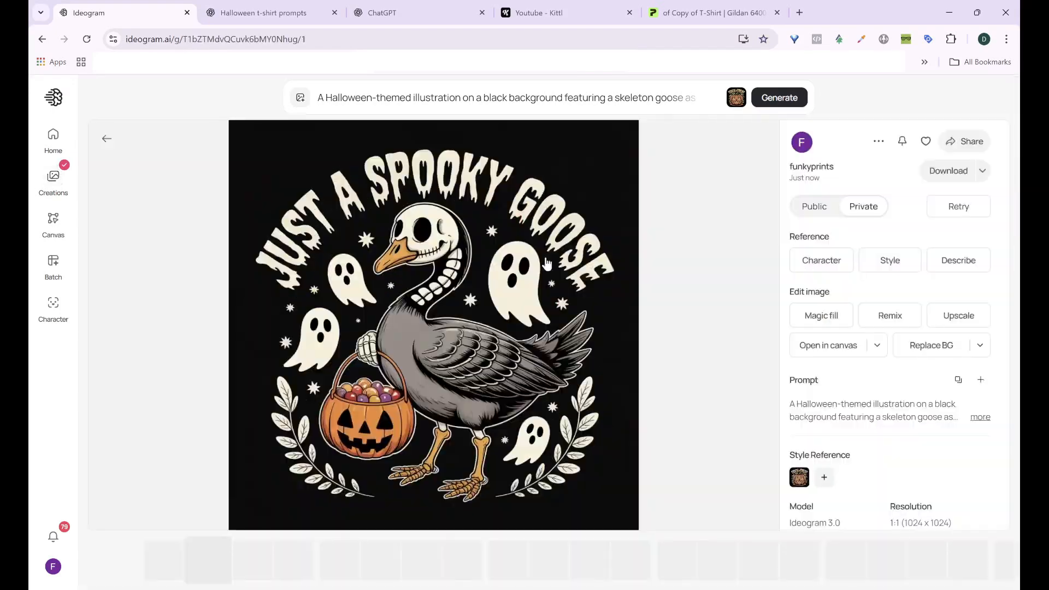
key("Right")
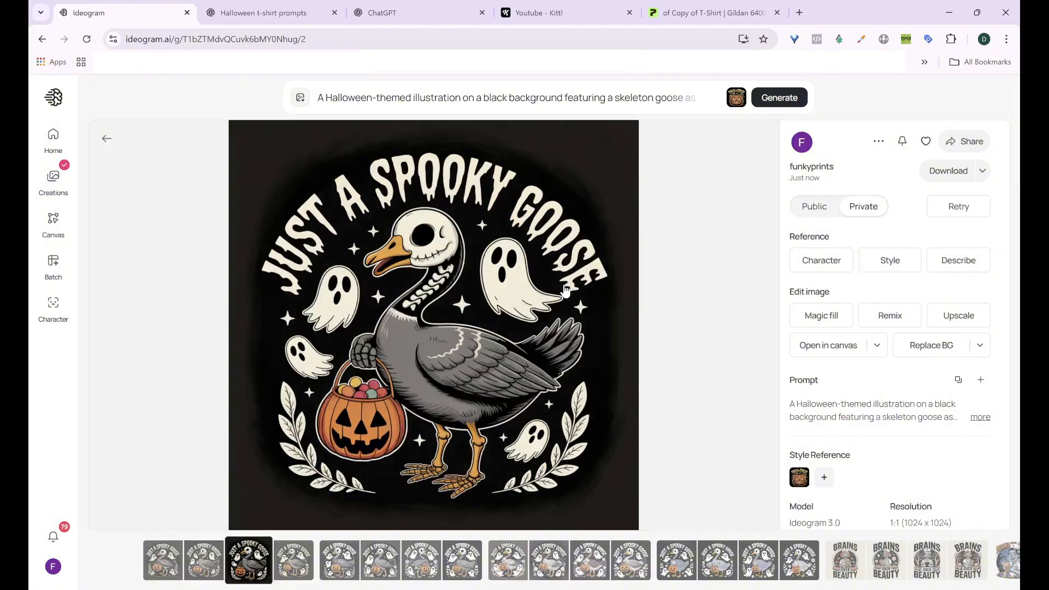
key("Right")
key("Right")
key("Left")
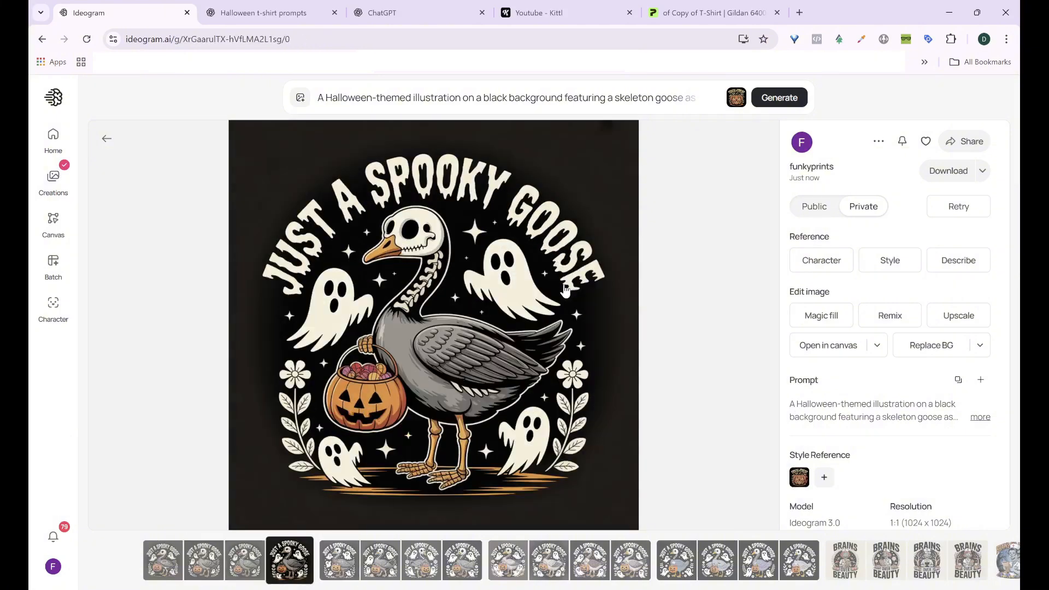
key("Left")
key("Left")
key("Left")
key("Escape")
Download the first beige "Brains Over Beauty" nurse design and the newest "Just a Spooky Goose" design.
scroll(644, 355, "down", 3)
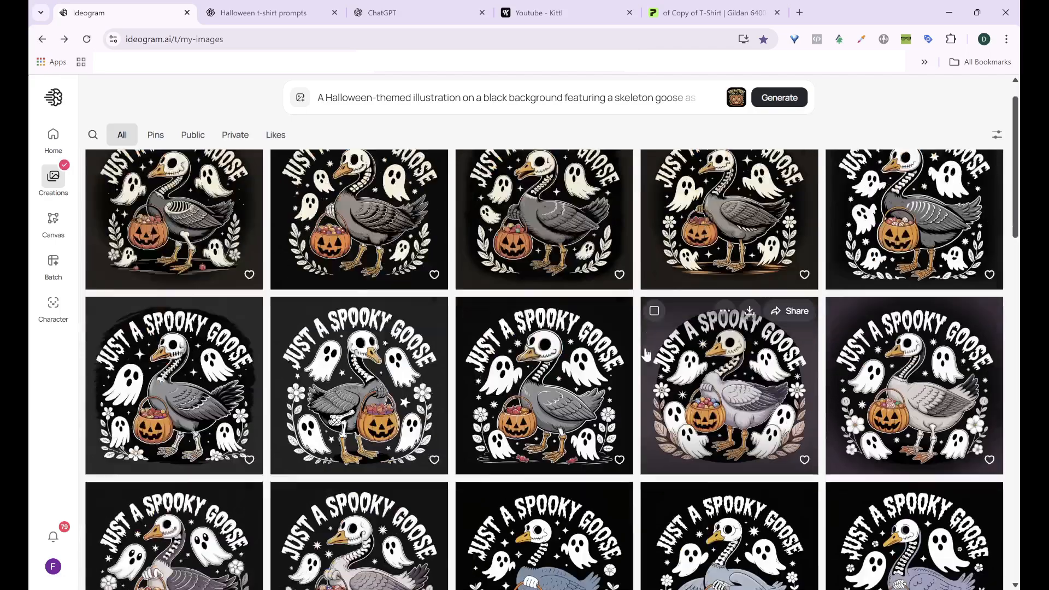
scroll(645, 354, "down", 3)
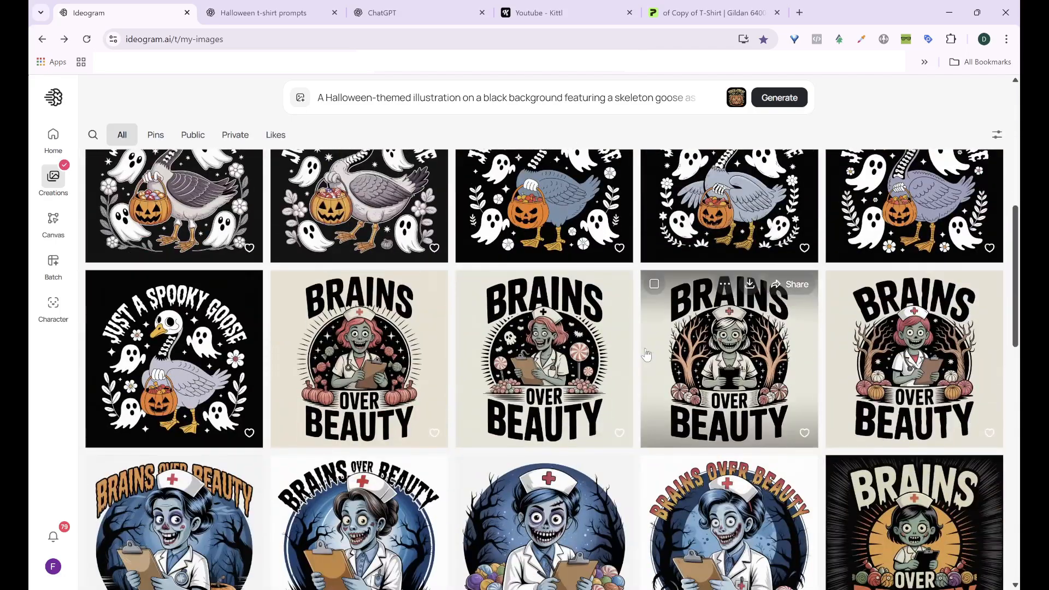
scroll(645, 354, "down", 3)
scroll(645, 354, "up", 3)
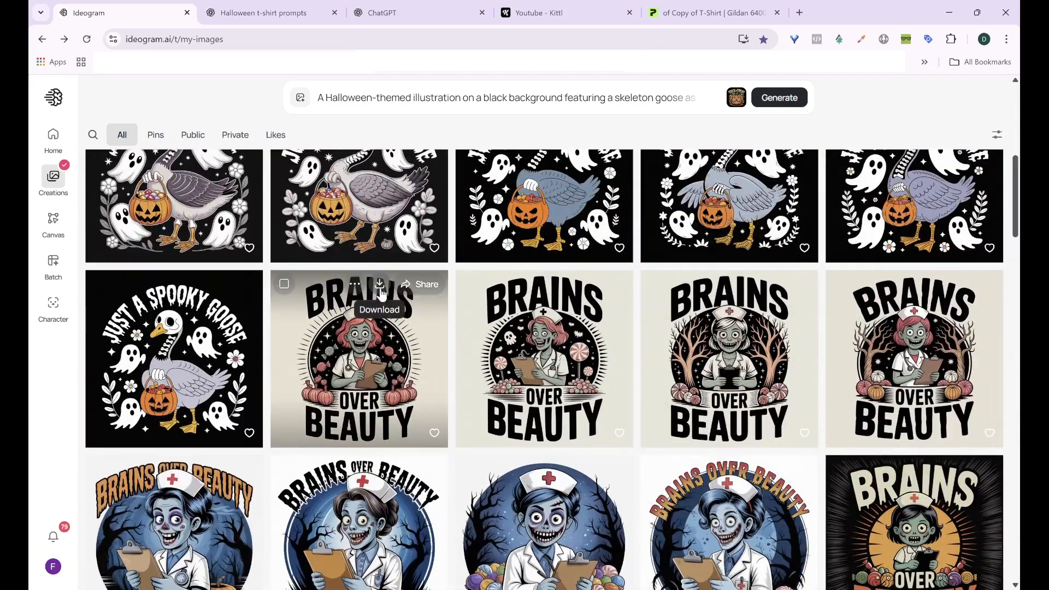
left_click(379, 283)
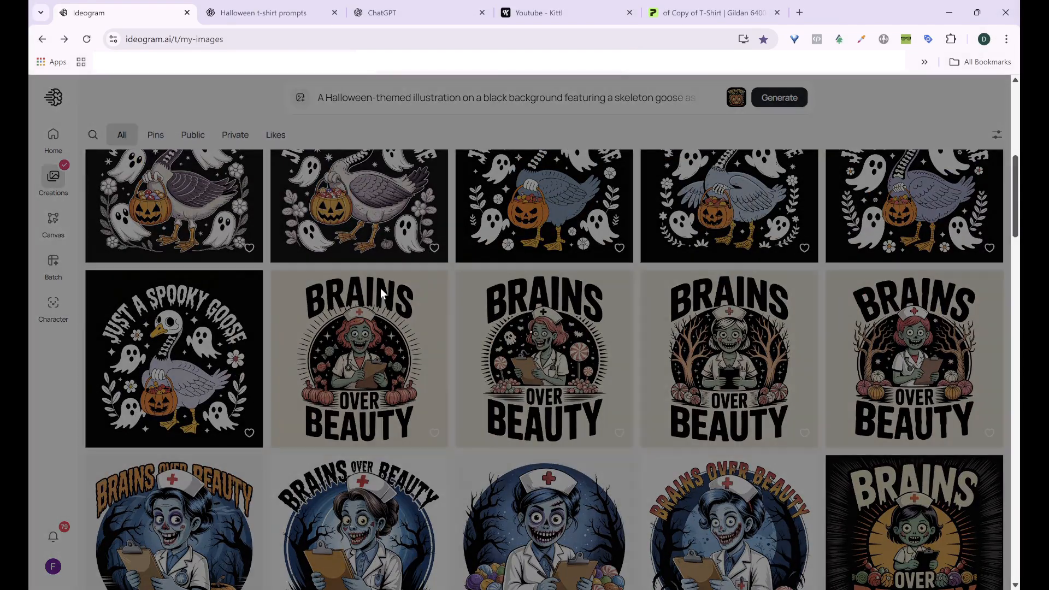
scroll(380, 294, "up", 5)
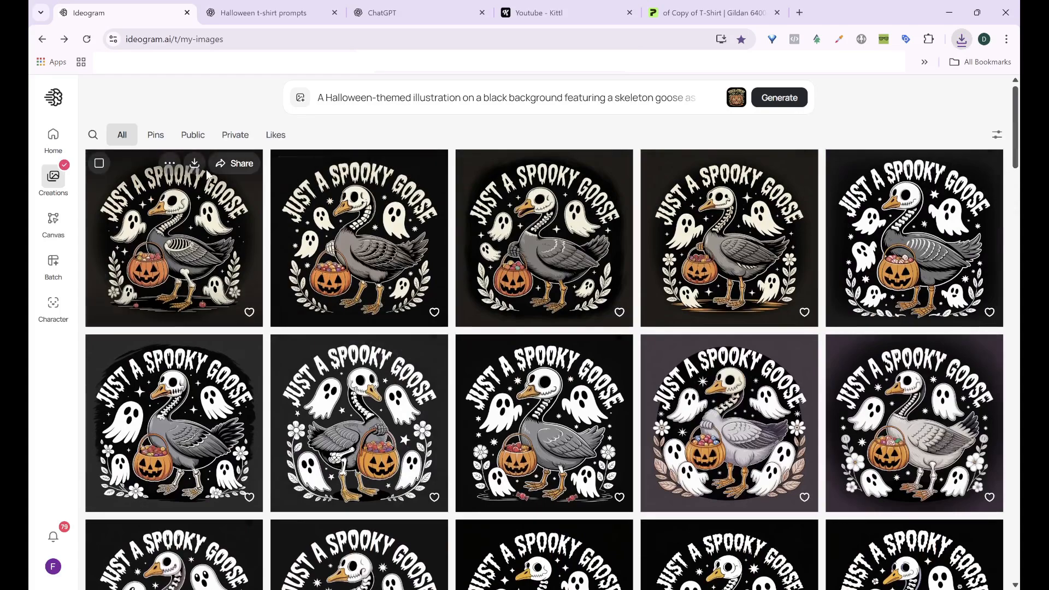
left_click(192, 165)
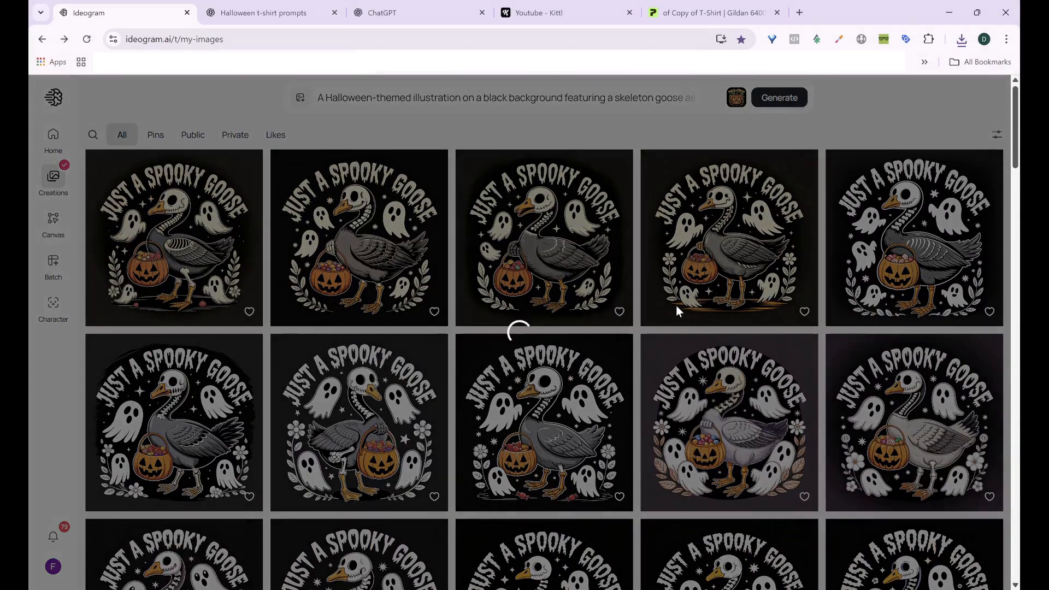
Download the blue "Brains Over Beauty" zombie nurse design with the black curved lettering and candy pile.
scroll(594, 308, "down", 8)
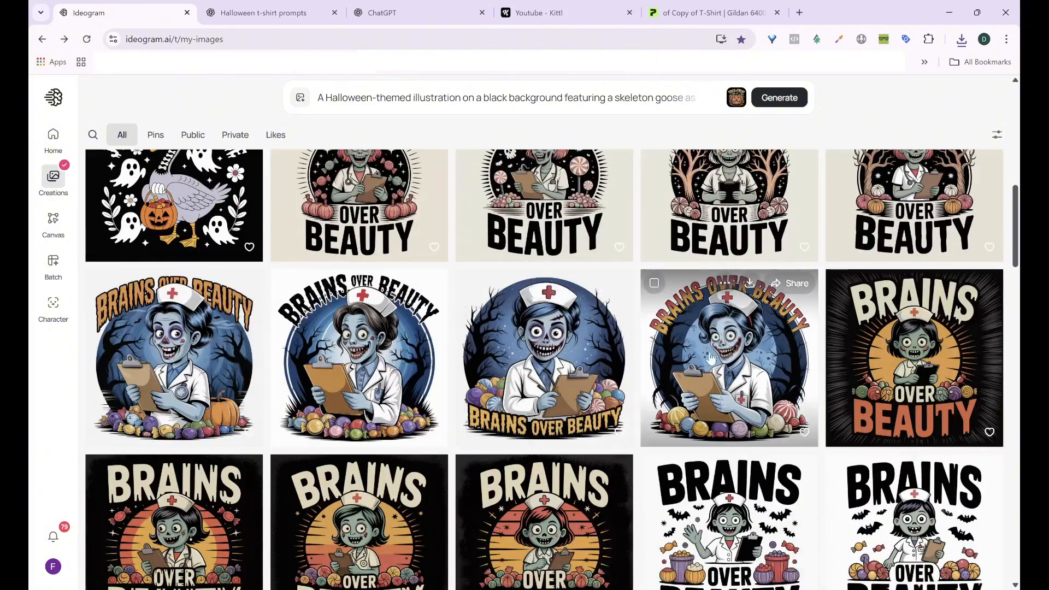
scroll(716, 360, "up", 1)
scroll(716, 358, "down", 2)
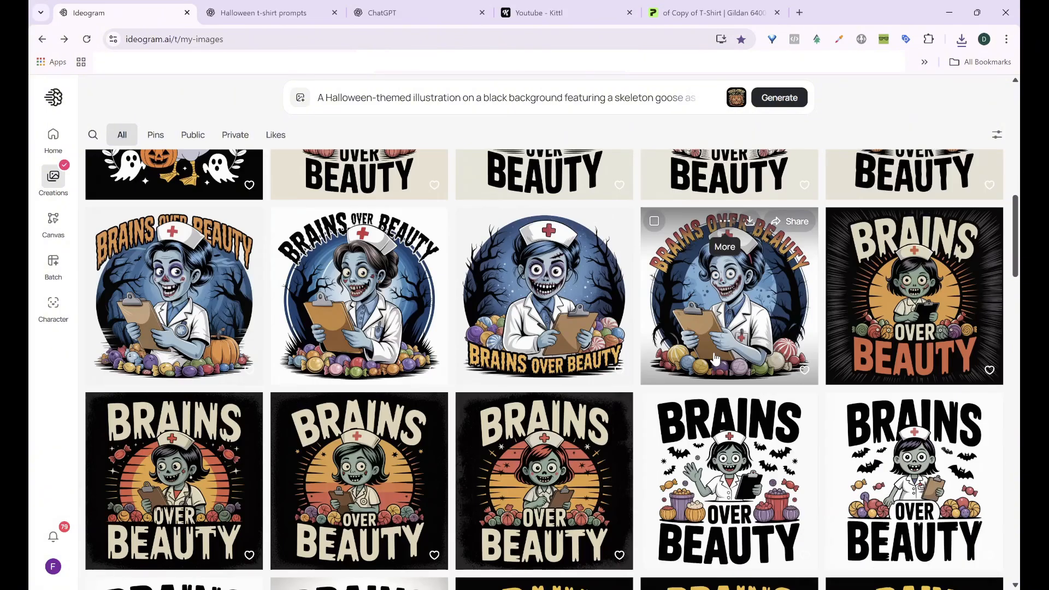
scroll(716, 358, "up", 2)
scroll(735, 416, "down", 1)
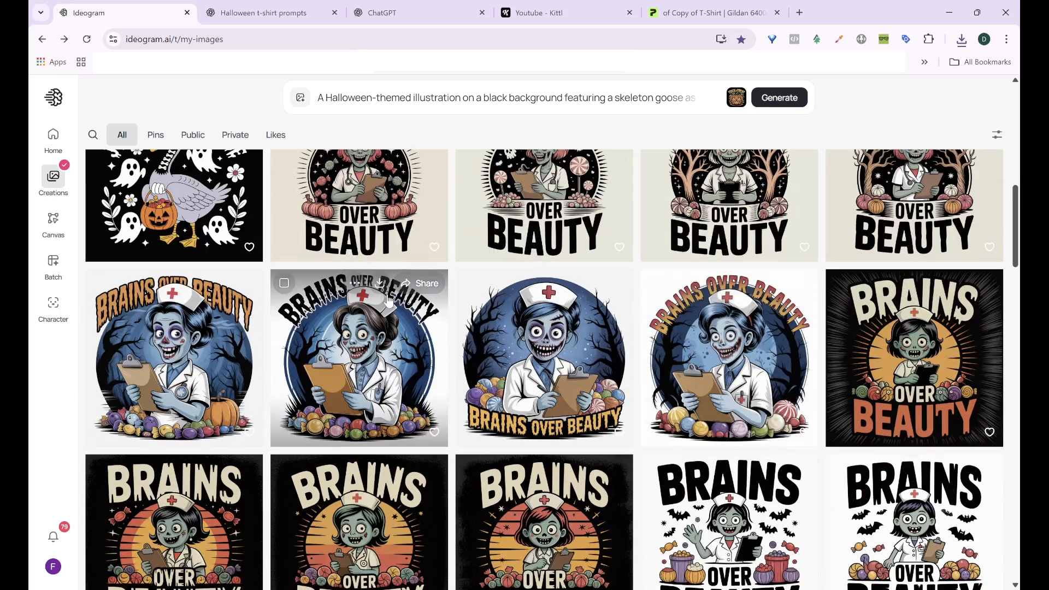
left_click(379, 285)
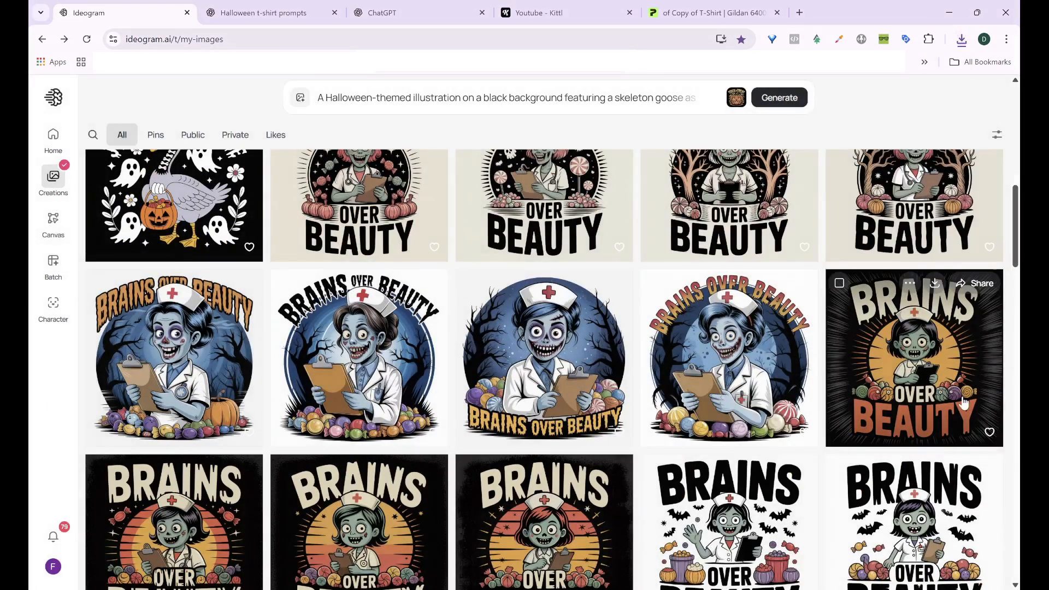
Find the black-background "Claw-Some Halloween Chef" designs among the creations and download the first one.
scroll(961, 405, "down", 3)
scroll(955, 402, "down", 10)
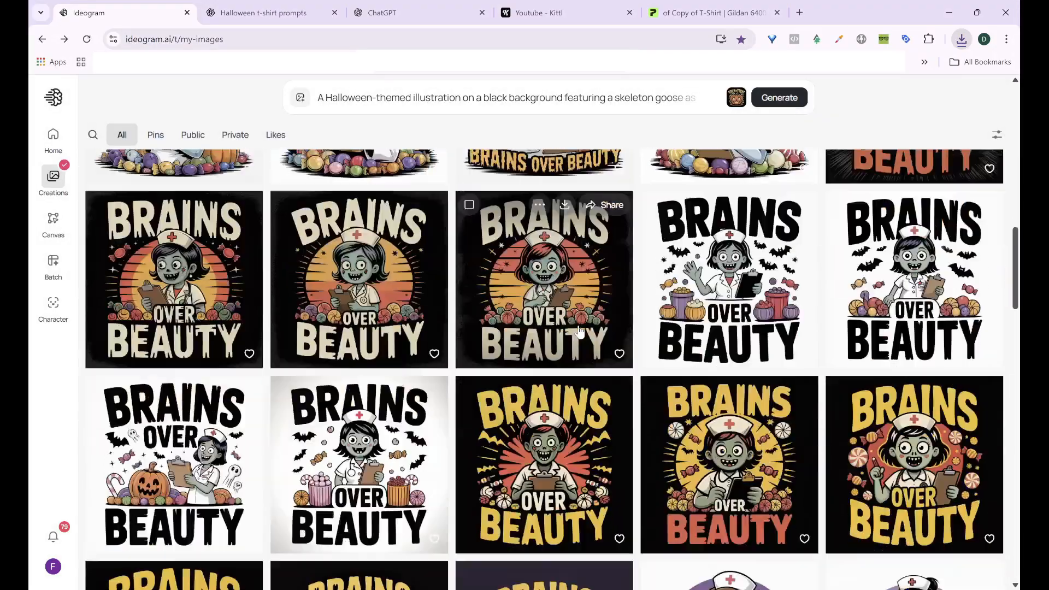
scroll(583, 331, "down", 3)
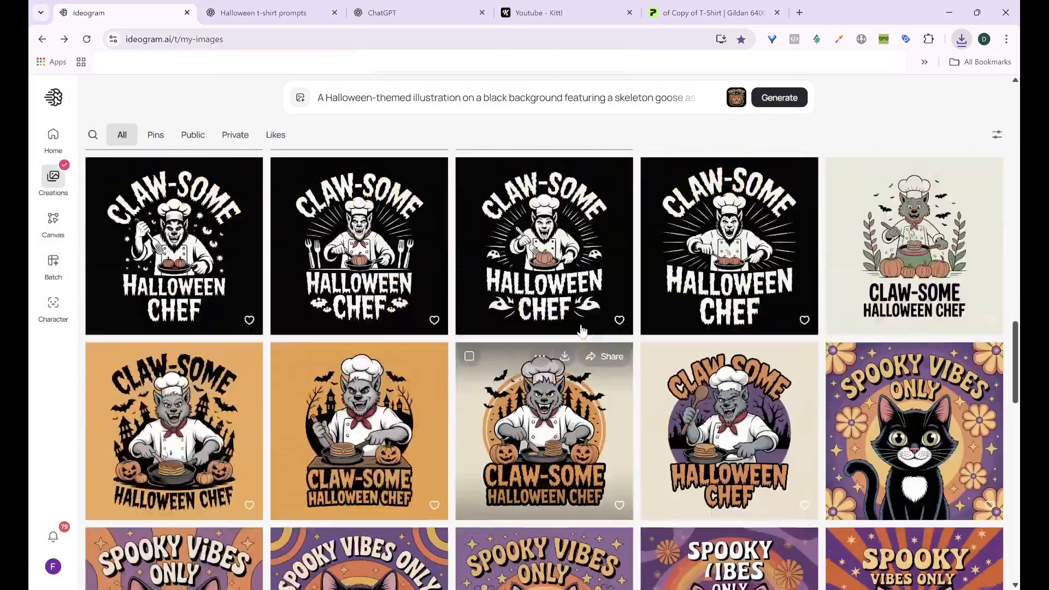
scroll(583, 330, "up", 6)
scroll(583, 330, "down", 3)
scroll(583, 330, "down", 3)
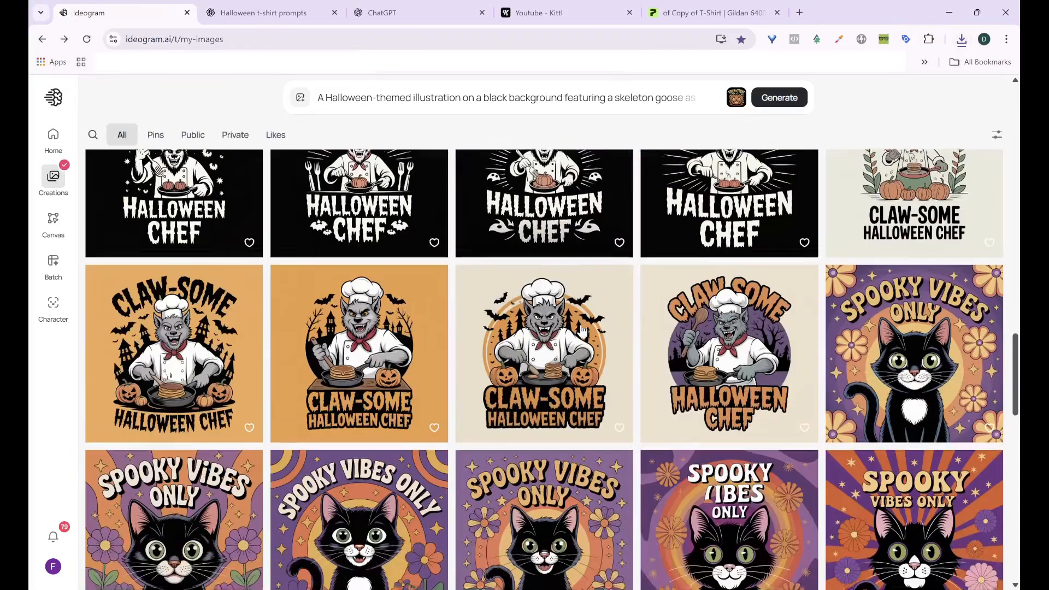
scroll(582, 330, "up", 6)
scroll(583, 331, "down", 3)
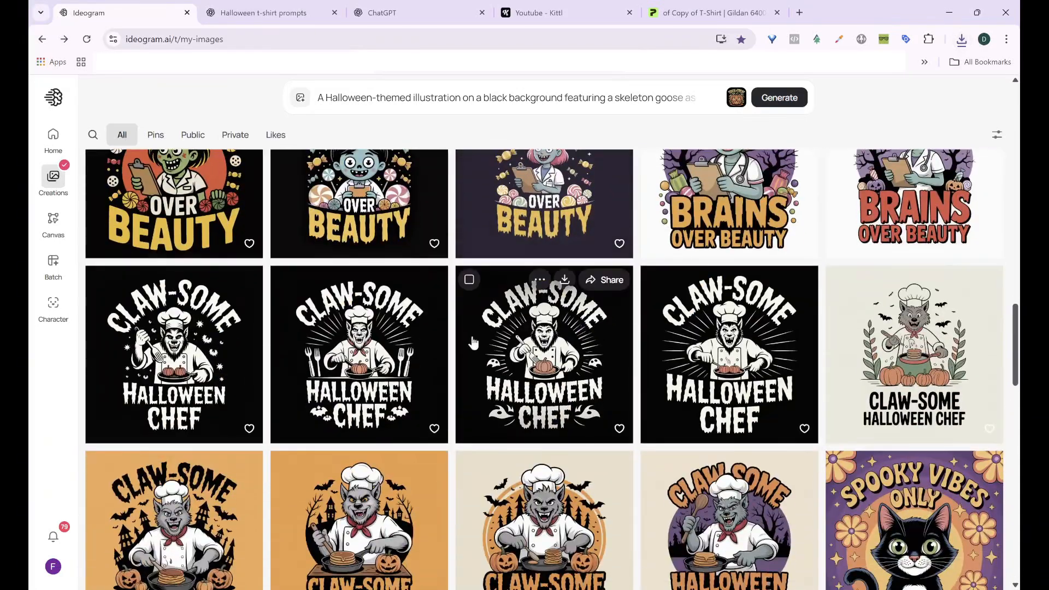
left_click(194, 283)
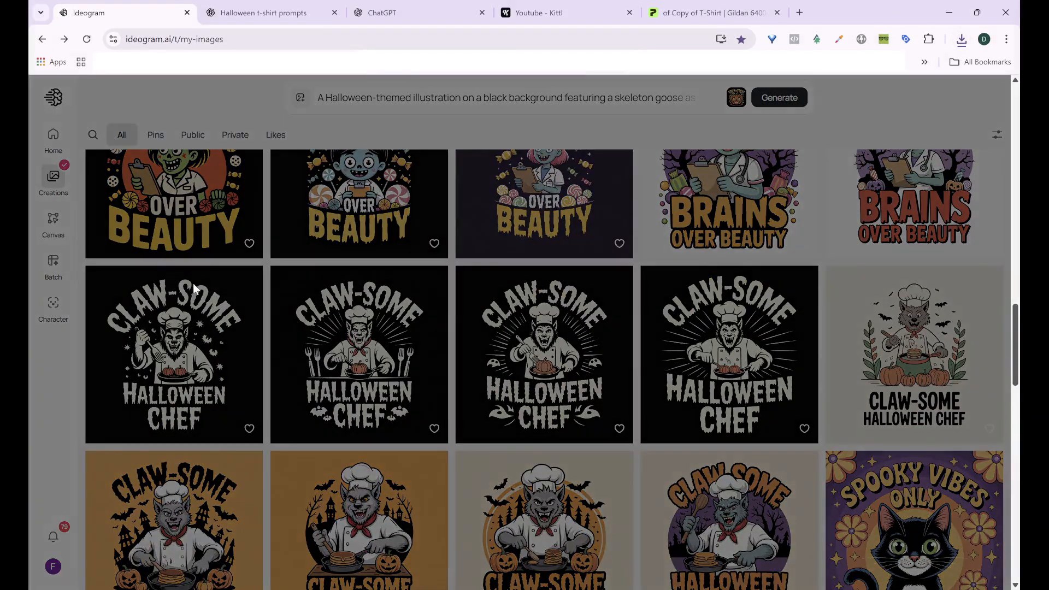
Switch to Kittl, place the downloaded designs on the Merch by Amazon T-Shirt artboard, and align their centres horizontally and vertically.
left_click(528, 16)
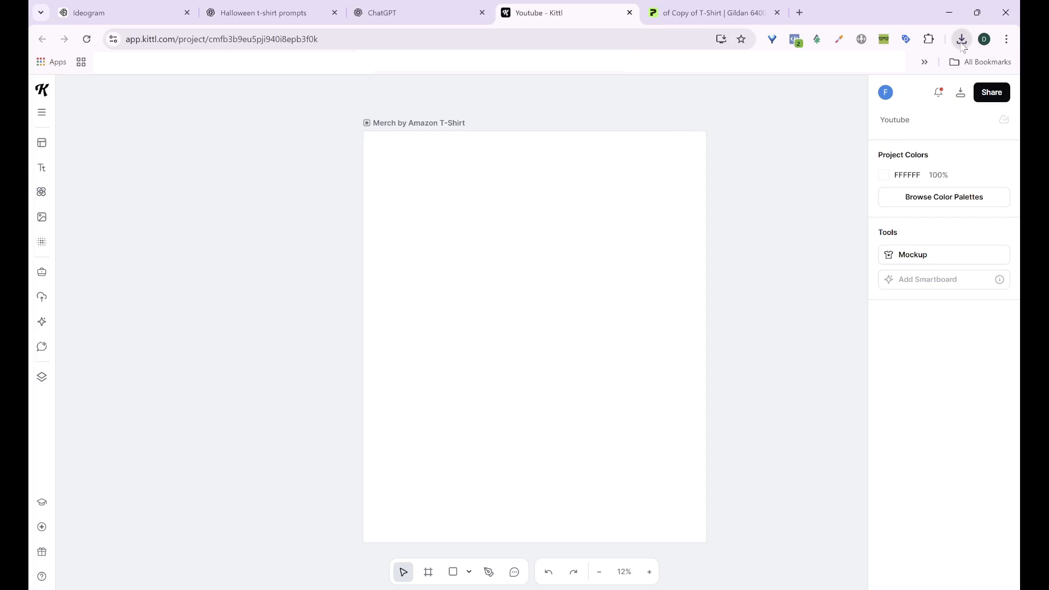
left_click_drag(963, 47, 566, 224)
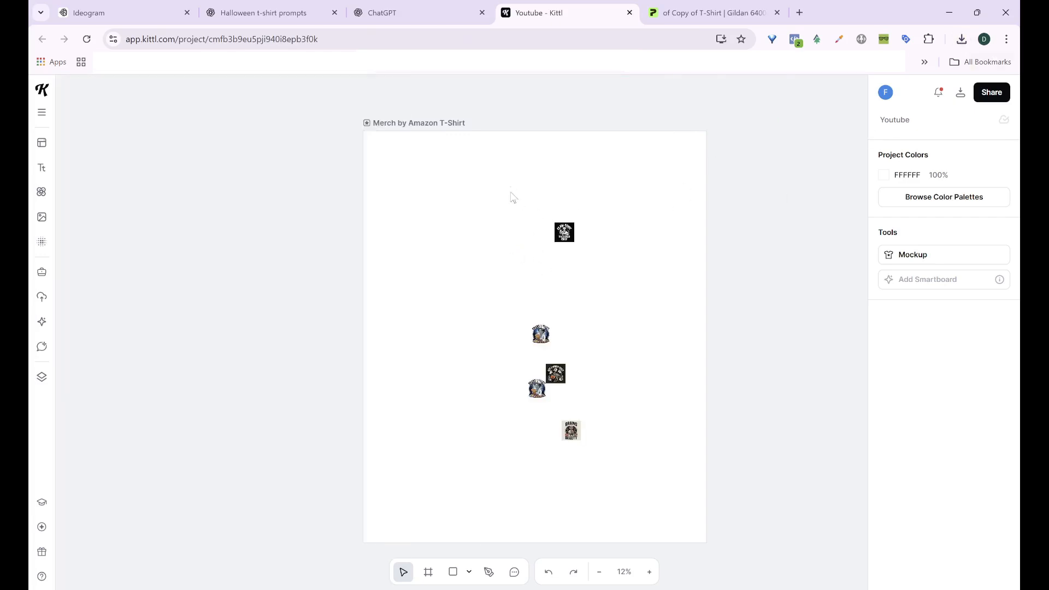
left_click_drag(510, 187, 664, 513)
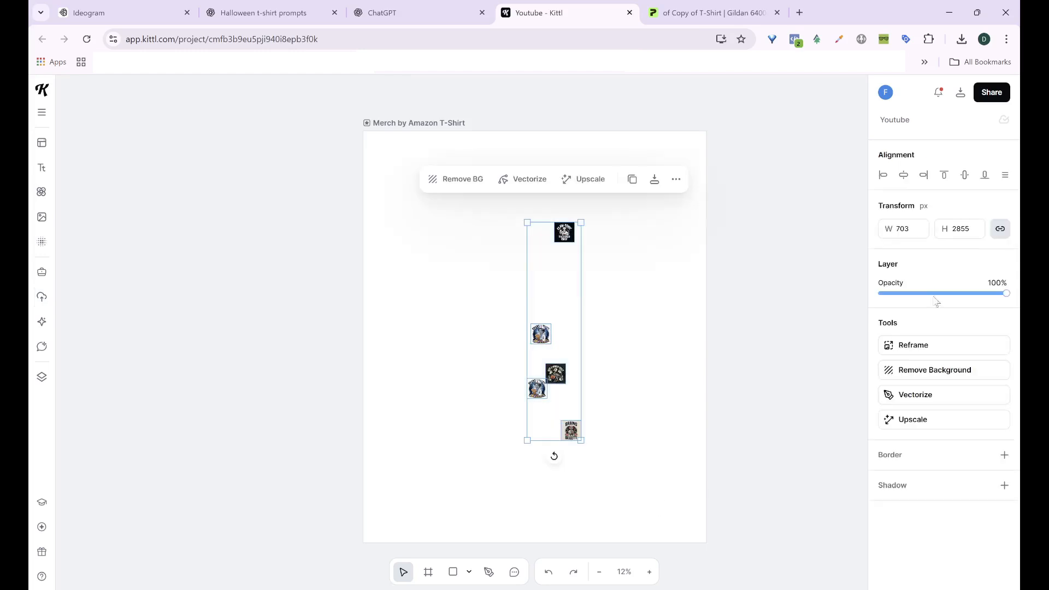
left_click(904, 175)
left_click(964, 175)
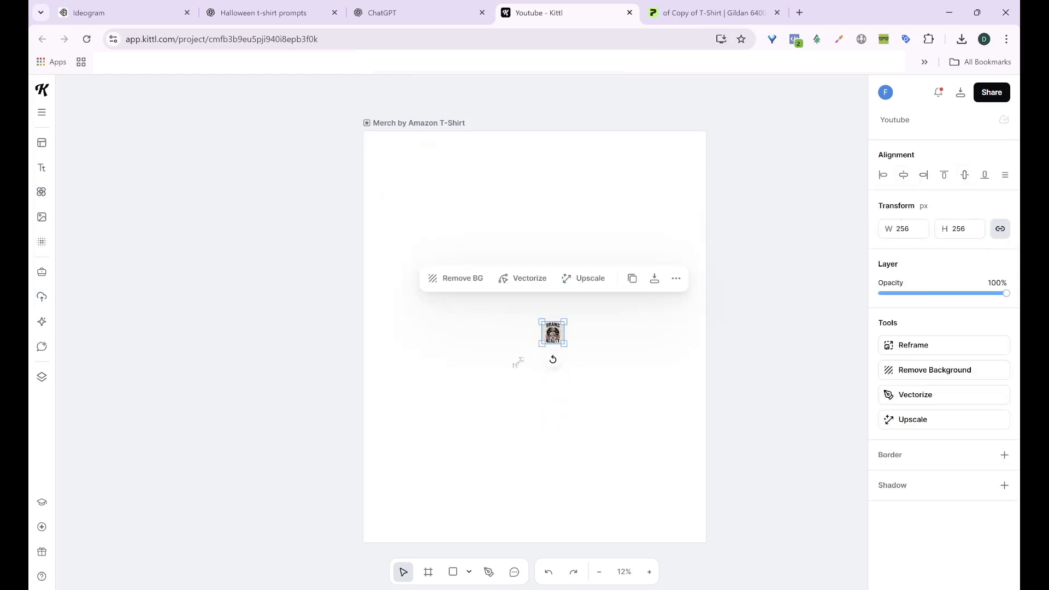
Enlarge the stacked designs together to about 3777 px wide and upscale them all.
left_click_drag(518, 363, 401, 483)
left_click_drag(565, 320, 680, 186)
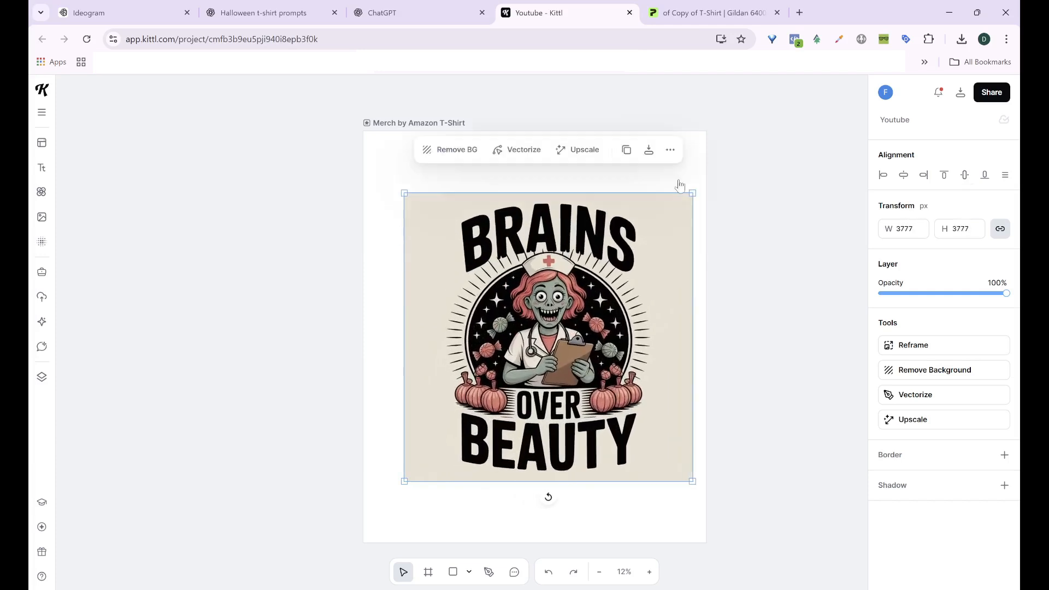
left_click(927, 427)
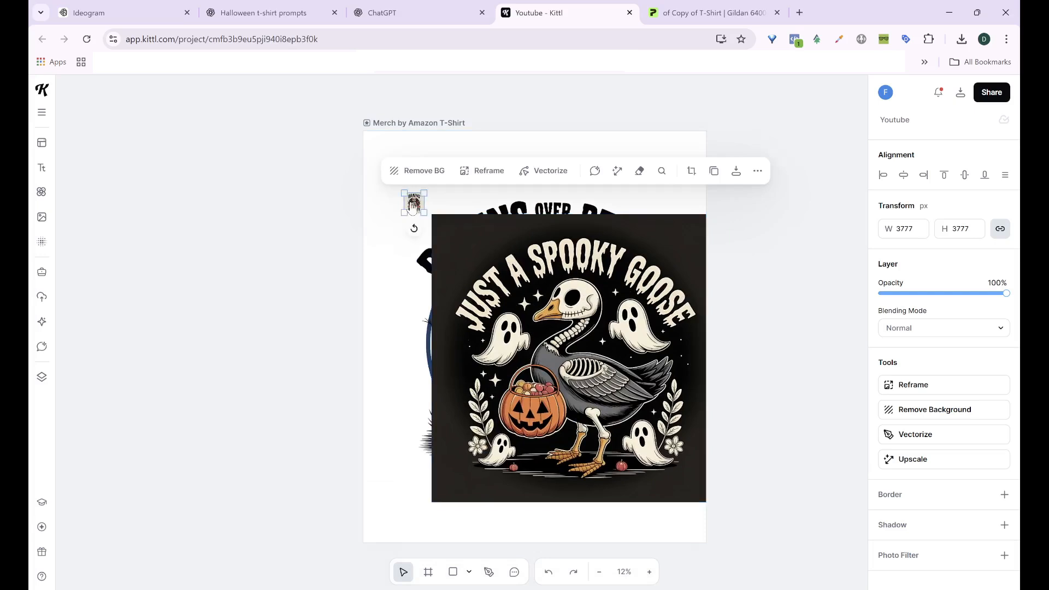
Enlarge the shrunken beige "Brains Over Beauty" image to about the size of the other designs and position it on the artboard.
left_click_drag(404, 213, 358, 284)
left_click_drag(394, 248, 585, 344)
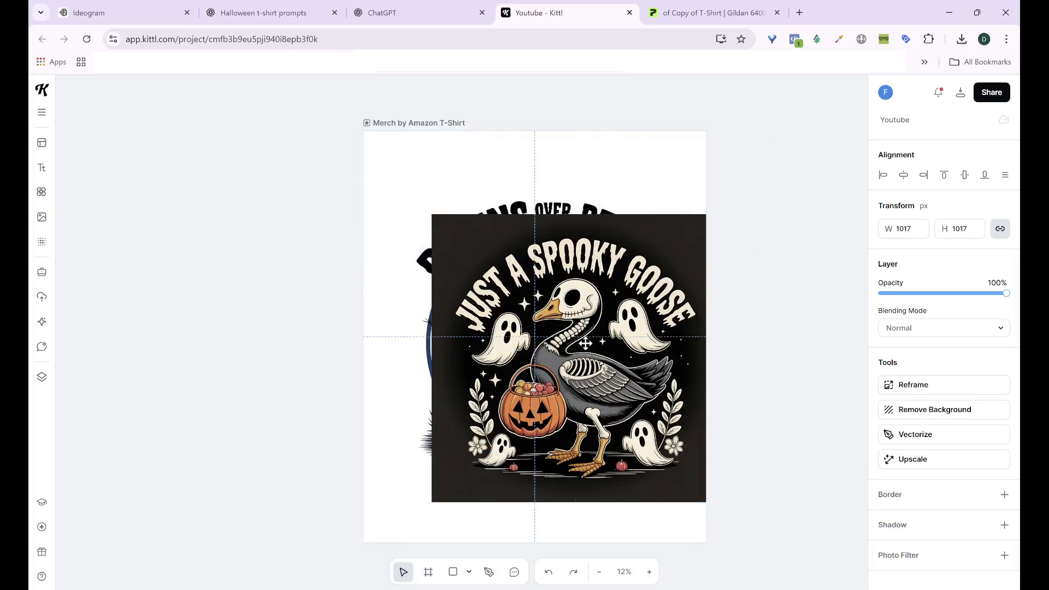
left_click(653, 209)
left_click_drag(603, 239, 383, 436)
Select all the stacked designs on the artboard and remove their backgrounds together.
left_click(375, 284)
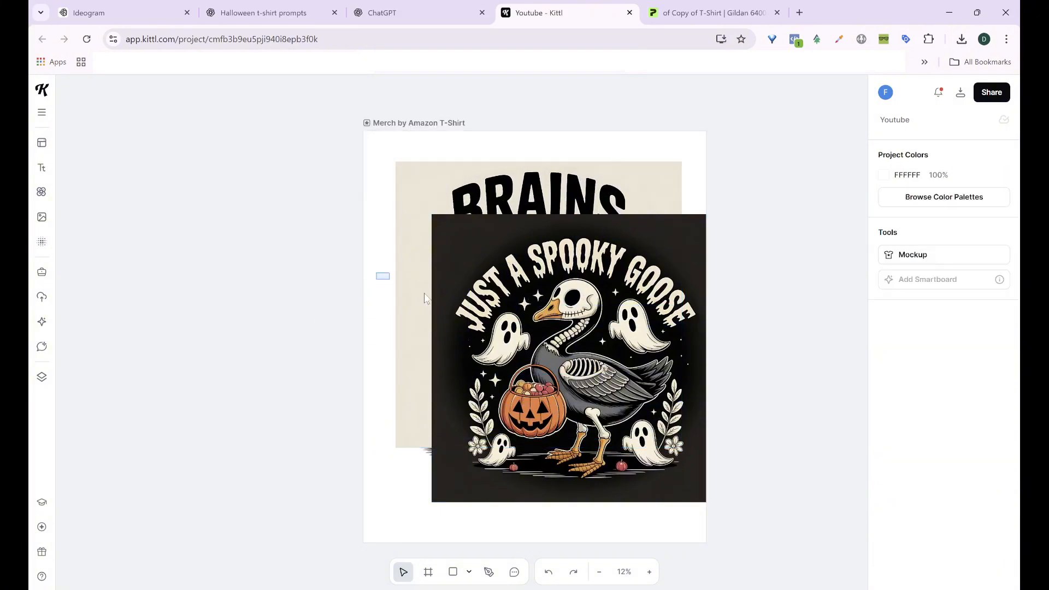
left_click(674, 413)
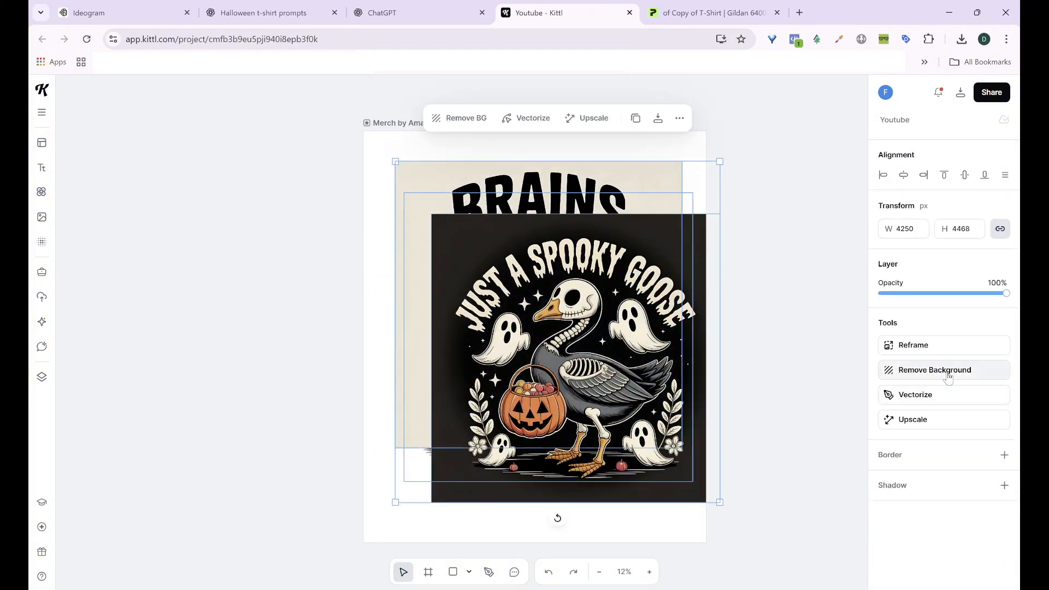
left_click(945, 370)
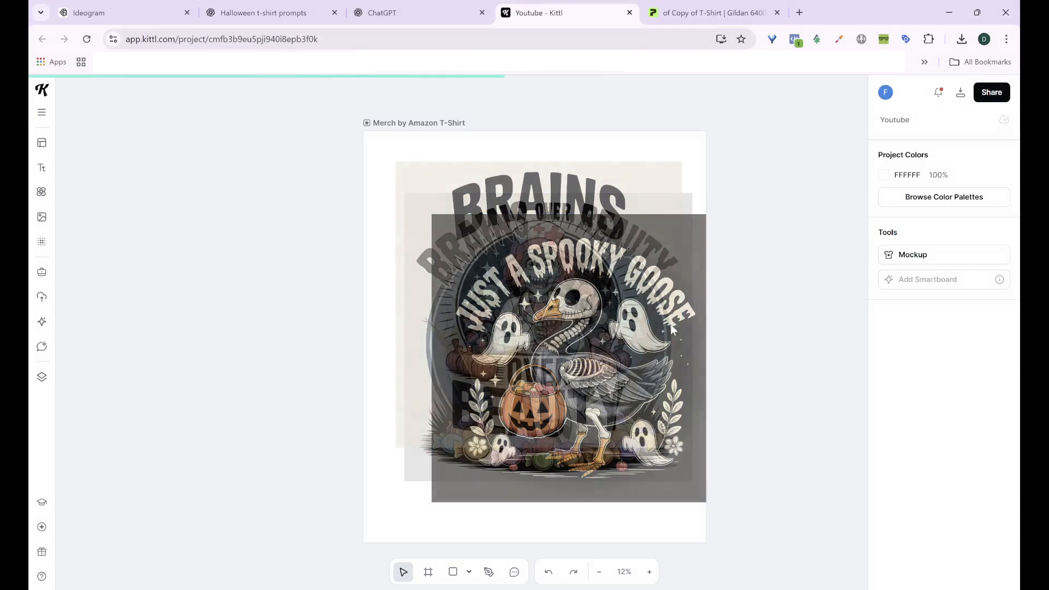
Spread the background-free designs around the artboard: blue nurse to its left, chef to its right, and goose below the nurse.
left_click_drag(599, 299, 263, 301)
left_click(552, 302)
left_click(750, 327)
left_click(534, 302)
left_click_drag(535, 302, 180, 264)
left_click_drag(563, 314, 880, 302)
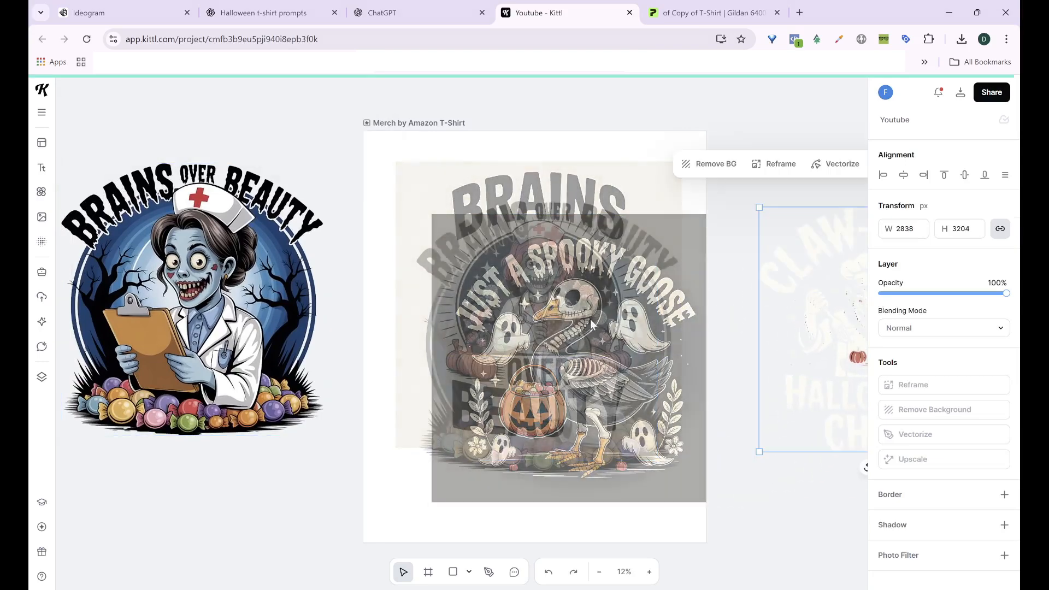
left_click(738, 312)
scroll(556, 218, "down", 2)
left_click_drag(556, 217, 189, 484)
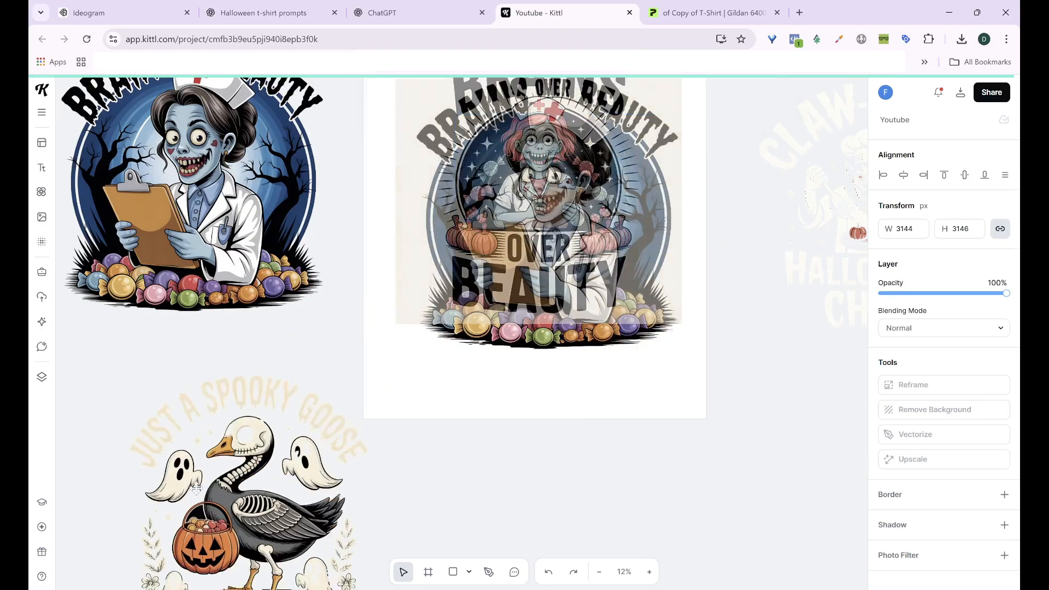
Move the second blue nurse design off the artboard to the empty canvas area below the chef design.
left_click_drag(571, 240, 847, 532)
scroll(564, 325, "up", 4)
scroll(563, 323, "down", 4)
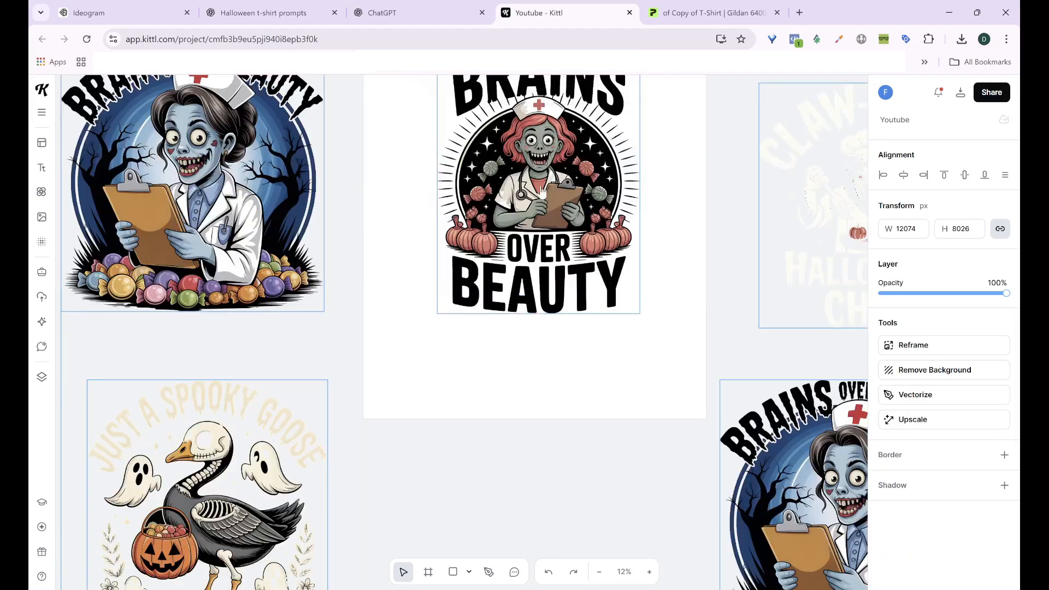
left_click(569, 383)
scroll(568, 360, "up", 4)
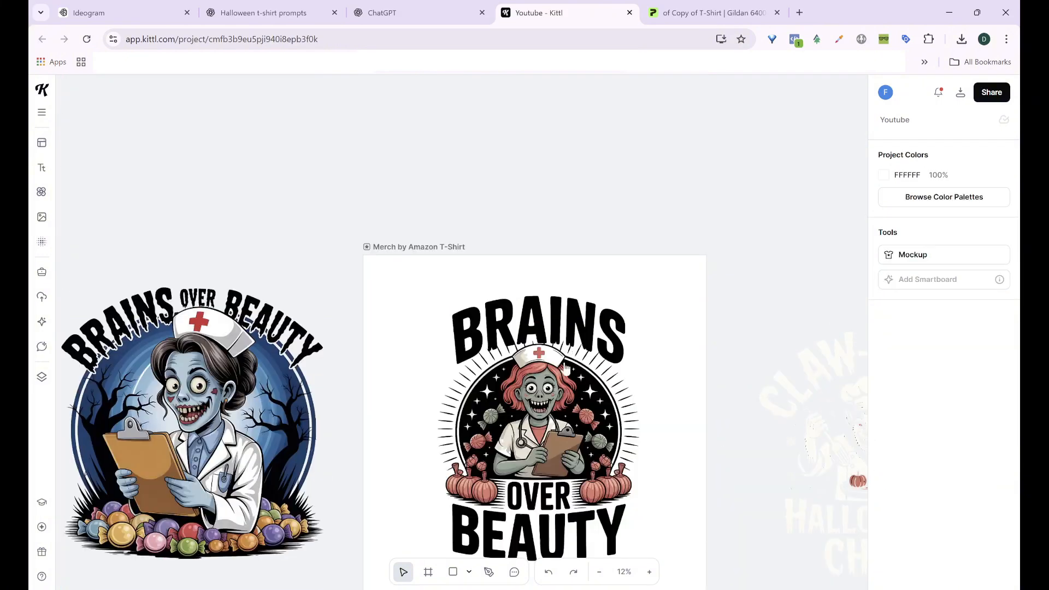
Enlarge the pink-haired nurse design to about 3661 × 4811 px and centre it horizontally on the artboard.
left_click(568, 332)
scroll(568, 332, "down", 4)
left_click_drag(438, 314, 396, 395)
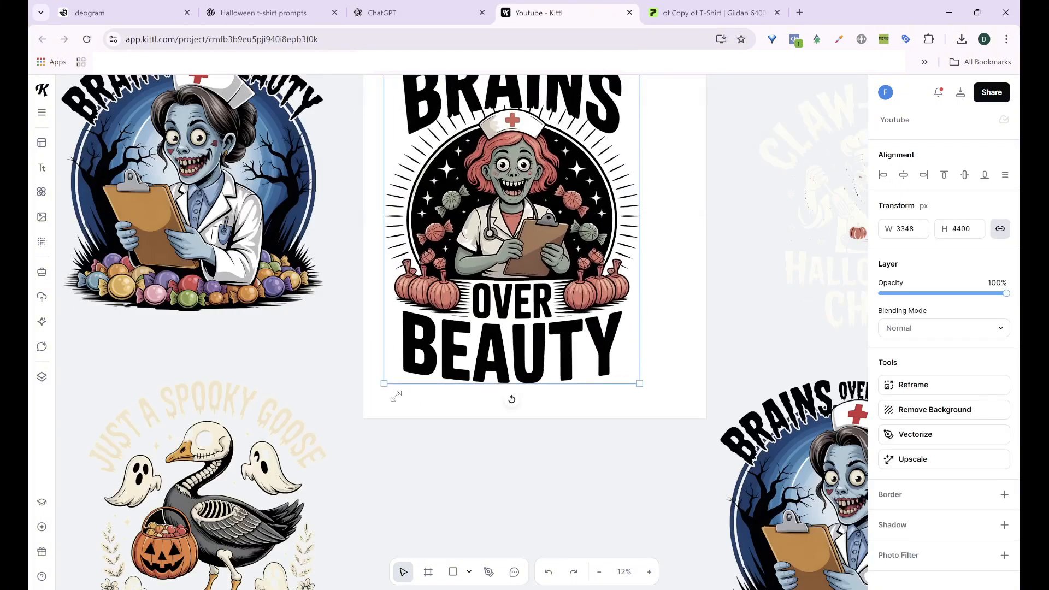
left_click_drag(640, 384, 664, 416)
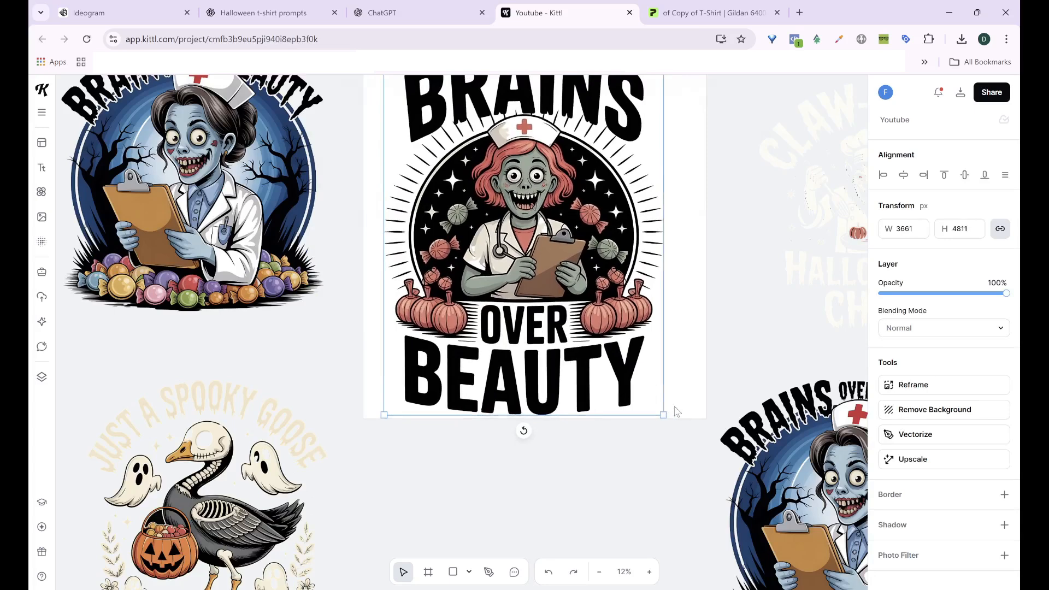
scroll(619, 373, "up", 4)
left_click_drag(605, 332, 606, 262)
scroll(672, 183, "down", 2)
scroll(578, 267, "down", 2)
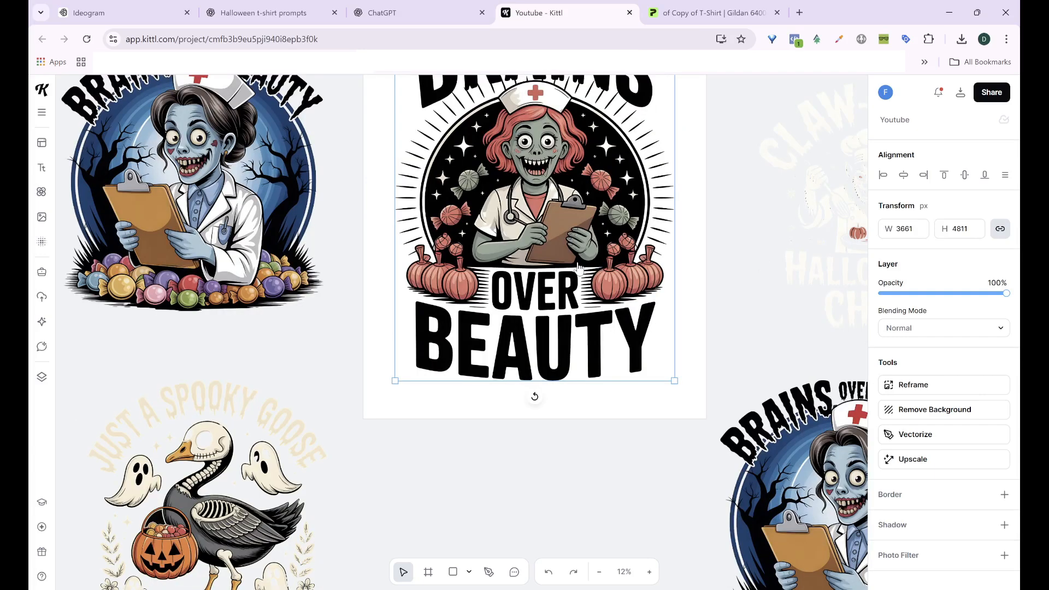
Move the chef design and the second blue nurse to the empty canvas left of the artboard, beyond the first blue nurse.
scroll(578, 267, "up", 4)
scroll(607, 309, "down", 2)
left_click_drag(826, 294, 805, 362)
scroll(786, 358, "down", 3)
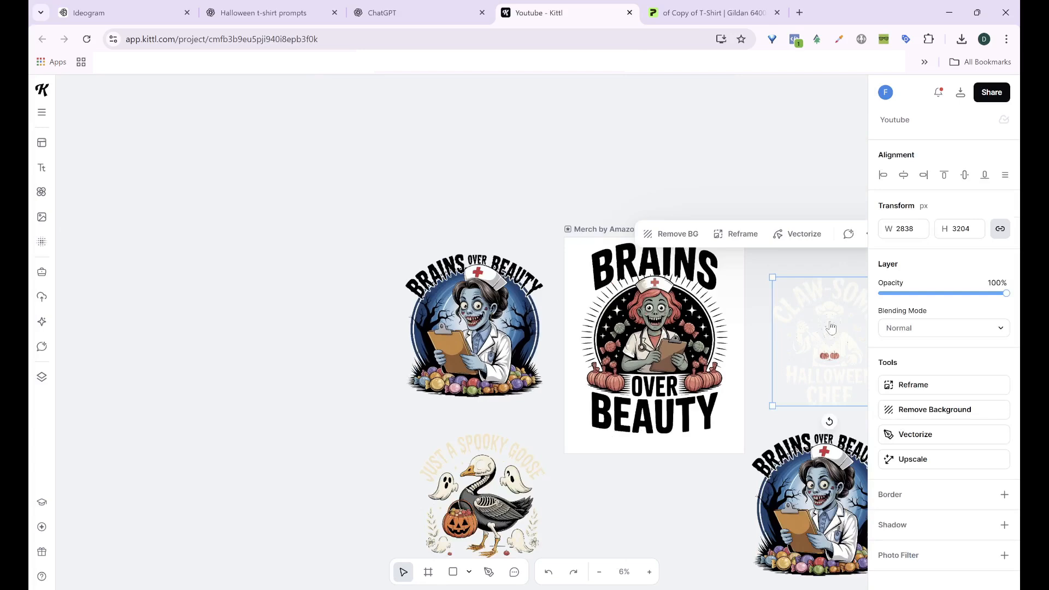
left_click_drag(839, 327, 329, 144)
left_click_drag(791, 479, 276, 355)
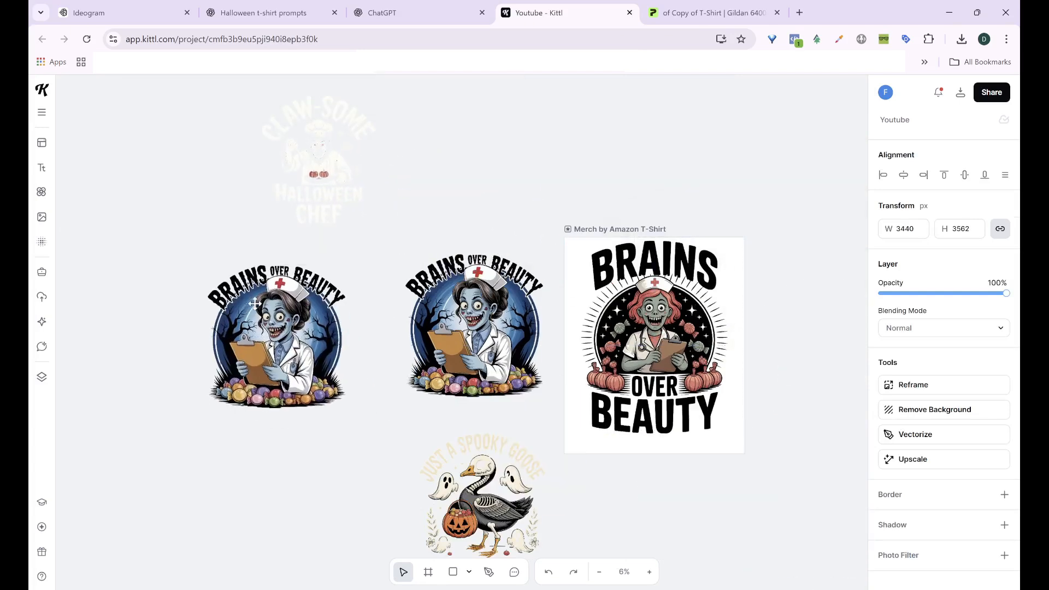
Duplicate the Merch by Amazon T-Shirt artboard four times.
left_click(576, 226)
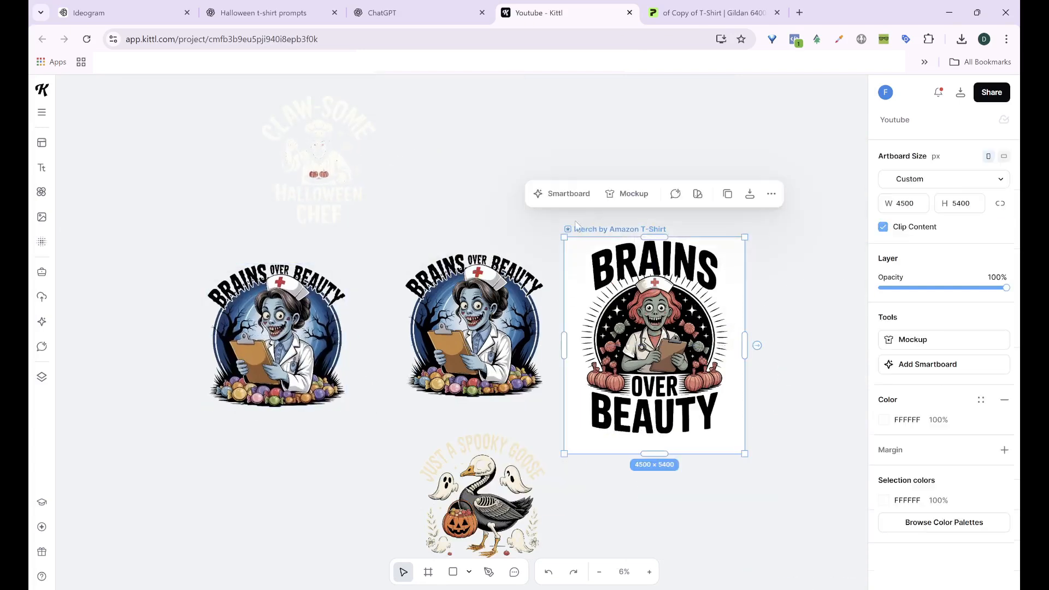
left_click(728, 195)
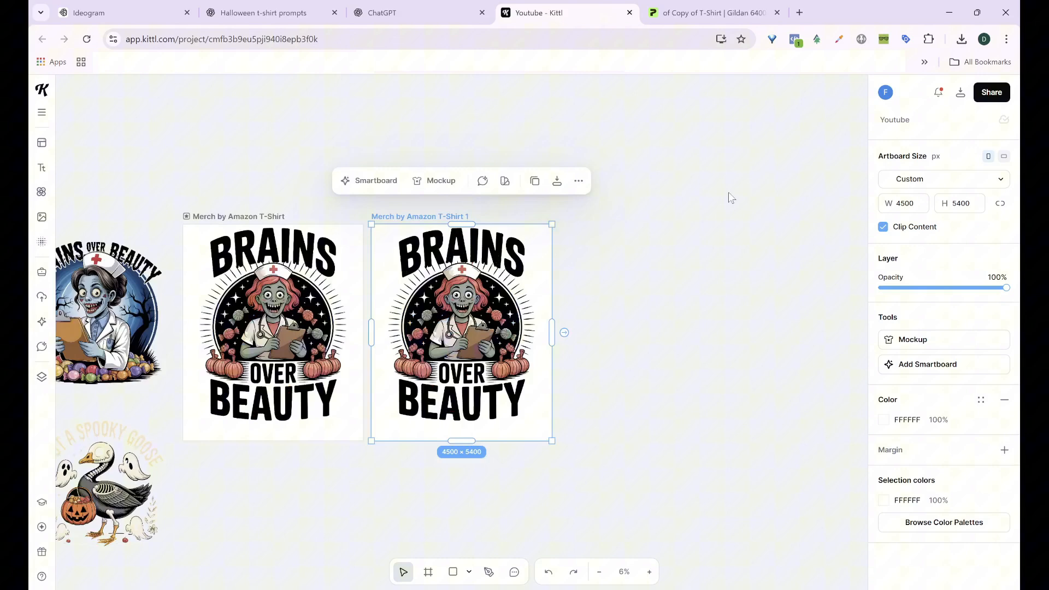
left_click(535, 182)
left_click(536, 181)
left_click(537, 182)
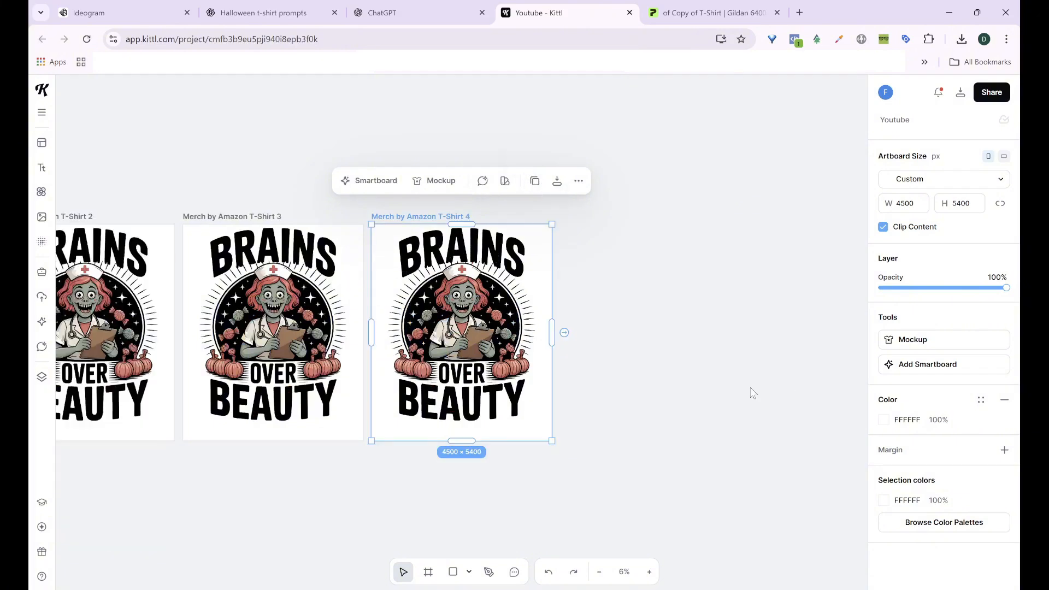
left_click(735, 405)
Delete the pink-haired nurse design from each of the four duplicated artboards.
left_click_drag(457, 508, 900, 441)
left_click(348, 216)
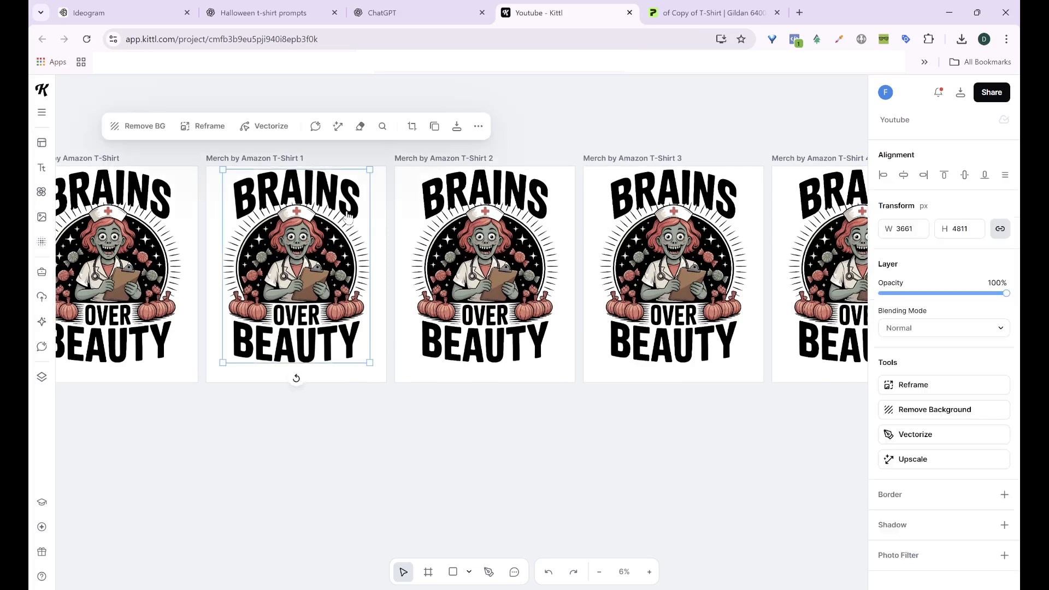
key("Delete")
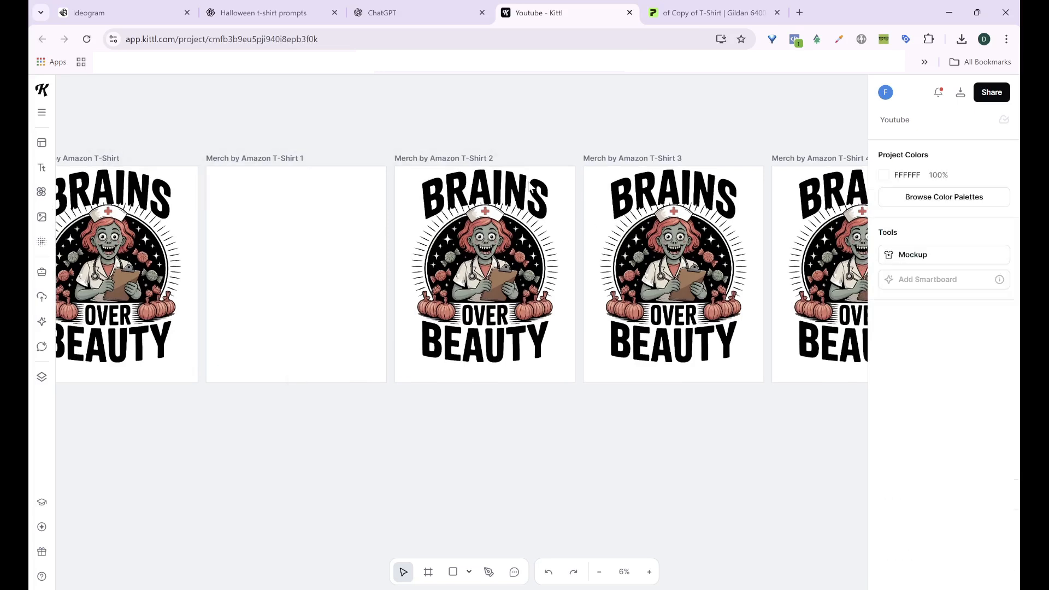
left_click(516, 191)
key("Delete")
left_click(678, 208)
key("Delete")
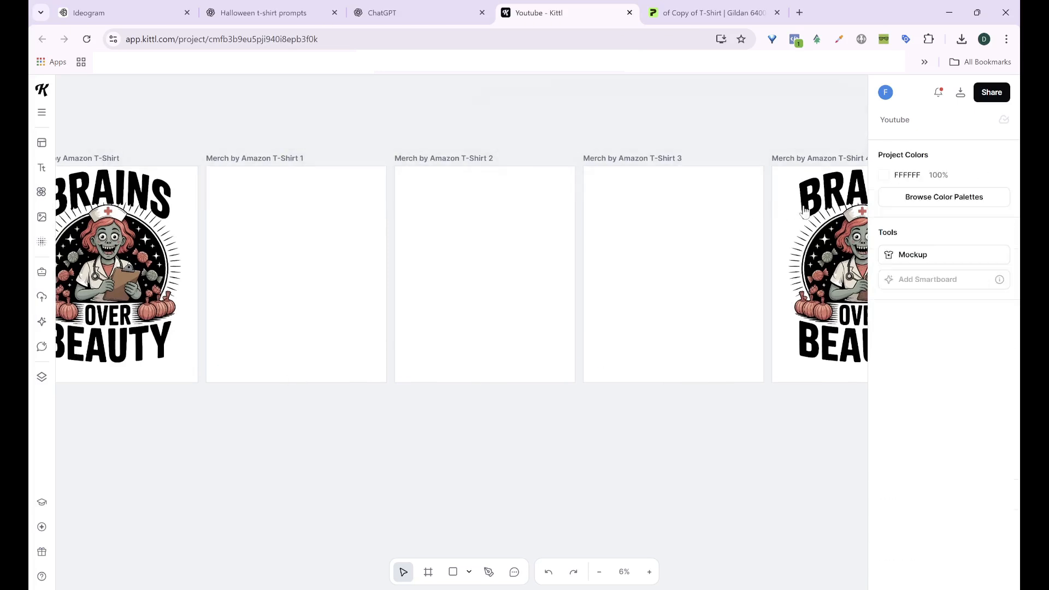
left_click(804, 211)
key("Delete")
scroll(600, 454, "down", 3)
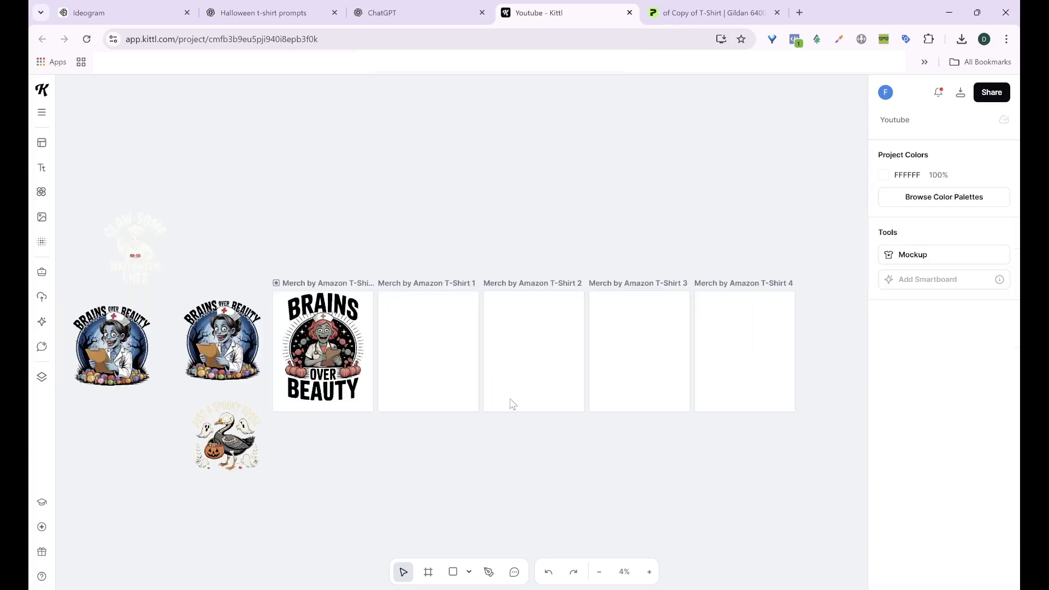
Rearrange the blank artboards so numbers 2 and 3 form a second row and number 4 sits beside number 1.
left_click_drag(528, 284, 323, 424)
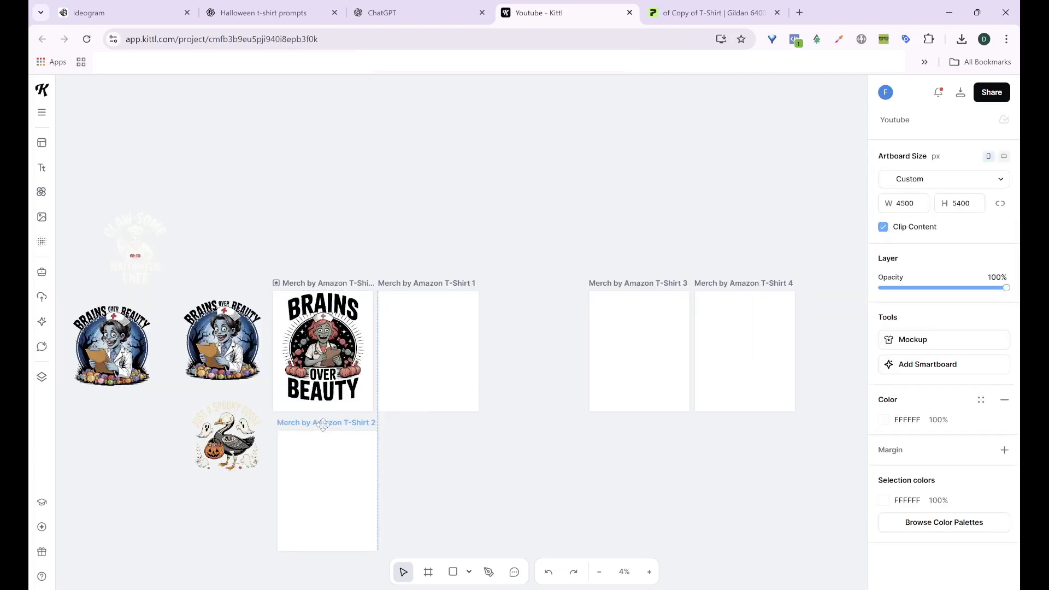
left_click_drag(628, 284, 424, 425)
left_click_drag(725, 284, 516, 284)
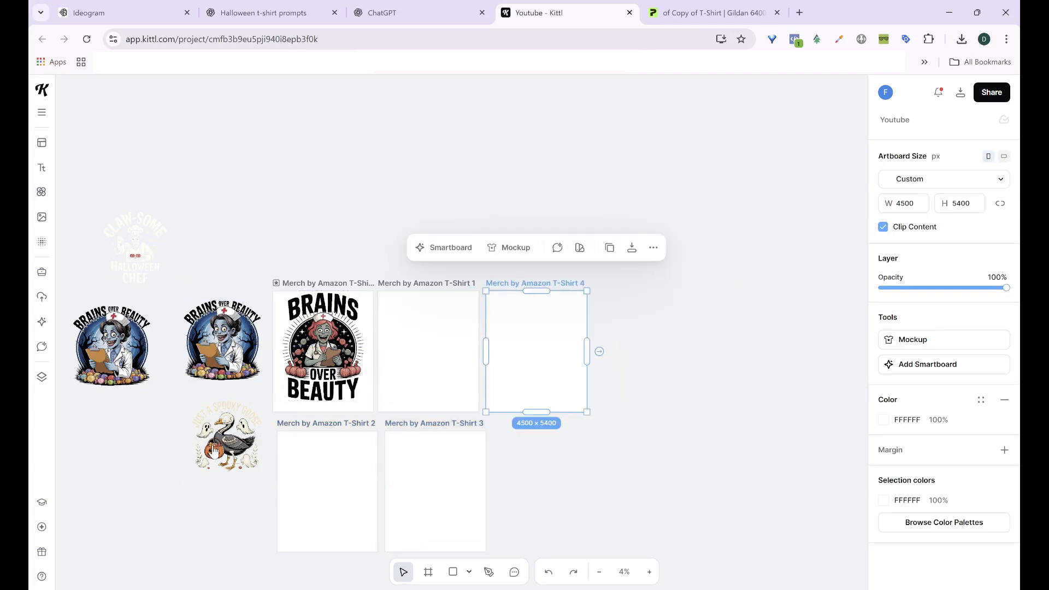
Place the goose on artboard 1, the blue nurses on artboards 2 and 3, and the chef on artboard 4, aligning artboard 2 under the first.
left_click_drag(215, 451, 530, 355)
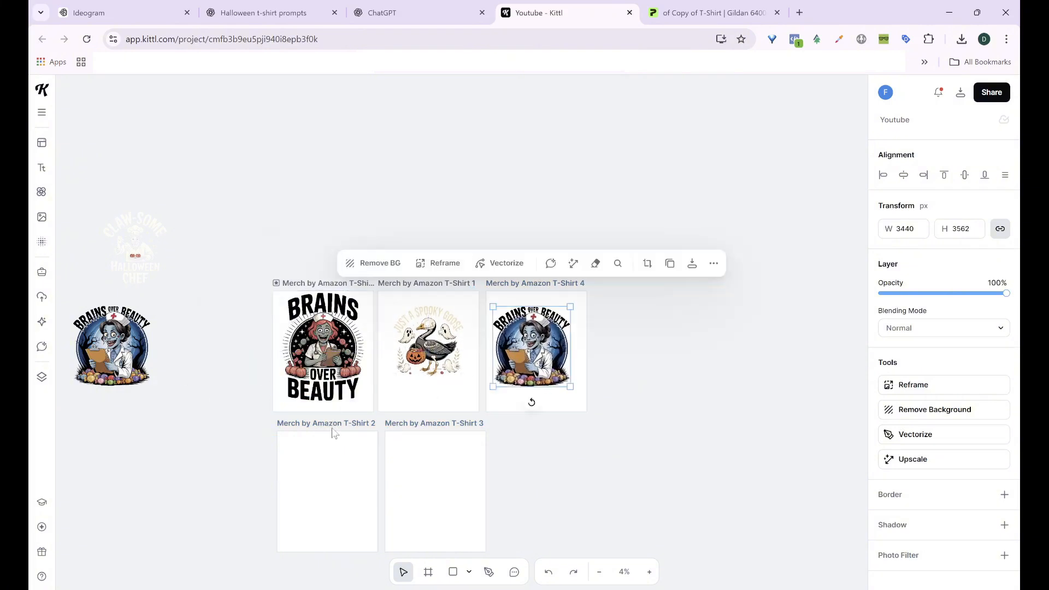
left_click_drag(332, 424, 327, 424)
left_click_drag(112, 345, 440, 465)
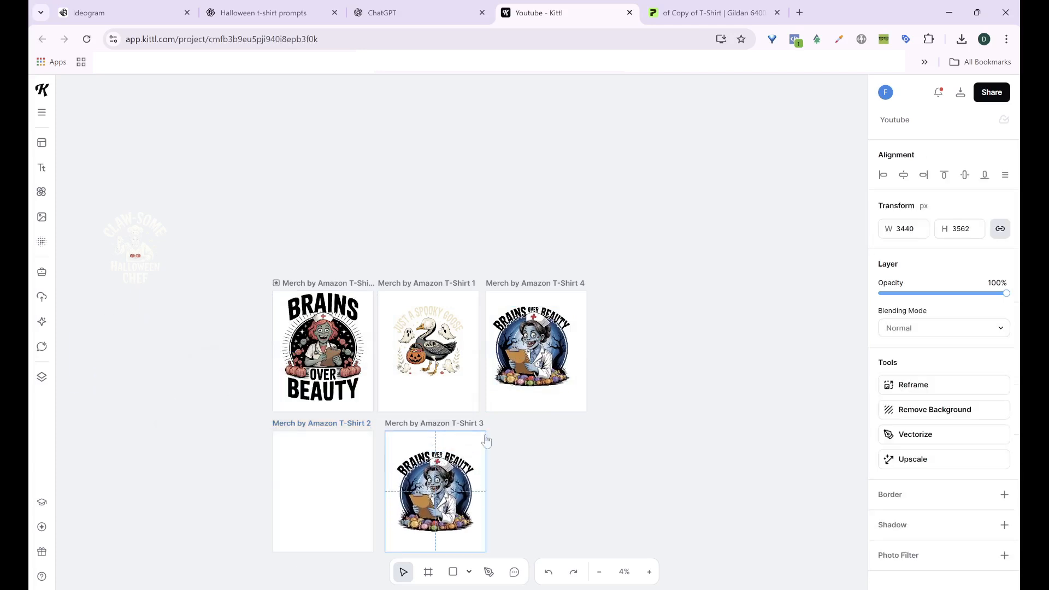
left_click_drag(562, 345, 351, 488)
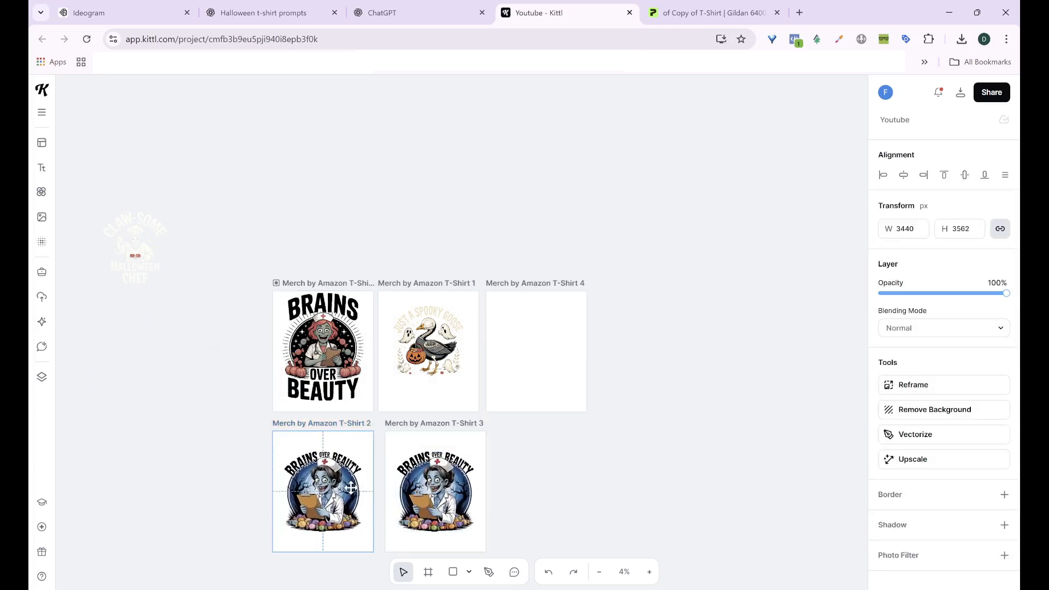
left_click_drag(135, 249, 554, 328)
scroll(506, 374, "up", 3)
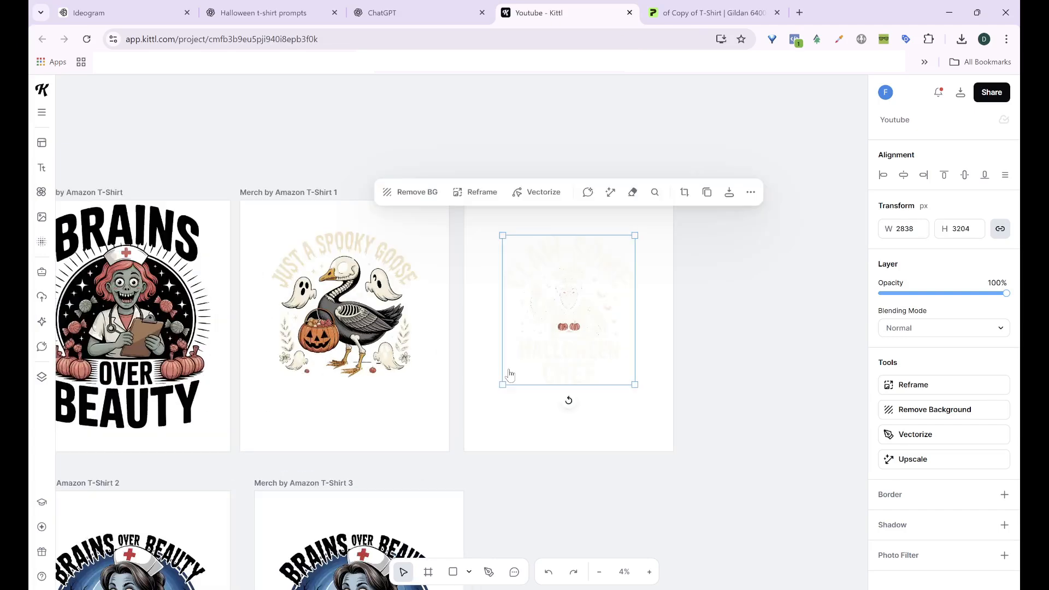
Set the background colour of the chef artboard to black, 000000.
left_click(785, 357)
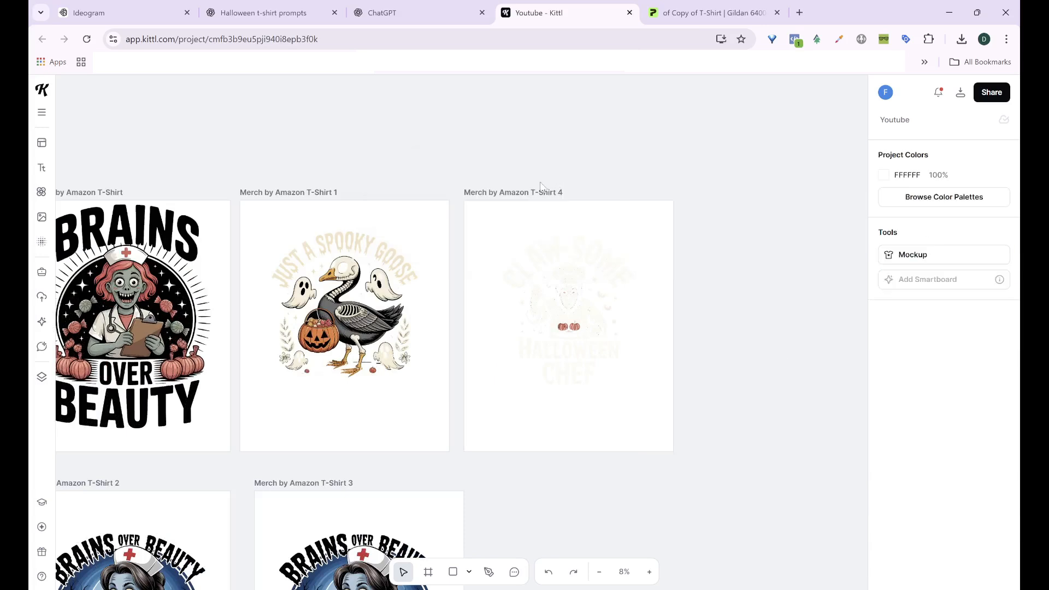
left_click(513, 192)
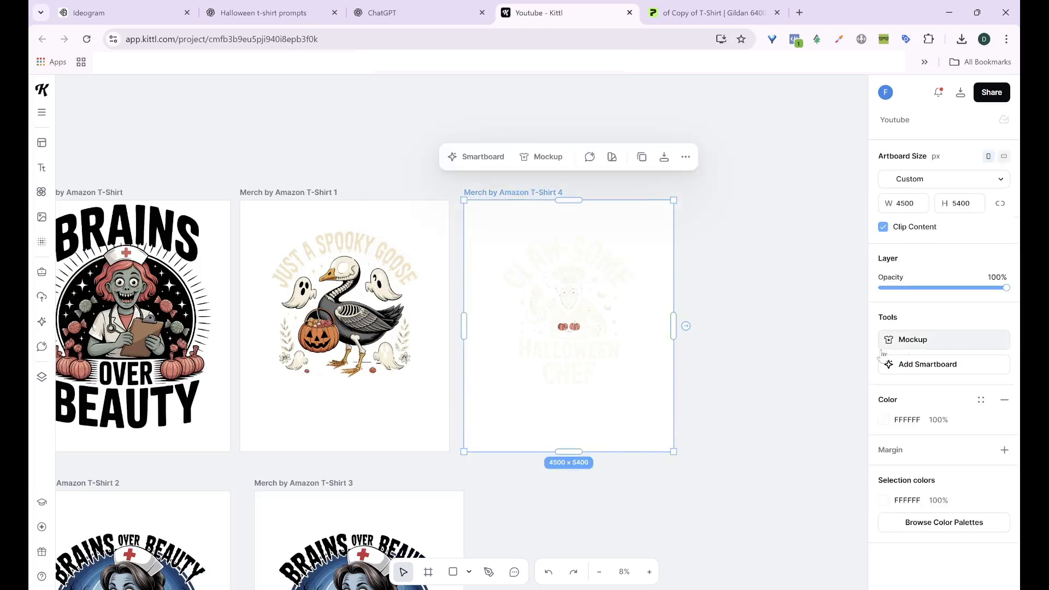
left_click(884, 421)
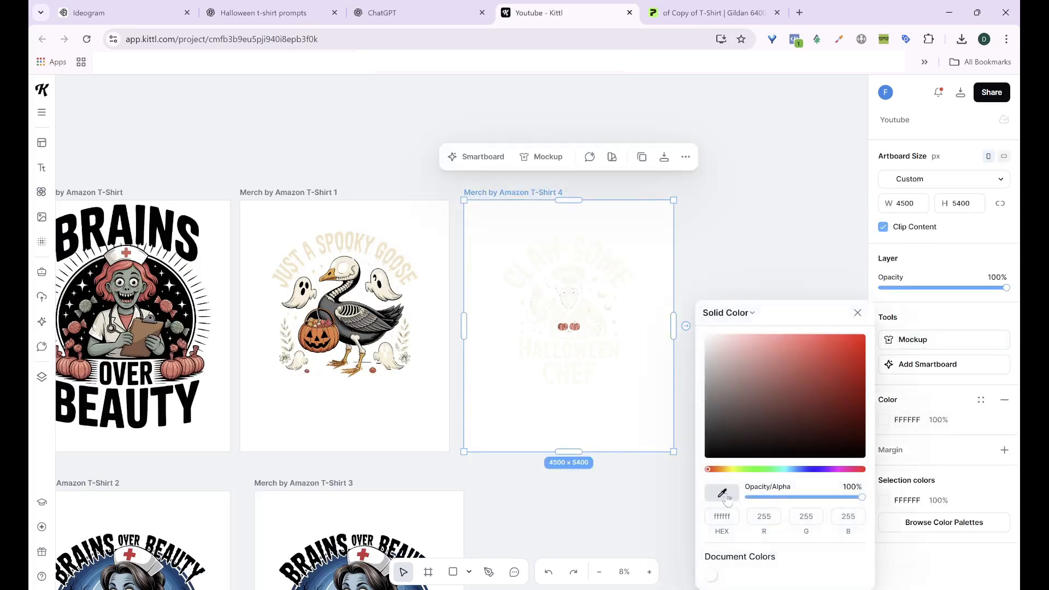
left_click(795, 409)
left_click_drag(795, 409, 913, 477)
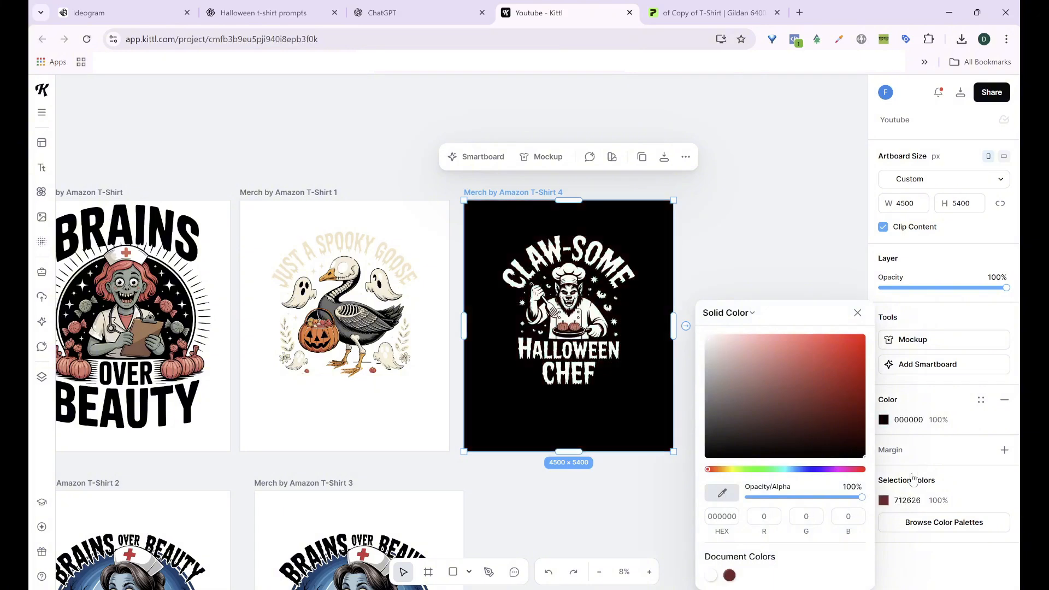
Enlarge the chef design to about 4013 × 4530 px and centre it horizontally on its black artboard.
left_click(556, 330)
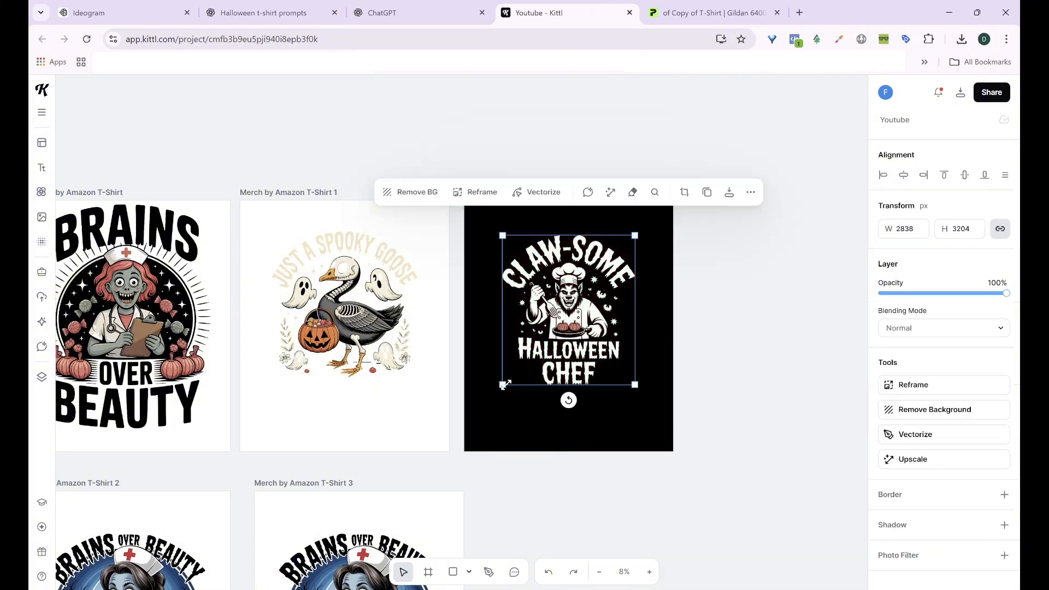
left_click_drag(504, 384, 484, 407)
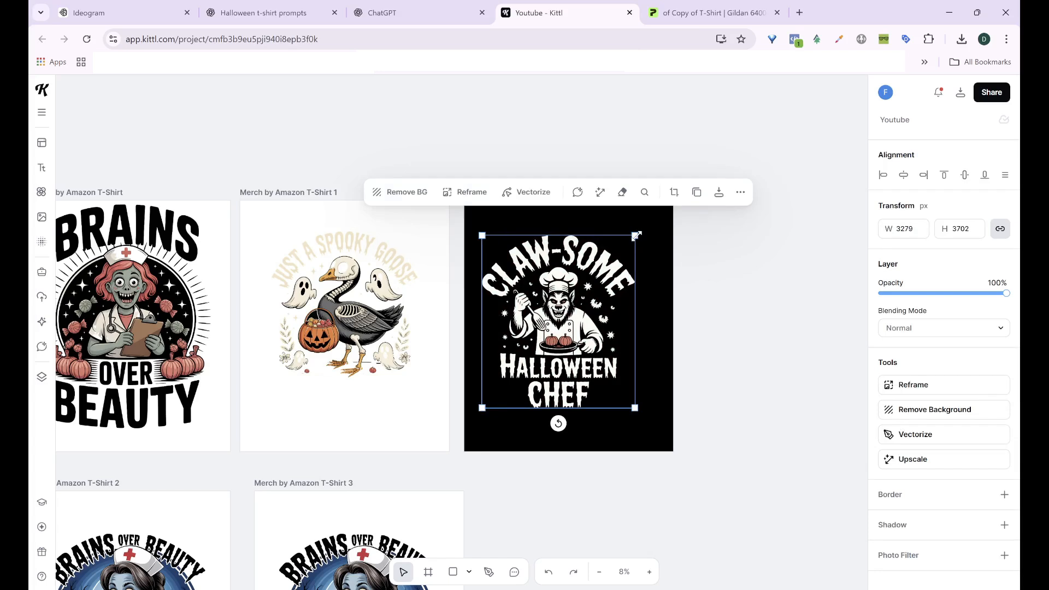
left_click_drag(635, 239, 660, 213)
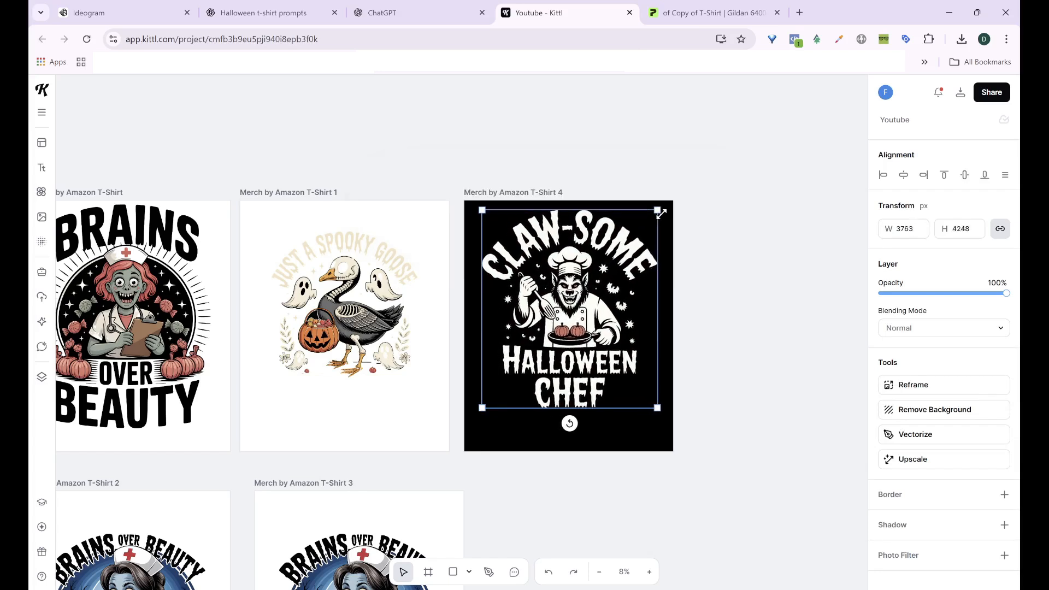
left_click_drag(483, 407, 472, 421)
left_click_drag(595, 328, 600, 322)
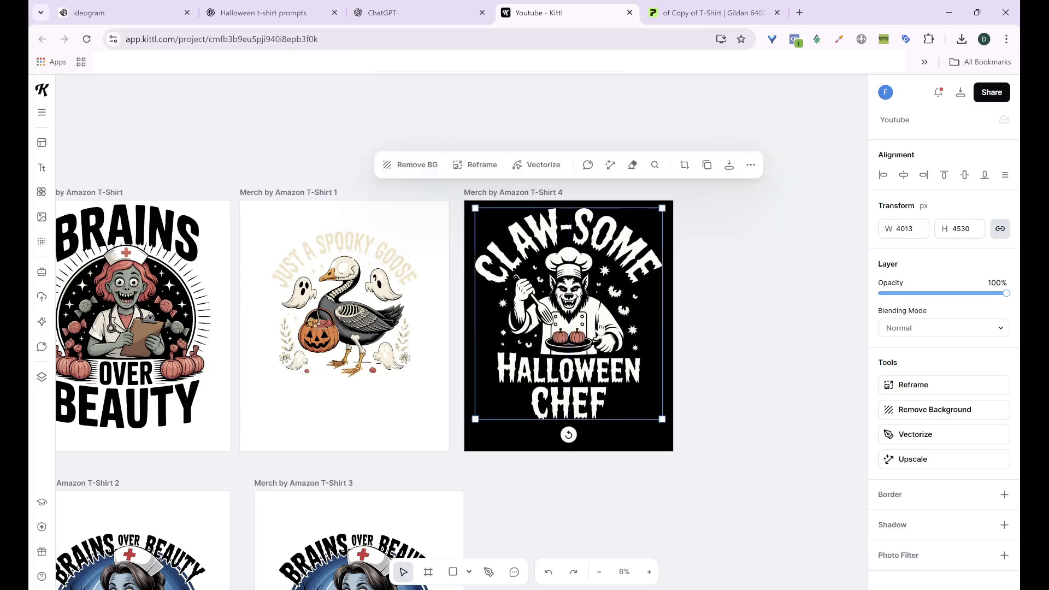
Place a copy of the chef design beside its artboard and vectorize the copy with 2 colours.
left_click(913, 434)
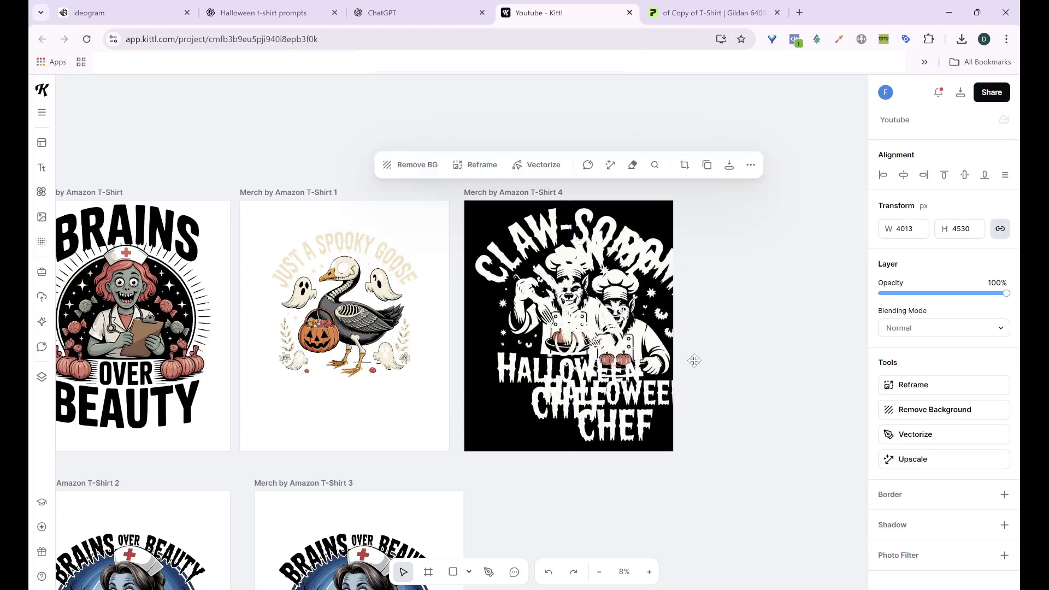
left_click(937, 437)
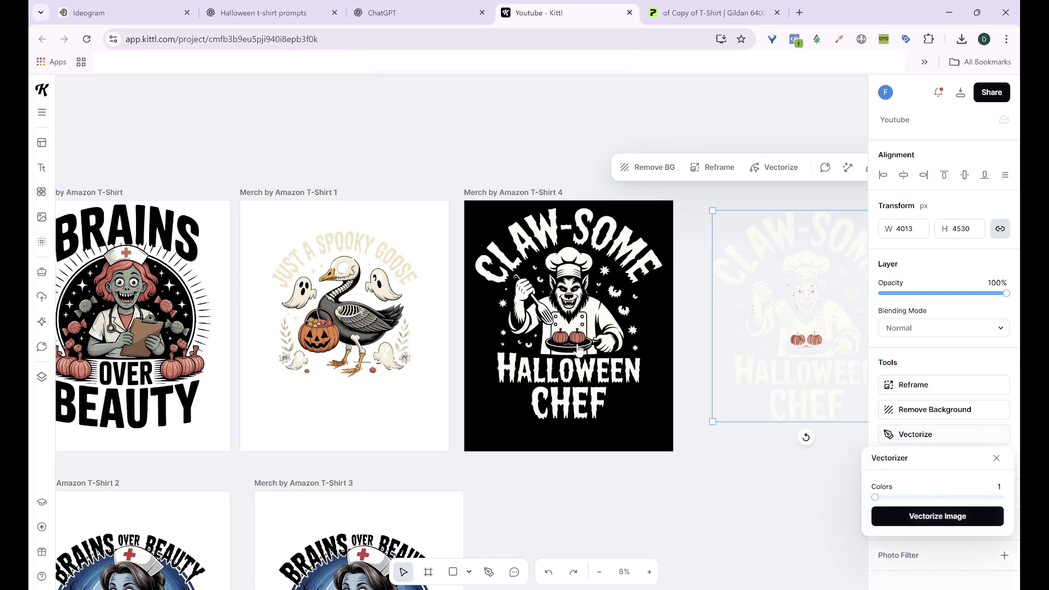
left_click_drag(875, 497, 884, 497)
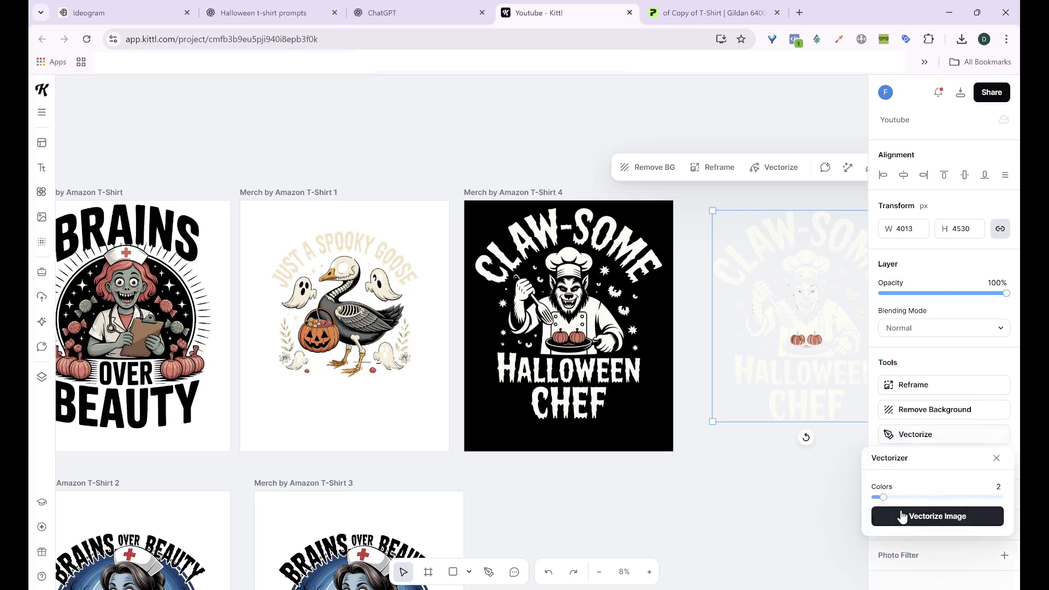
left_click(902, 516)
left_click(328, 243)
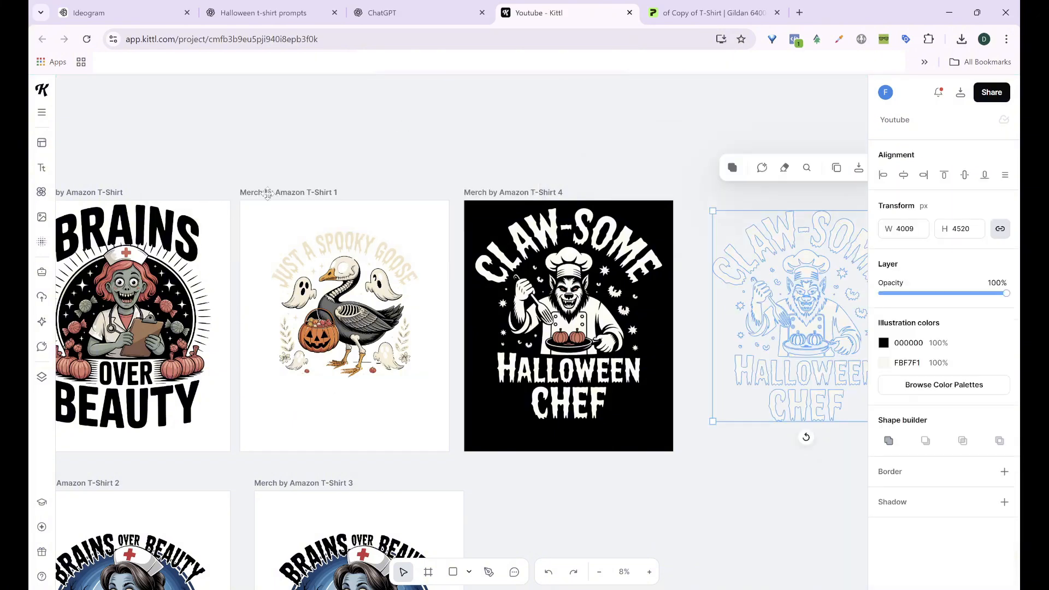
Set the goose artboard's background to near-black 0F0000 and select the goose design.
left_click(274, 194)
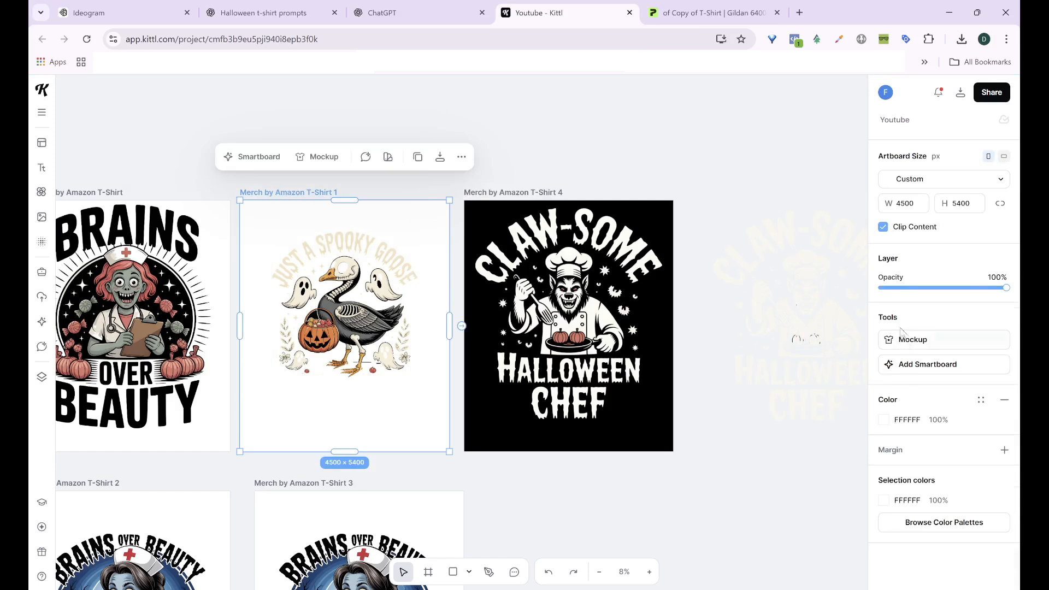
left_click(883, 420)
left_click(864, 451)
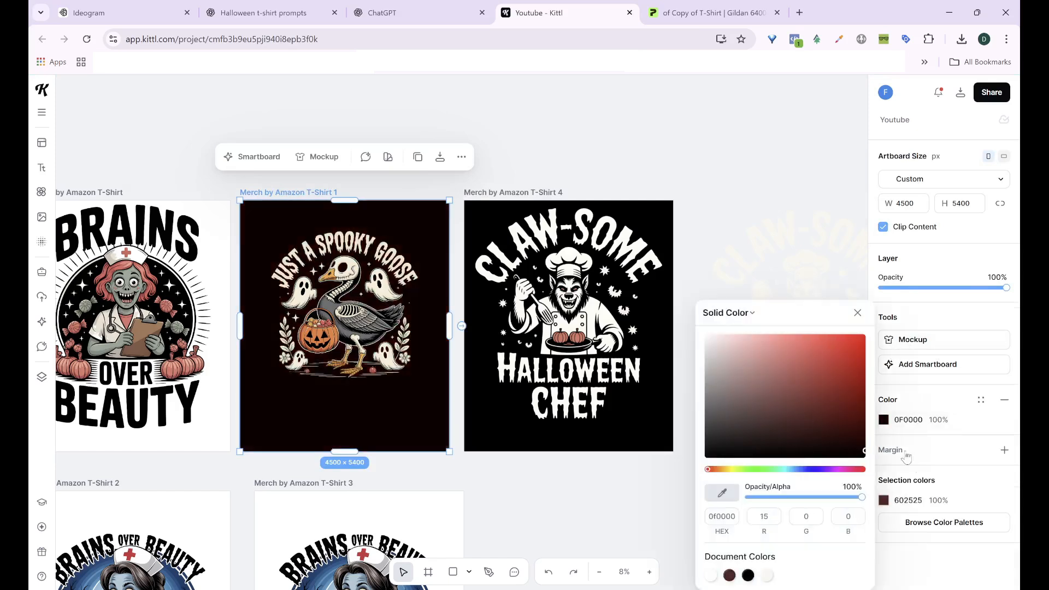
left_click(358, 345)
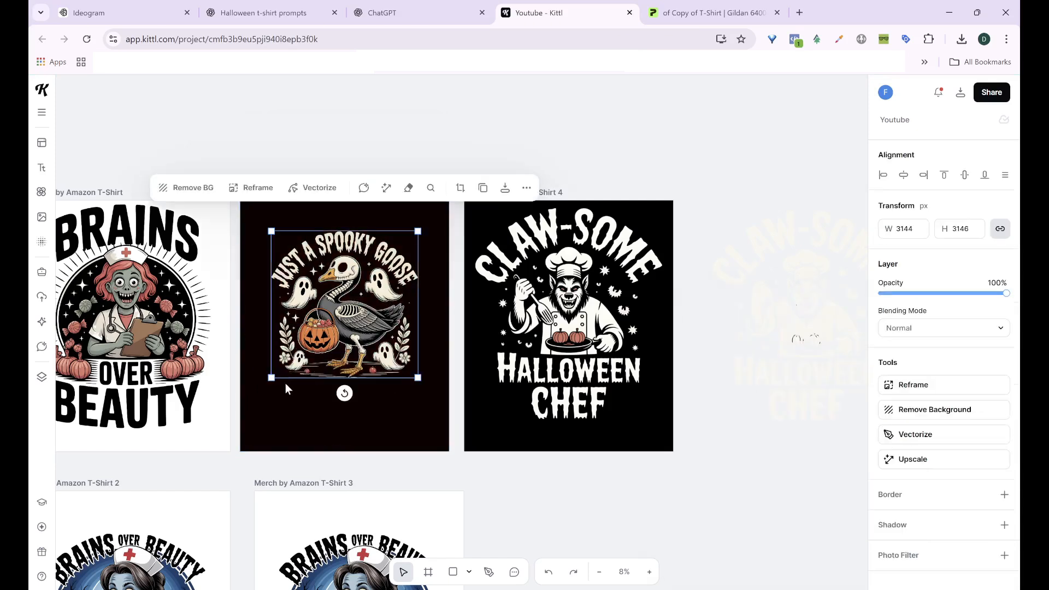
Enlarge the goose design to about 4067 × 4070 px and position it centrally near the upper edge of its artboard.
left_click_drag(272, 382, 253, 397)
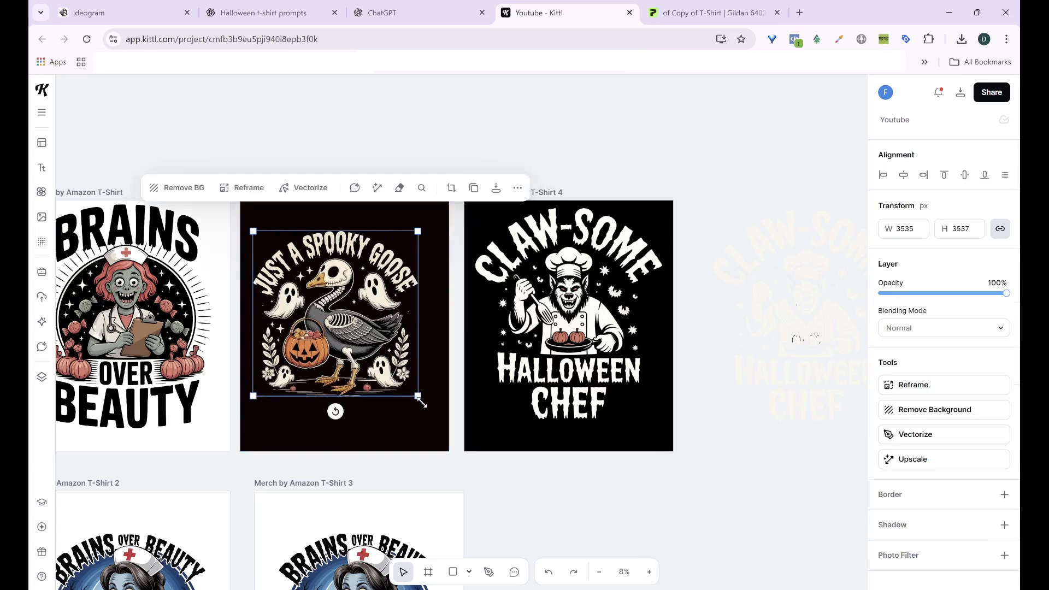
left_click_drag(420, 399, 444, 423)
left_click_drag(378, 340, 374, 317)
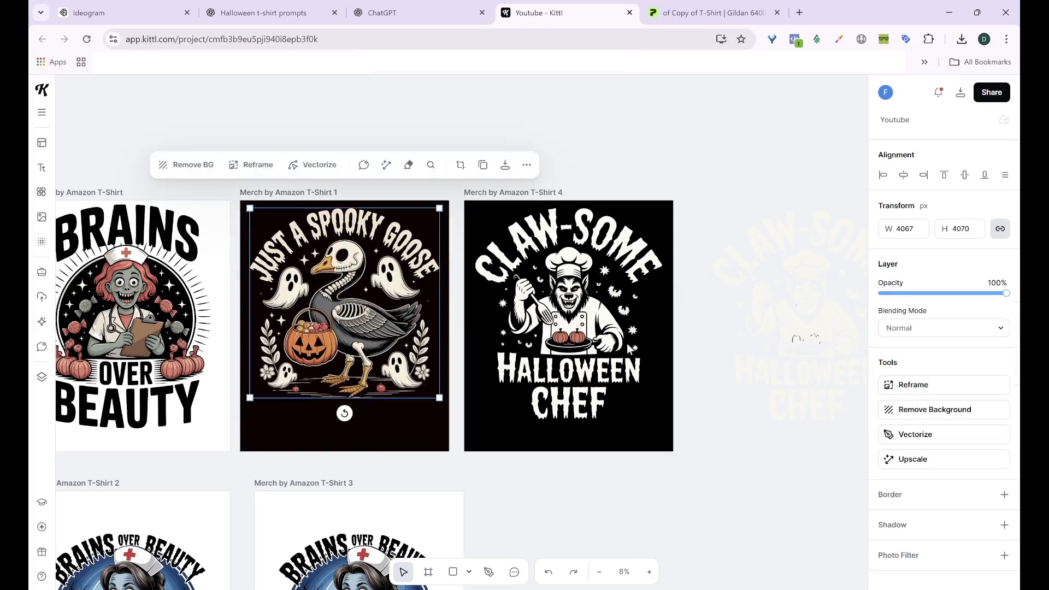
left_click_drag(590, 341, 591, 340)
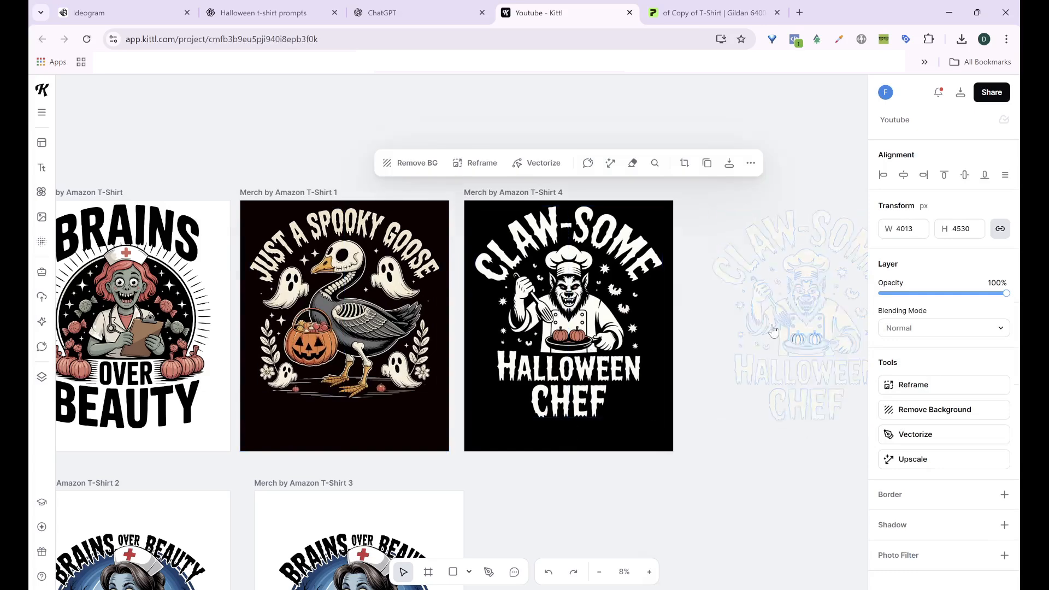
Recolour the vectorized chef copy, changing its black to white FFFFFF and its cream to black 000000.
left_click(773, 330)
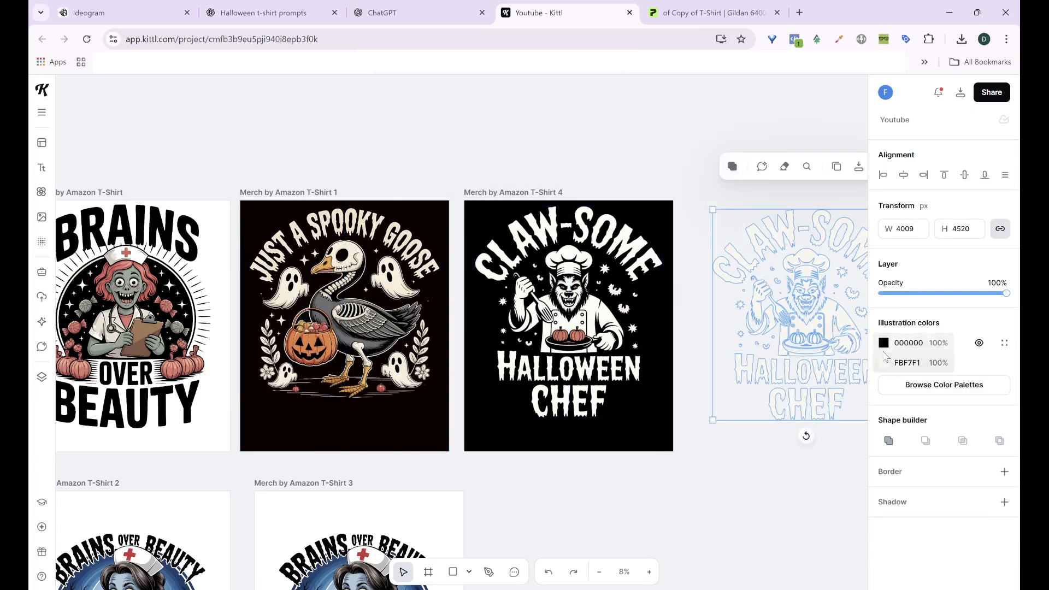
left_click(884, 343)
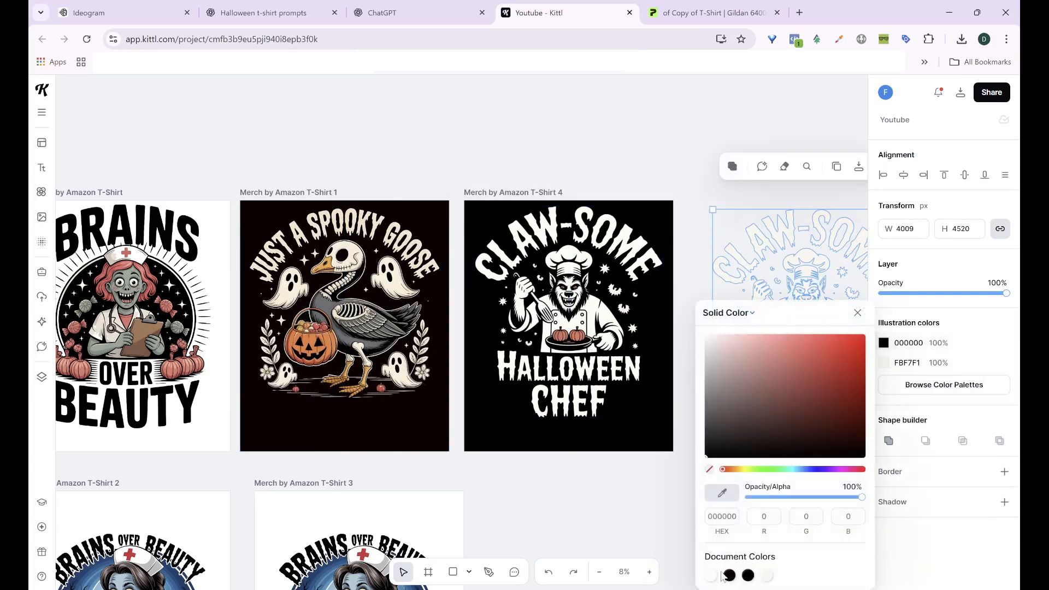
left_click(712, 575)
left_click(883, 363)
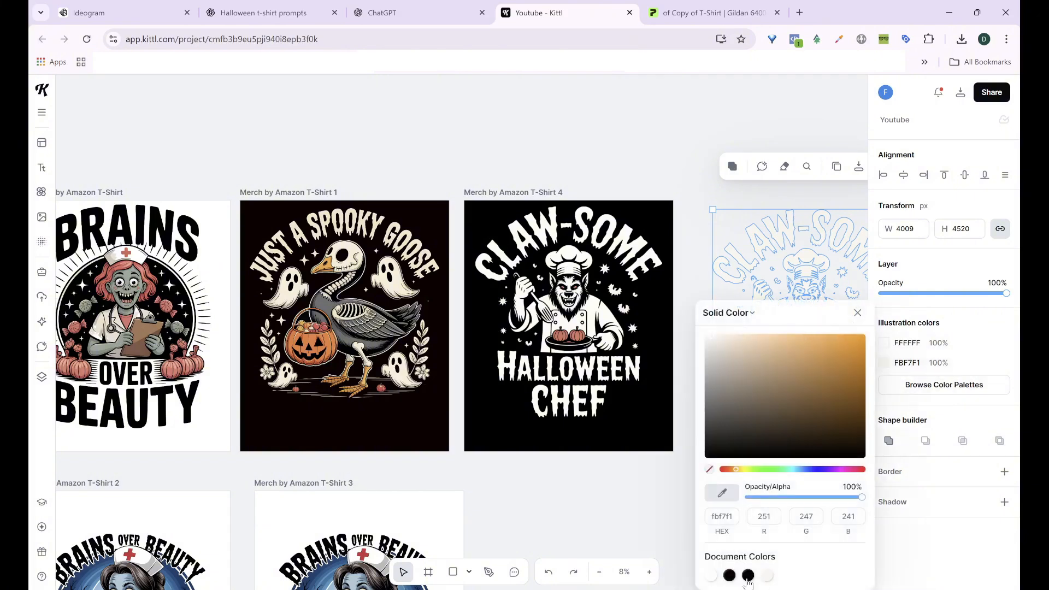
left_click(748, 580)
left_click(674, 135)
Delete the vectorized chef copy and place a fresh copy of the chef design beside its artboard.
left_click_drag(751, 427, 795, 322)
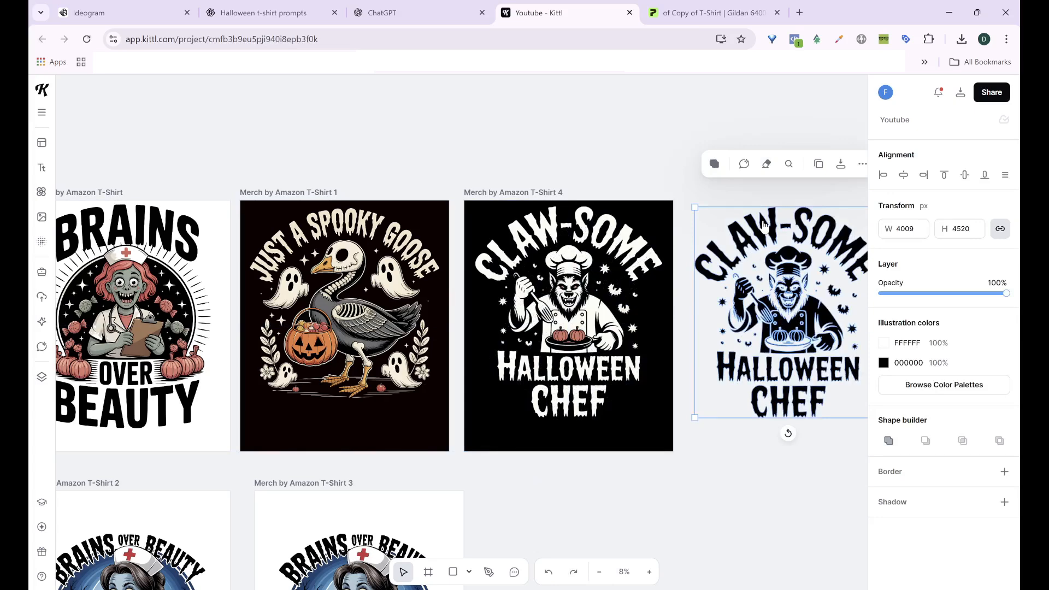
key("Delete")
left_click_drag(605, 282, 847, 280)
left_click_drag(735, 515, 449, 496)
left_click_drag(518, 297, 537, 310)
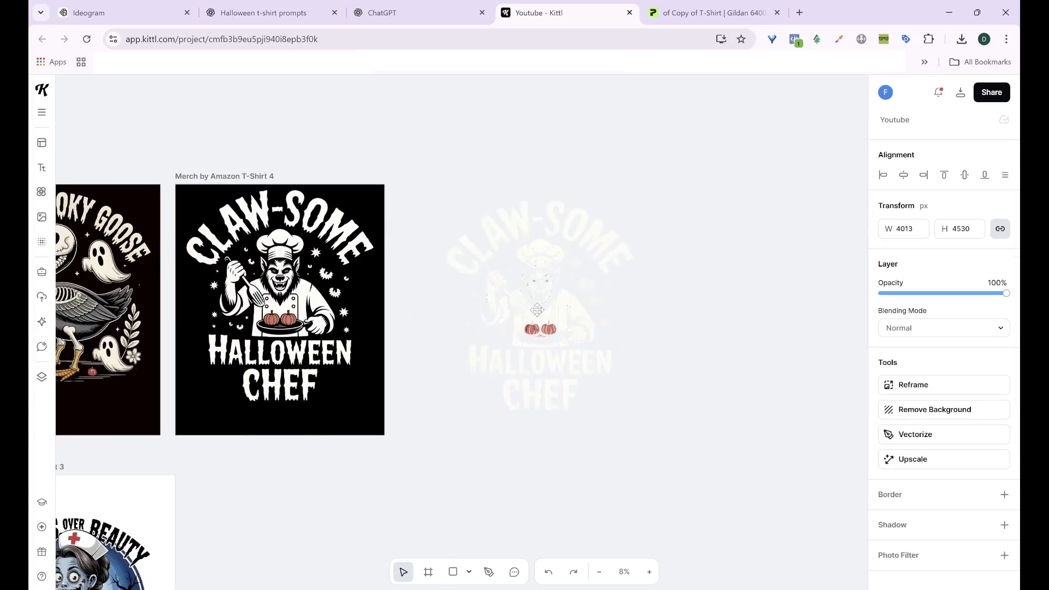
Add a shadow to the chef copy beside the artboard and set the shadow offset to 45.
left_click(1004, 524)
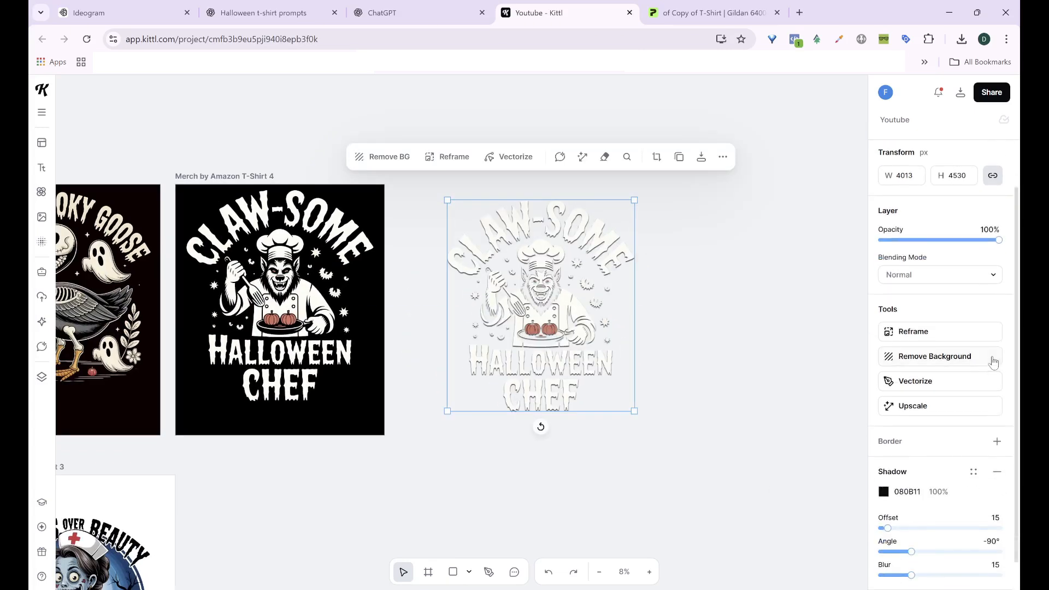
left_click(1000, 518)
type("30")
key("Return")
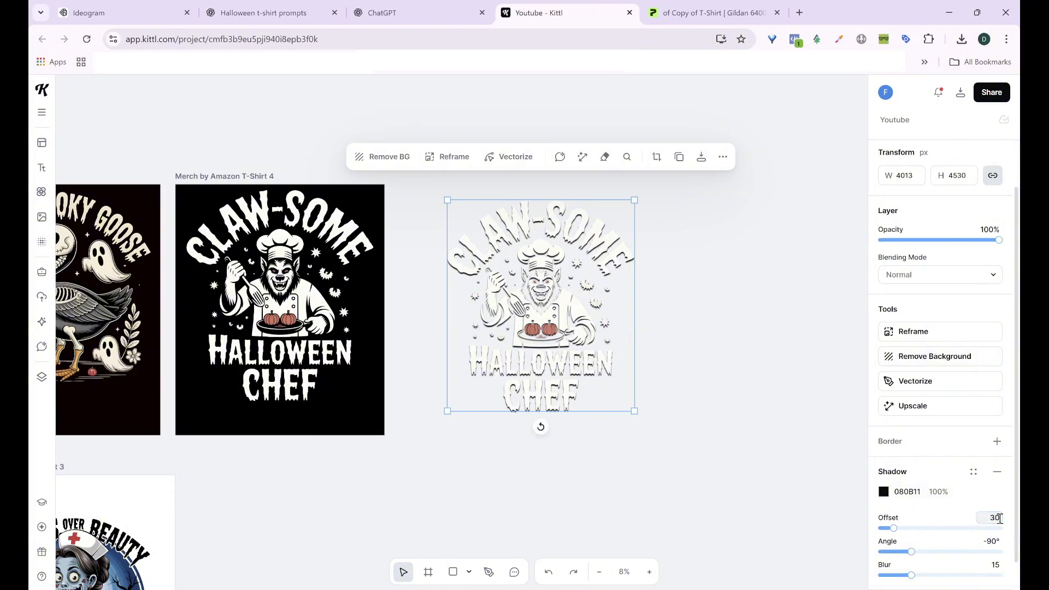
left_click(996, 519)
type("45")
key("Return")
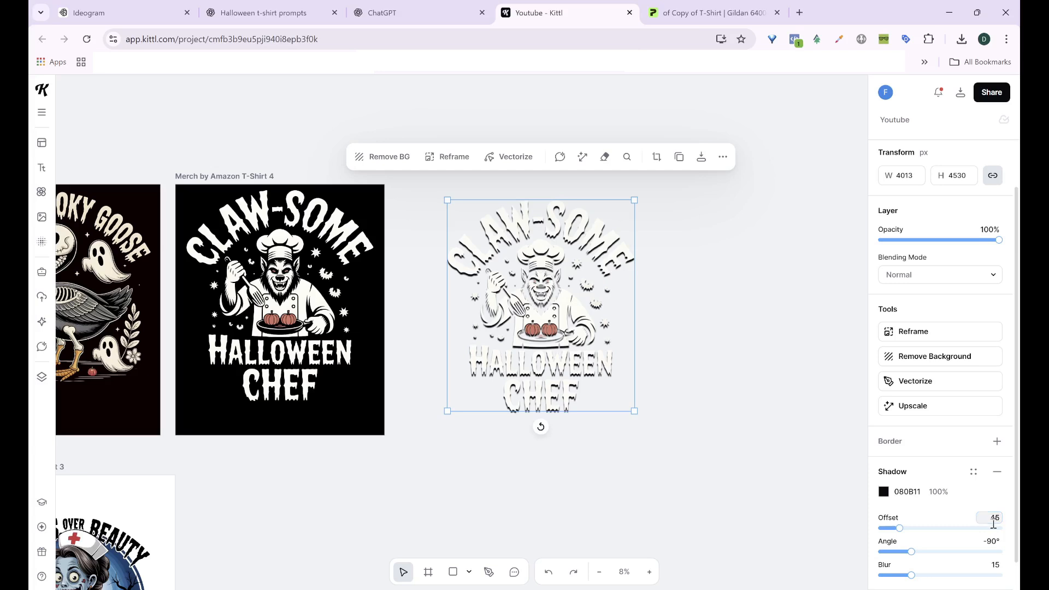
left_click(608, 495)
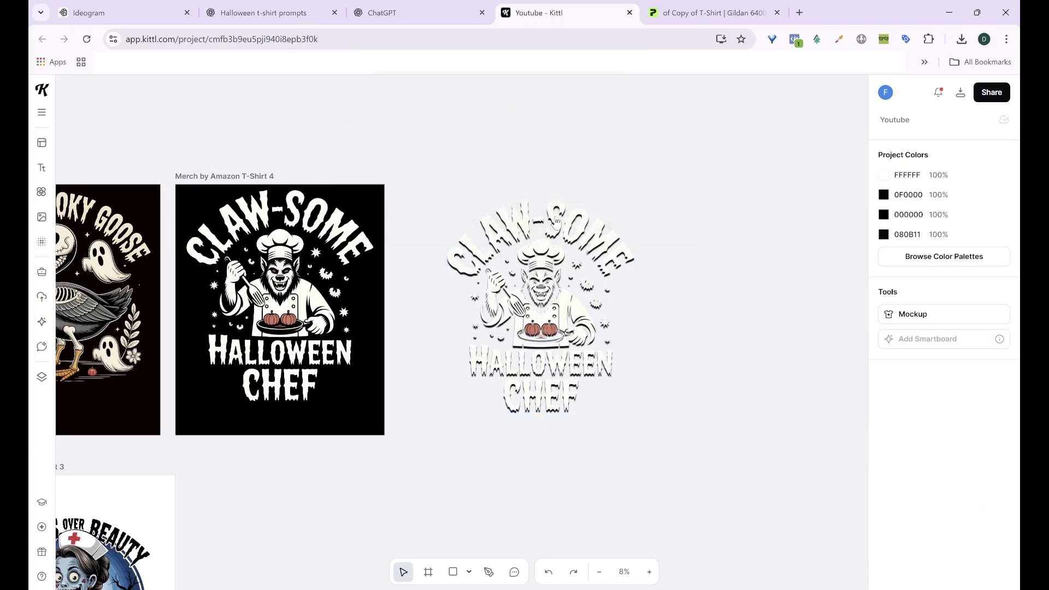
Delete the shadowed chef copy from beside the artboard.
left_click_drag(550, 235, 565, 211)
key("Delete")
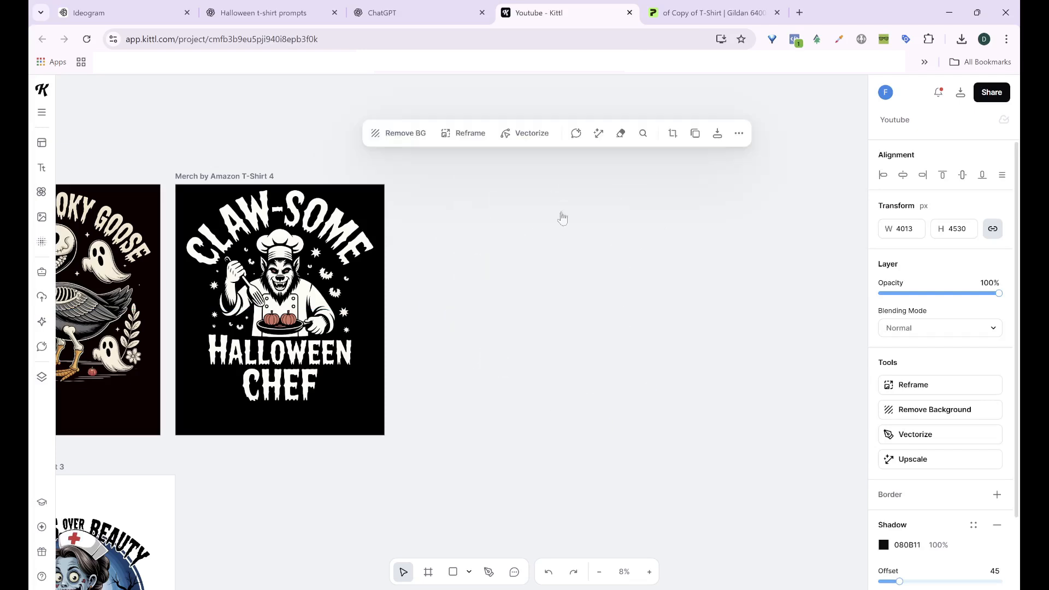
left_click_drag(542, 330, 873, 253)
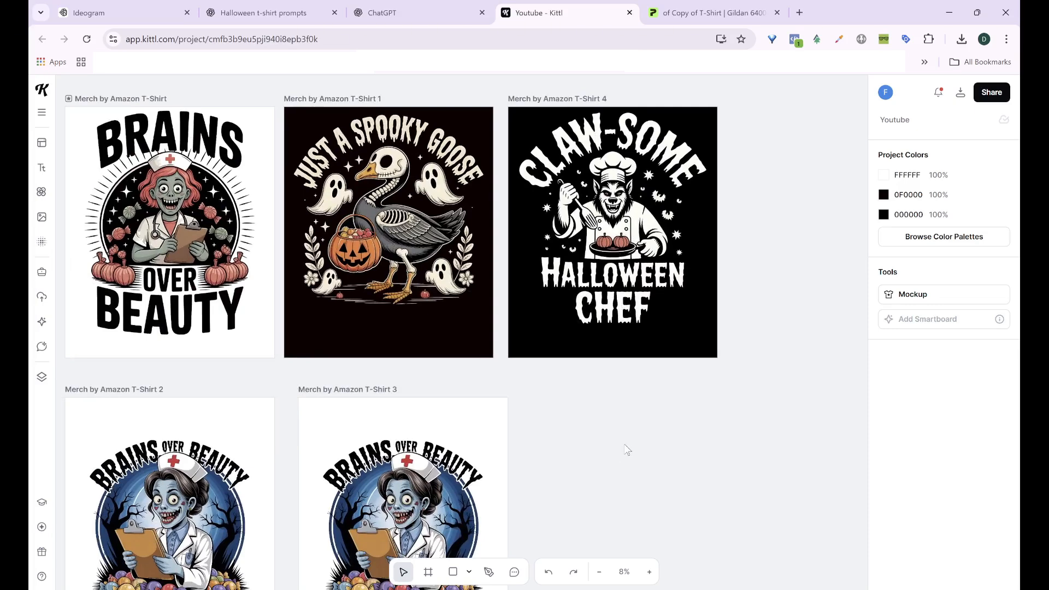
Set the background colour of the Merch by Amazon T-Shirt 3 artboard to near-black 020000.
scroll(617, 490, "down", 3)
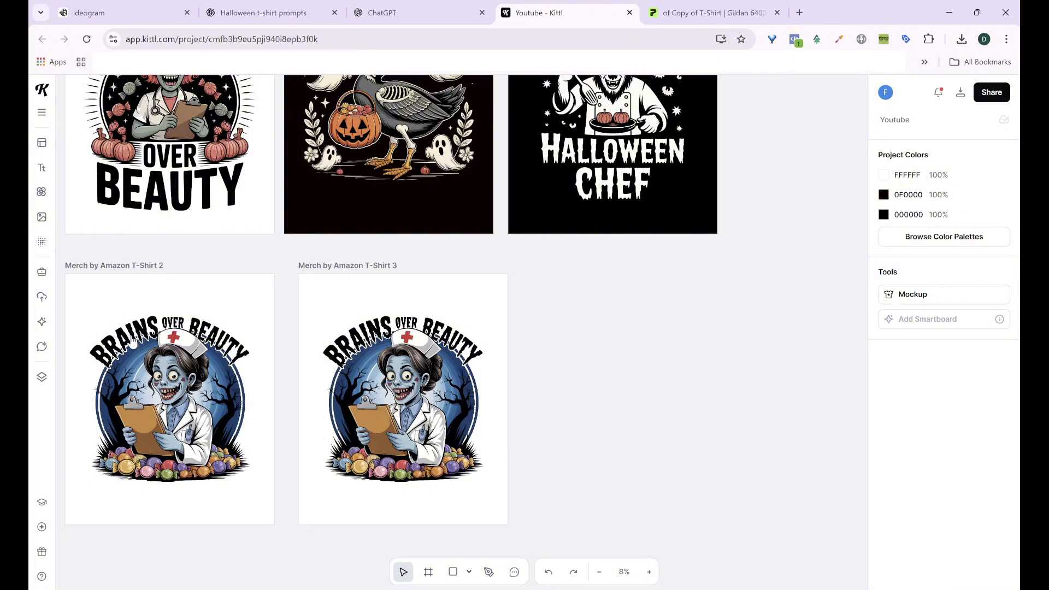
left_click(309, 387)
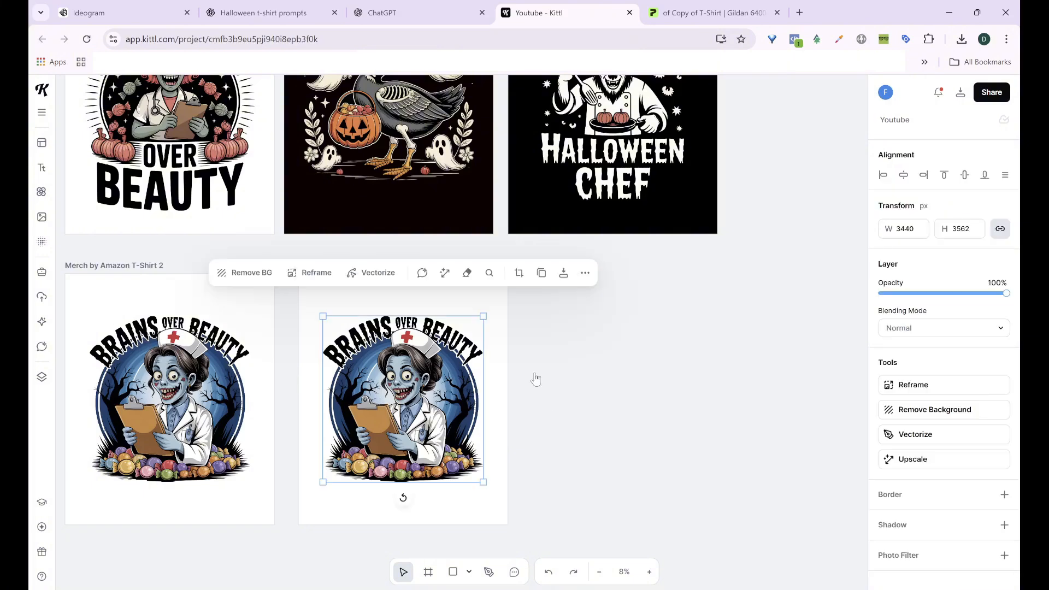
left_click(588, 388)
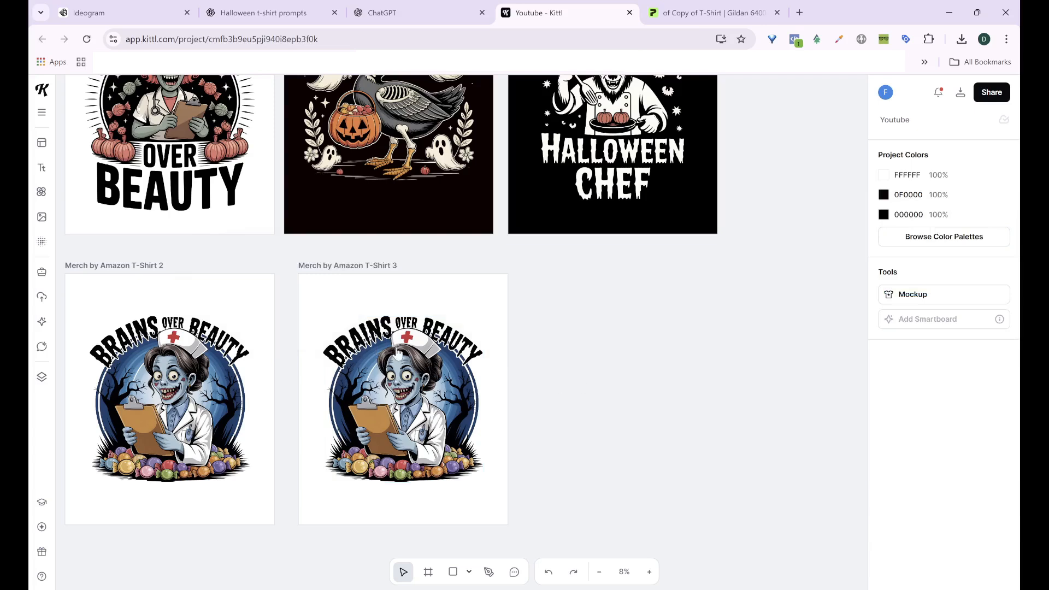
left_click(339, 266)
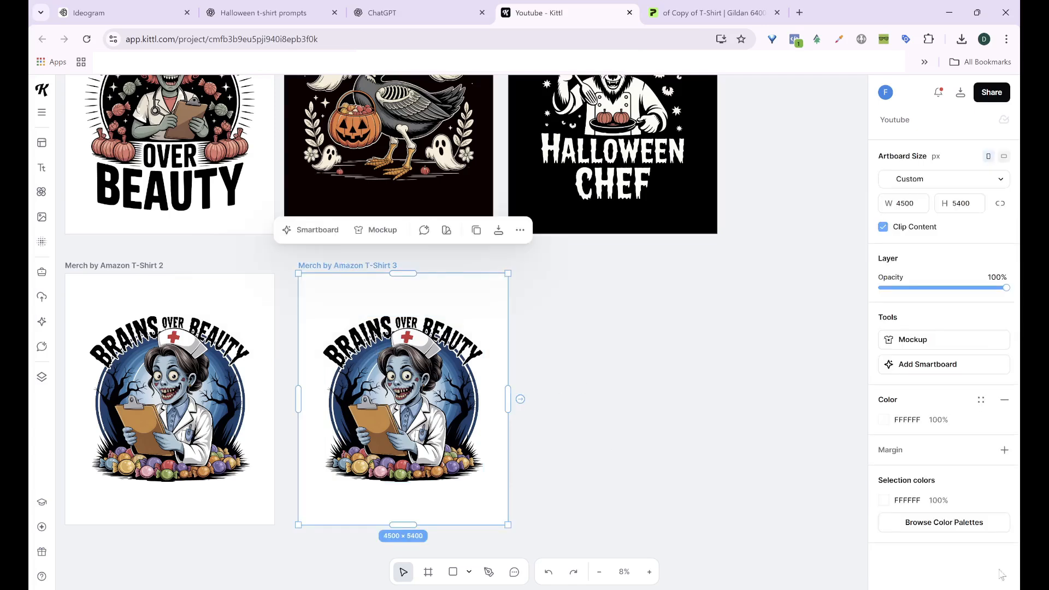
left_click(884, 420)
left_click_drag(724, 377, 864, 457)
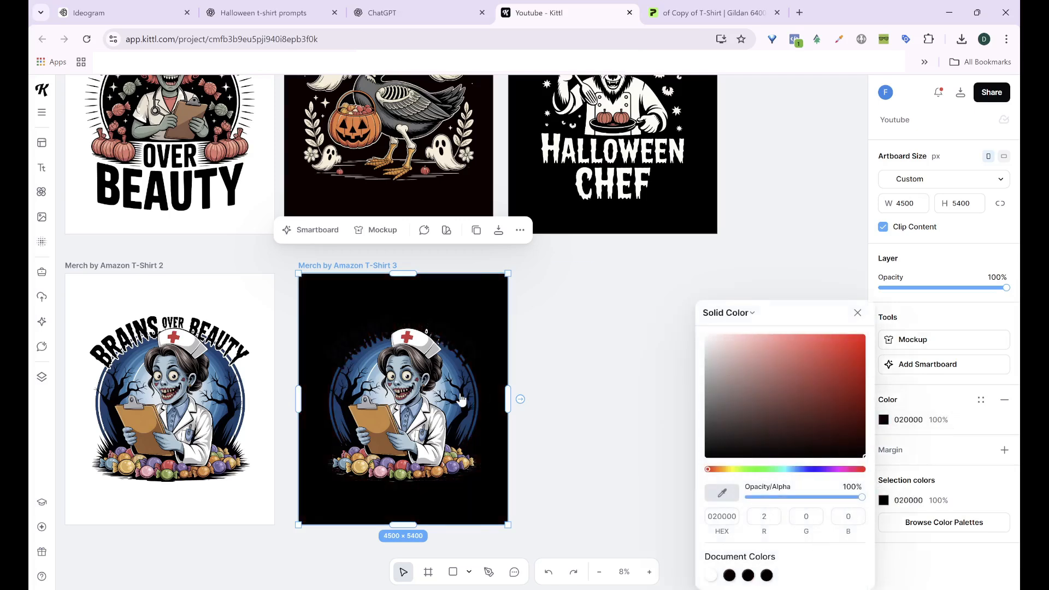
Add a white FFFFFF shadow with an offset of 50 to the nurse design on the near-black artboard.
left_click(461, 400)
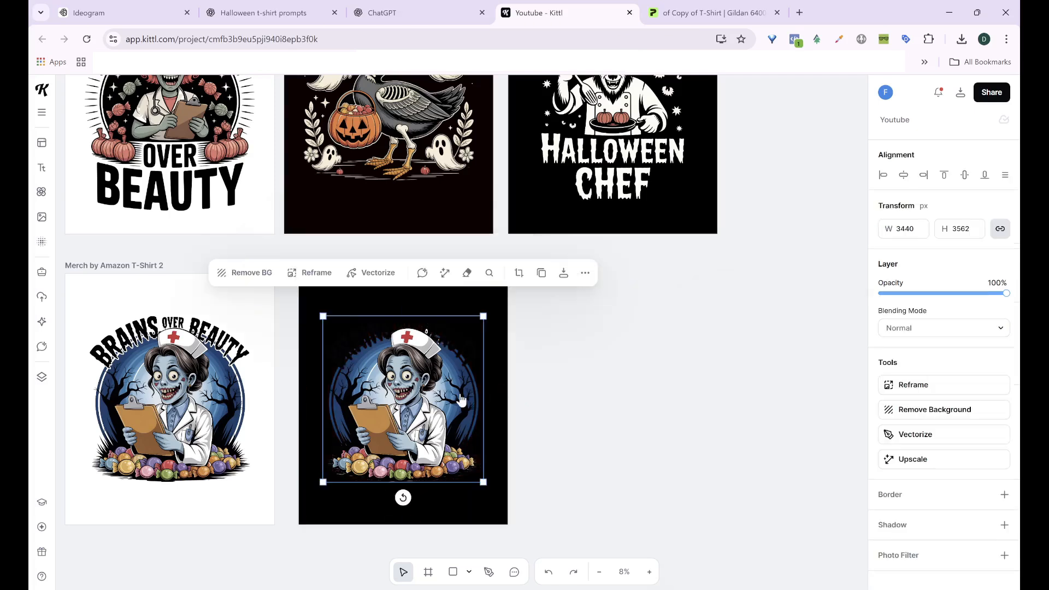
left_click(1004, 525)
scroll(918, 509, "down", 2)
left_click(883, 492)
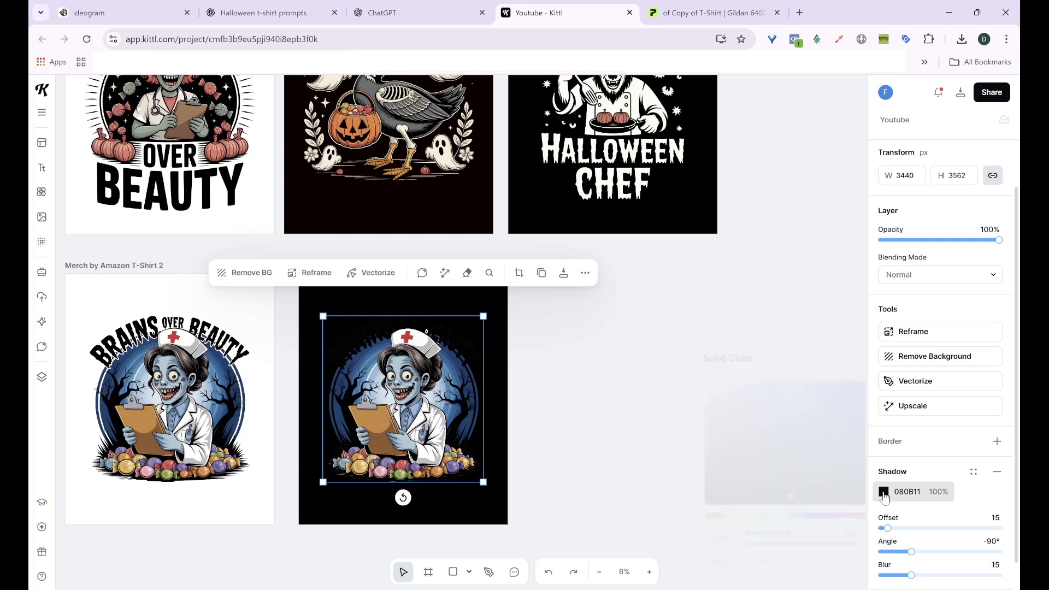
left_click_drag(765, 470, 650, 350)
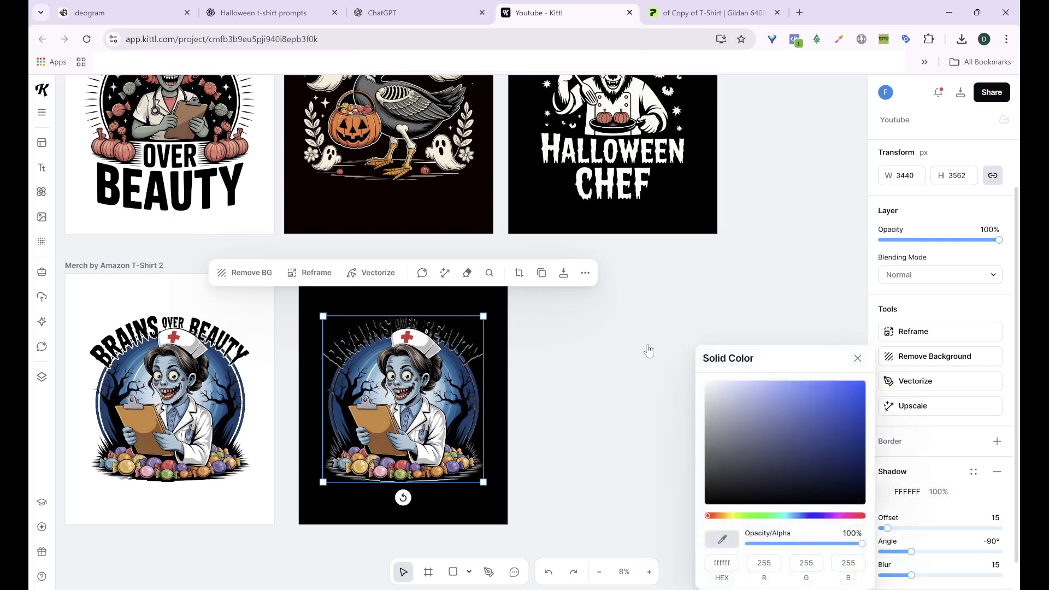
left_click(995, 518)
type("50")
key("Return")
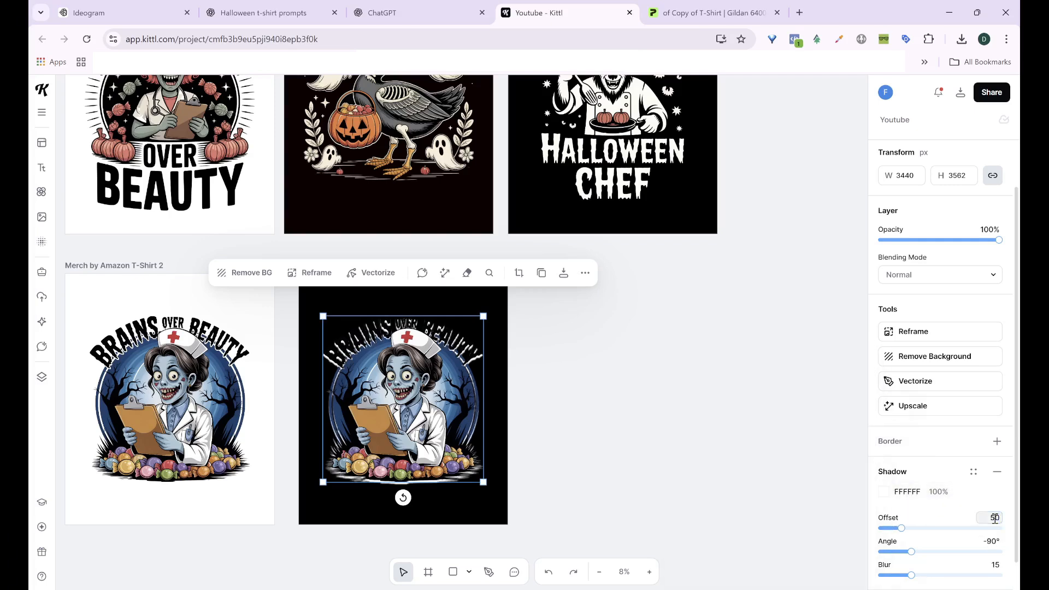
left_click(537, 463)
Move the red-haired nurse design off its artboard to beside Merch by Amazon T-Shirt 3 and place a duplicate next to it.
left_click_drag(213, 117, 665, 403)
left_click_drag(783, 406, 604, 353)
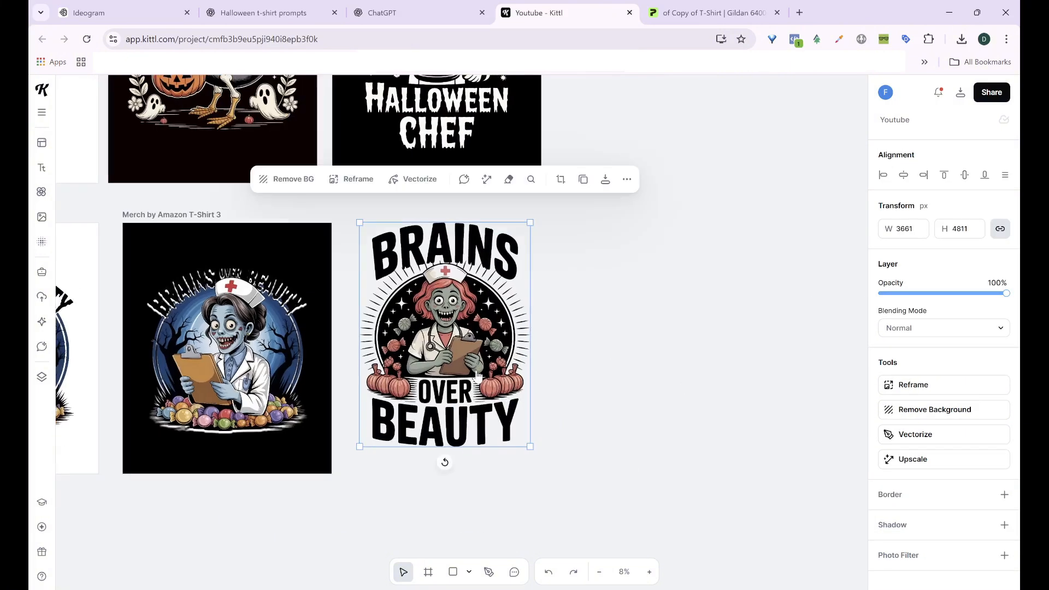
left_click_drag(487, 364, 671, 349, "alt")
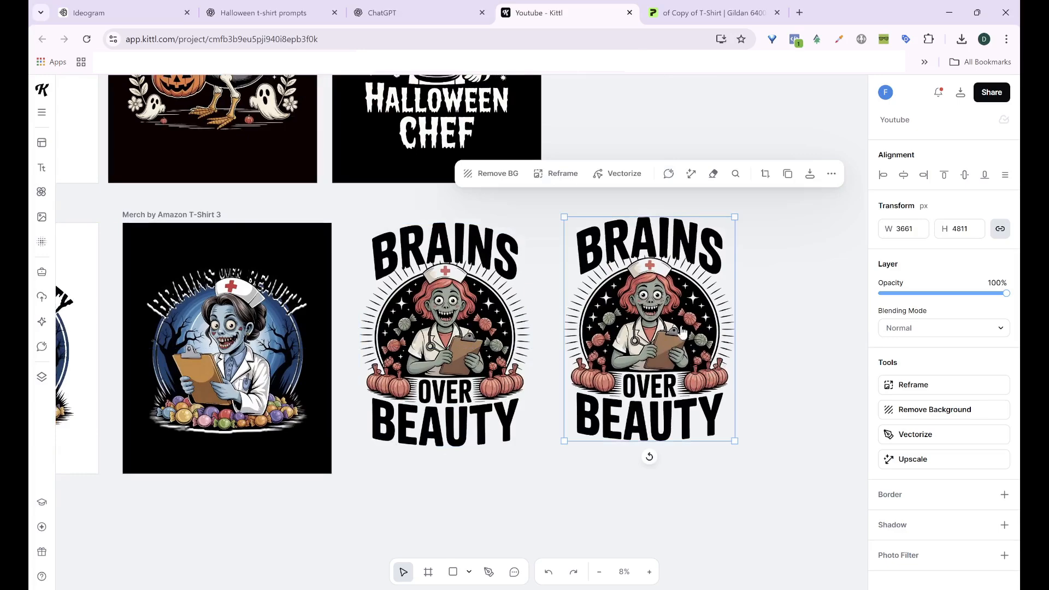
scroll(683, 332, "up", 5)
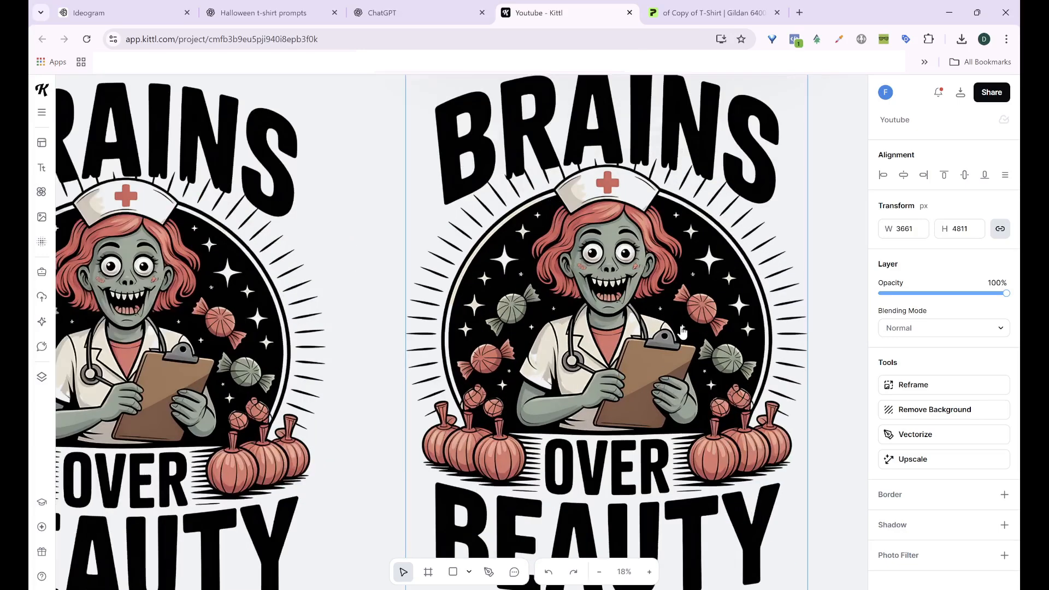
scroll(683, 332, "down", 5)
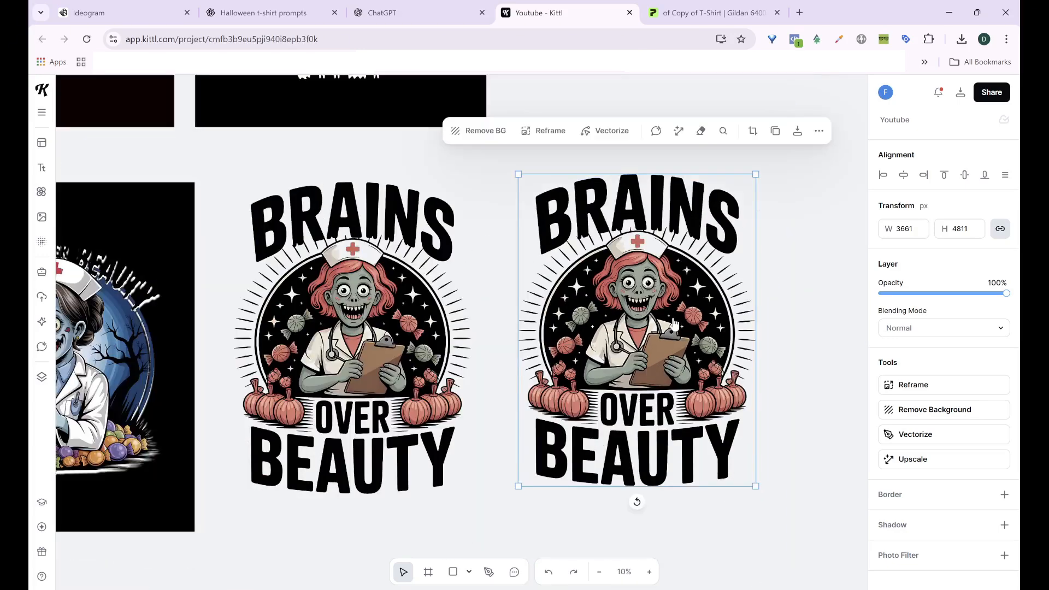
Delete the duplicate of the red-haired nurse design and move the original back, centred, onto the first Merch by Amazon T-Shirt artboard.
scroll(675, 323, "down", 5)
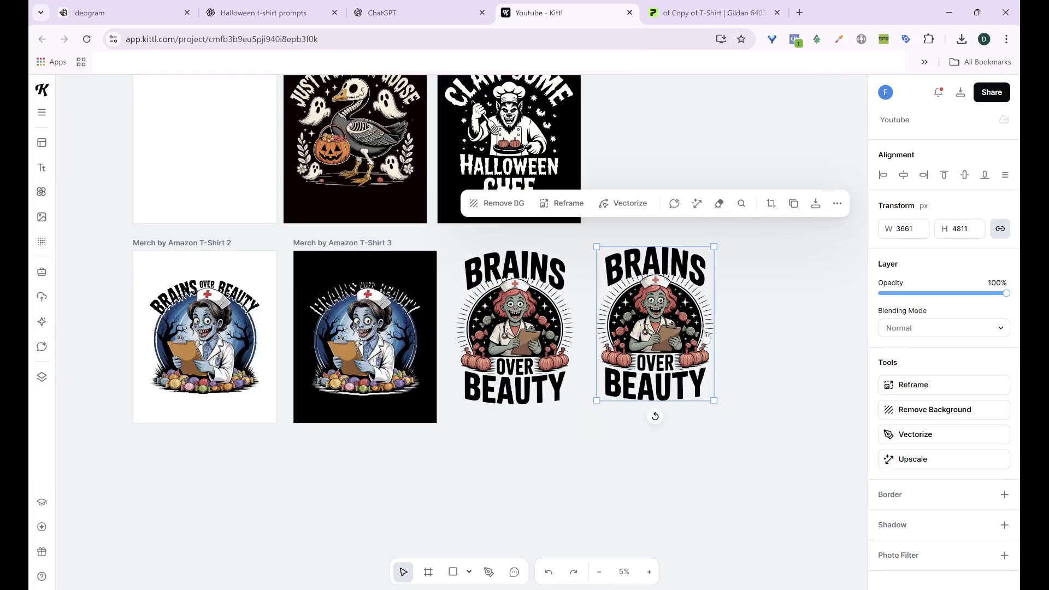
key("Delete")
left_click_drag(539, 323, 228, 120)
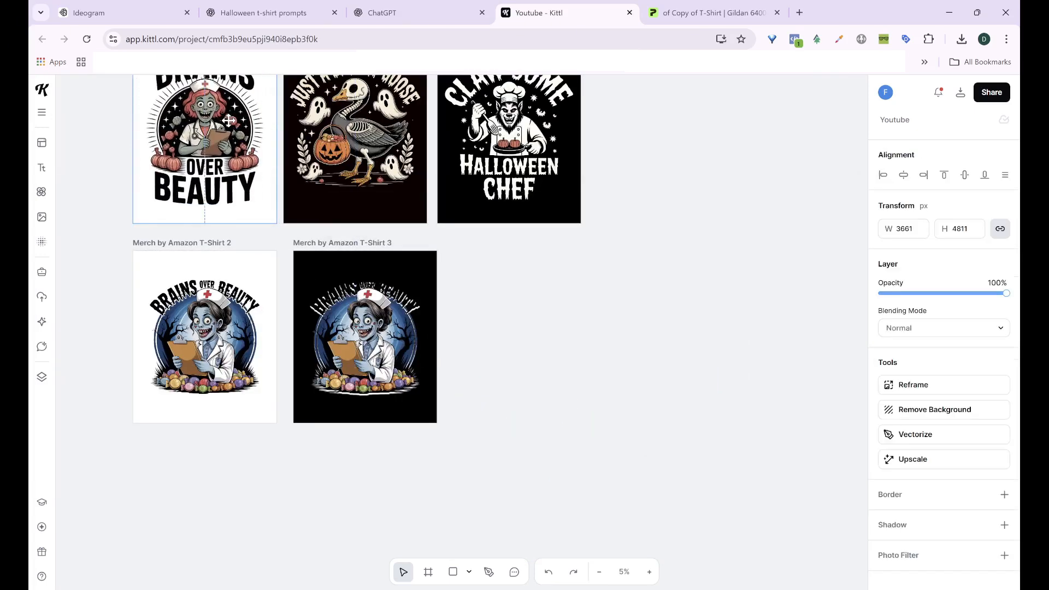
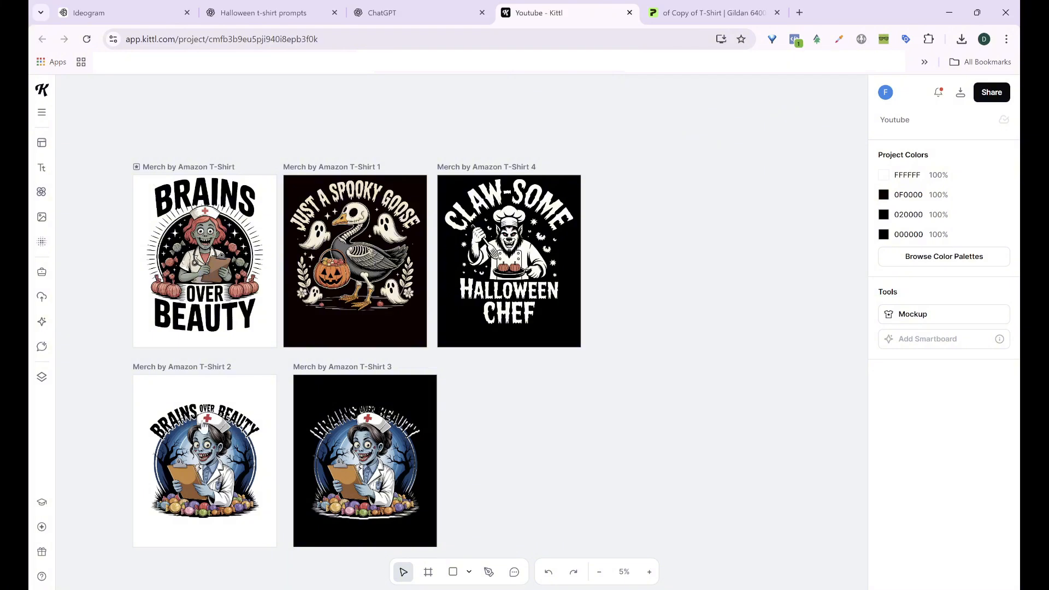
Download the Merch by Amazon T-Shirt 4 artboard as a 4500 × 5400 px, 300 dpi PNG with Remove Background and Optimize Quality enabled.
left_click(518, 166)
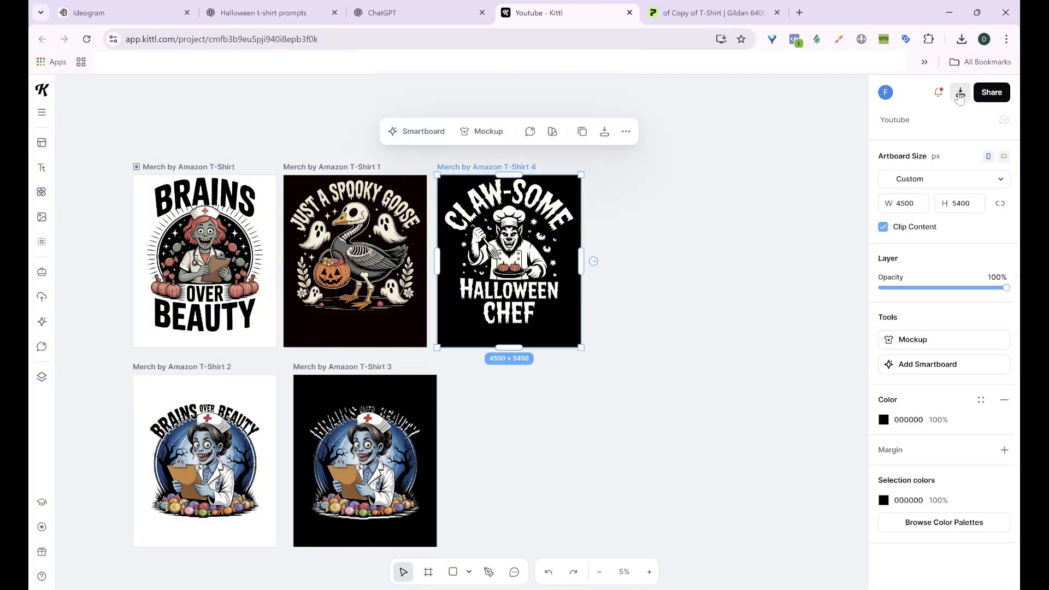
left_click(961, 93)
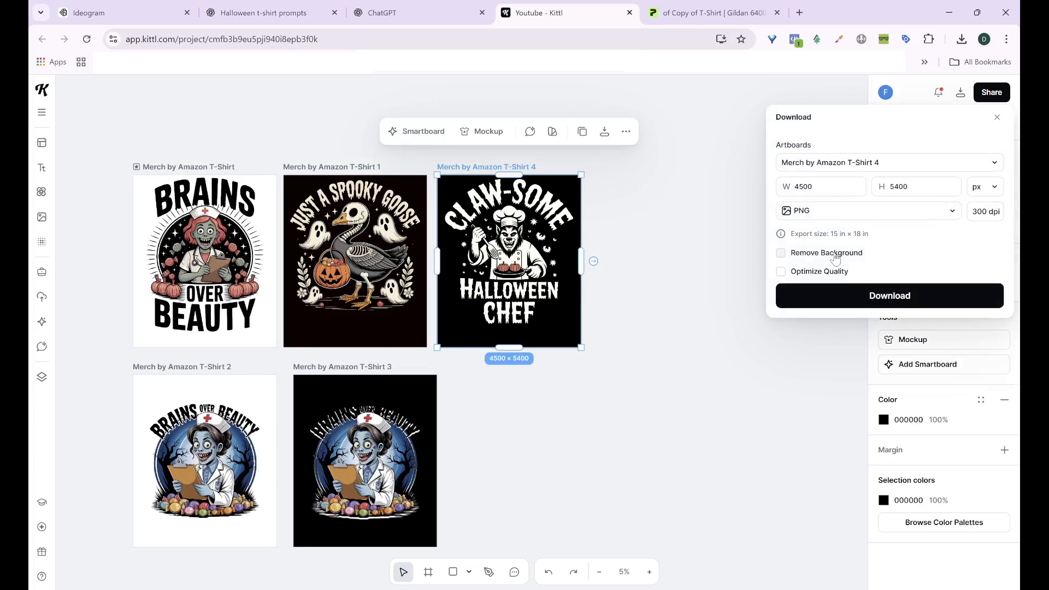
left_click(834, 256)
left_click(821, 276)
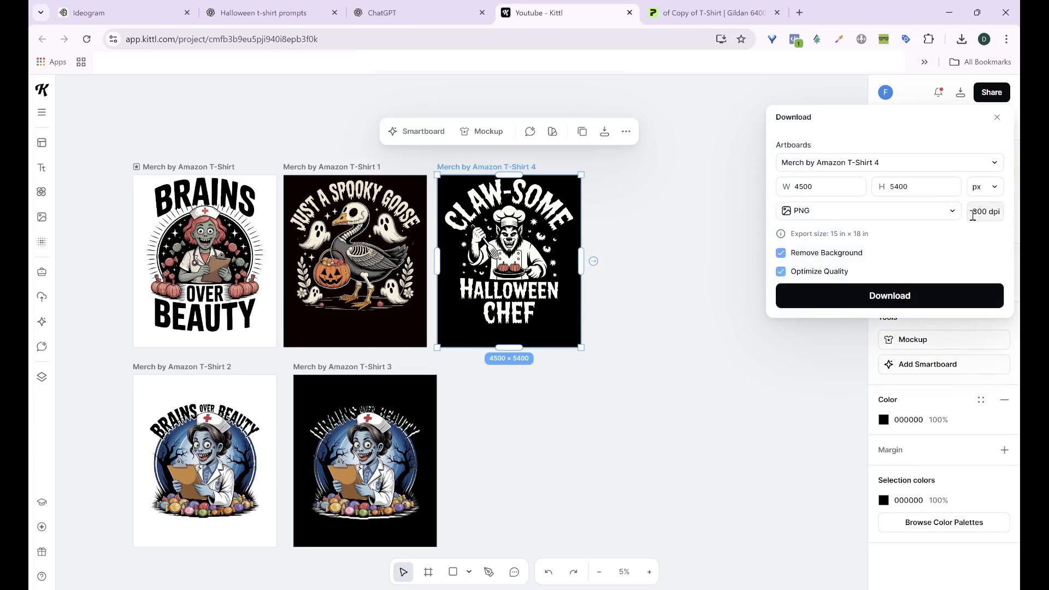
left_click(890, 296)
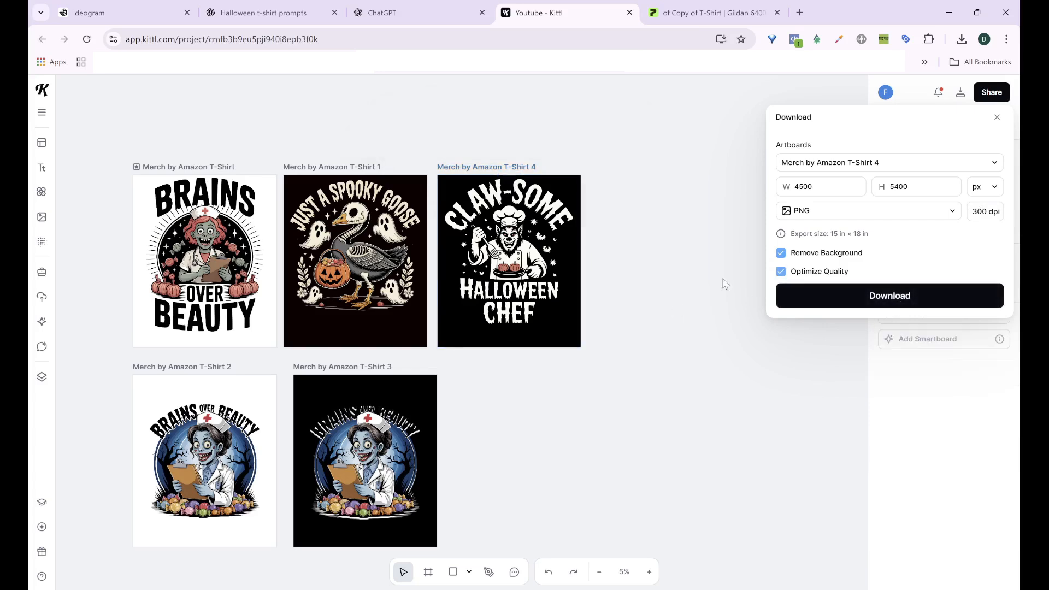
Download the Merch by Amazon T-Shirt 1 artboard as a 4500 × 5400 px, 300 dpi PNG with its background removed.
left_click(348, 165)
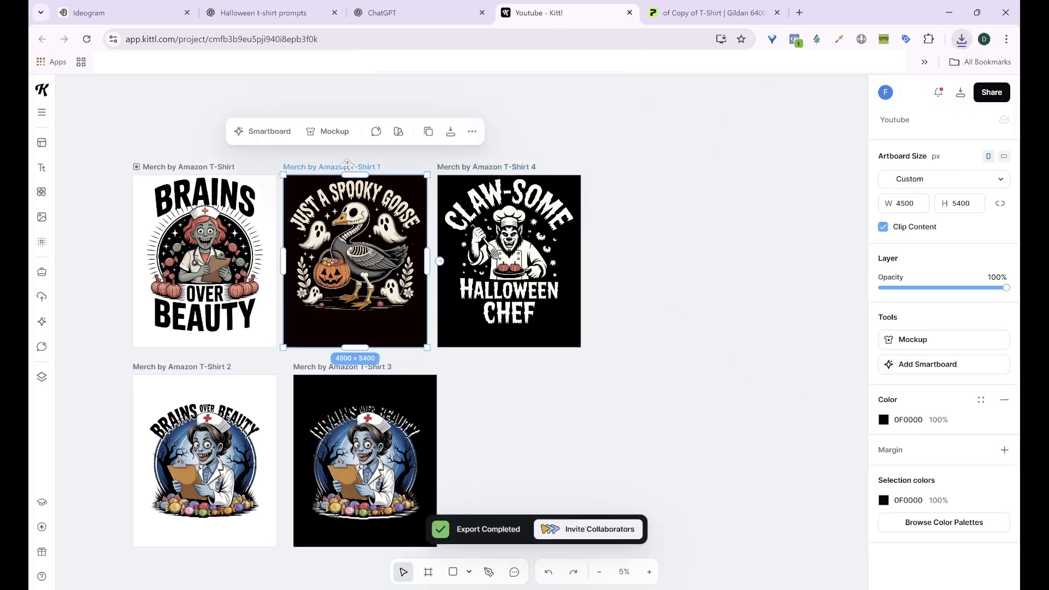
left_click(960, 94)
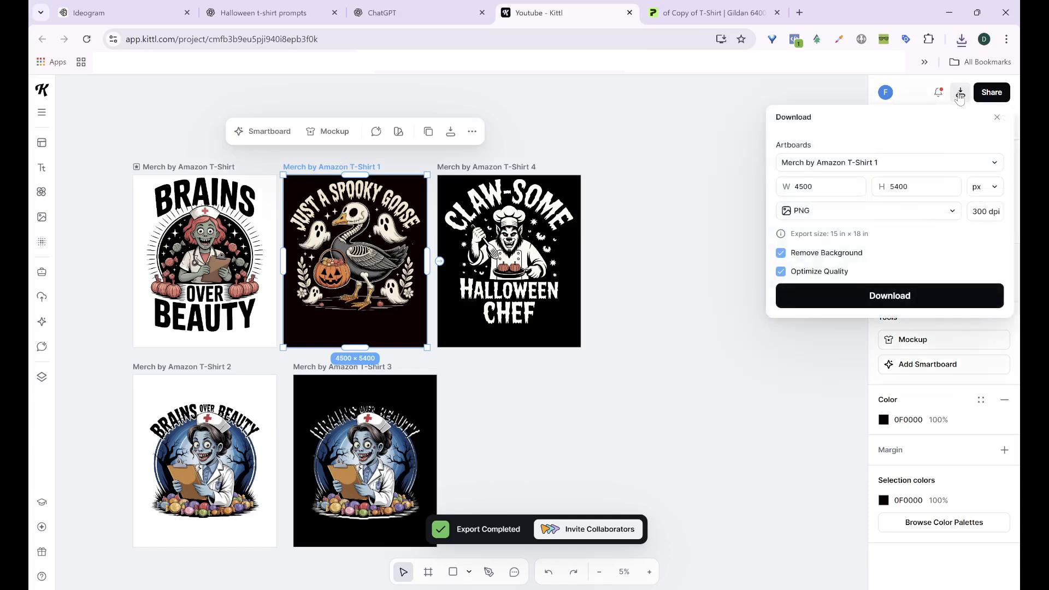
left_click(862, 302)
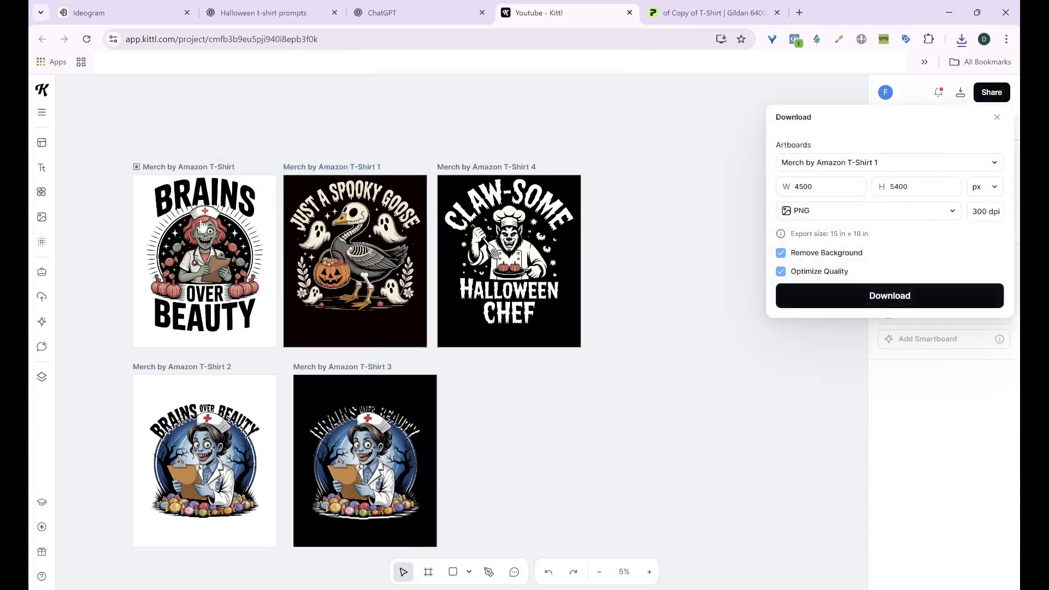
Enlarge the red-haired nurse design to about 3855 × 5066 px, centred horizontally, and download its artboard as a background-free 4500 × 5400 px PNG.
left_click(191, 257)
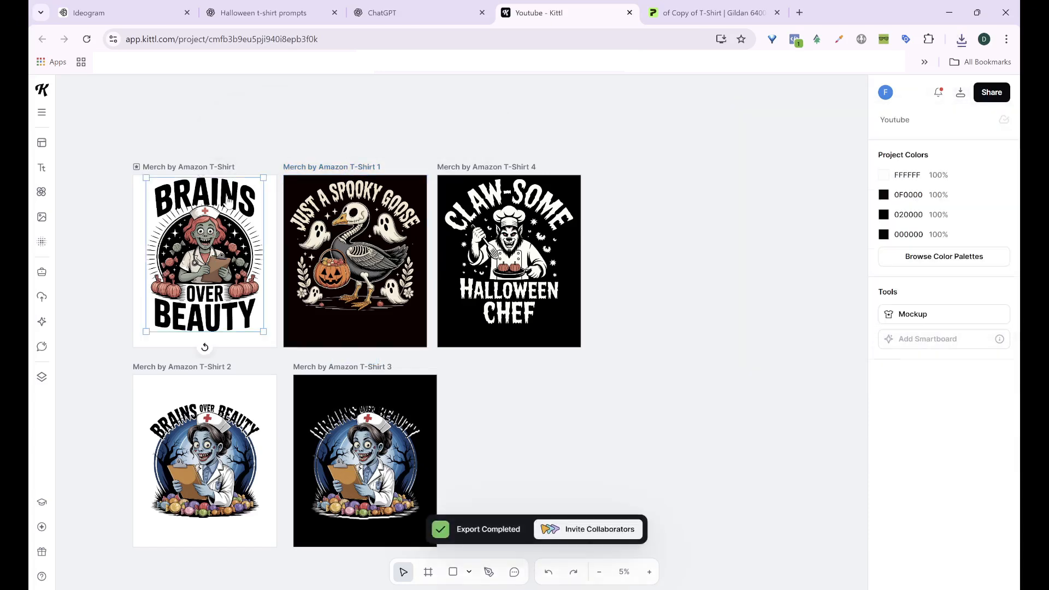
left_click_drag(147, 331, 140, 340)
left_click(904, 175)
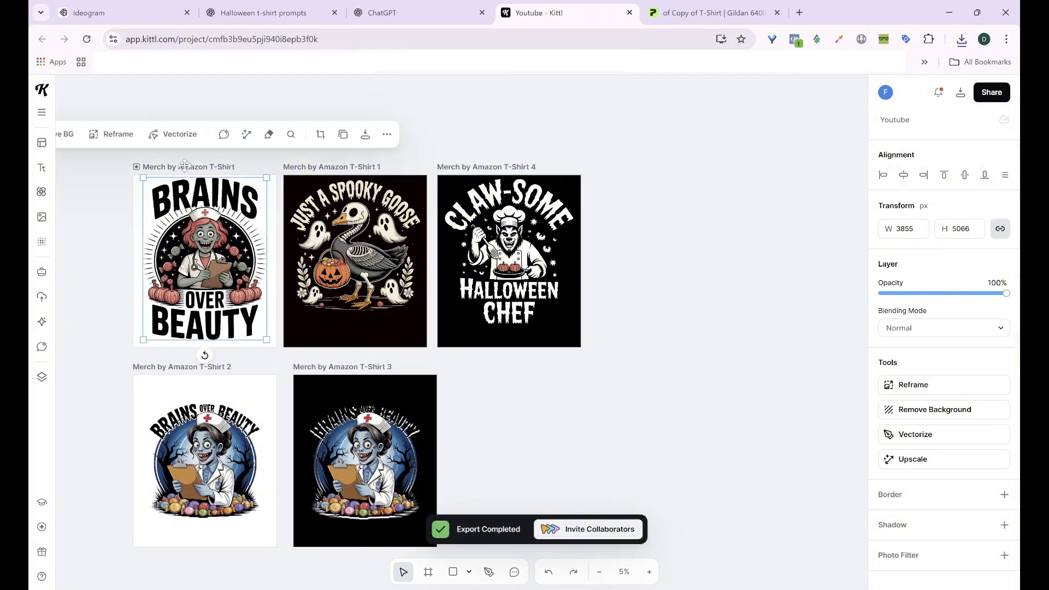
left_click(188, 167)
left_click(961, 93)
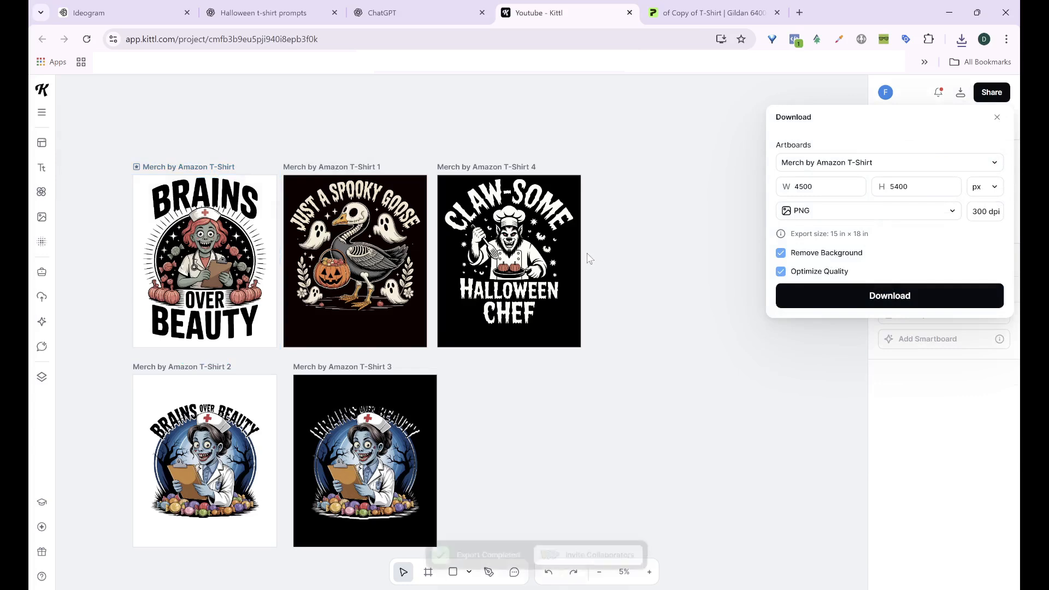
Enlarge the blue nurse design on Merch by Amazon T-Shirt 2 to about 4018 px wide, centred near the artboard's upper edge.
left_click(203, 440)
left_click_drag(149, 404, 141, 396)
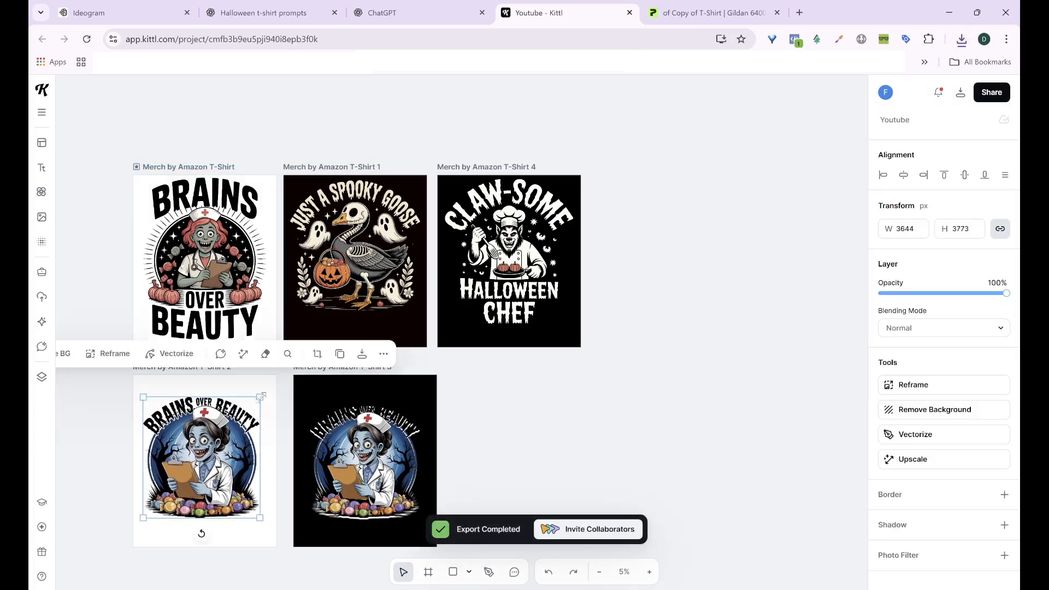
left_click_drag(259, 396, 272, 384)
left_click_drag(231, 412, 228, 410)
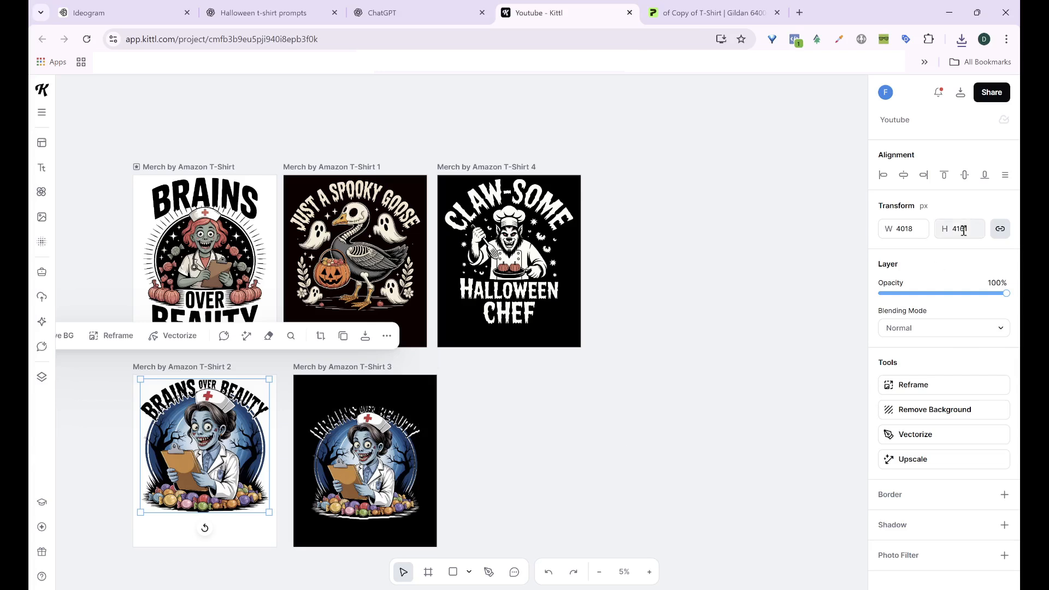
Download all five artboards as 4500 × 5400 px, 300 dpi PNGs with Remove Background and Optimize Quality enabled.
left_click(961, 95)
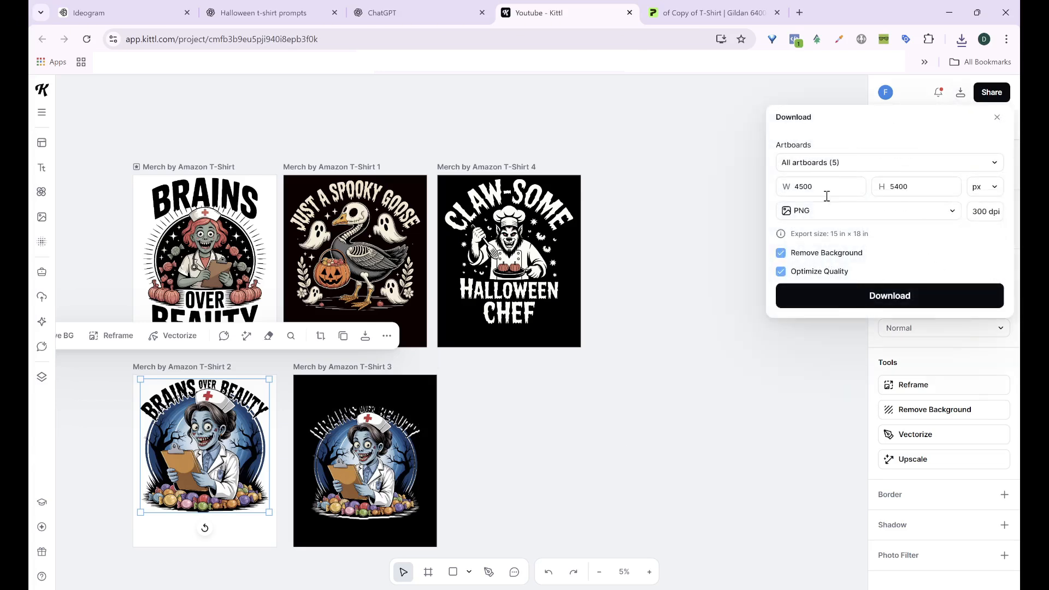
left_click(832, 215)
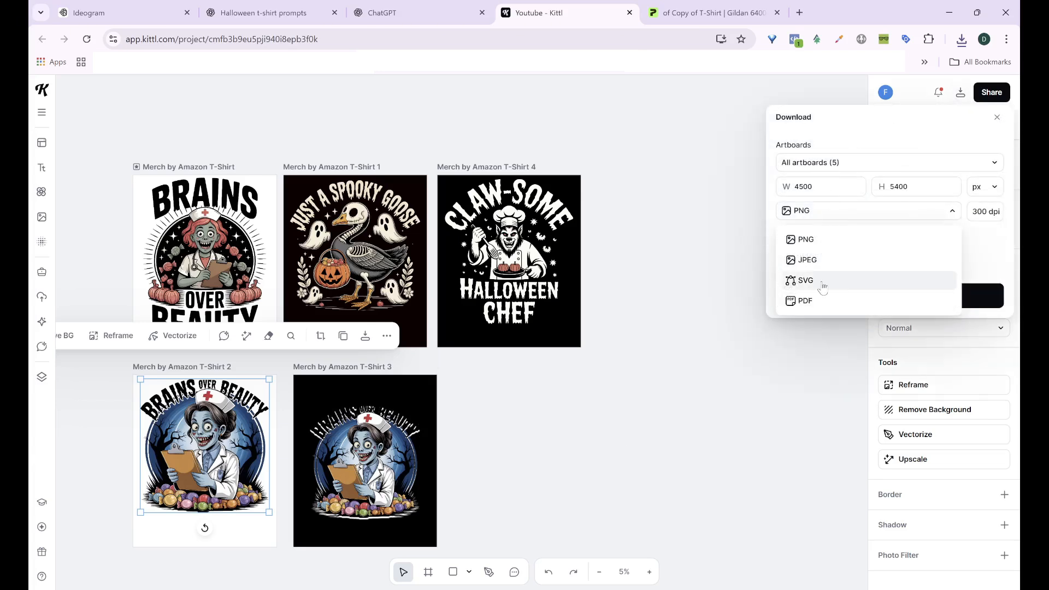
left_click(897, 216)
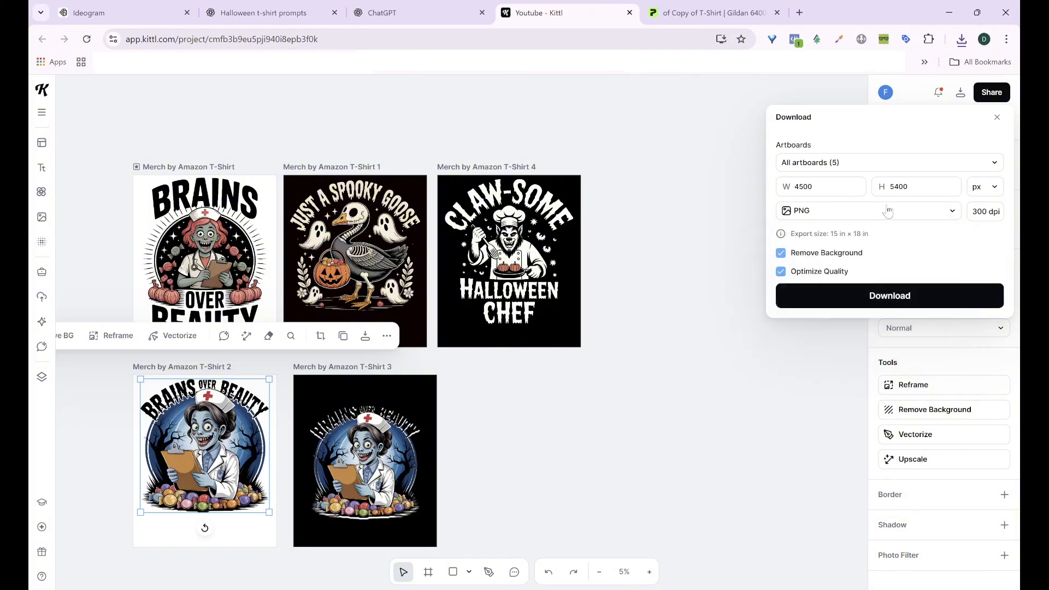
left_click(889, 295)
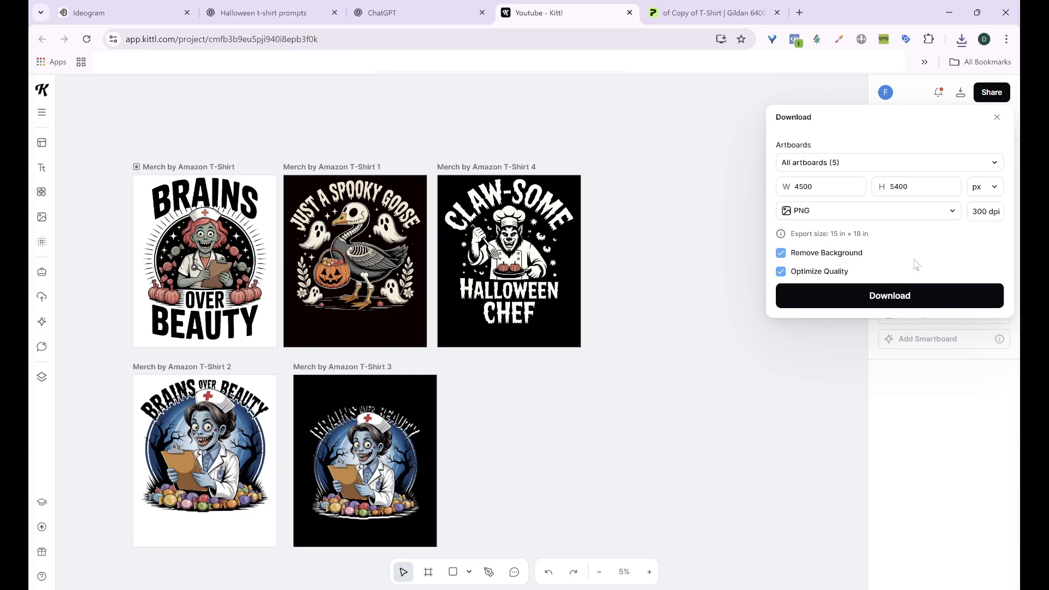
left_click(676, 288)
Download the Merch by Amazon T-Shirt 2 artboard at 4500 × 5400 px with its background removed, once as PNG and once as SVG.
left_click(162, 368)
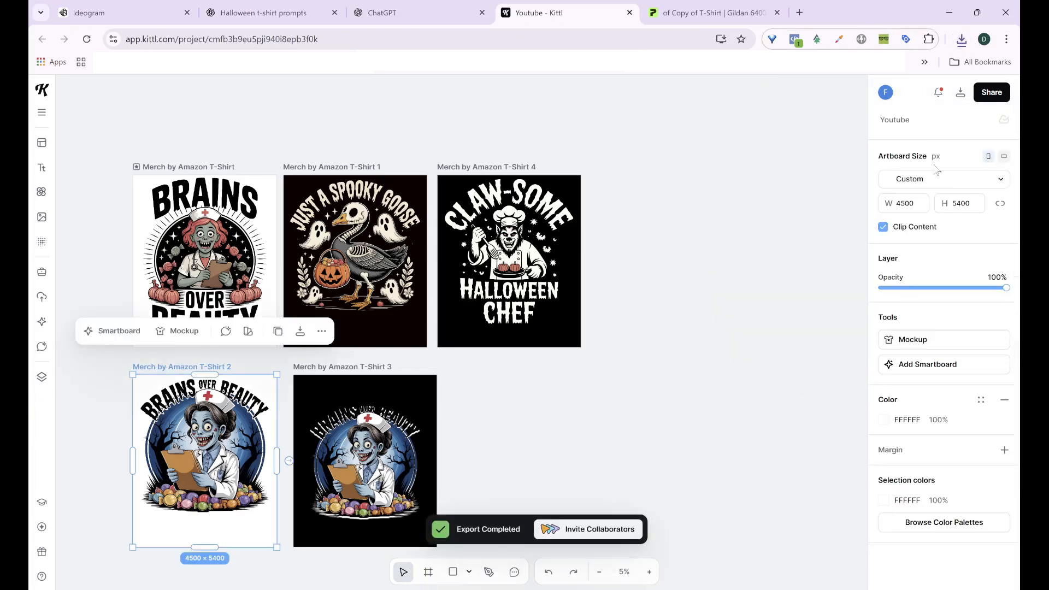
left_click(960, 93)
left_click(829, 302)
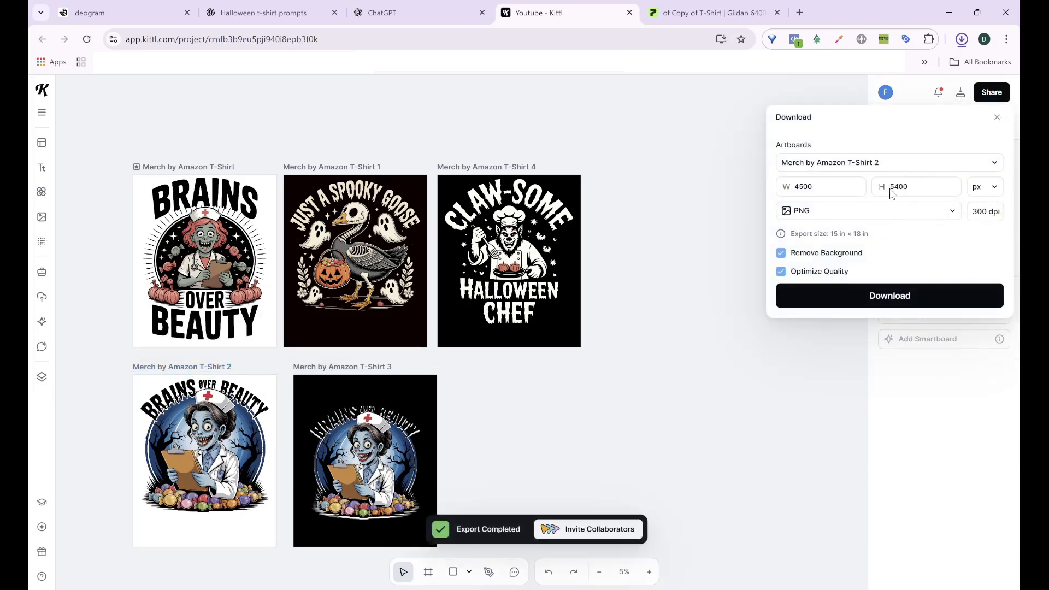
left_click(868, 213)
left_click(829, 281)
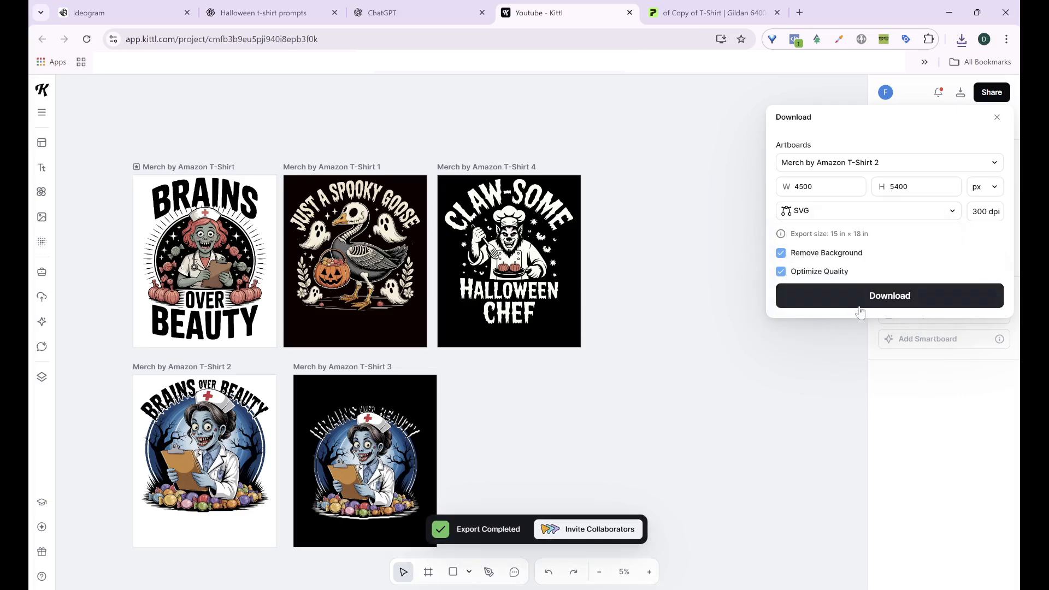
left_click(847, 298)
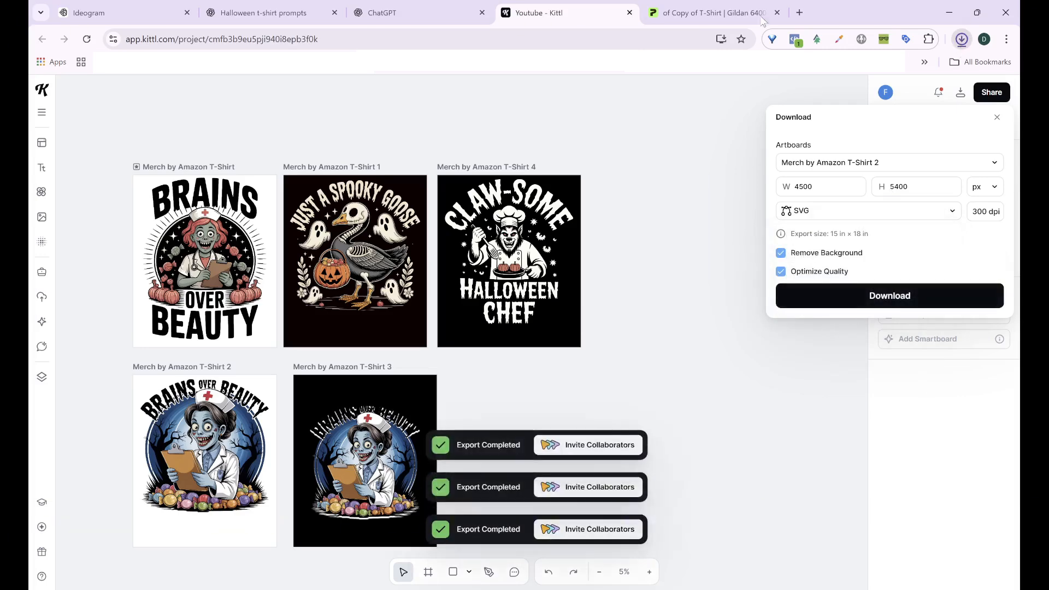
Switch to the Printify t-shirt editor and upload the downloaded blue nurse SVG to the white shirt's front side.
left_click(677, 16)
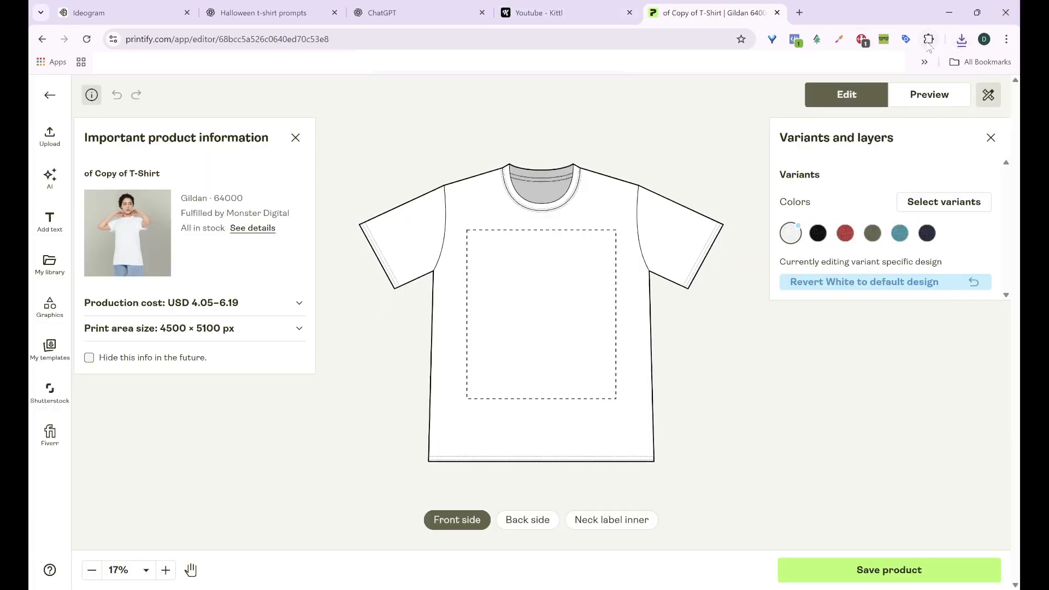
left_click_drag(821, 96, 536, 281)
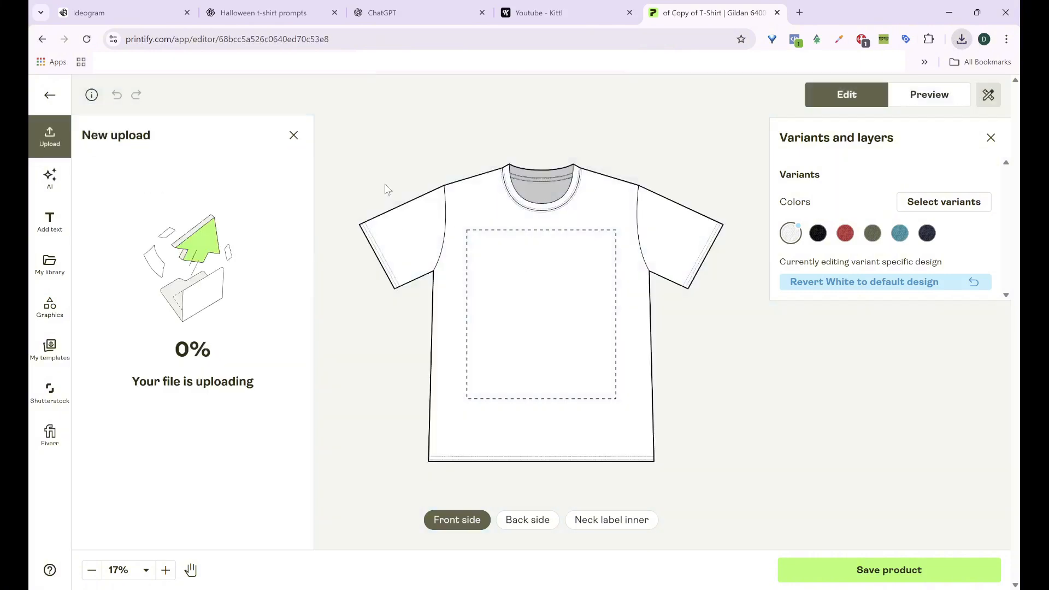
left_click(295, 137)
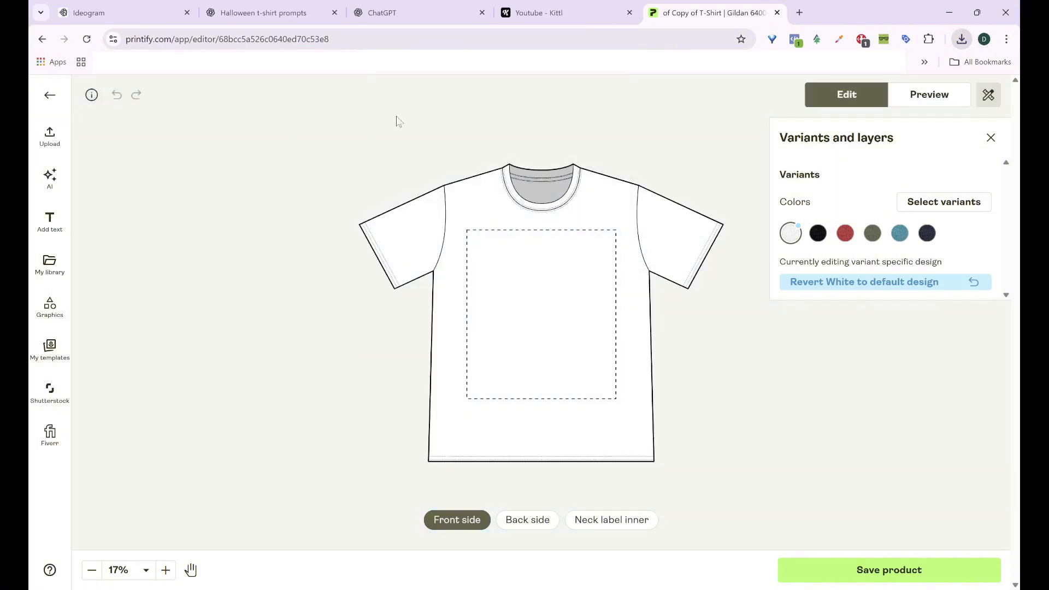
Open the same Printify product editor address in a second browser tab.
left_click(217, 42)
key("ctrl+c")
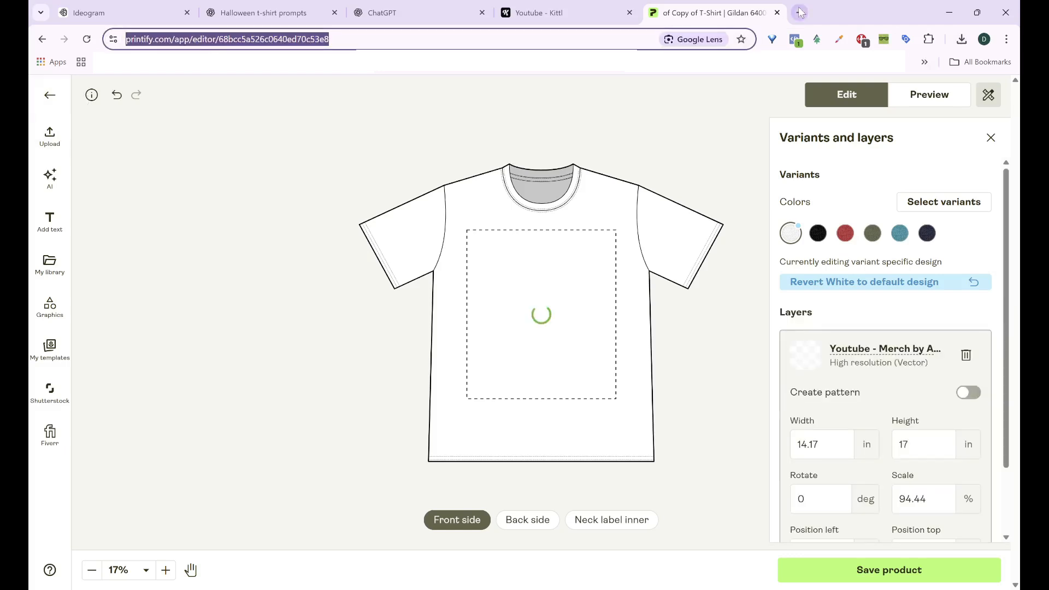
left_click(800, 12)
key("ctrl+v")
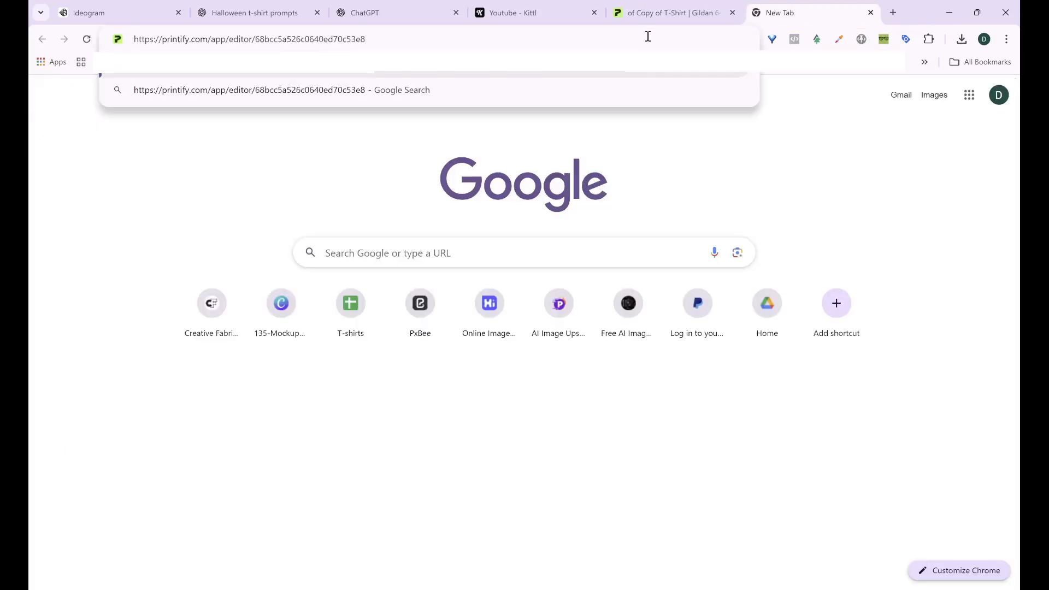
key("Return")
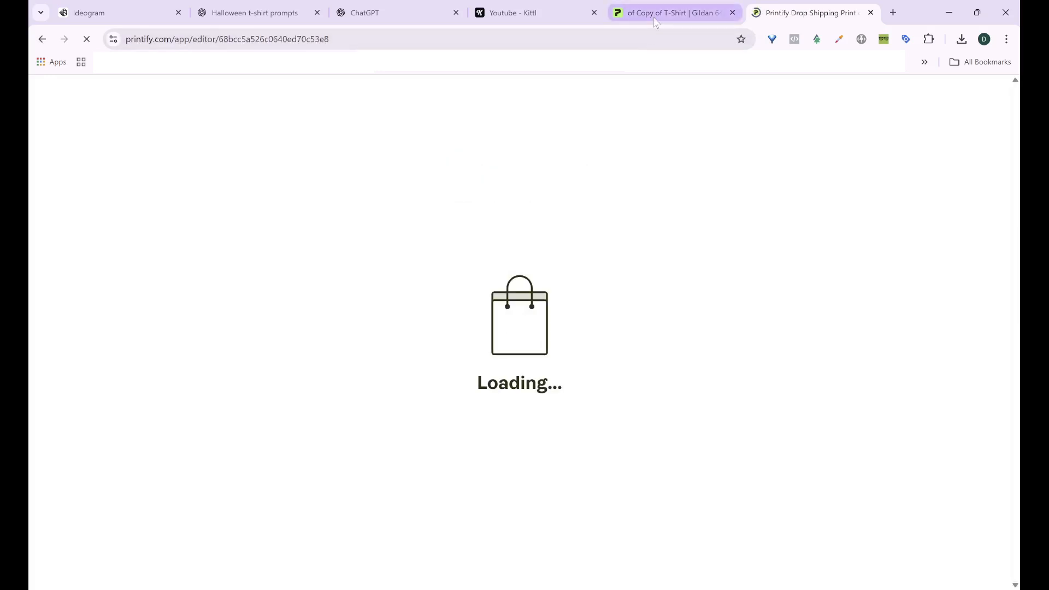
Return to the first Printify editor and align the nurse design to the horizontal centre and upper edge of the print area.
left_click(656, 16)
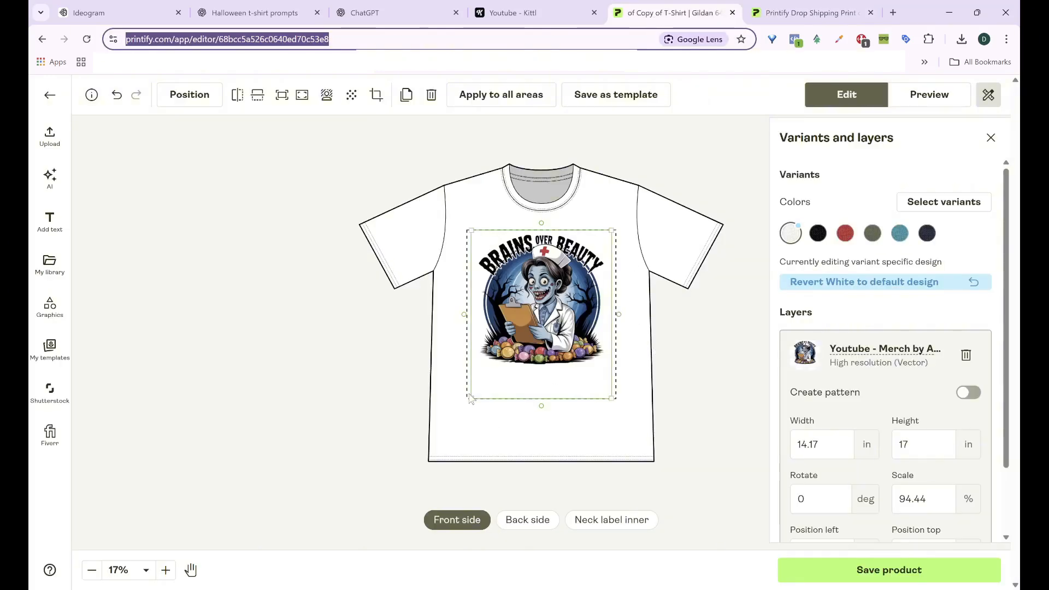
left_click_drag(557, 314, 557, 315)
scroll(884, 420, "down", 2)
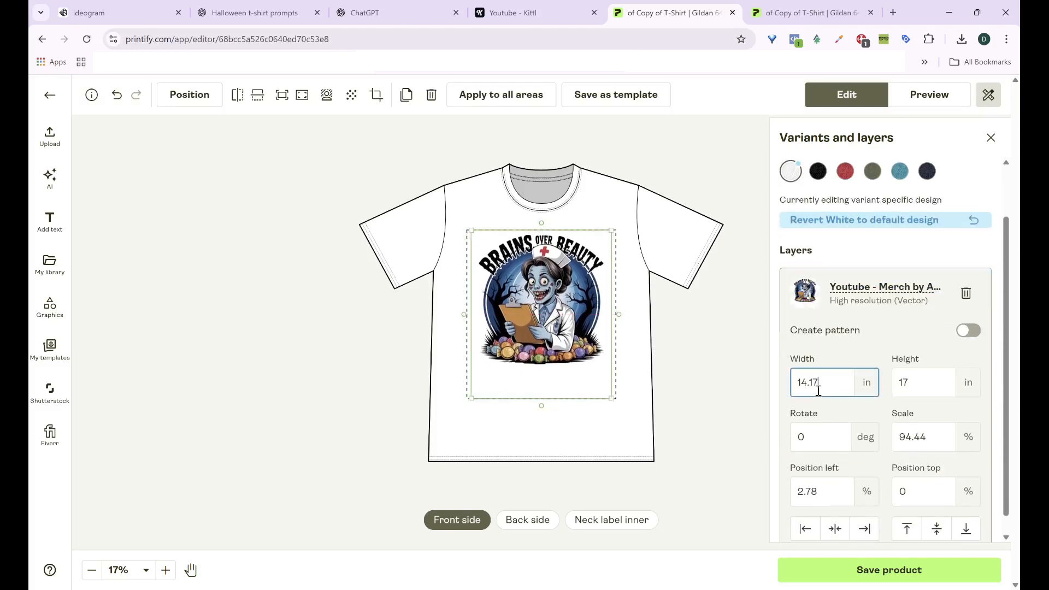
double_click(818, 385)
left_click(834, 530)
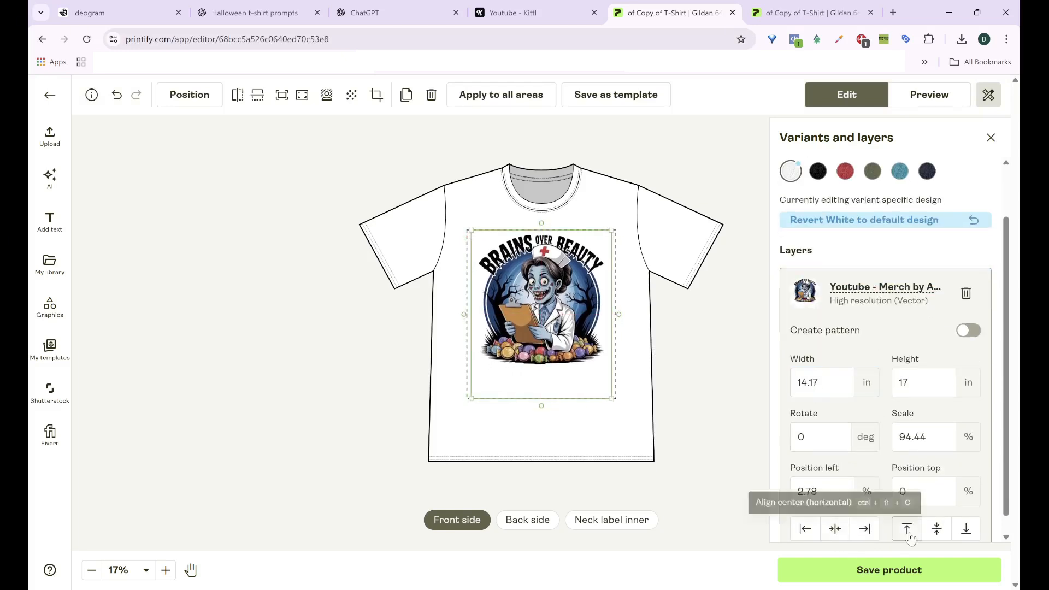
left_click(908, 531)
Preview the nurse design on the white shirt in the Person 2 Front, Person 4 Context and Person 3 Context mockups.
left_click(923, 100)
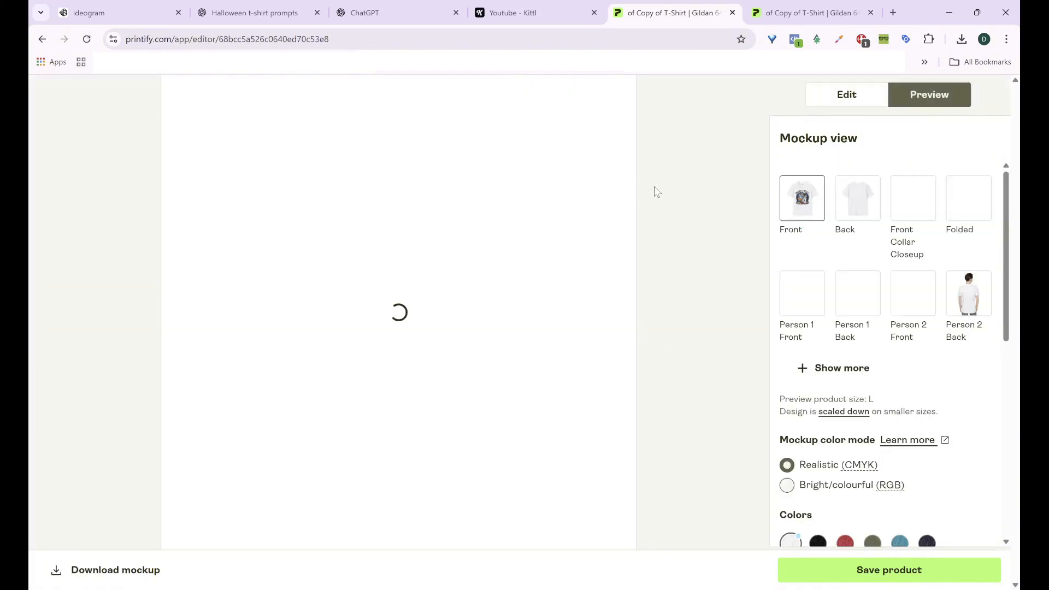
left_click(805, 309)
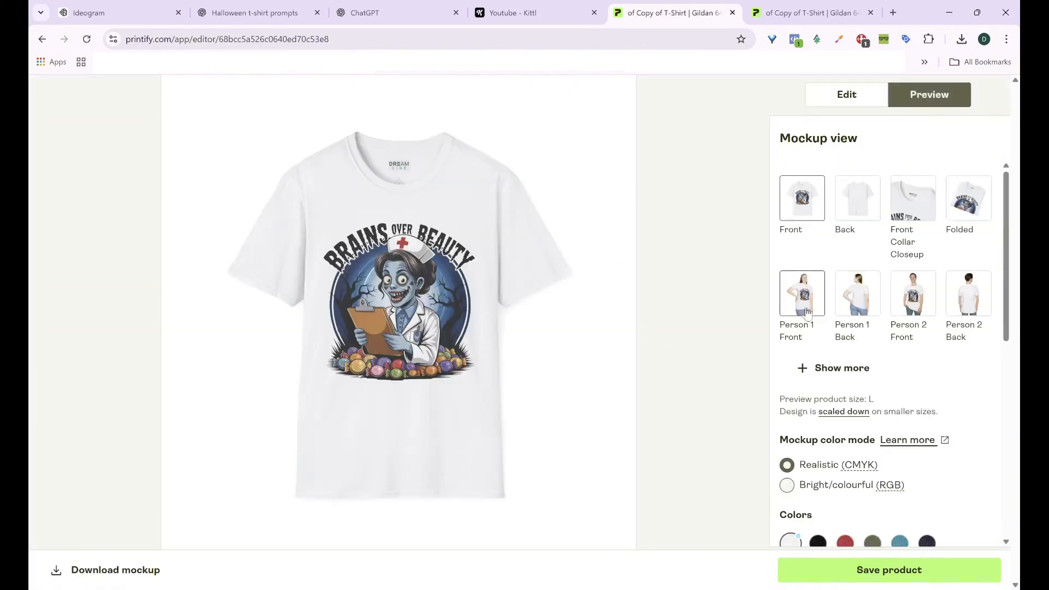
left_click(840, 370)
left_click(924, 306)
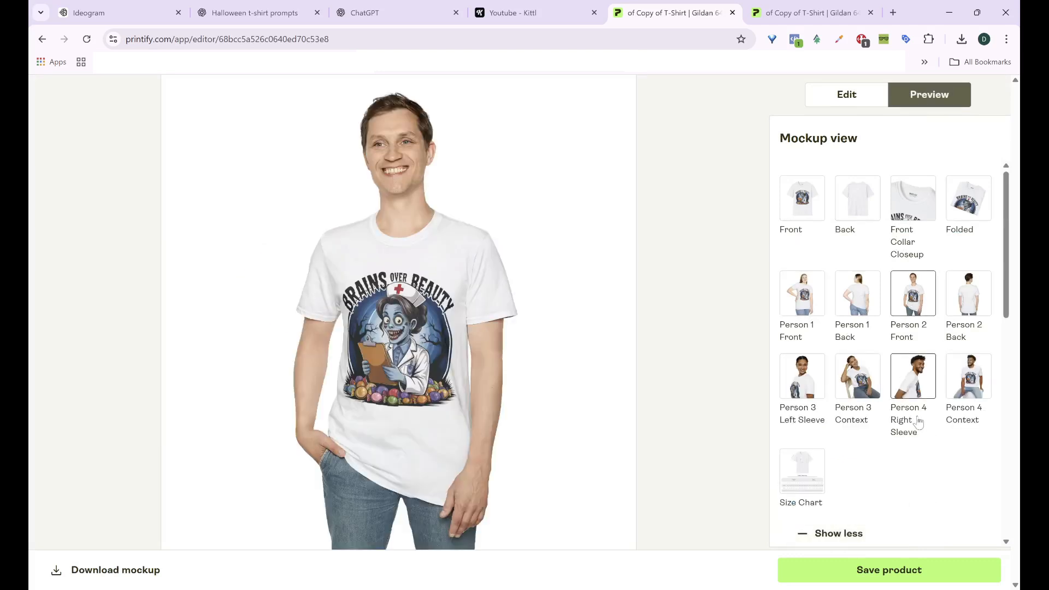
left_click(961, 393)
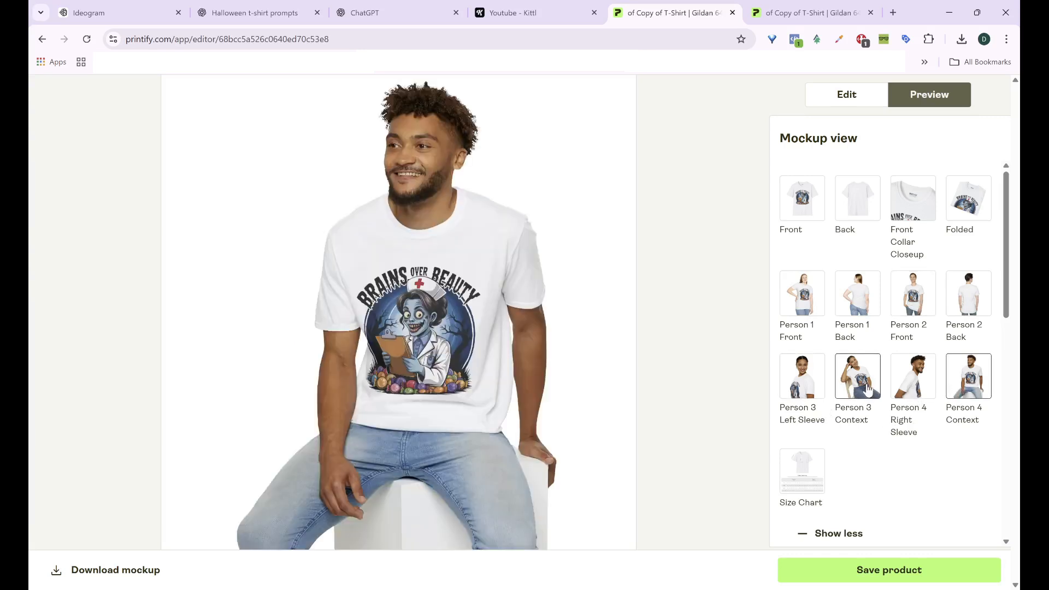
left_click(867, 389)
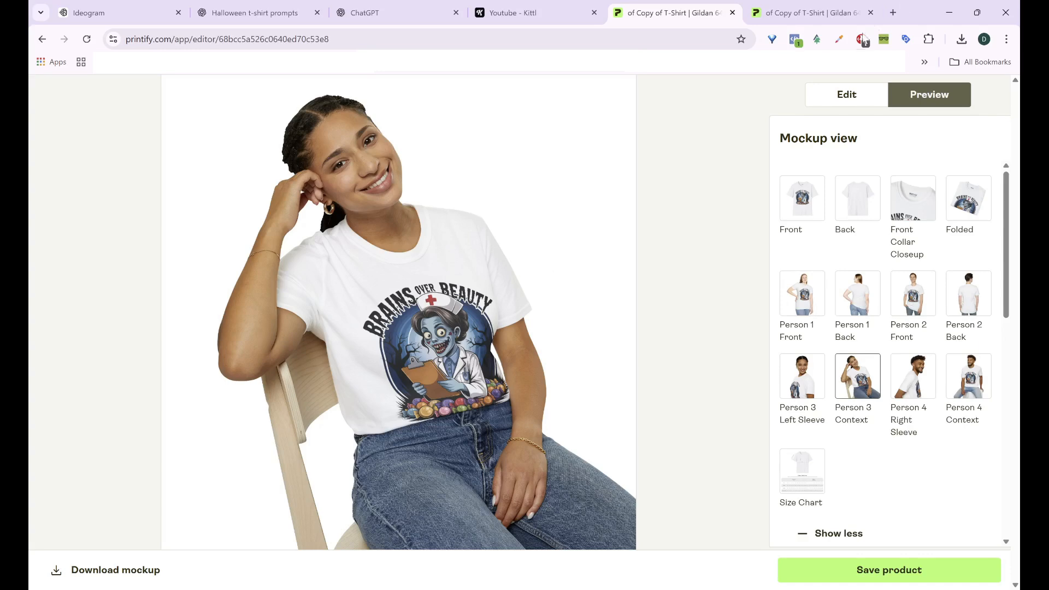
Set the nurse design's width to 12.5 in and open the product's mockup preview.
left_click(847, 94)
left_click(824, 443)
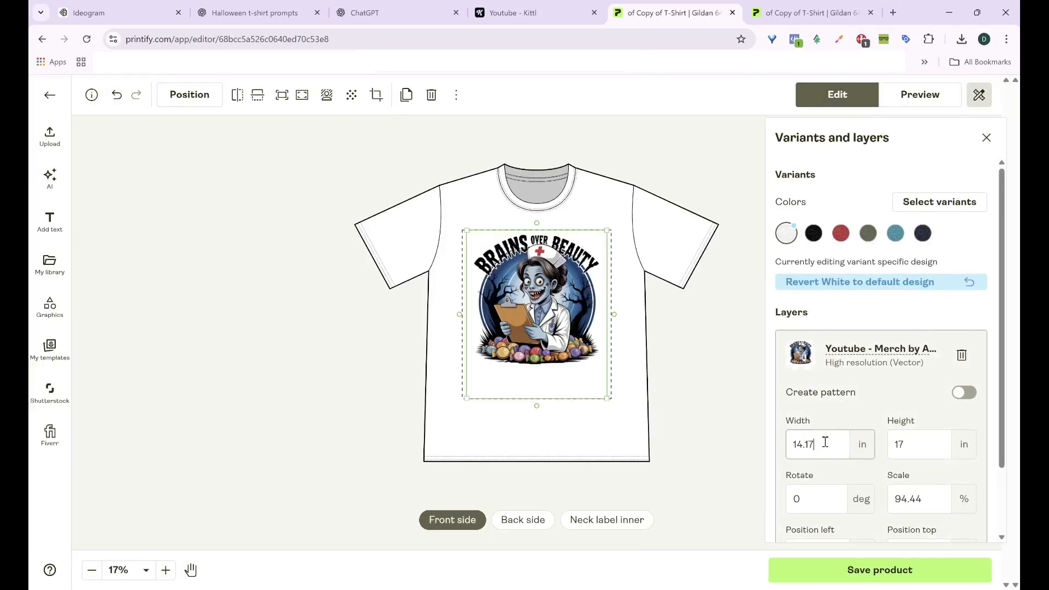
double_click(825, 442)
type("12")
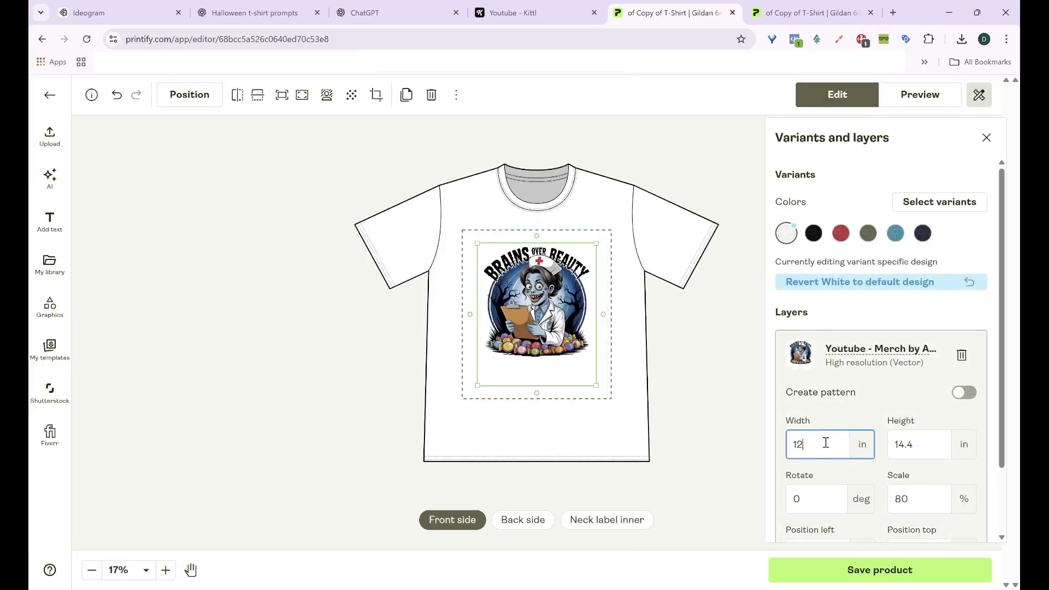
type(".5")
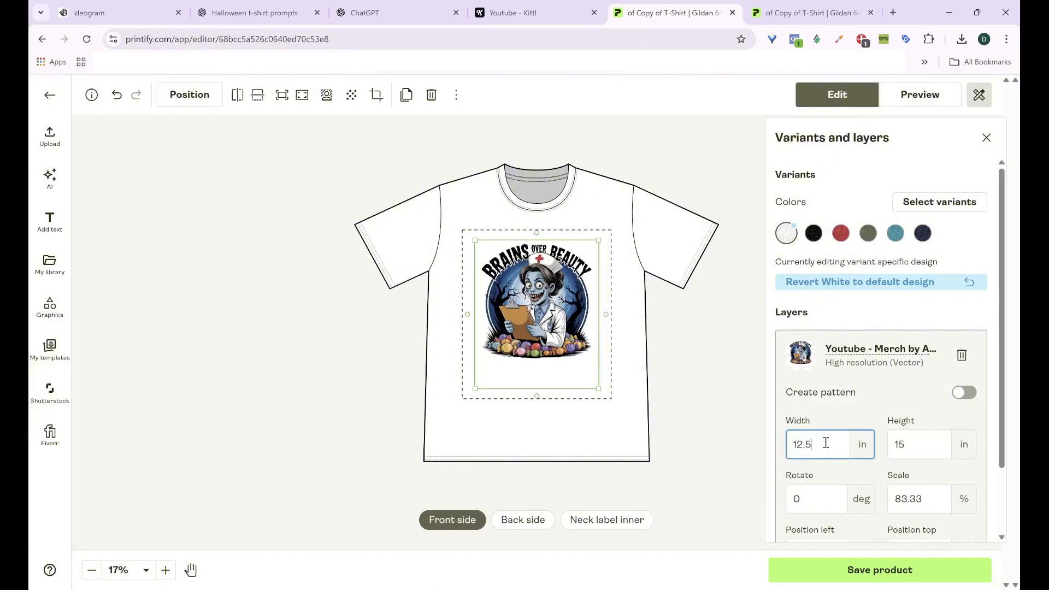
scroll(918, 401, "down", 1)
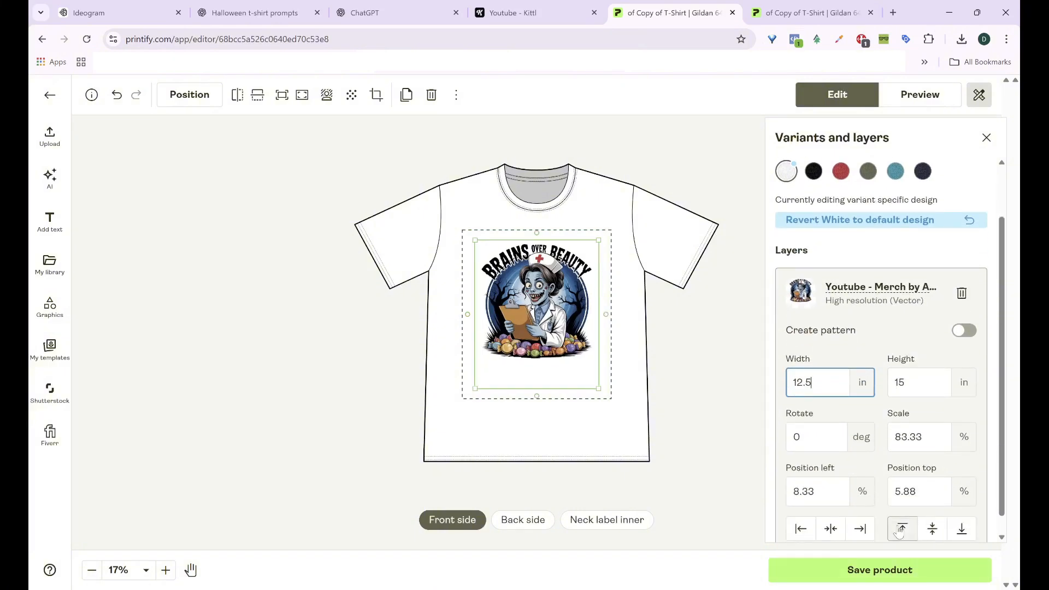
left_click(913, 254)
left_click(932, 97)
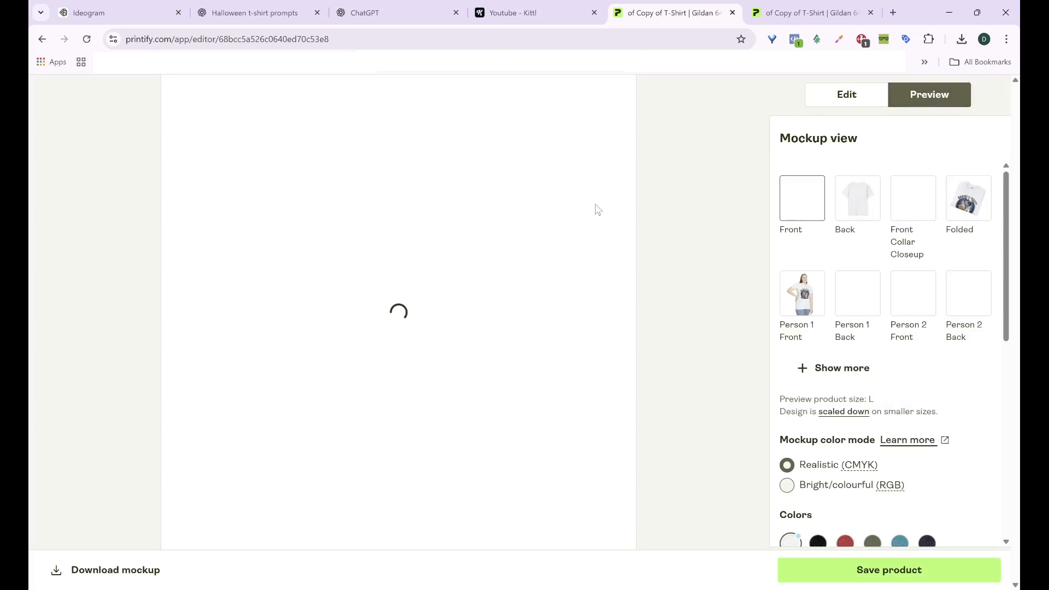
Preview the resized nurse design on the white shirt in the Person 3 Context and Person 4 Context mockups.
left_click(839, 369)
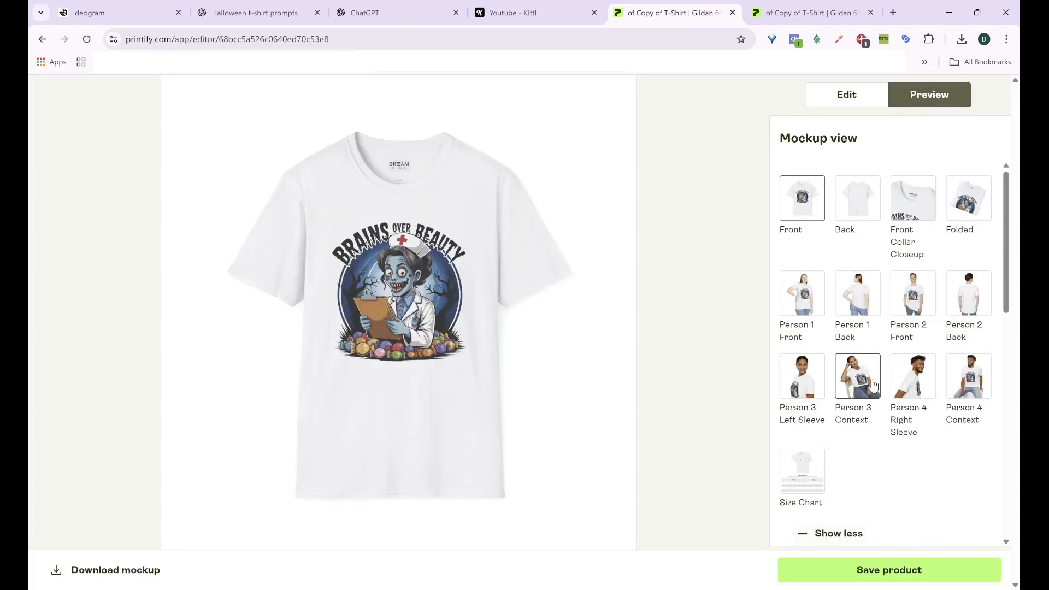
left_click(869, 386)
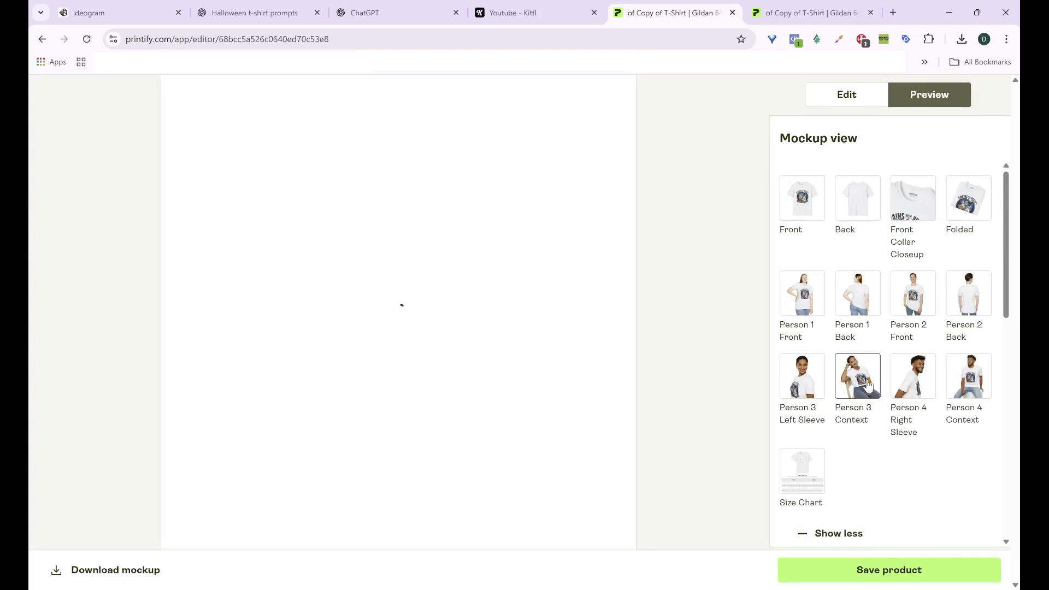
left_click(955, 377)
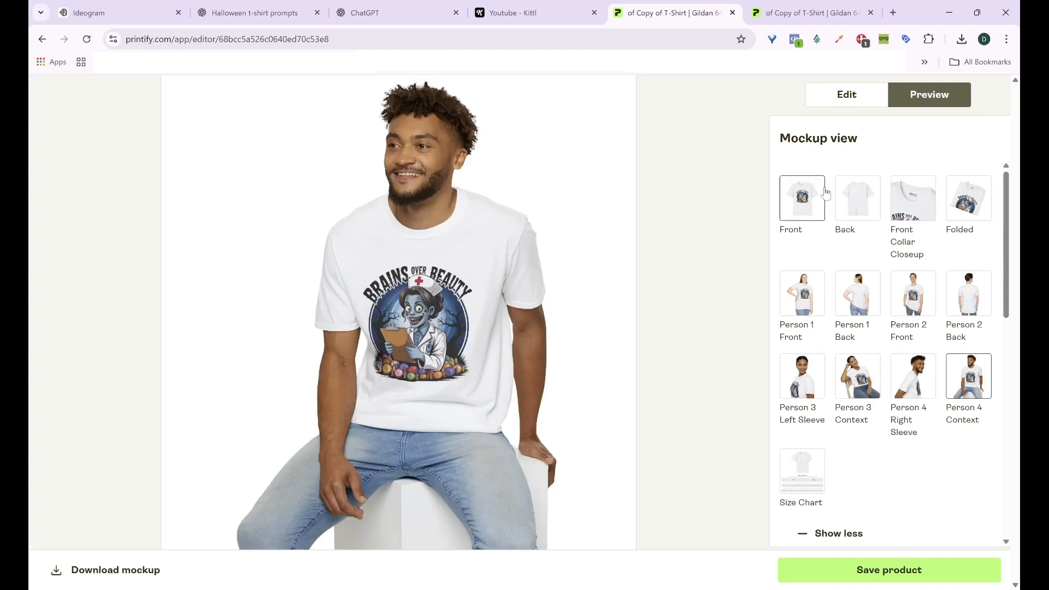
Return to editing and replace the white shirt's nurse design with the uploaded red-haired zombie nurse "Brains Over Beauty" design.
left_click(844, 96)
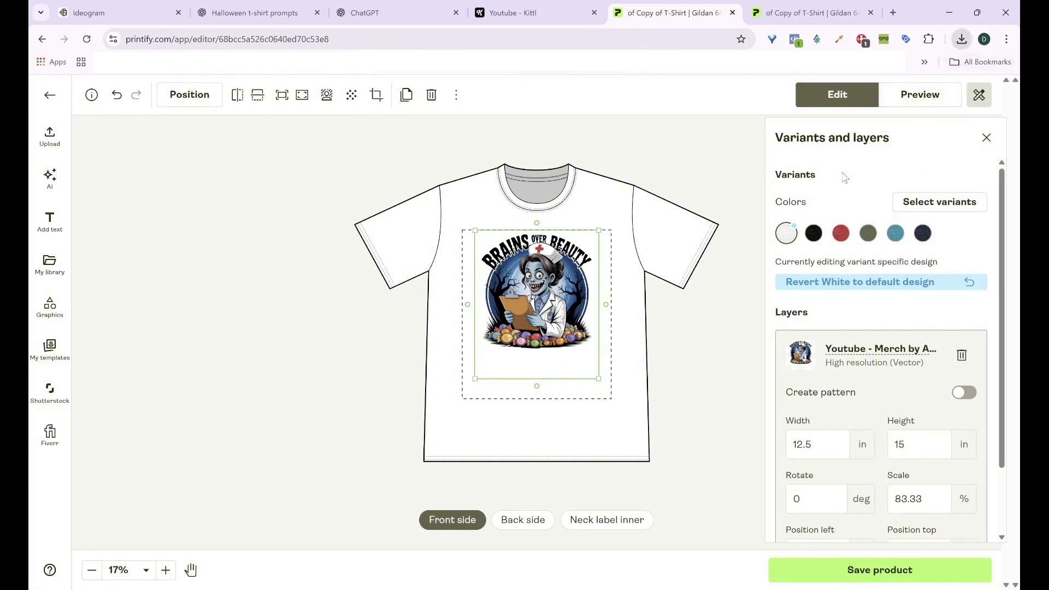
mouse_move(825, 99)
left_mouse_down()
mouse_move(642, 246)
mouse_move(806, 156)
mouse_move(838, 95)
left_mouse_up()
left_click_drag(835, 250, 517, 298)
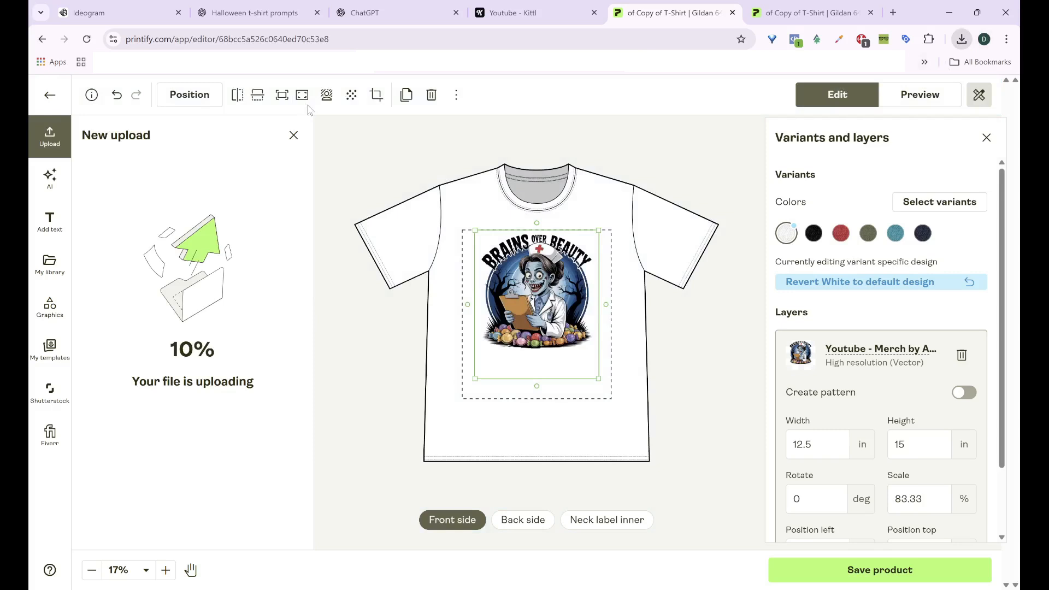
left_click(293, 136)
key("Delete")
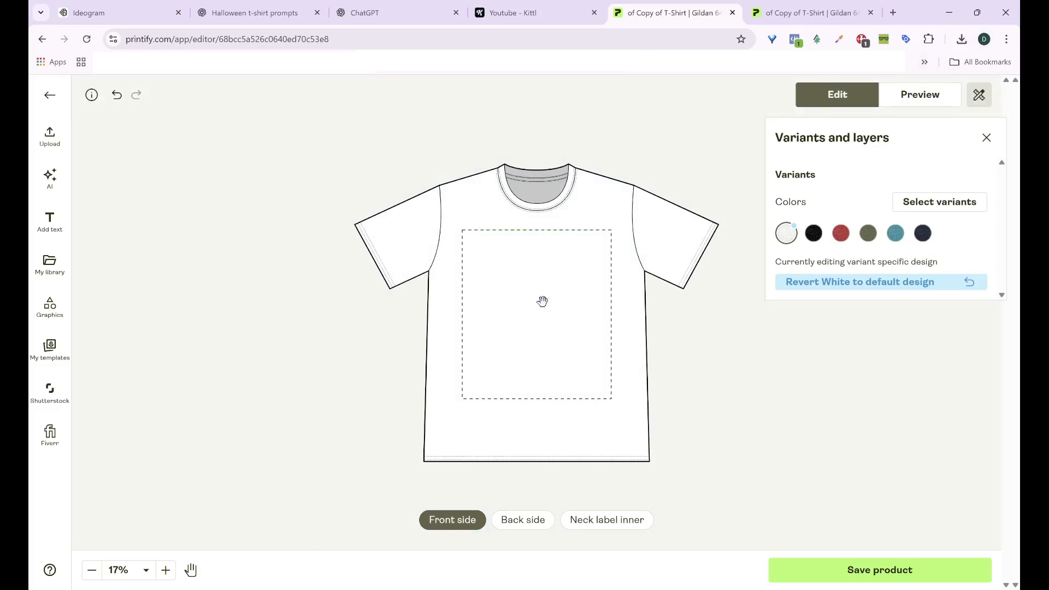
key("ctrl+z")
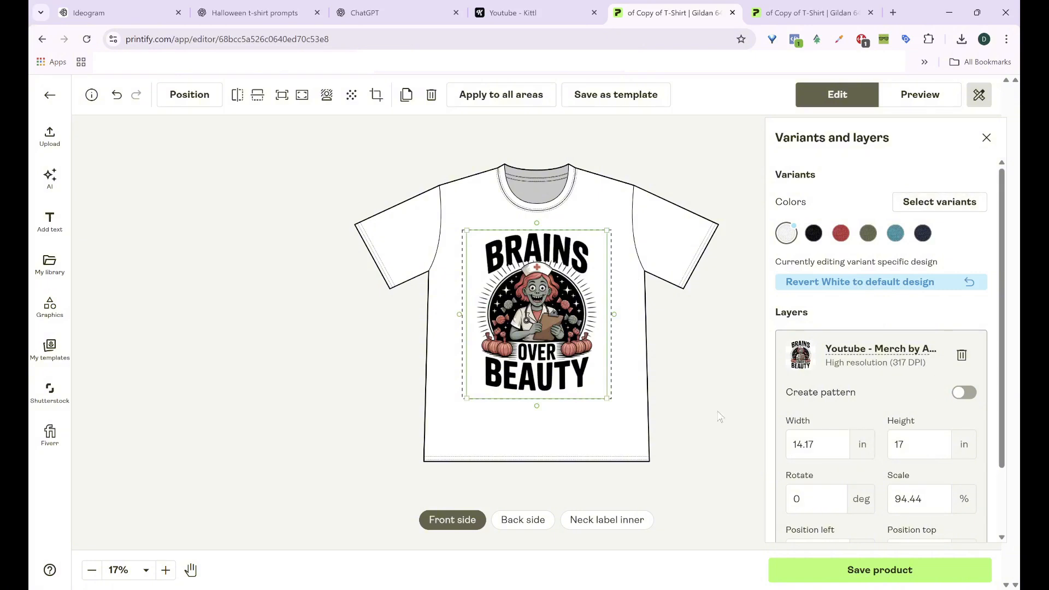
Set the red-haired nurse design's width to 13 in and align it to the upper edge of the print area.
left_click(819, 443)
double_click(818, 443)
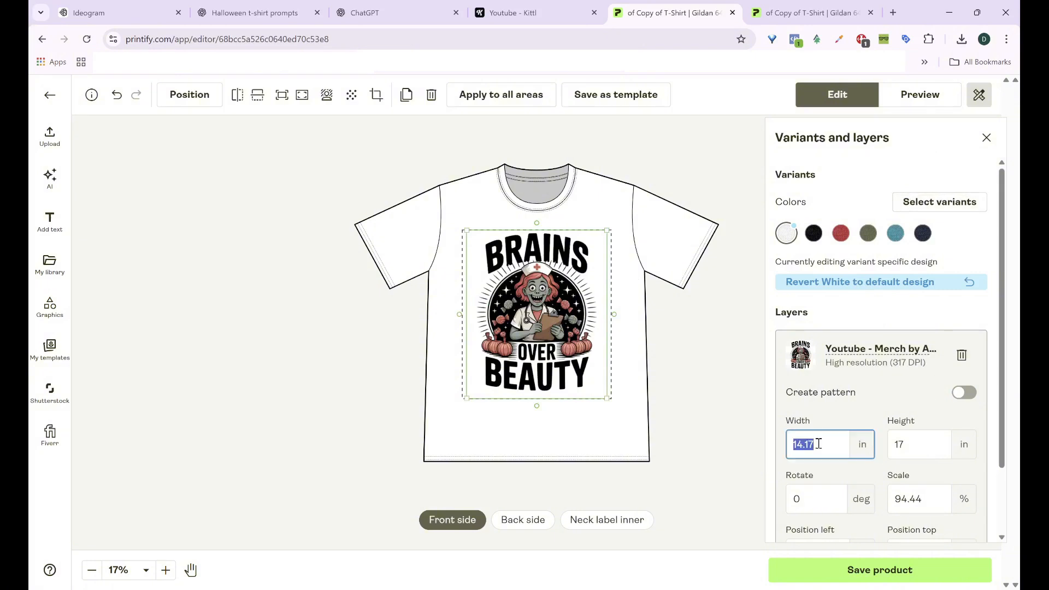
type("13")
scroll(848, 445, "down", 2)
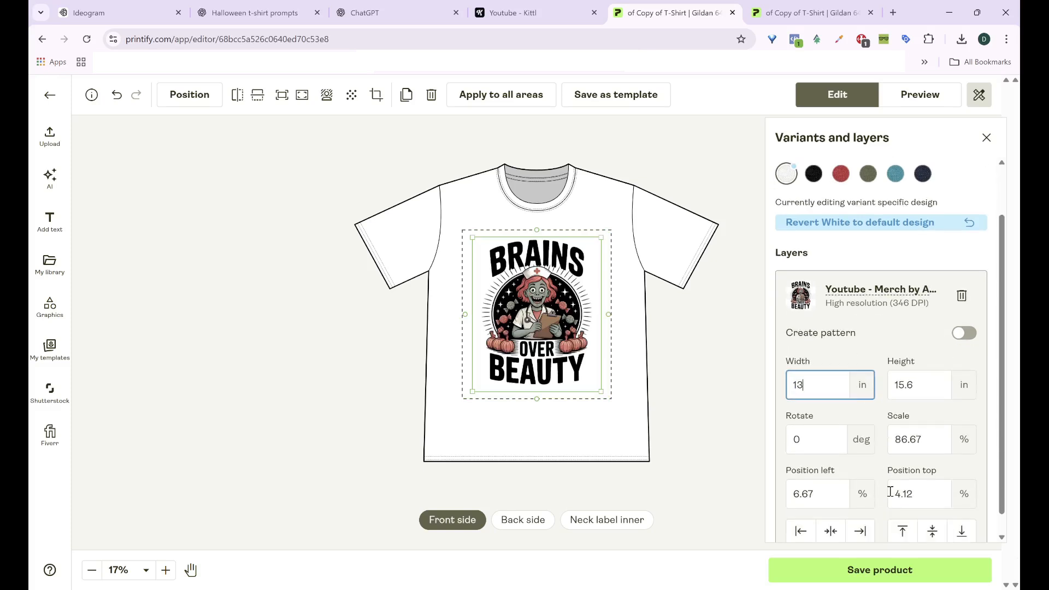
left_click(902, 528)
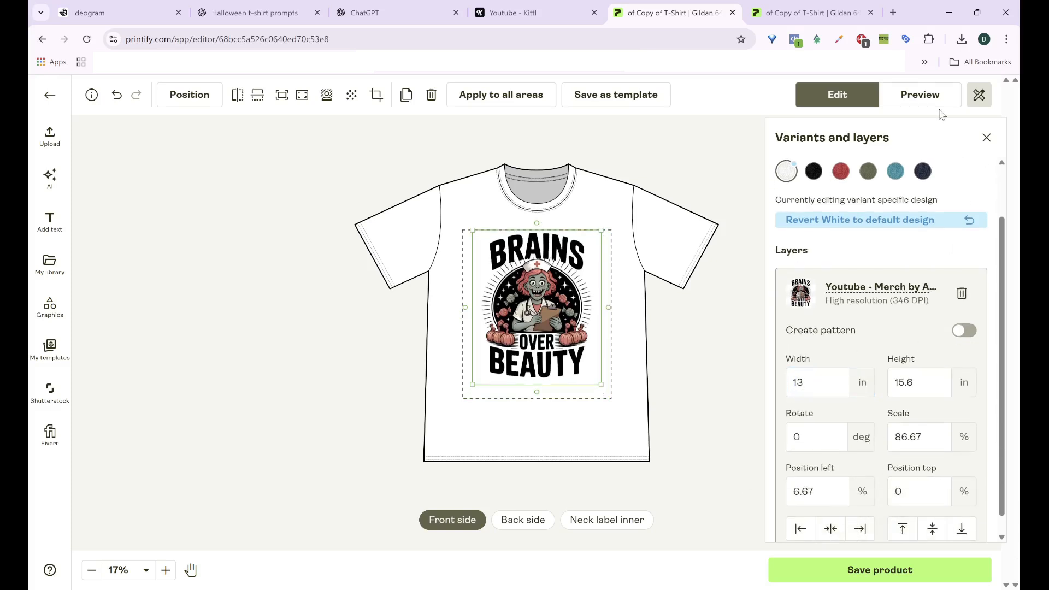
Preview the red-haired nurse design in the Person 3 Context and Person 4 Context mockups.
left_click(923, 96)
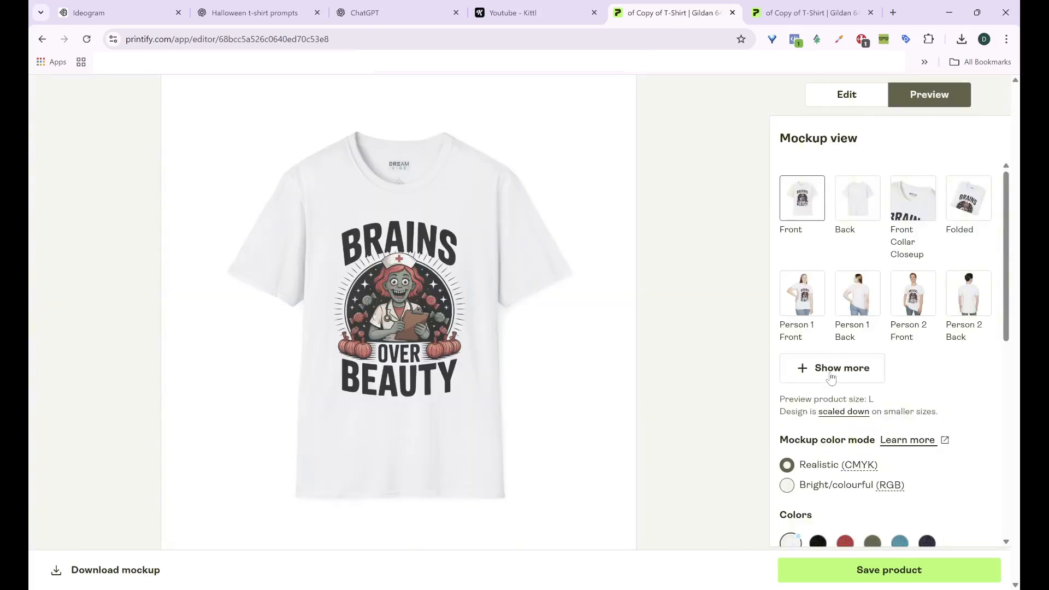
left_click(831, 368)
left_click(860, 391)
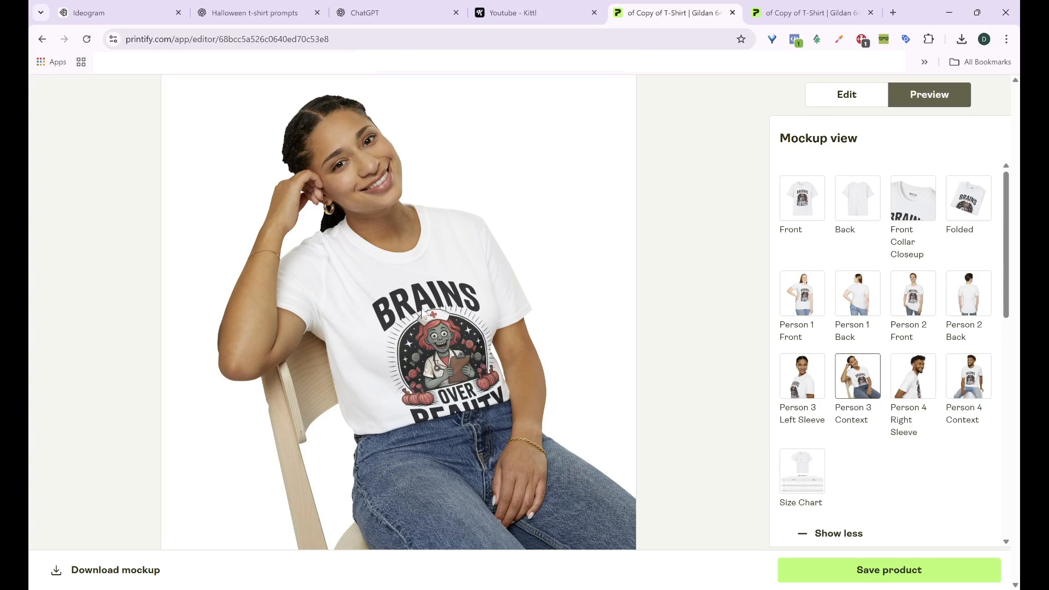
left_click(967, 389)
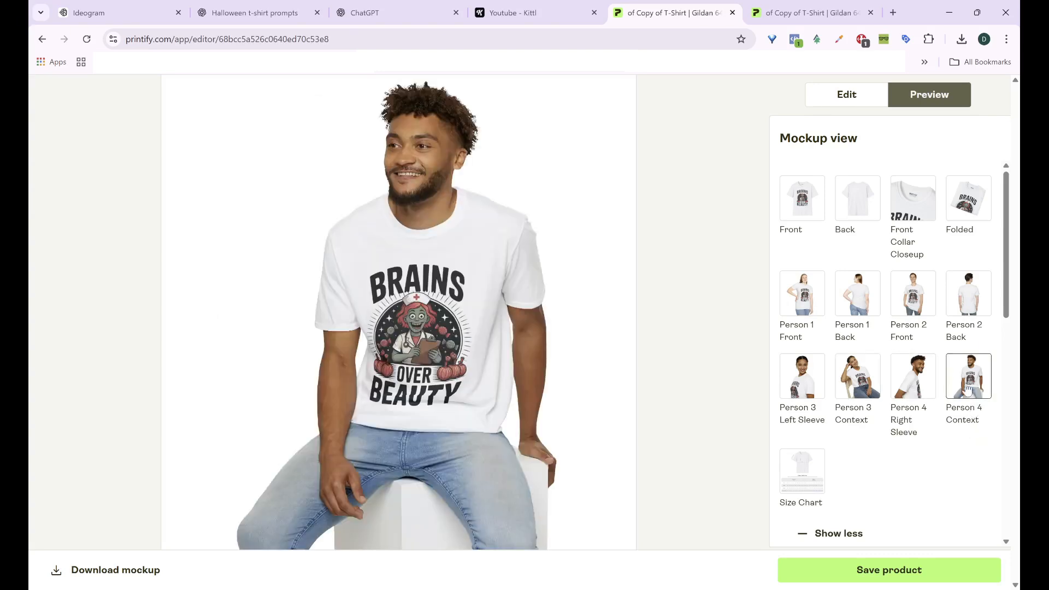
Reduce the red-haired nurse design's width to 12 in and realign it to the upper edge of the print area.
left_click(847, 94)
left_click(815, 443)
key("BackSpace")
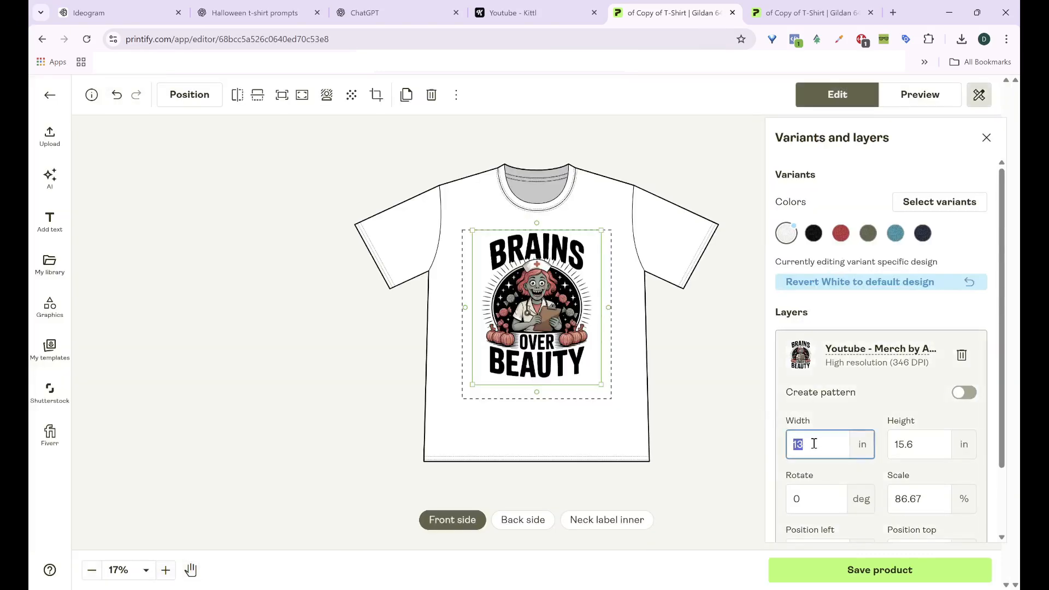
type("2")
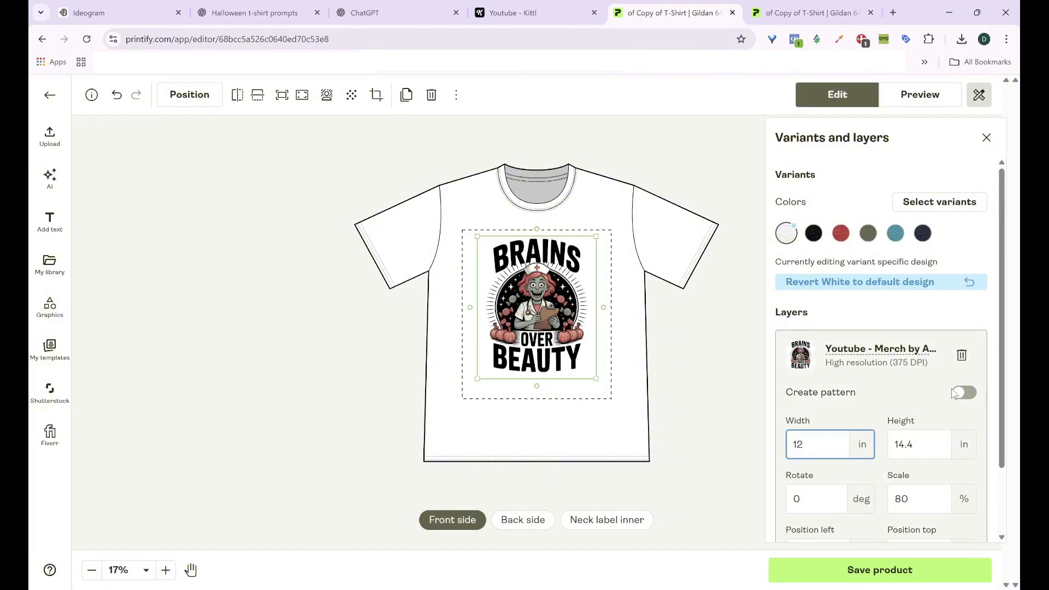
scroll(954, 394, "down", 2)
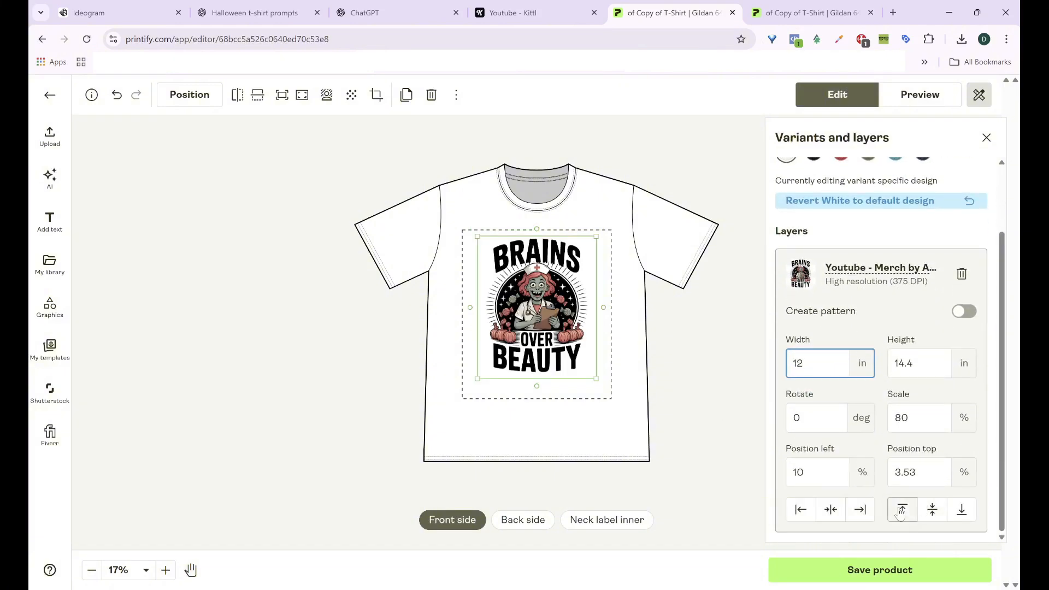
left_click(902, 510)
Check the 12 in wide nurse design on the white shirt in the Person 3 Context and Person 4 Context mockups.
left_click(908, 94)
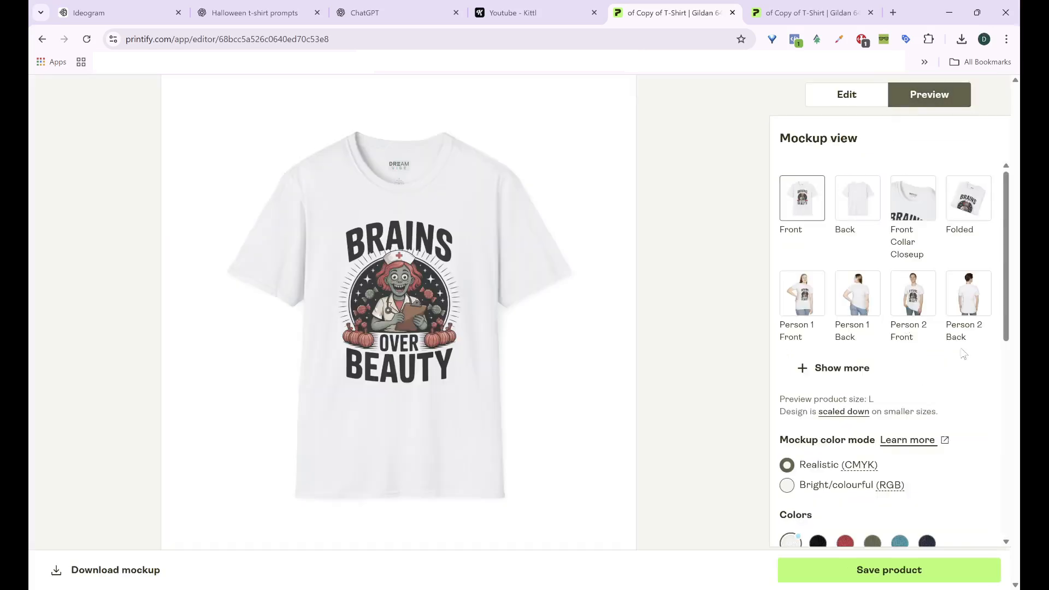
left_click(878, 369)
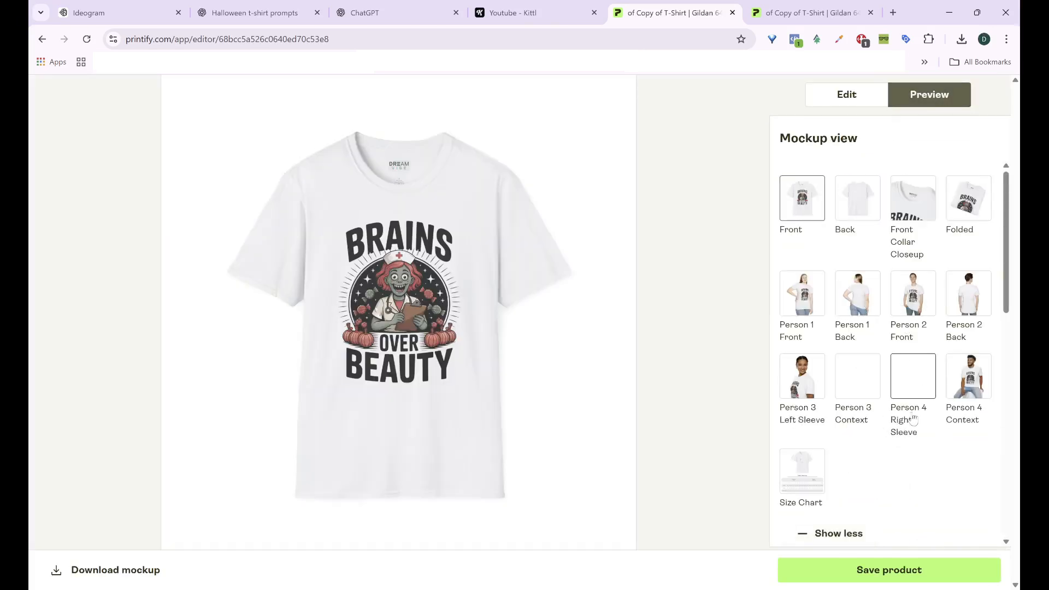
left_click(865, 385)
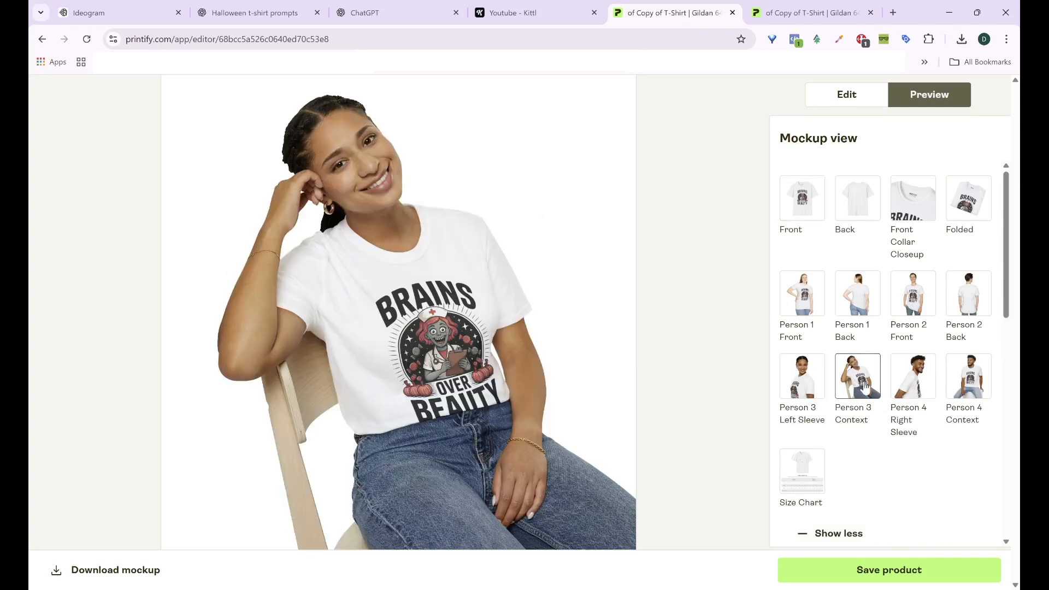
left_click(975, 387)
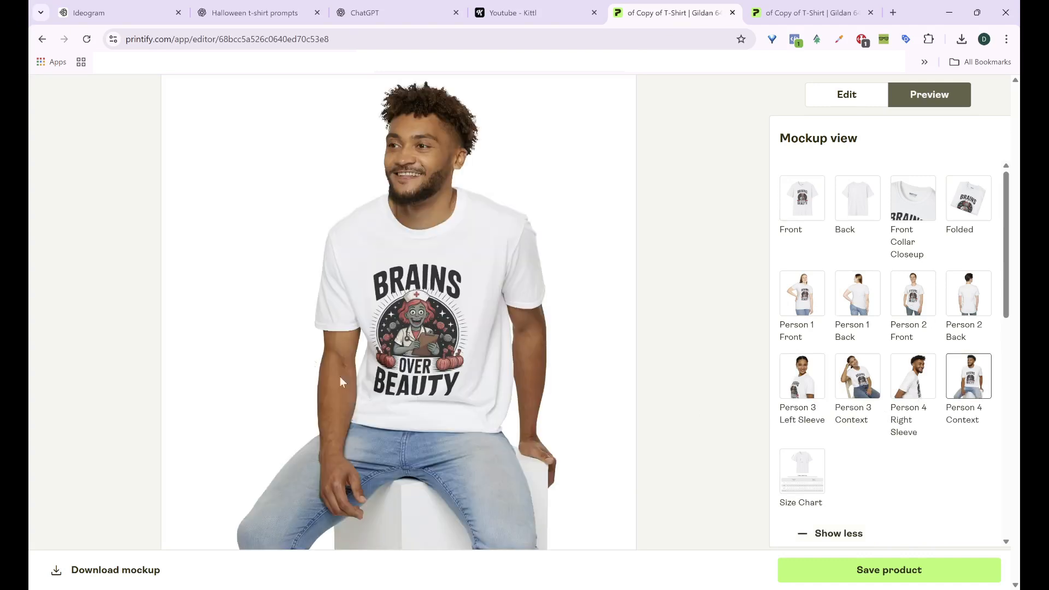
Switch the editor to the black shirt variant and upload the "Just a Spooky Goose" design onto its front.
left_click(840, 101)
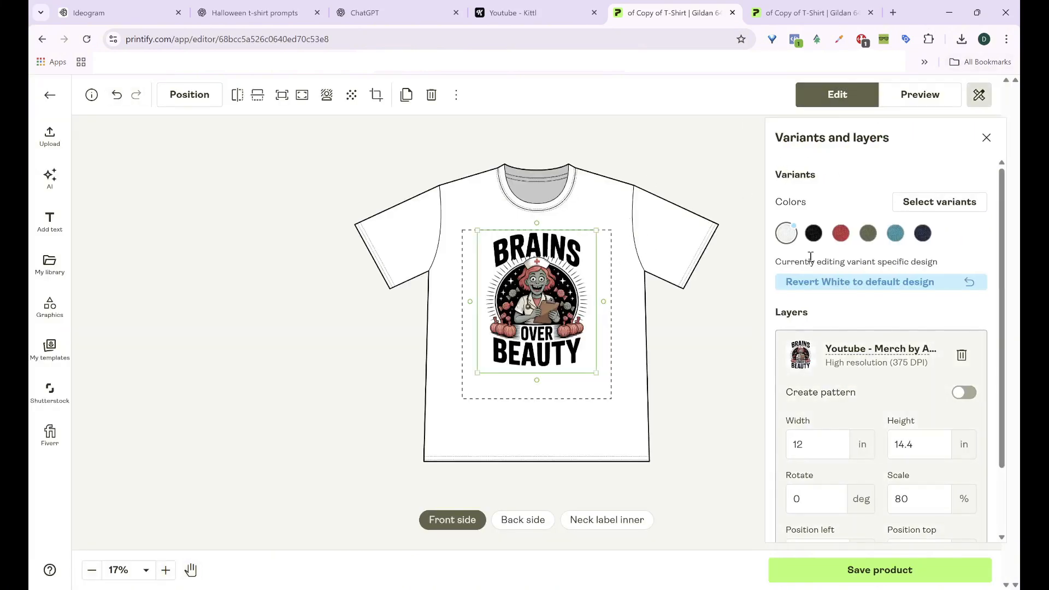
left_click(813, 233)
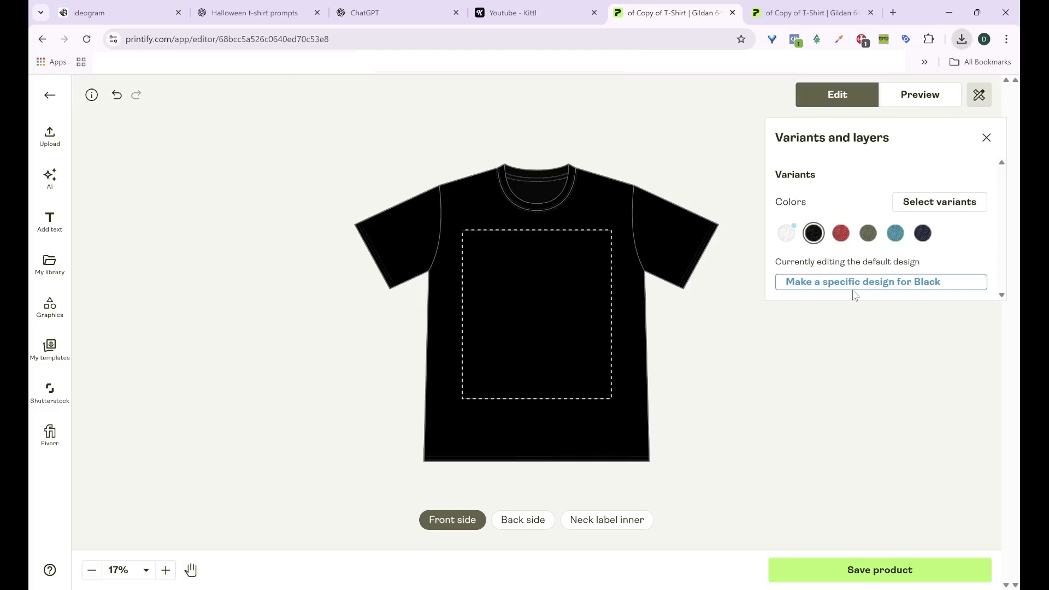
left_click_drag(855, 295, 516, 309)
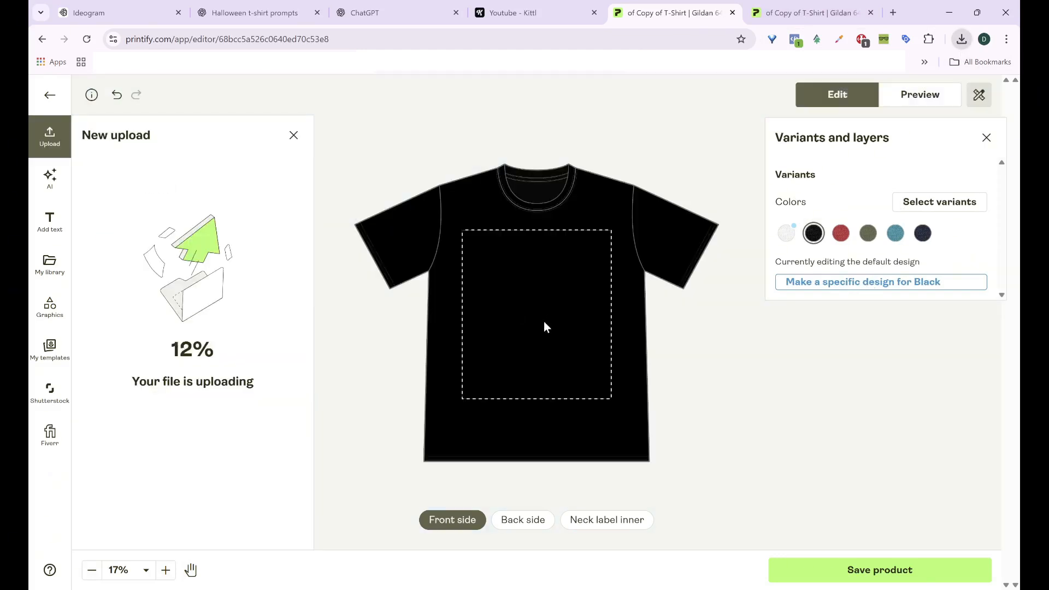
left_click(294, 135)
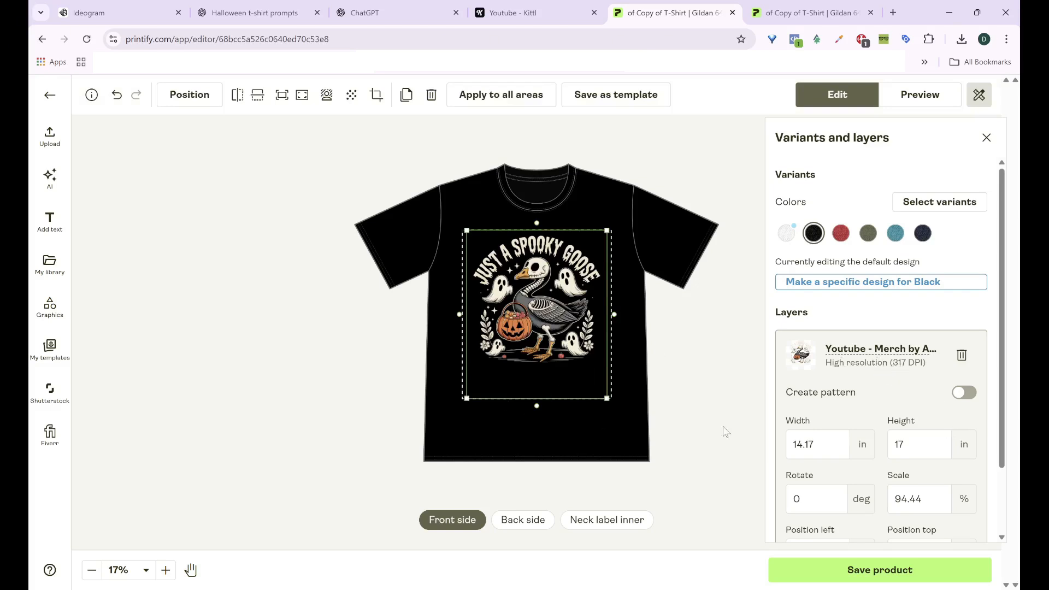
Set the goose design's width to 12 in and align it to the upper edge of the print area.
double_click(802, 439)
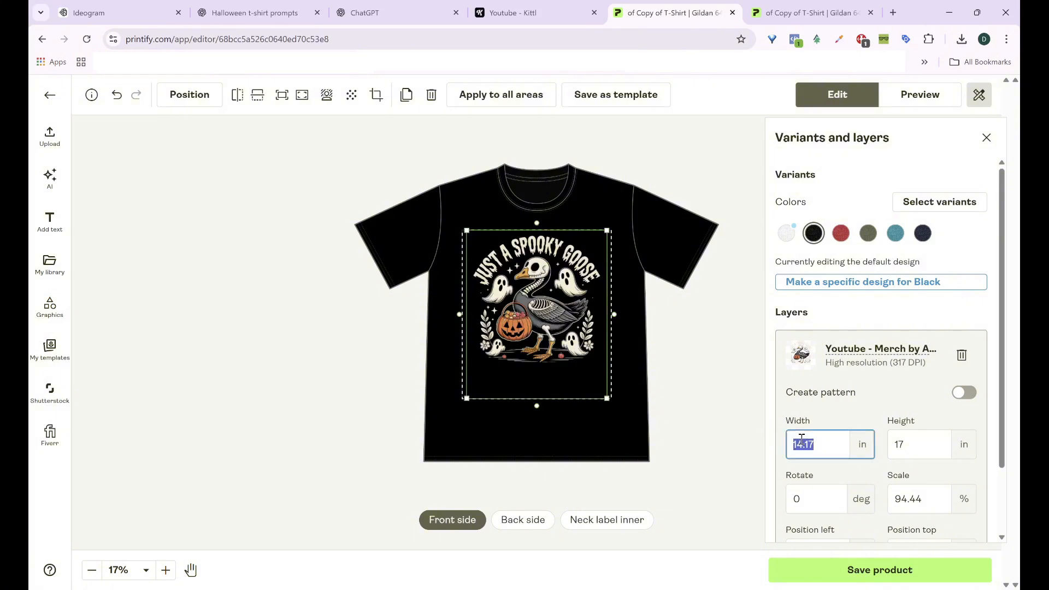
type("12")
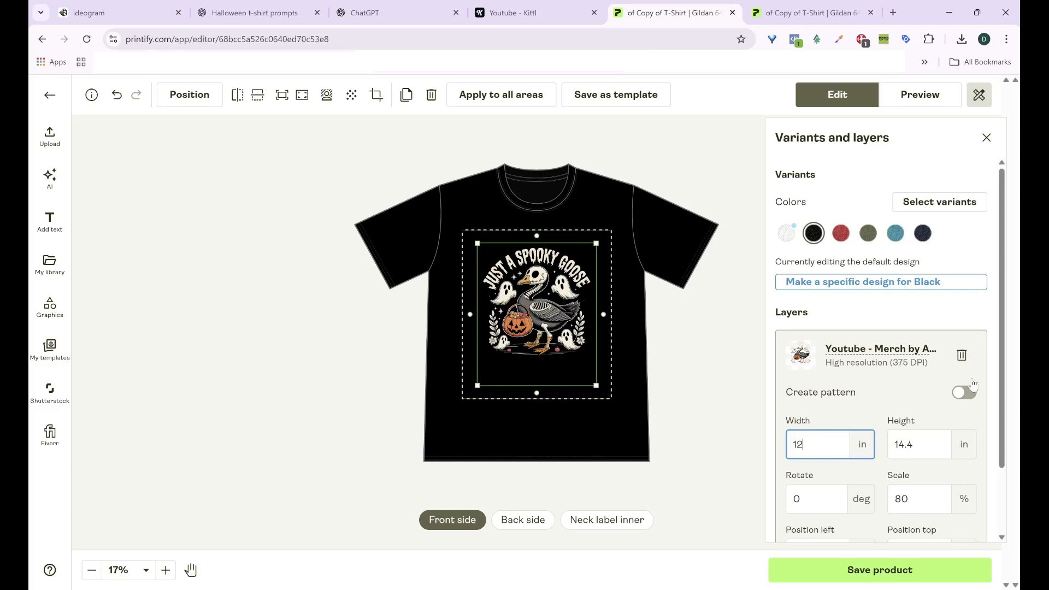
scroll(973, 386, "down", 2)
left_click(903, 510)
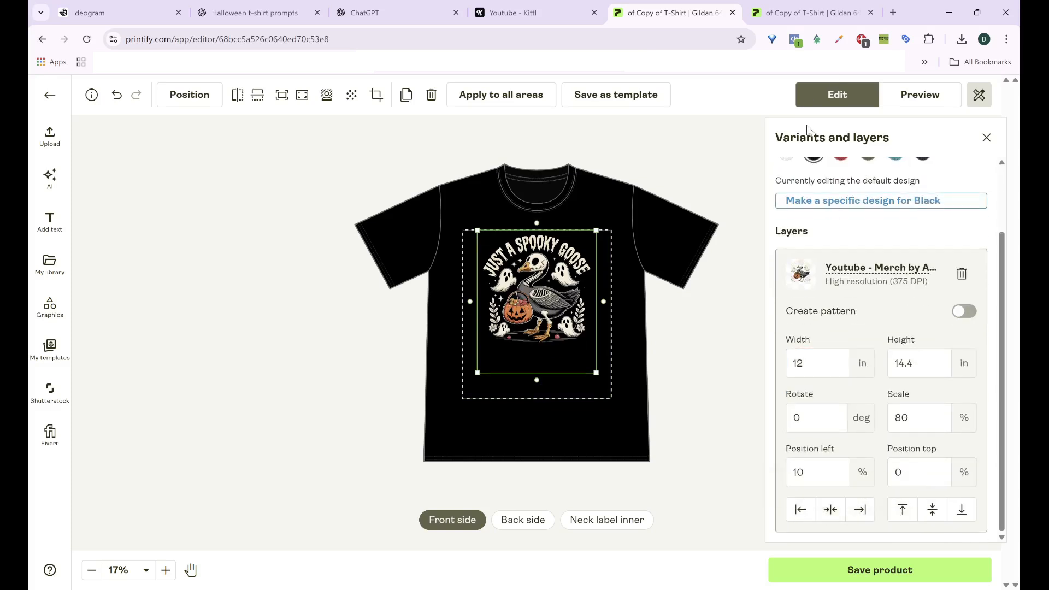
Preview the goose design on the black, Red, Military Green, teal-blue and Navy shirts in the Front mockup.
left_click(919, 95)
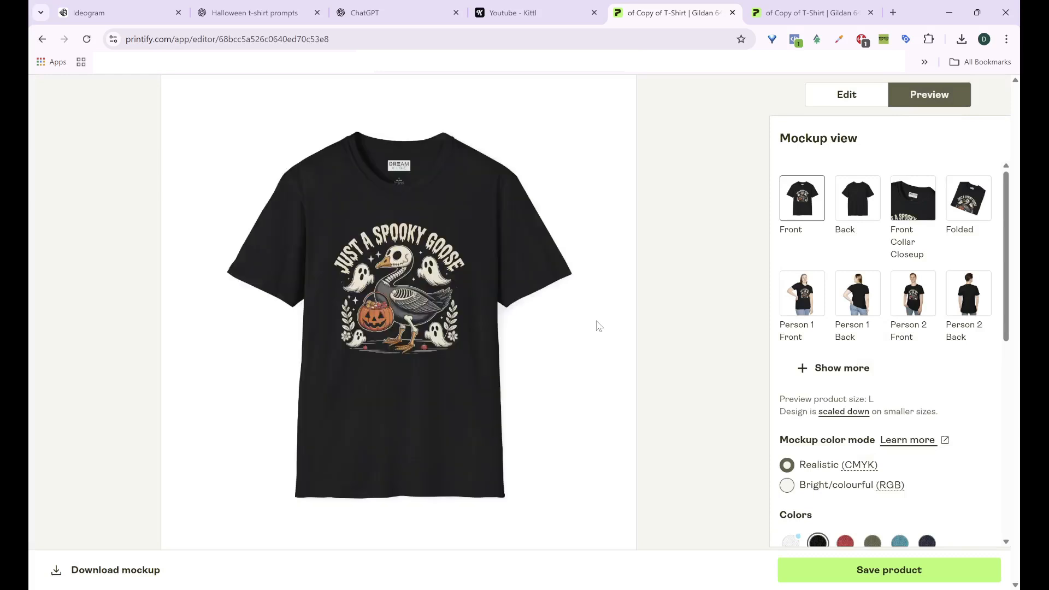
scroll(949, 447, "down", 2)
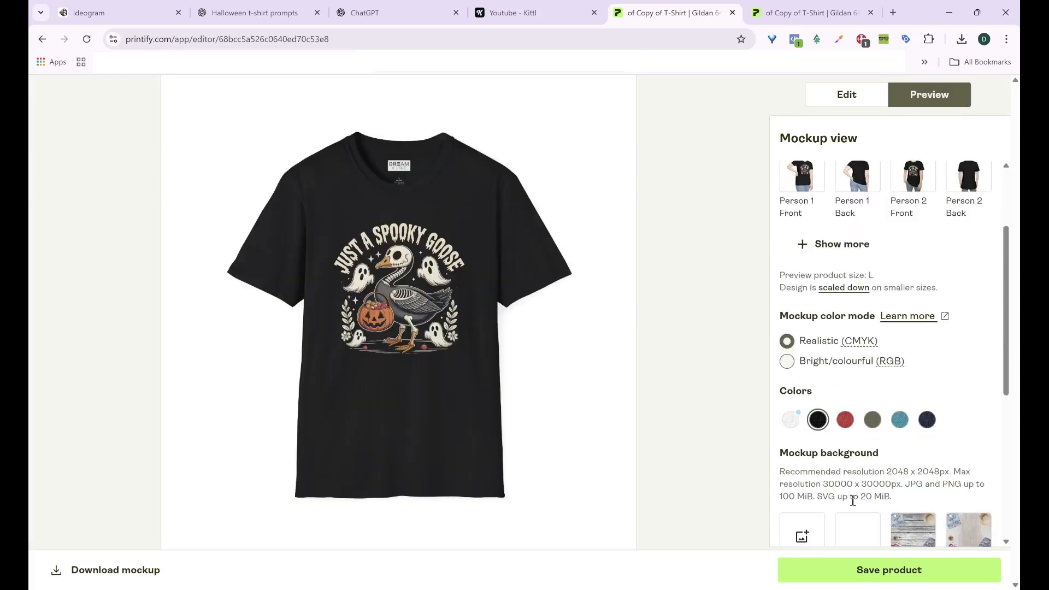
left_click(846, 422)
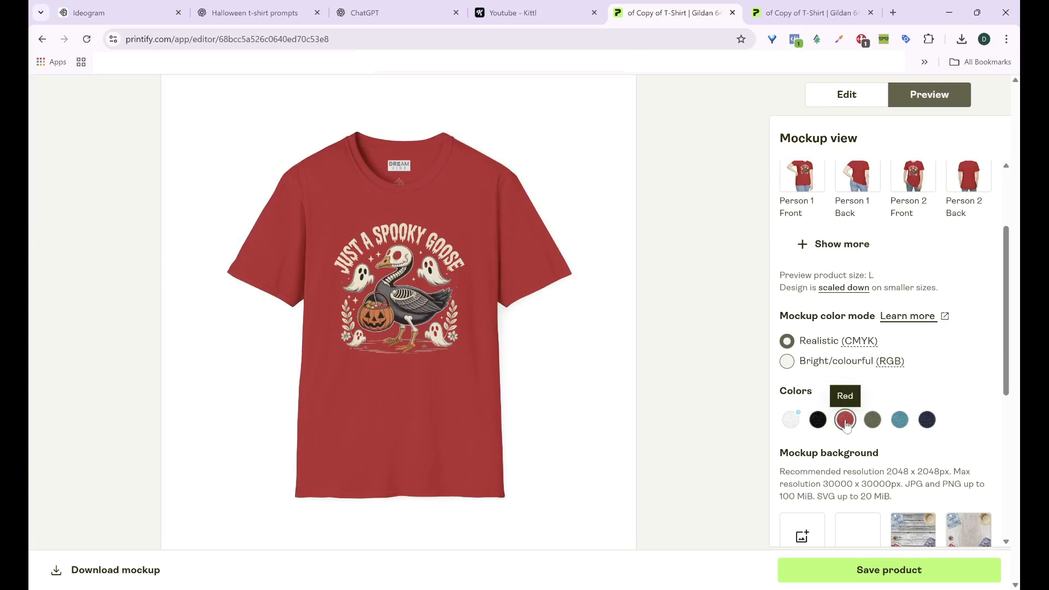
left_click(874, 422)
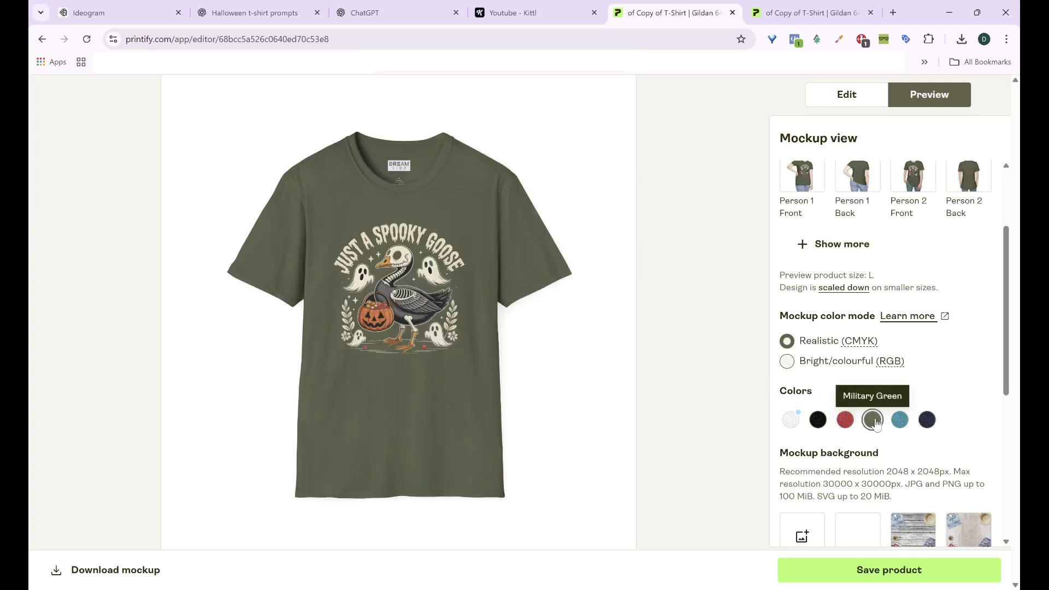
left_click(900, 420)
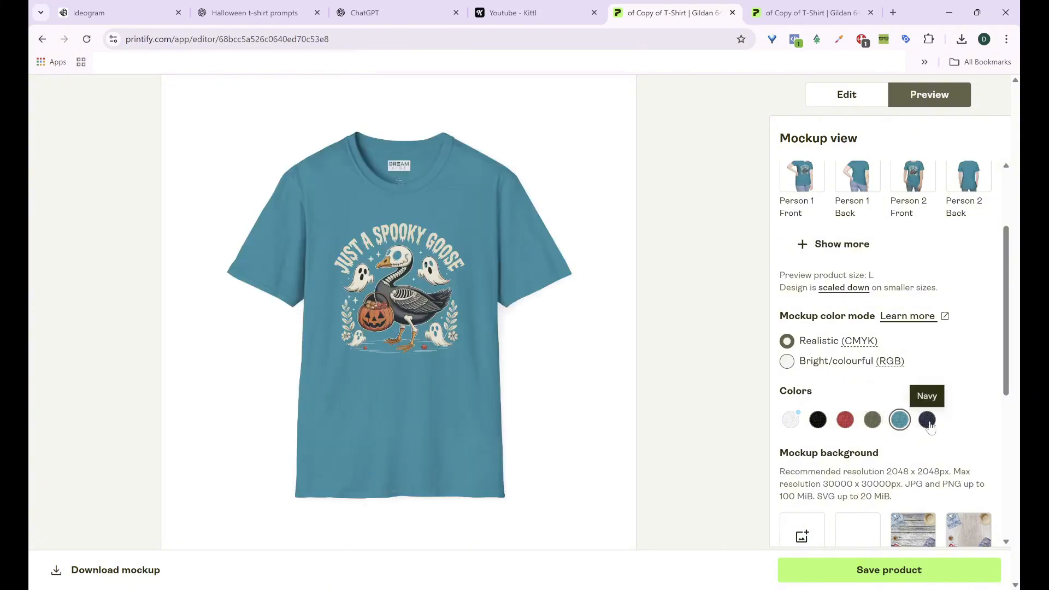
left_click(928, 420)
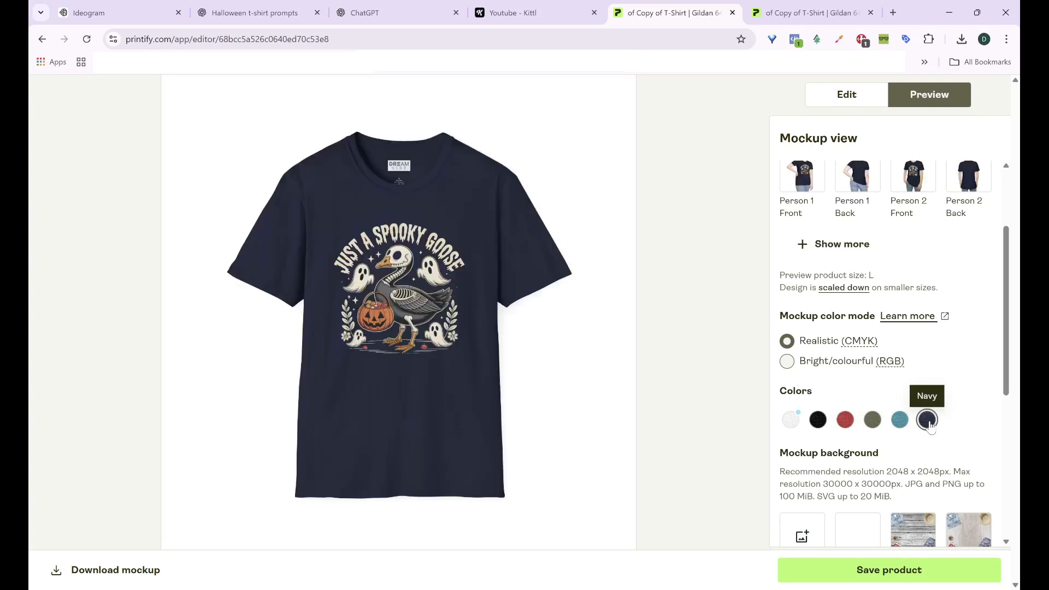
Preview the goose design on the Navy shirt in the Person 4 Context and Person 3 Context mockups.
left_click(847, 244)
left_click(969, 252)
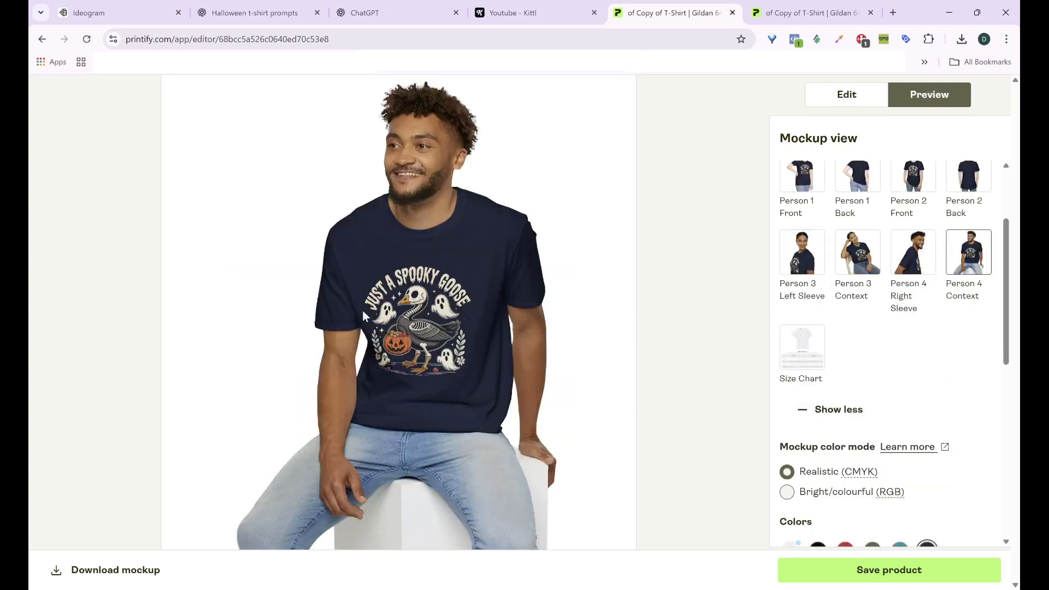
left_click(857, 252)
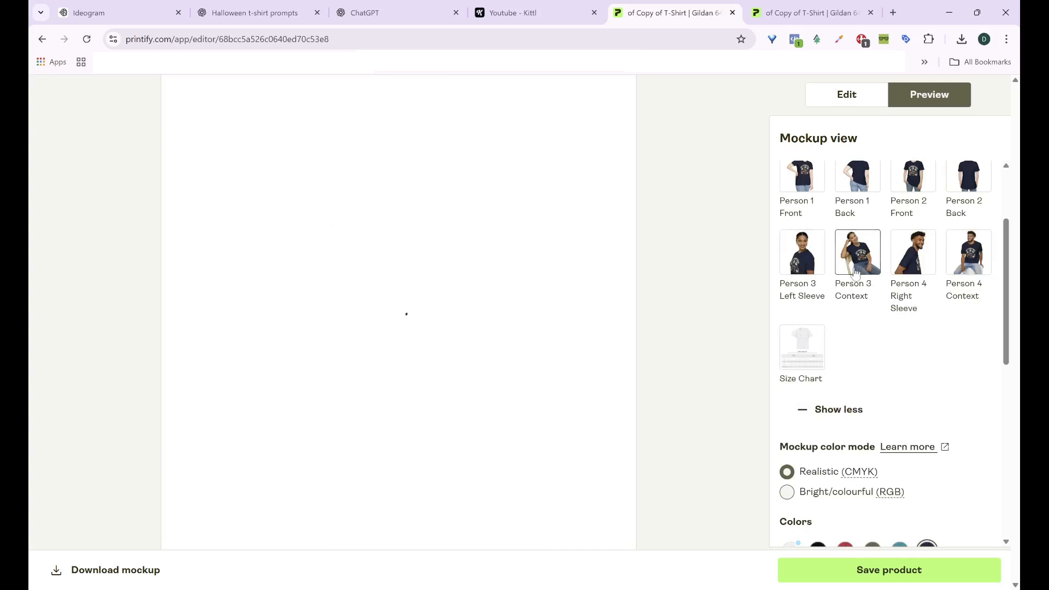
Preview the goose design on the Navy shirt in the Person 2 Front mockup.
left_click(917, 184)
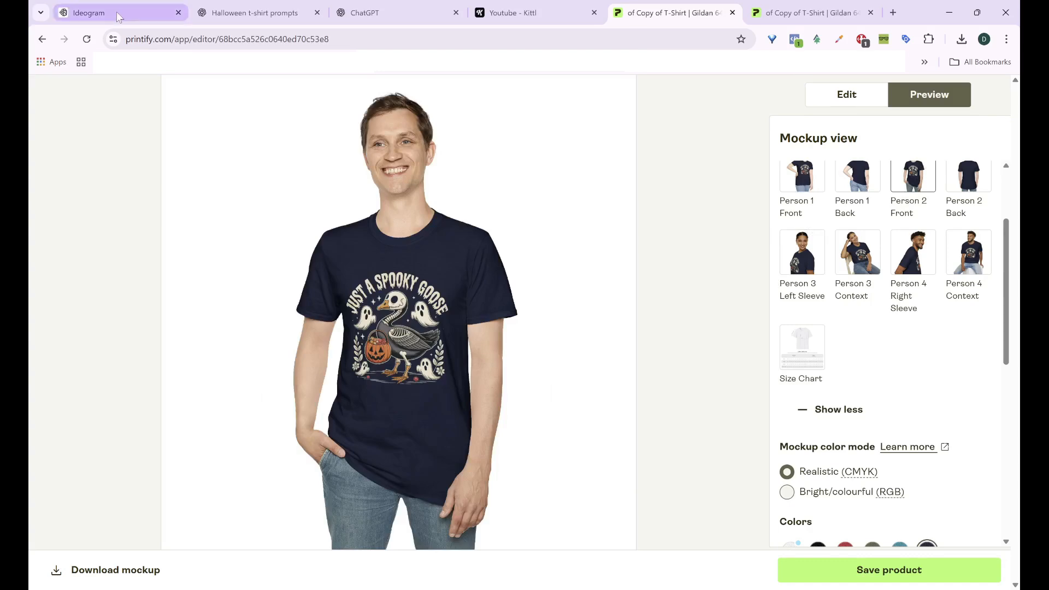
Switch to Ideogram and review the generated Halloween designs in Creations, from the Claw-some Halloween Chef images back to the newest Spooky Goose ones.
left_click(234, 16)
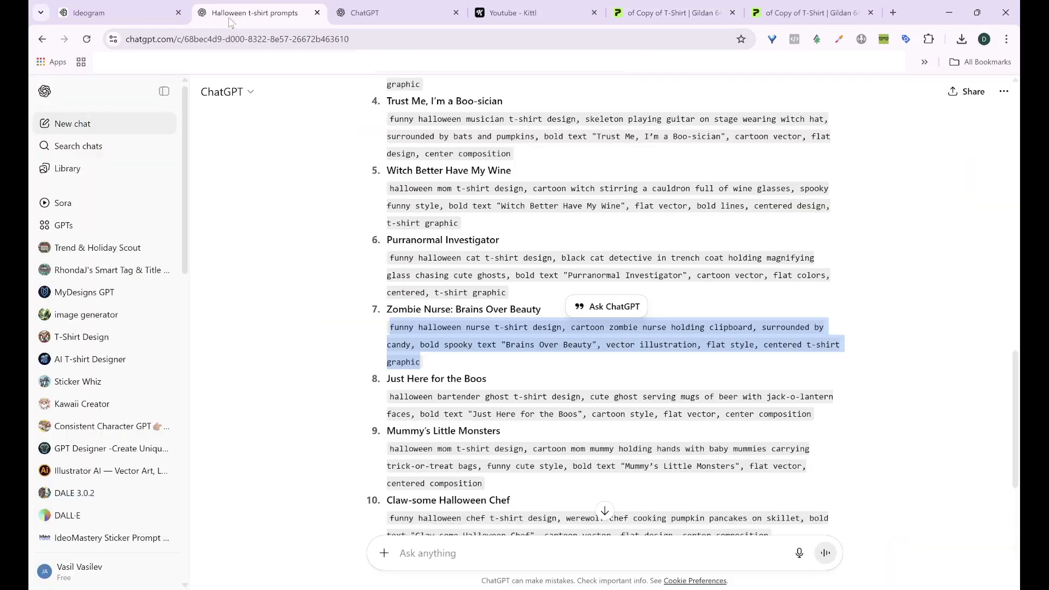
left_click(116, 15)
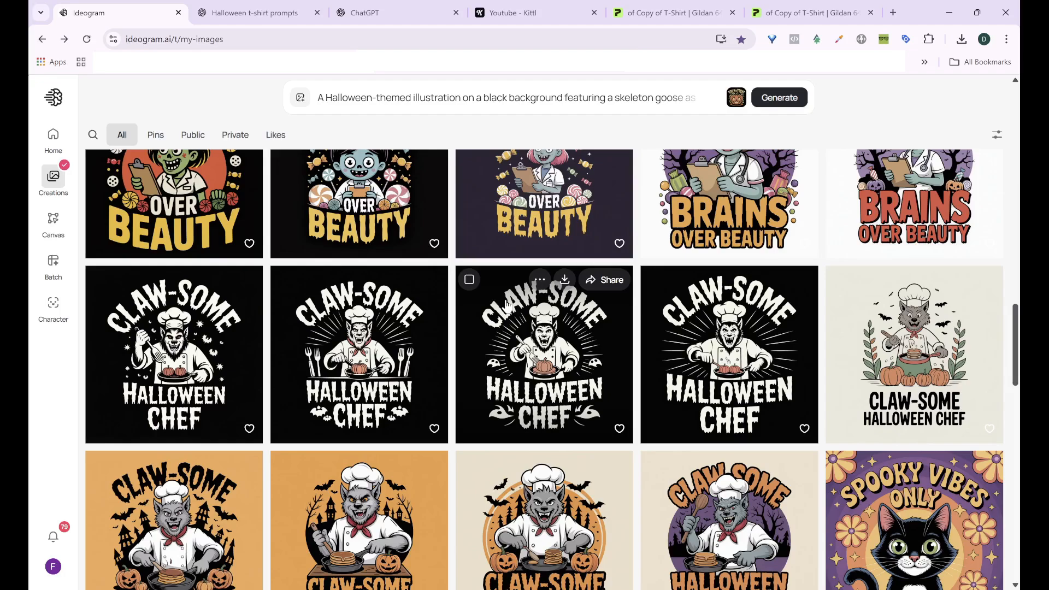
scroll(524, 314, "up", 10)
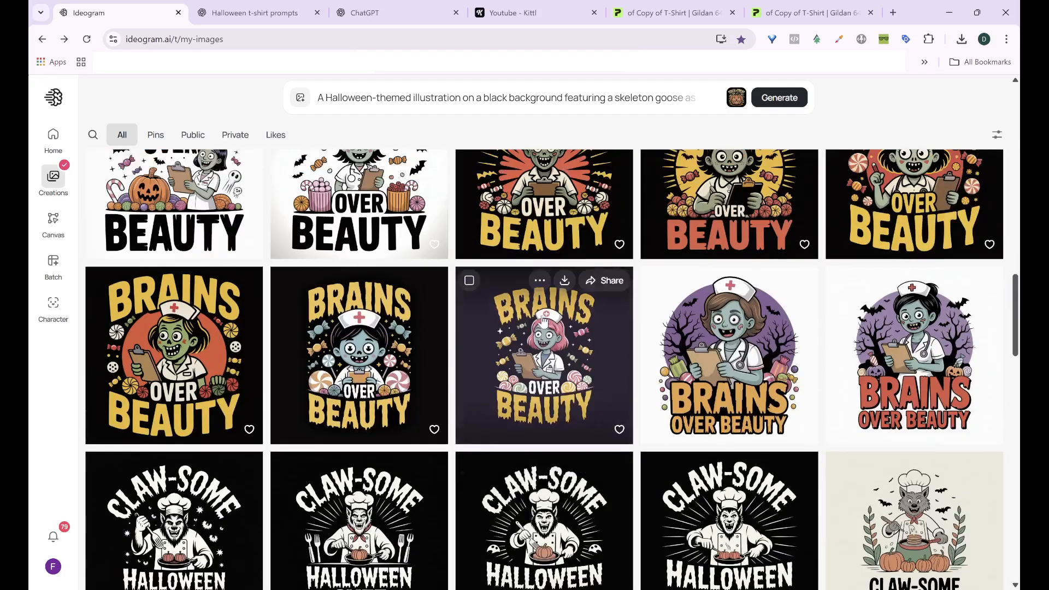
scroll(542, 321, "up", 1)
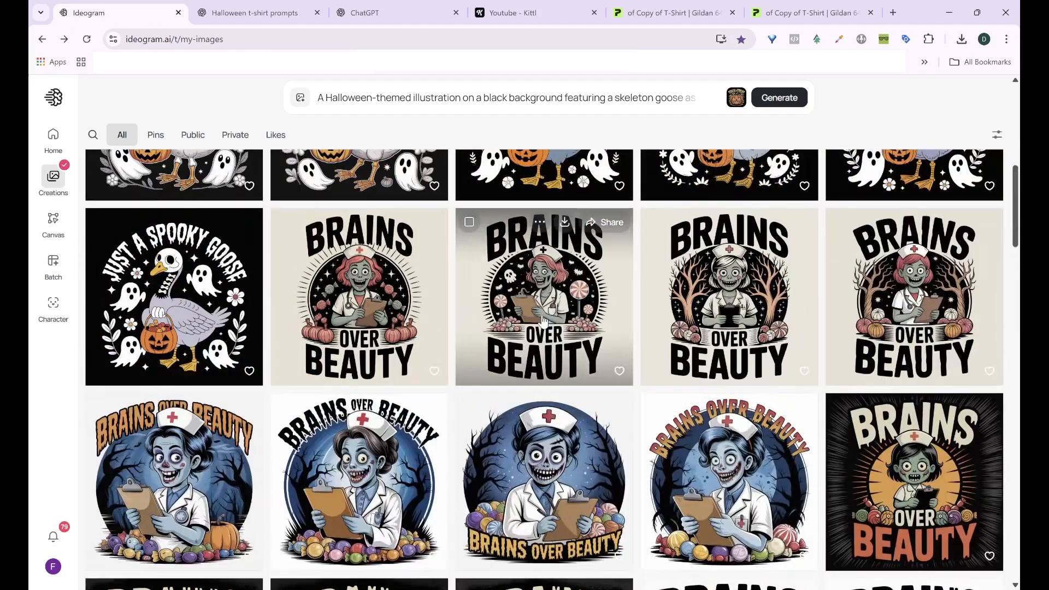
scroll(543, 321, "up", 5)
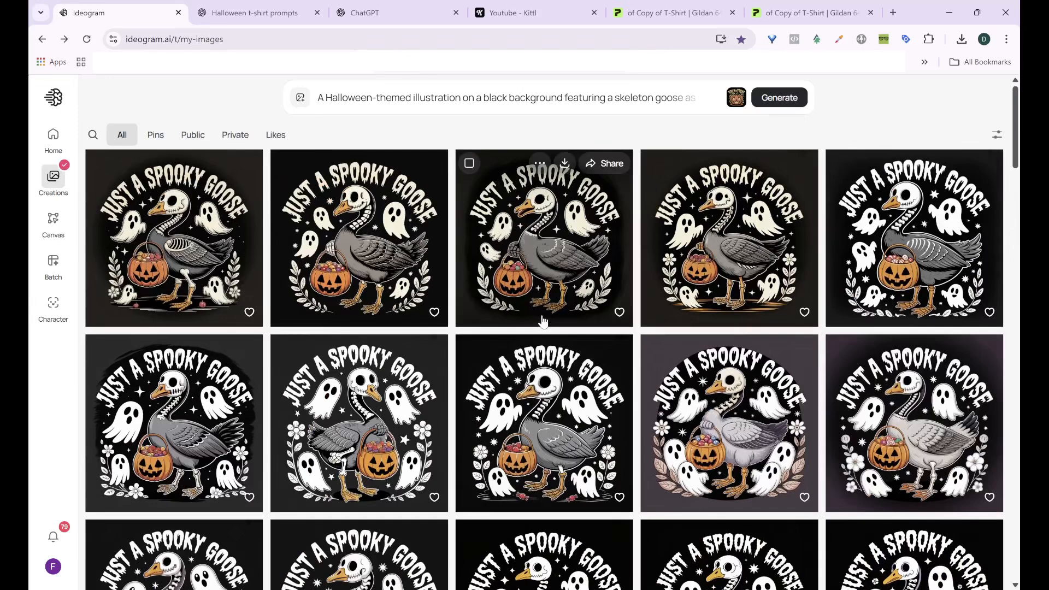